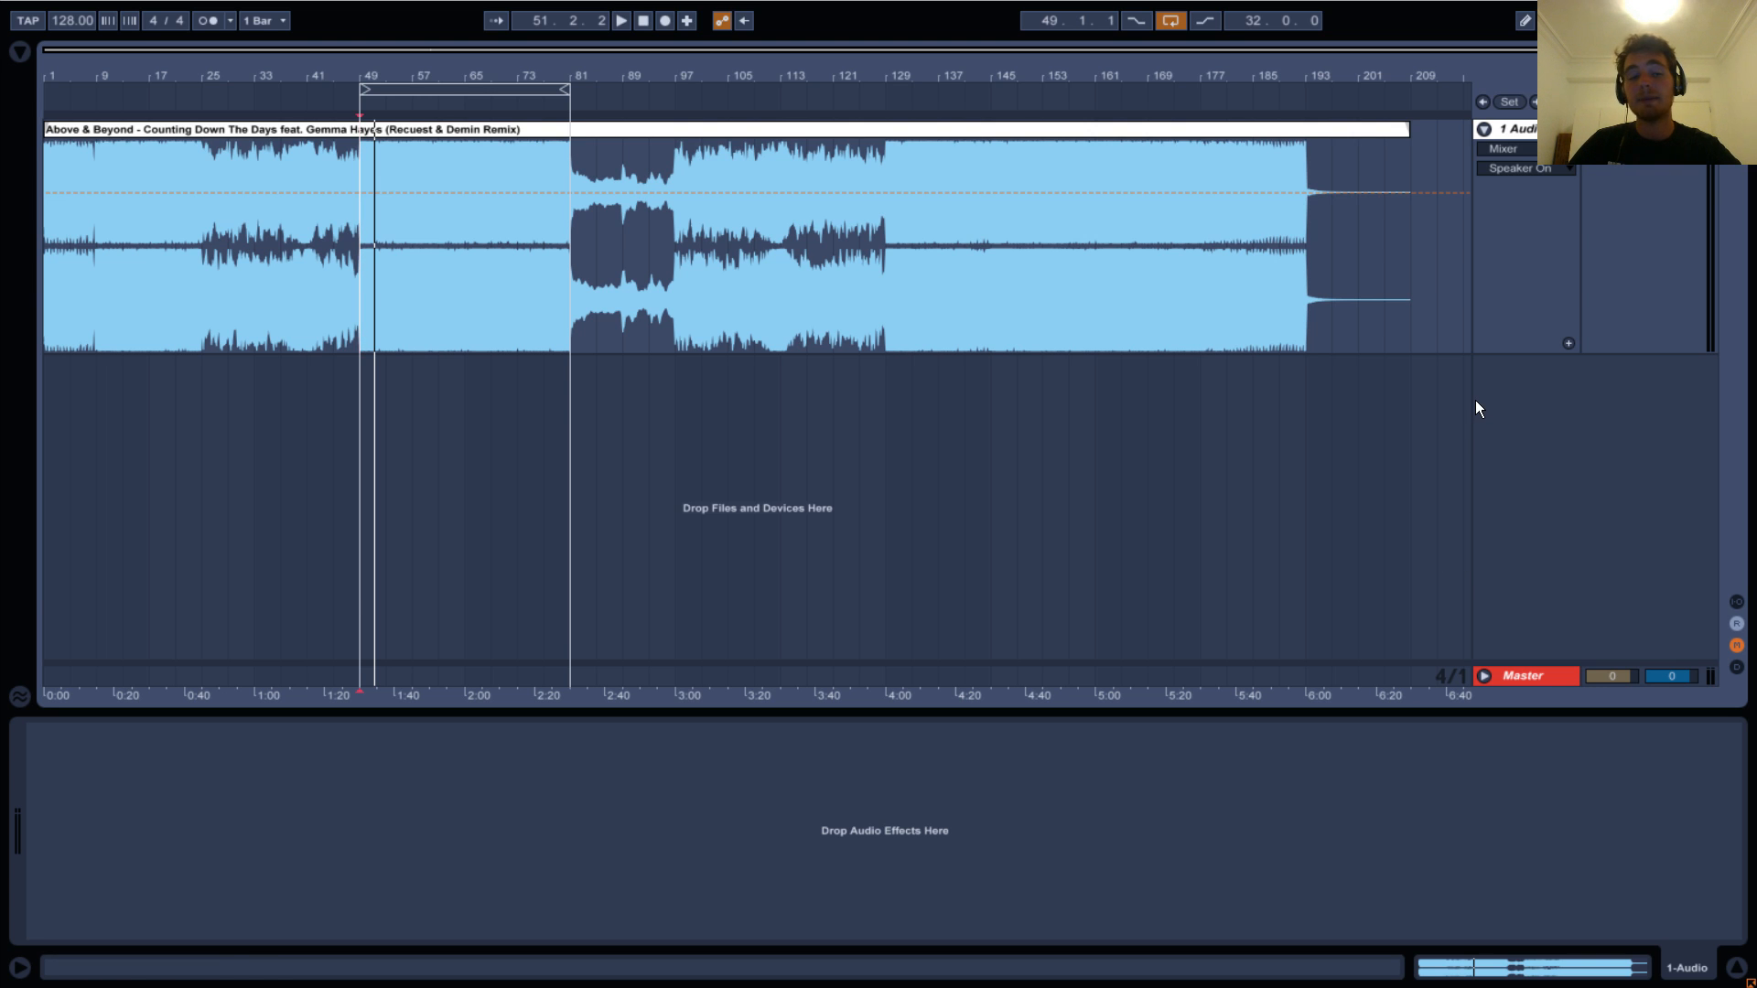
# Show the master track's devices and switch to Session view.
pyautogui.click(783, 130)
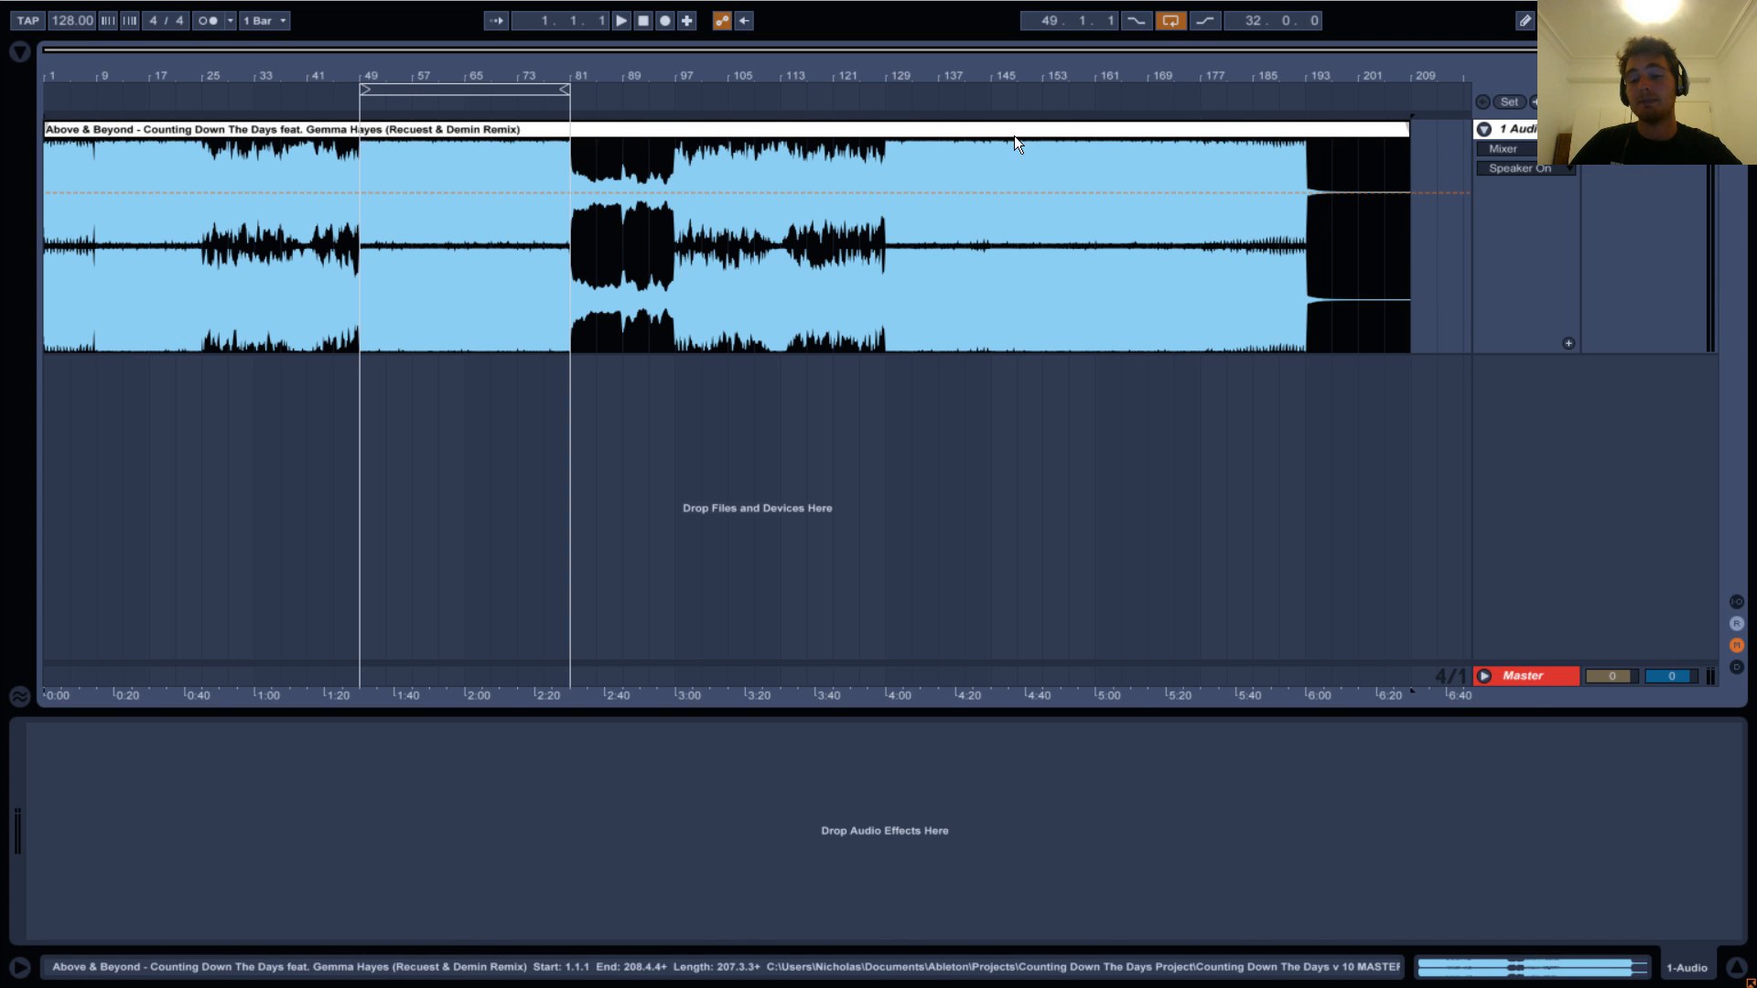
pyautogui.click(1527, 677)
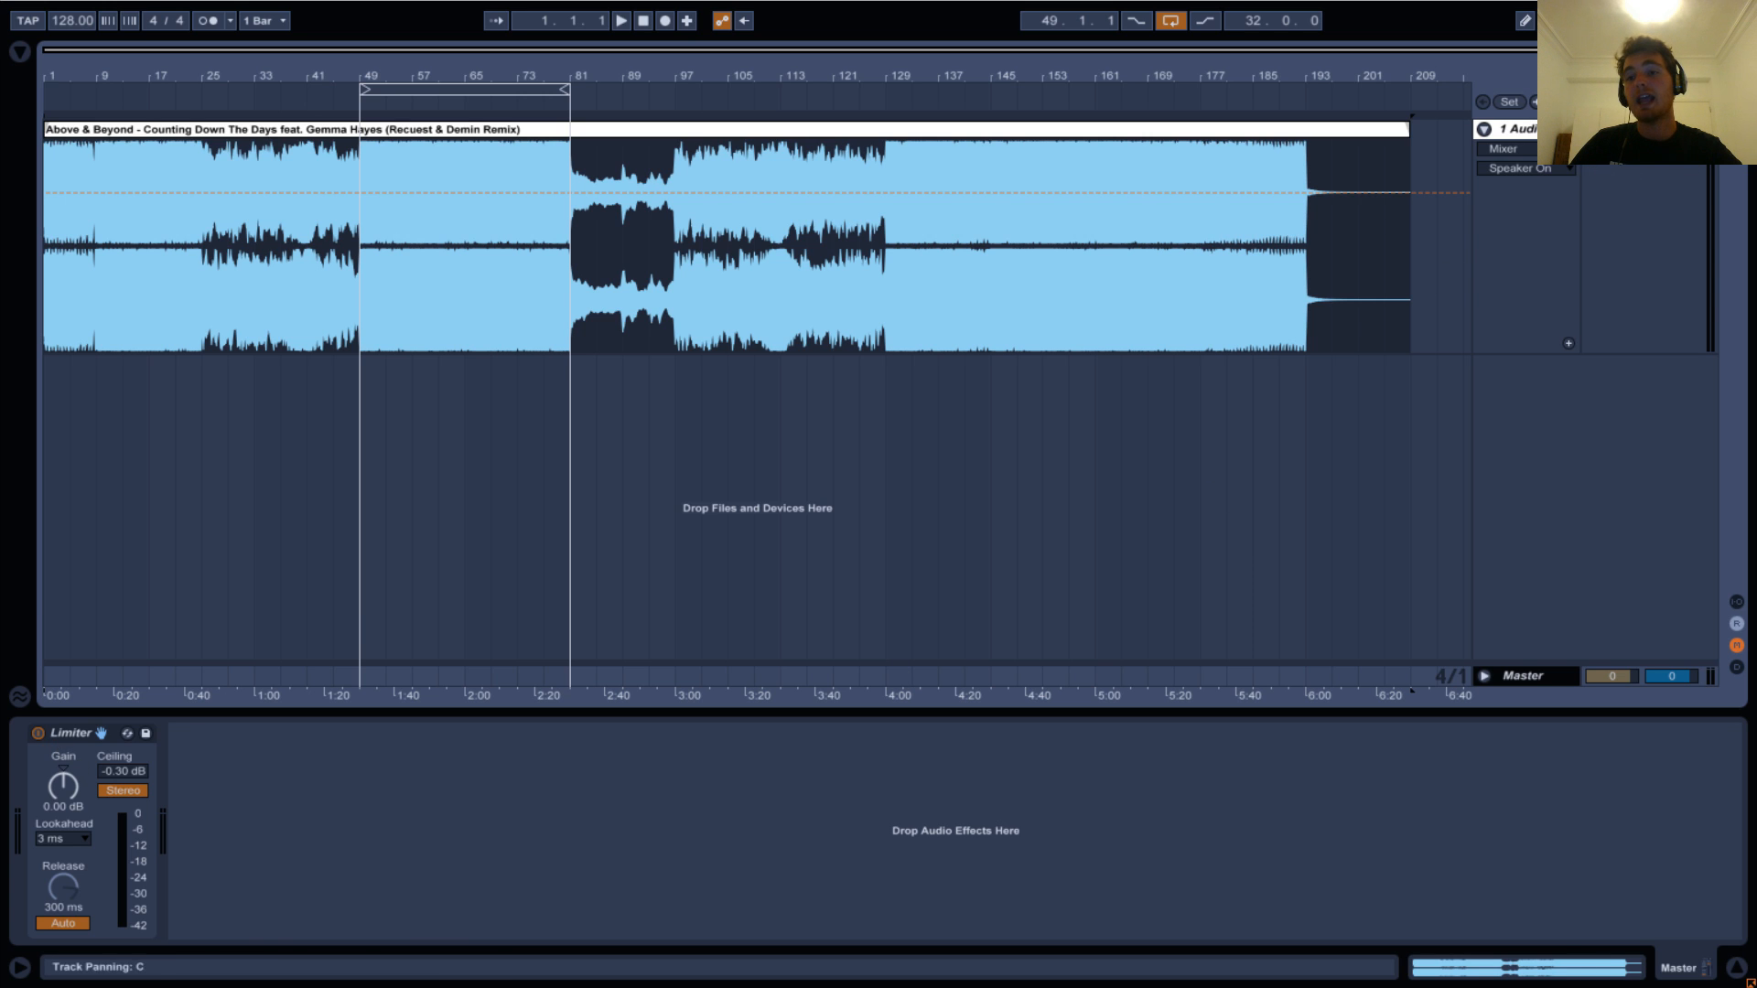
pyautogui.press('Tab')
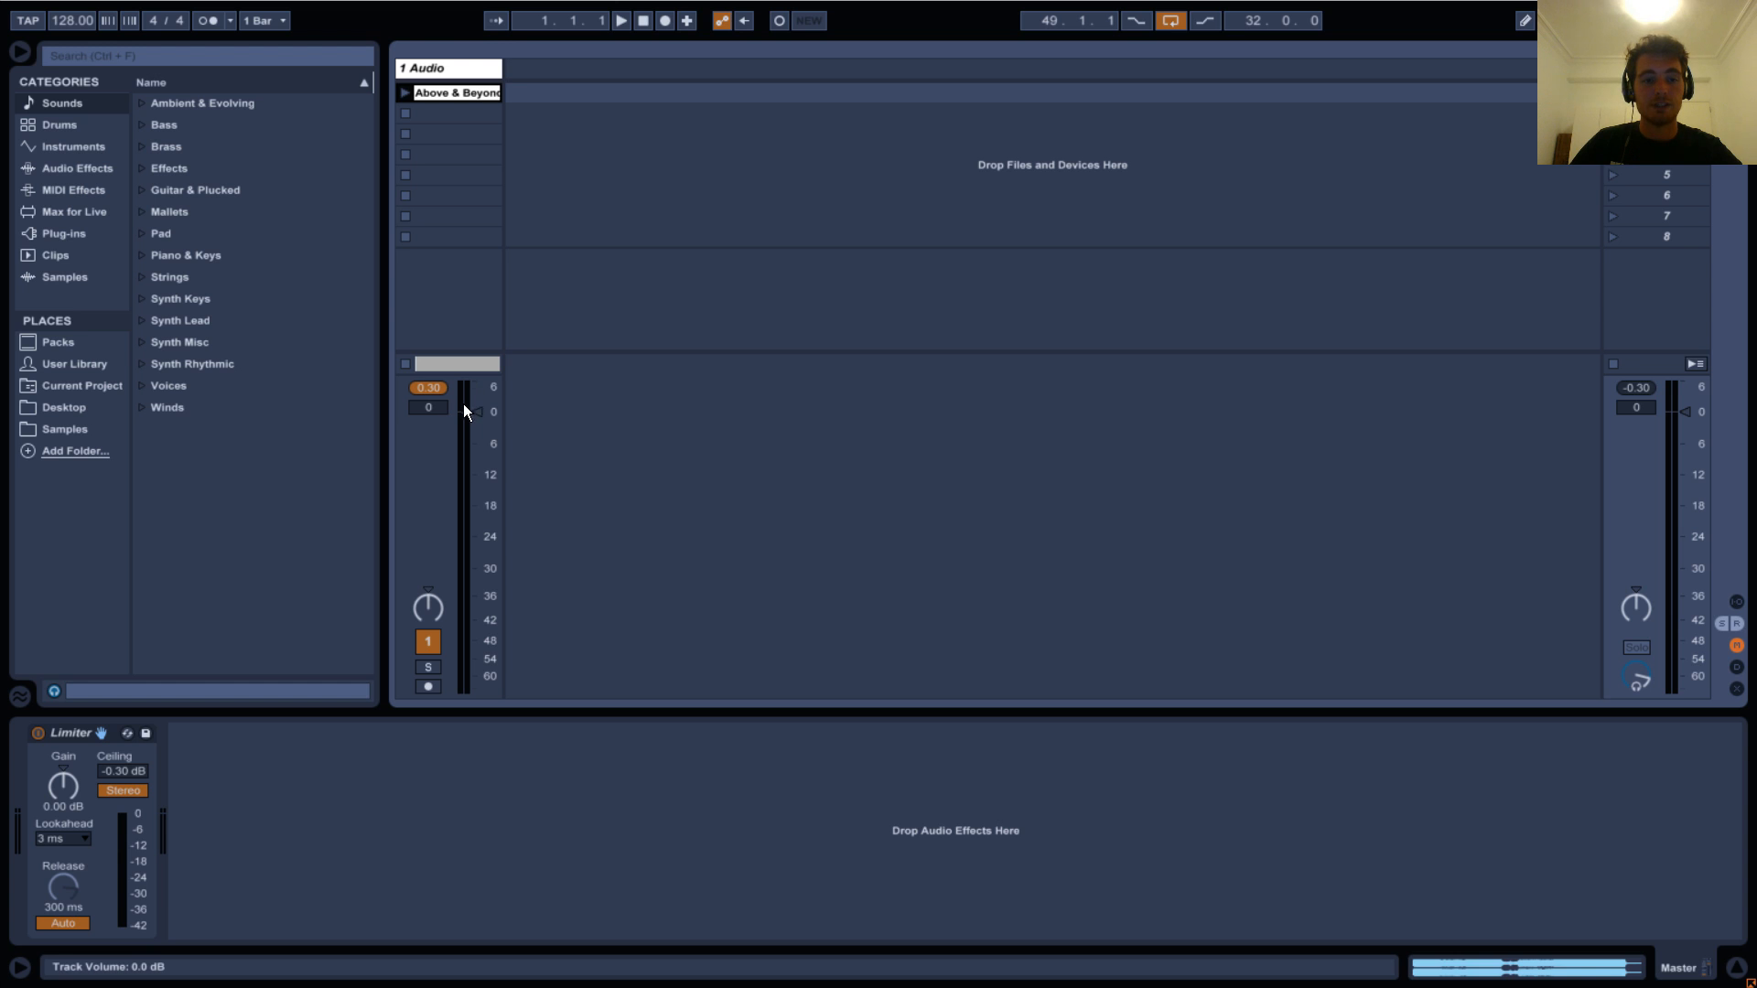
# Play the track with its volume raised to about 4.7 dB, reset the volume to 0 dB and return to Arrangement view.
pyautogui.press('space')
pyautogui.moveTo(465, 422); pyautogui.dragTo(481, 388)
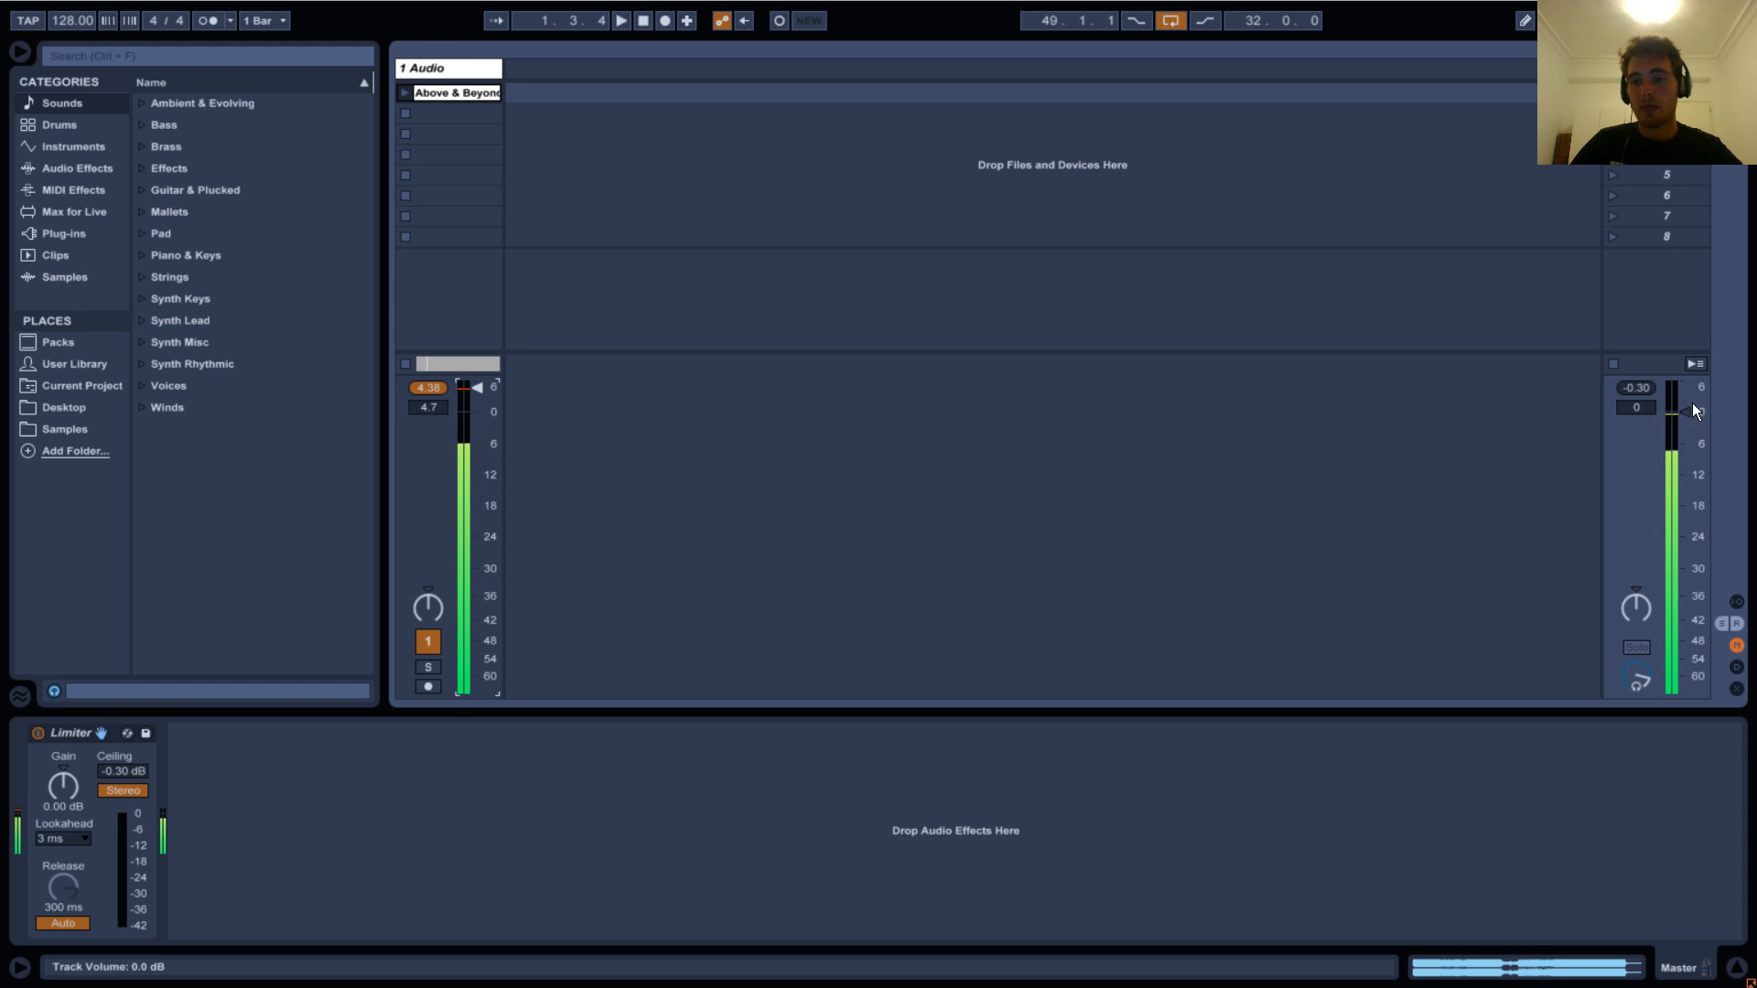
pyautogui.press('space')
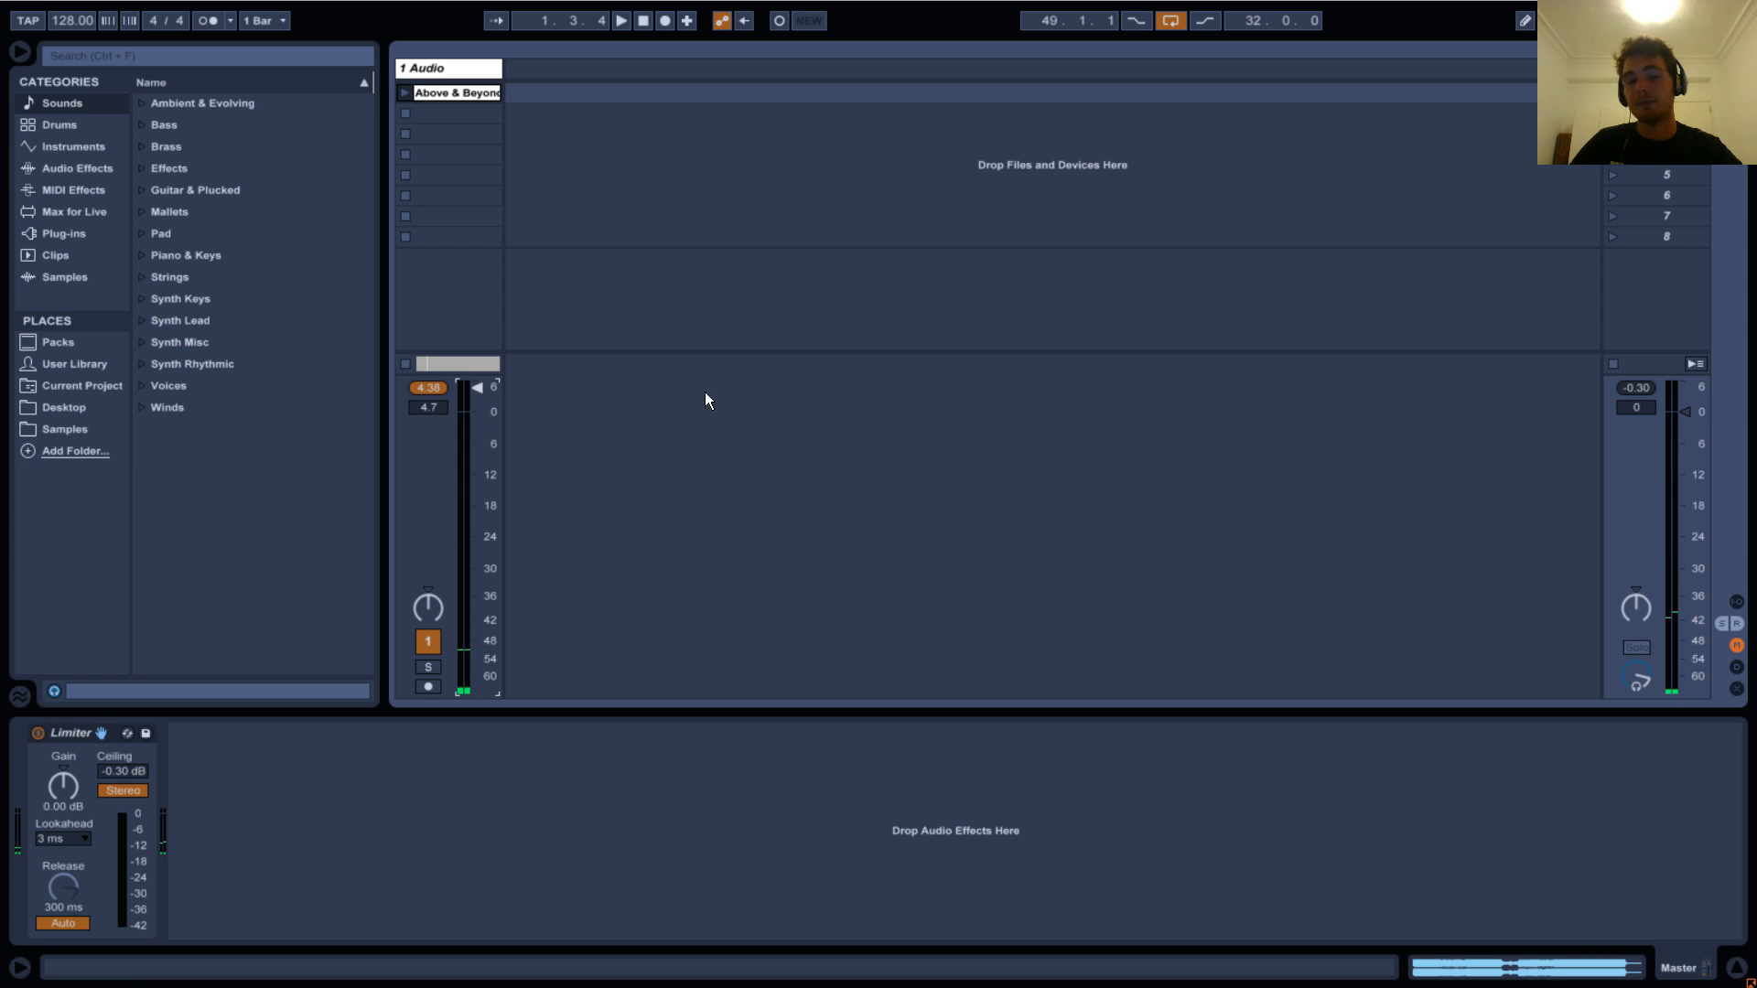
pyautogui.doubleClick(481, 388)
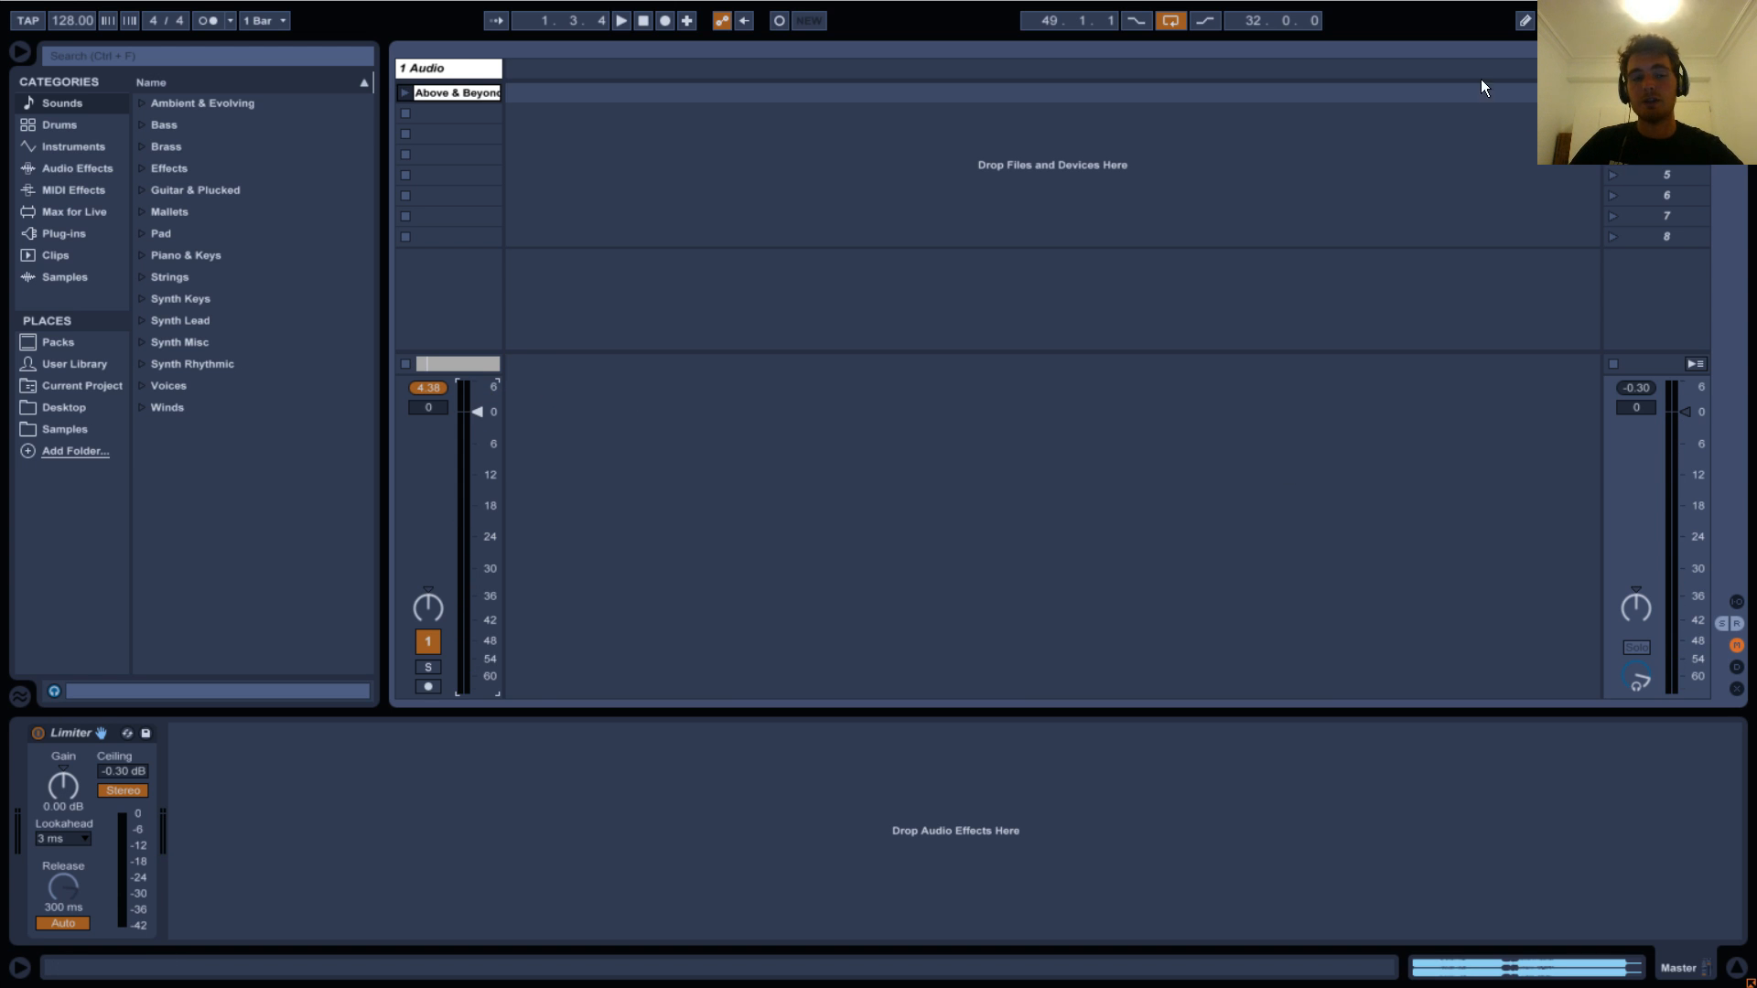
pyautogui.press('Tab')
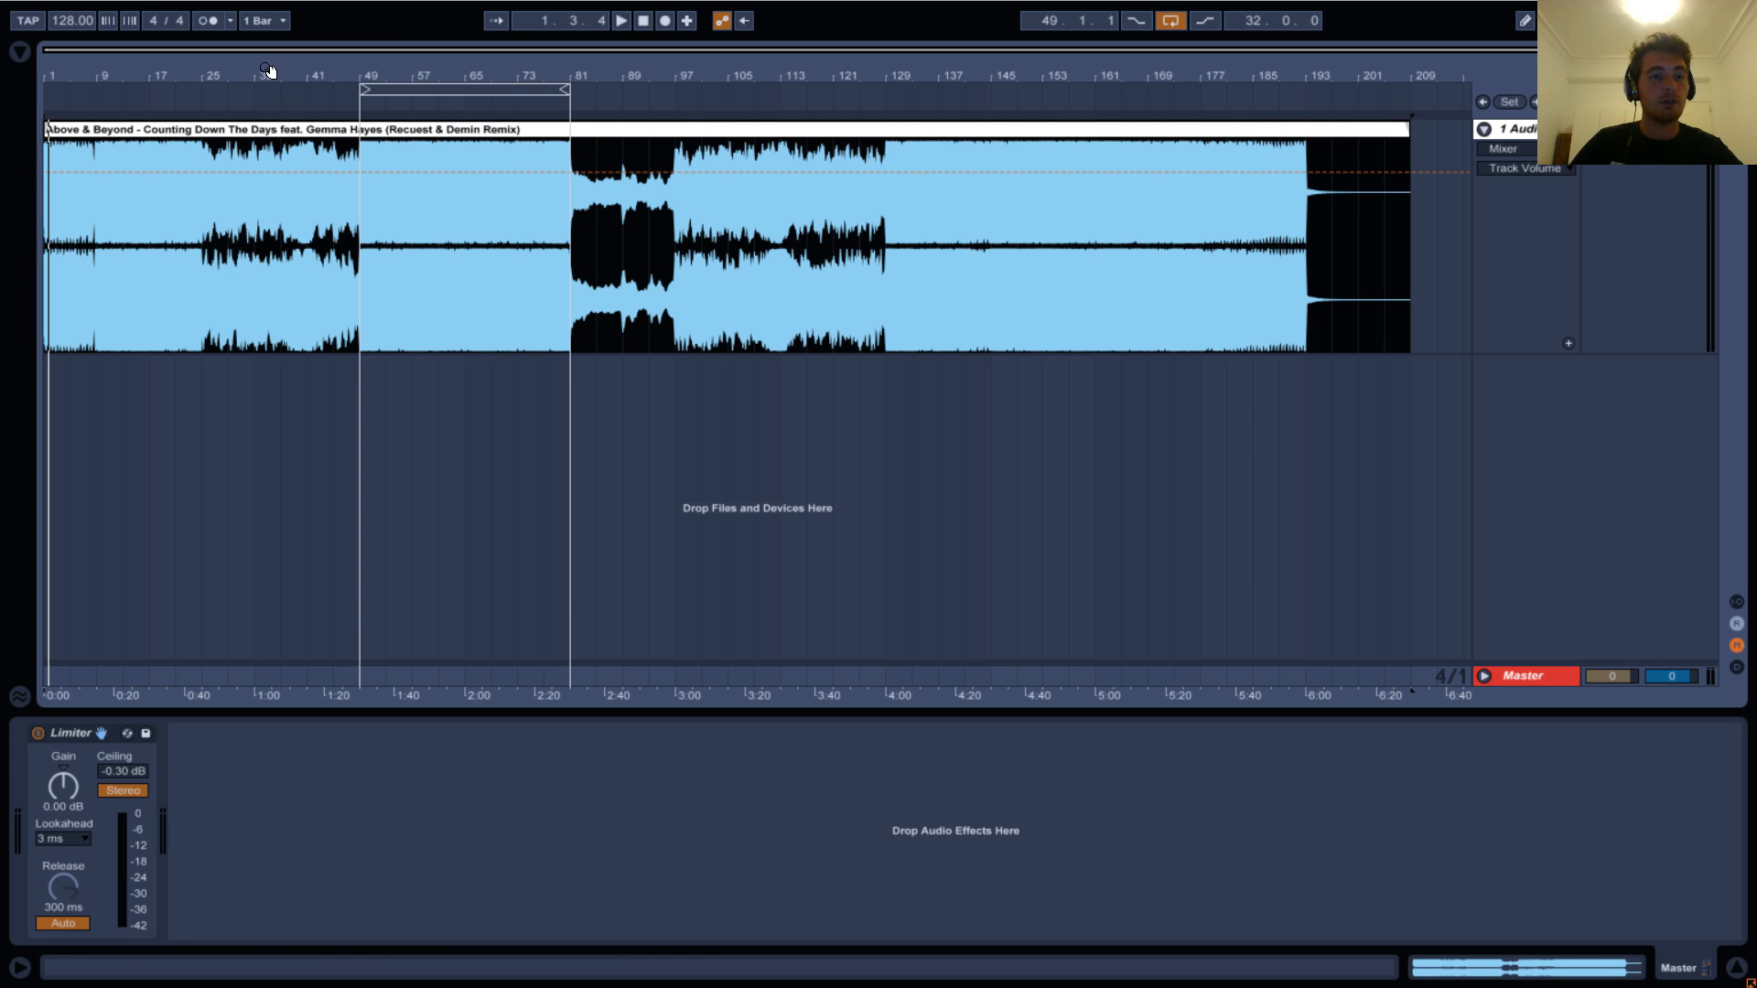
# Add an EQ Eight from the audio effects in the browser to the audio track.
pyautogui.click(19, 52)
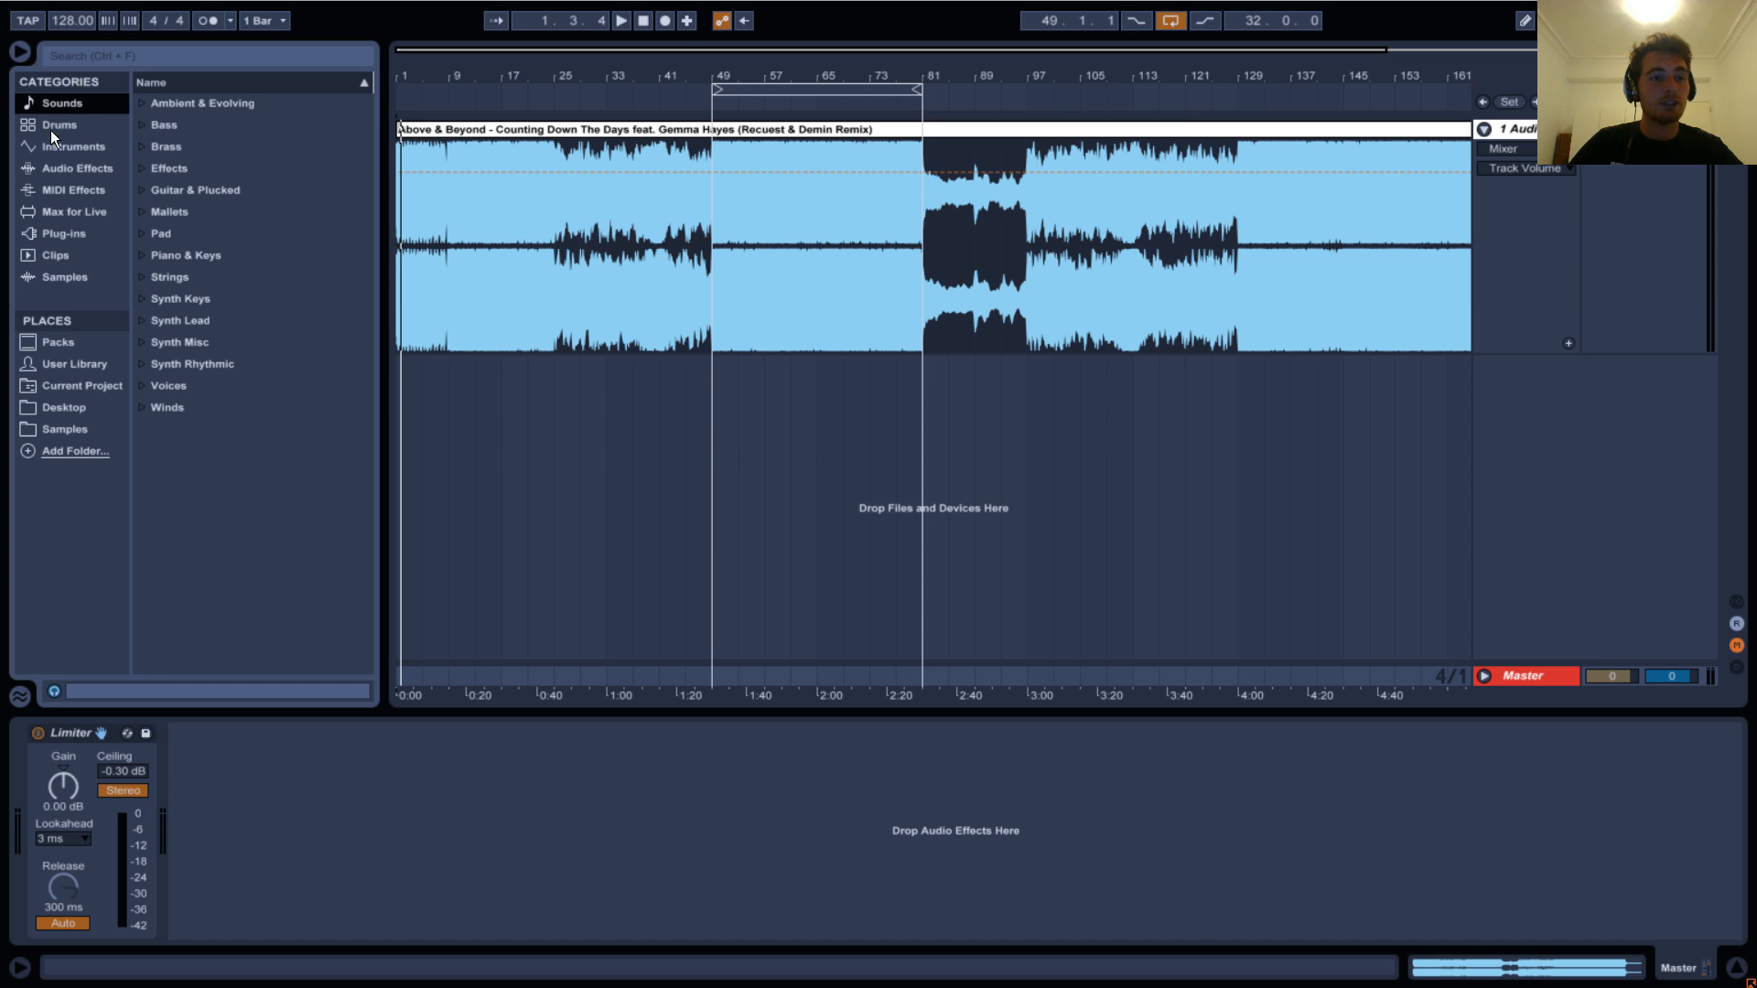
pyautogui.click(65, 170)
pyautogui.moveTo(200, 325); pyautogui.dragTo(543, 286)
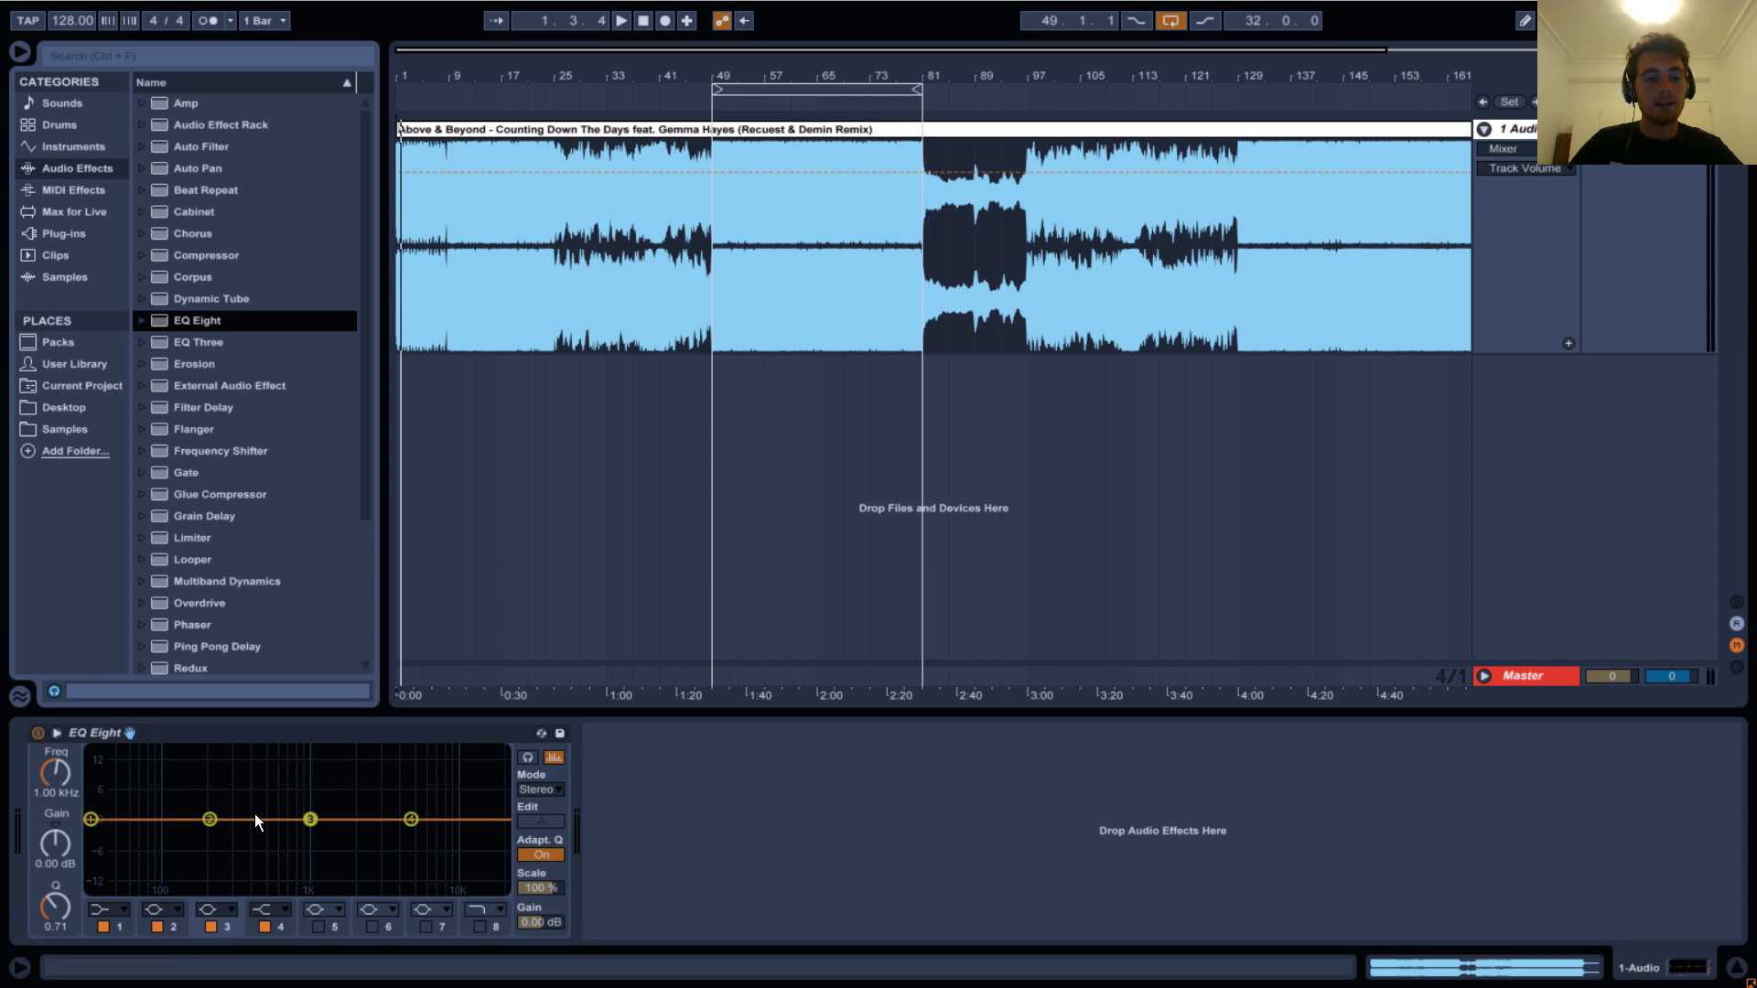
# Compare the audio track with EQ Eight bypassed and active, playing it briefly to view the spectrum.
pyautogui.click(39, 734)
pyautogui.click(39, 734)
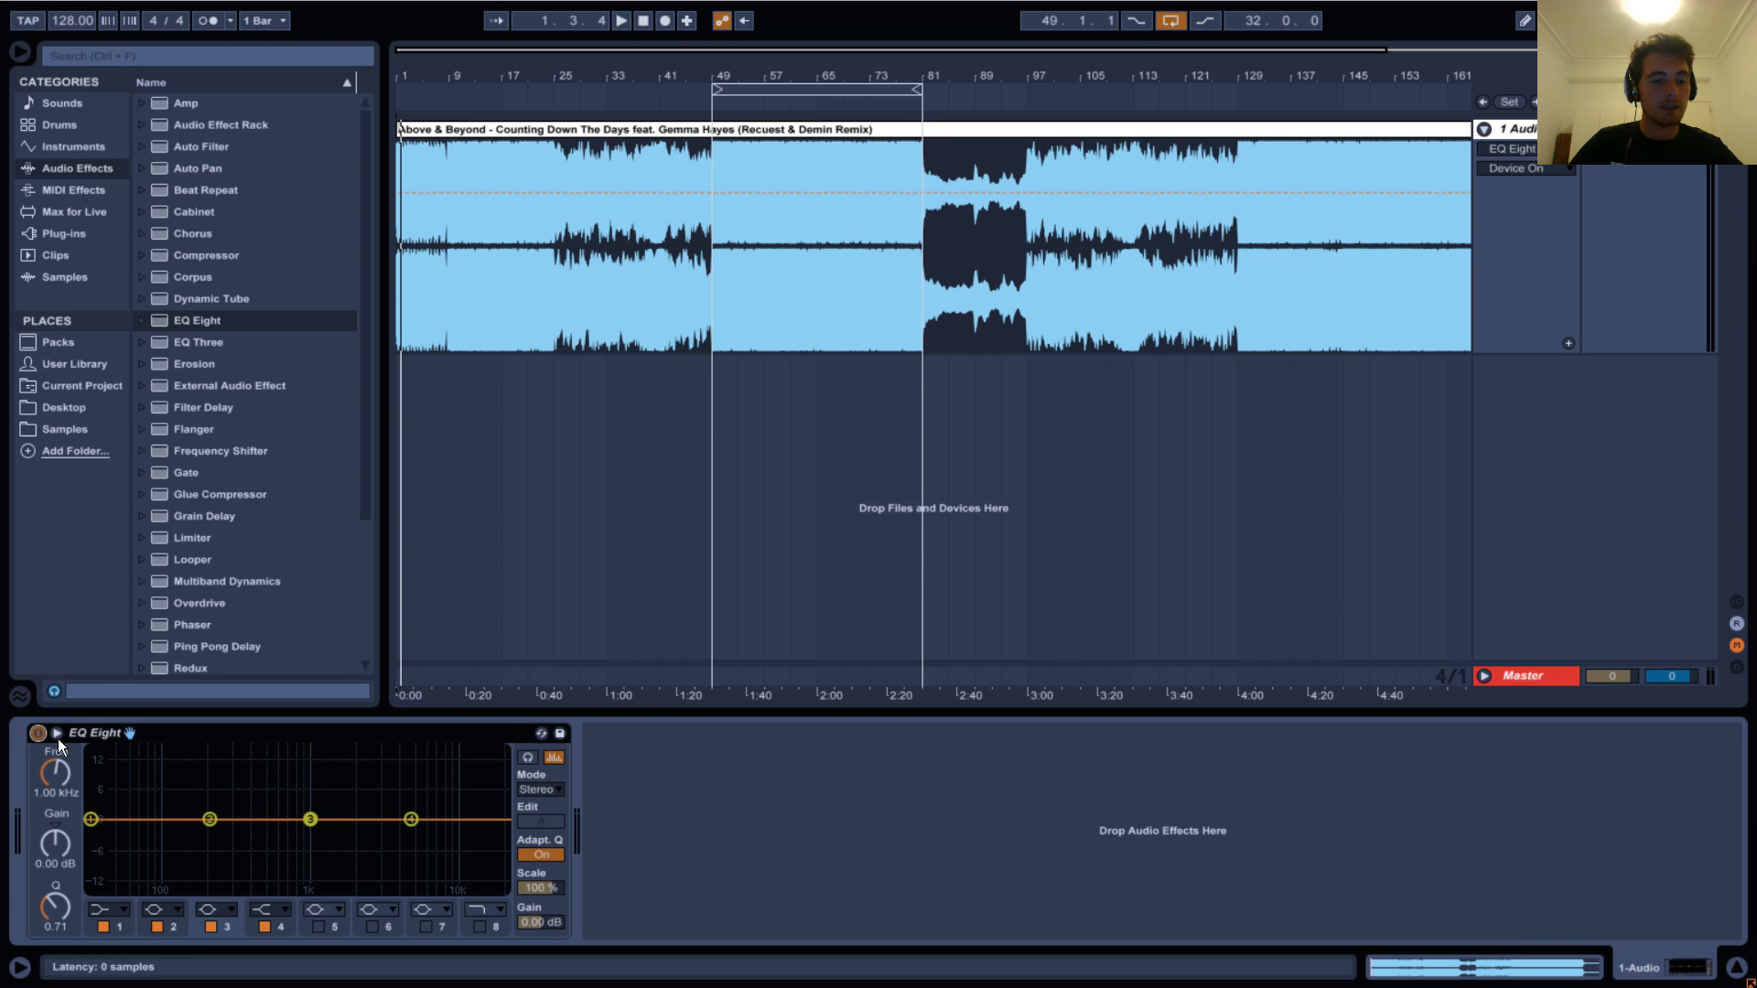
pyautogui.click(39, 734)
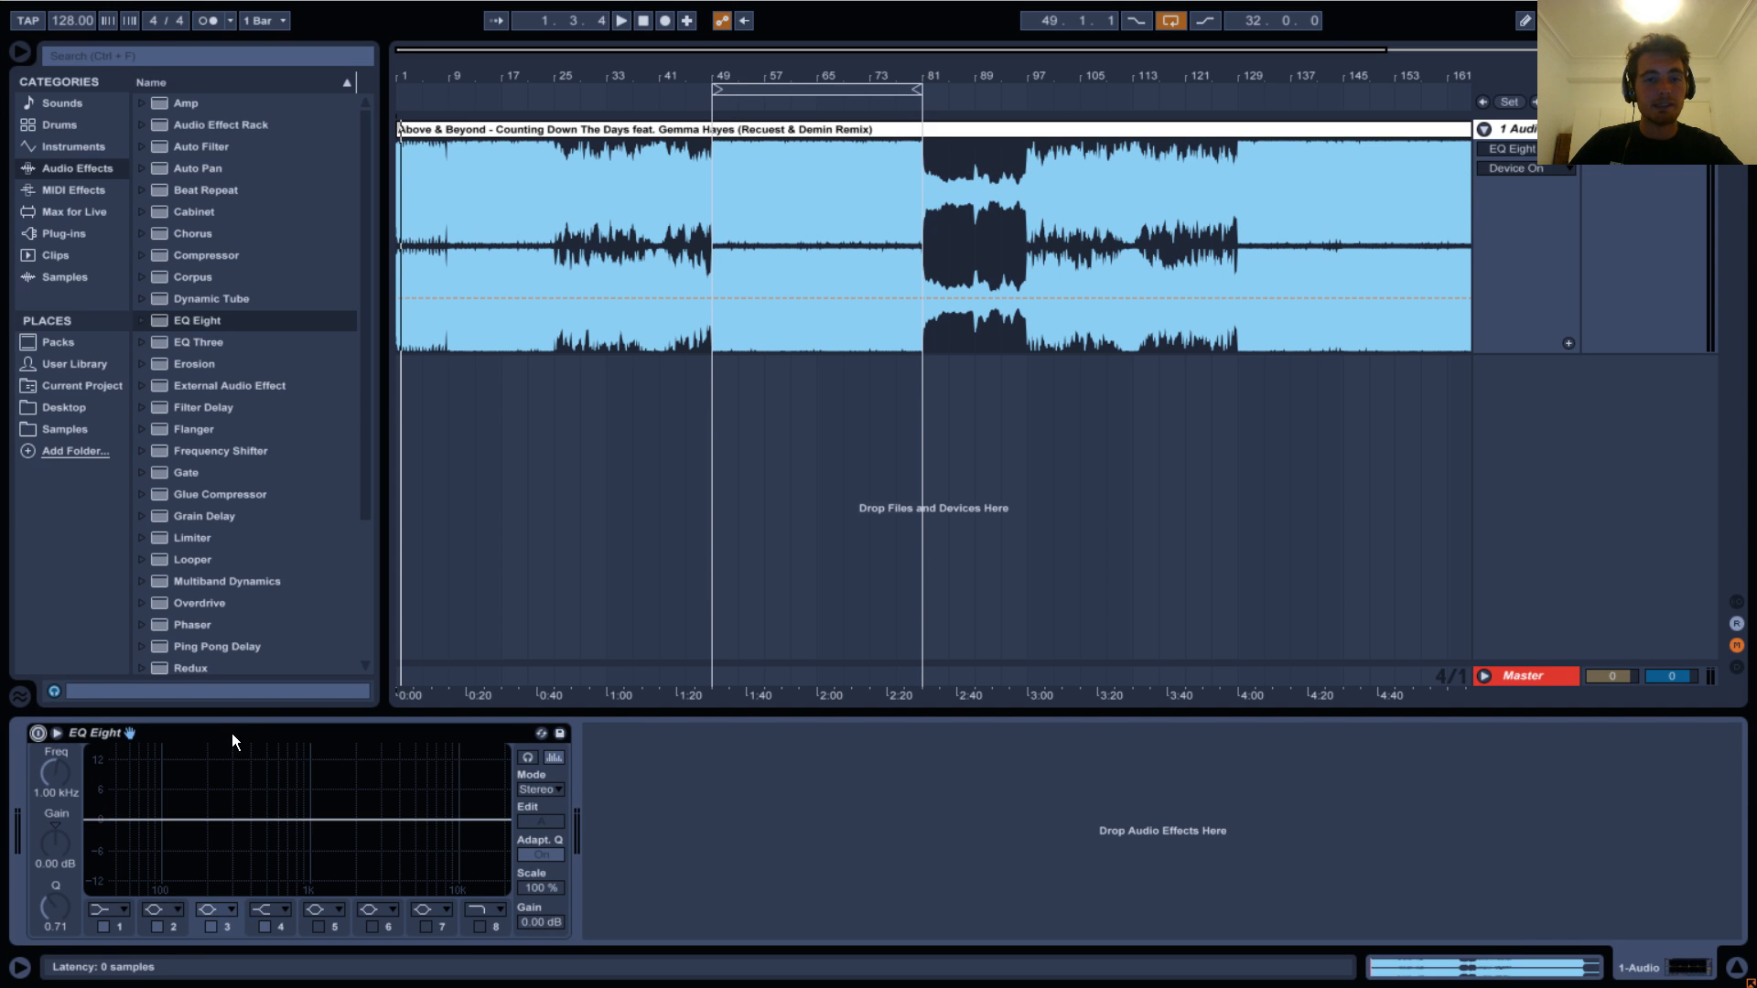
pyautogui.click(37, 735)
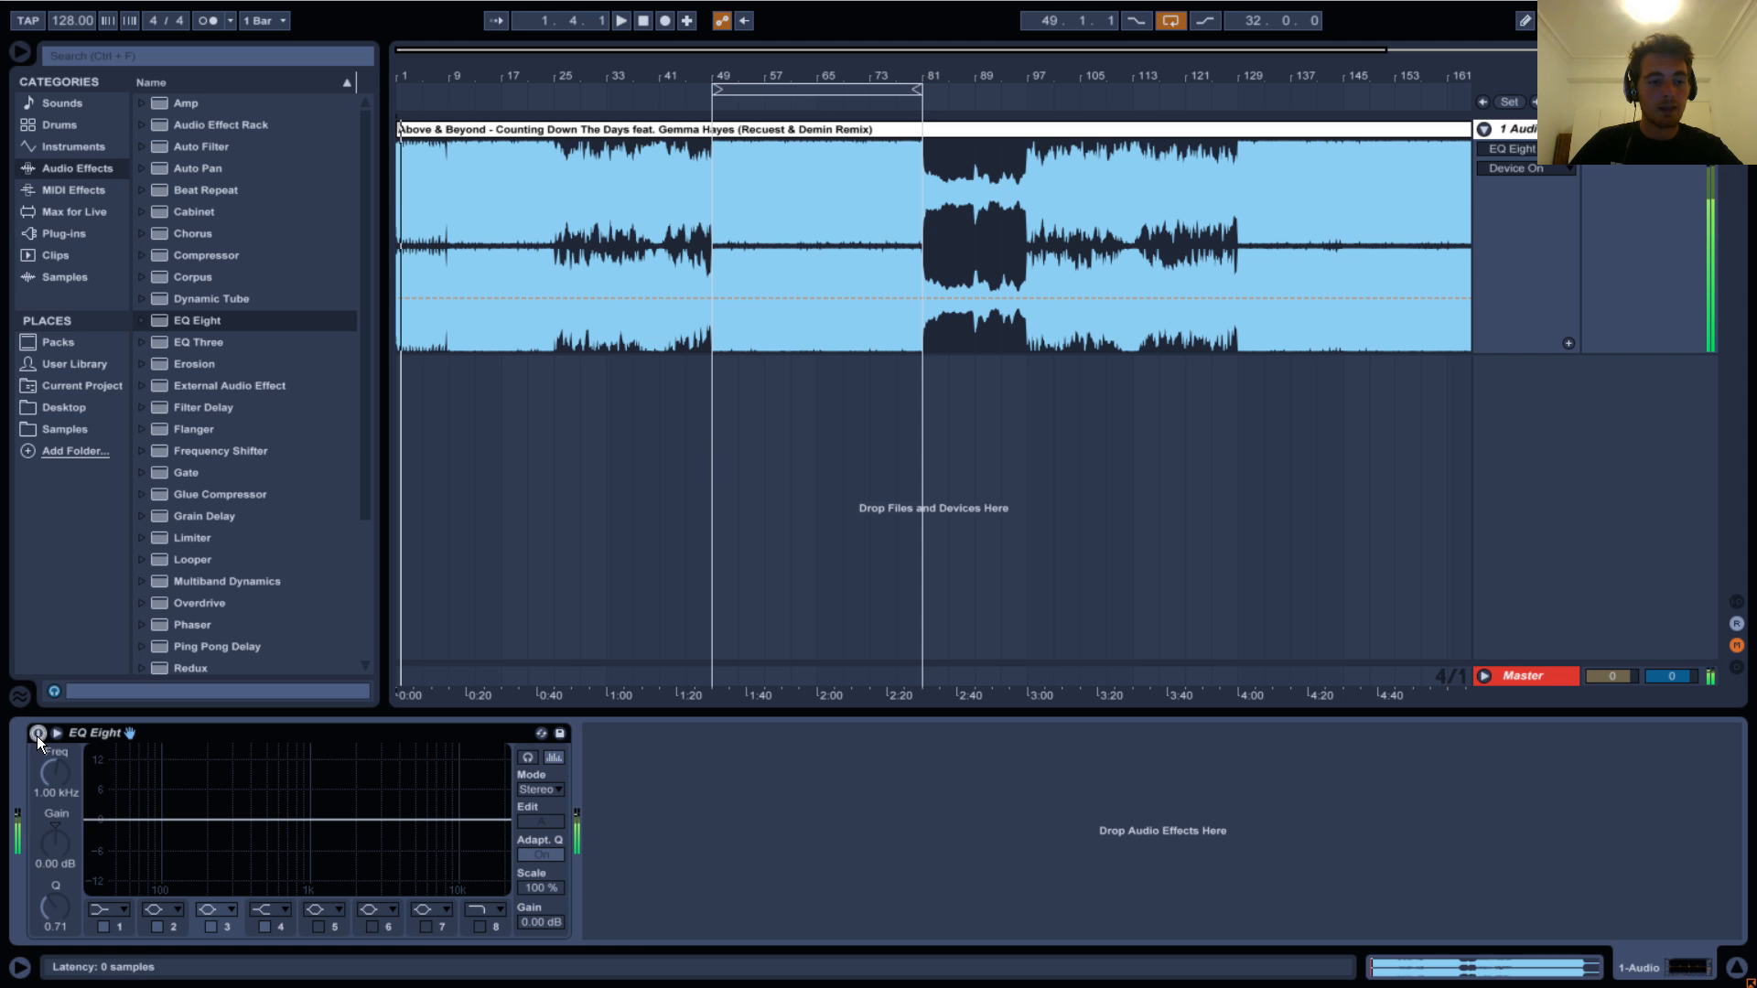
pyautogui.click(39, 734)
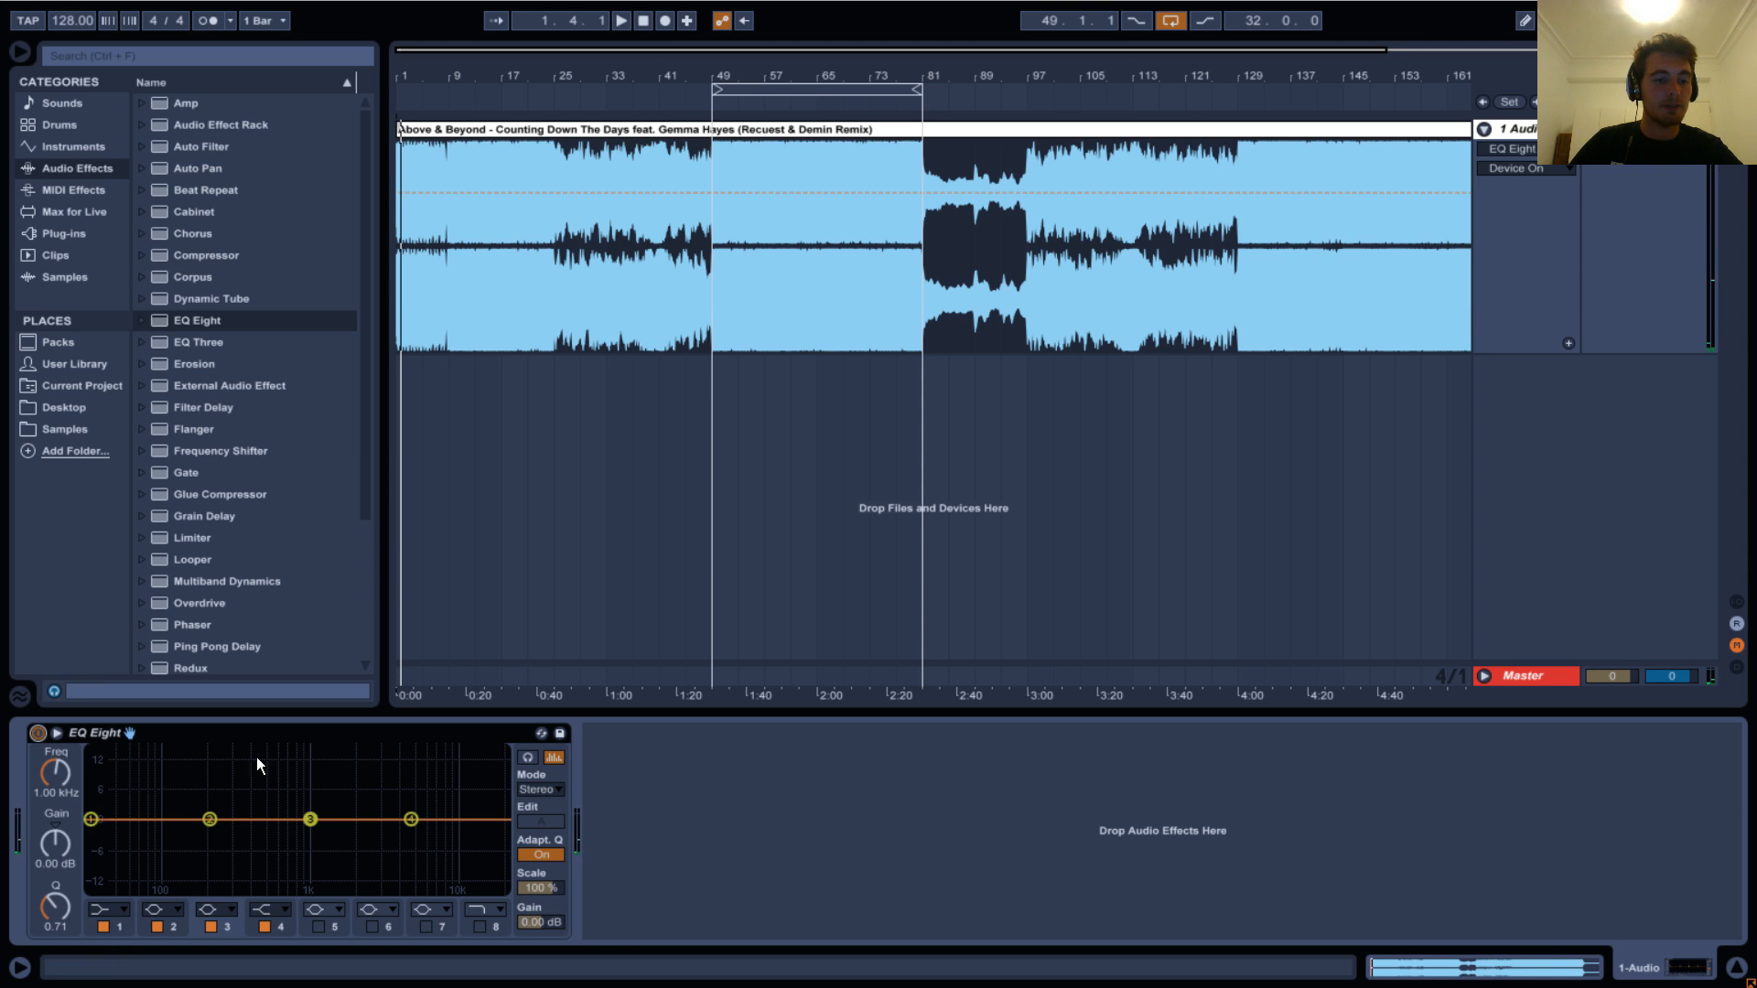
pyautogui.press('space')
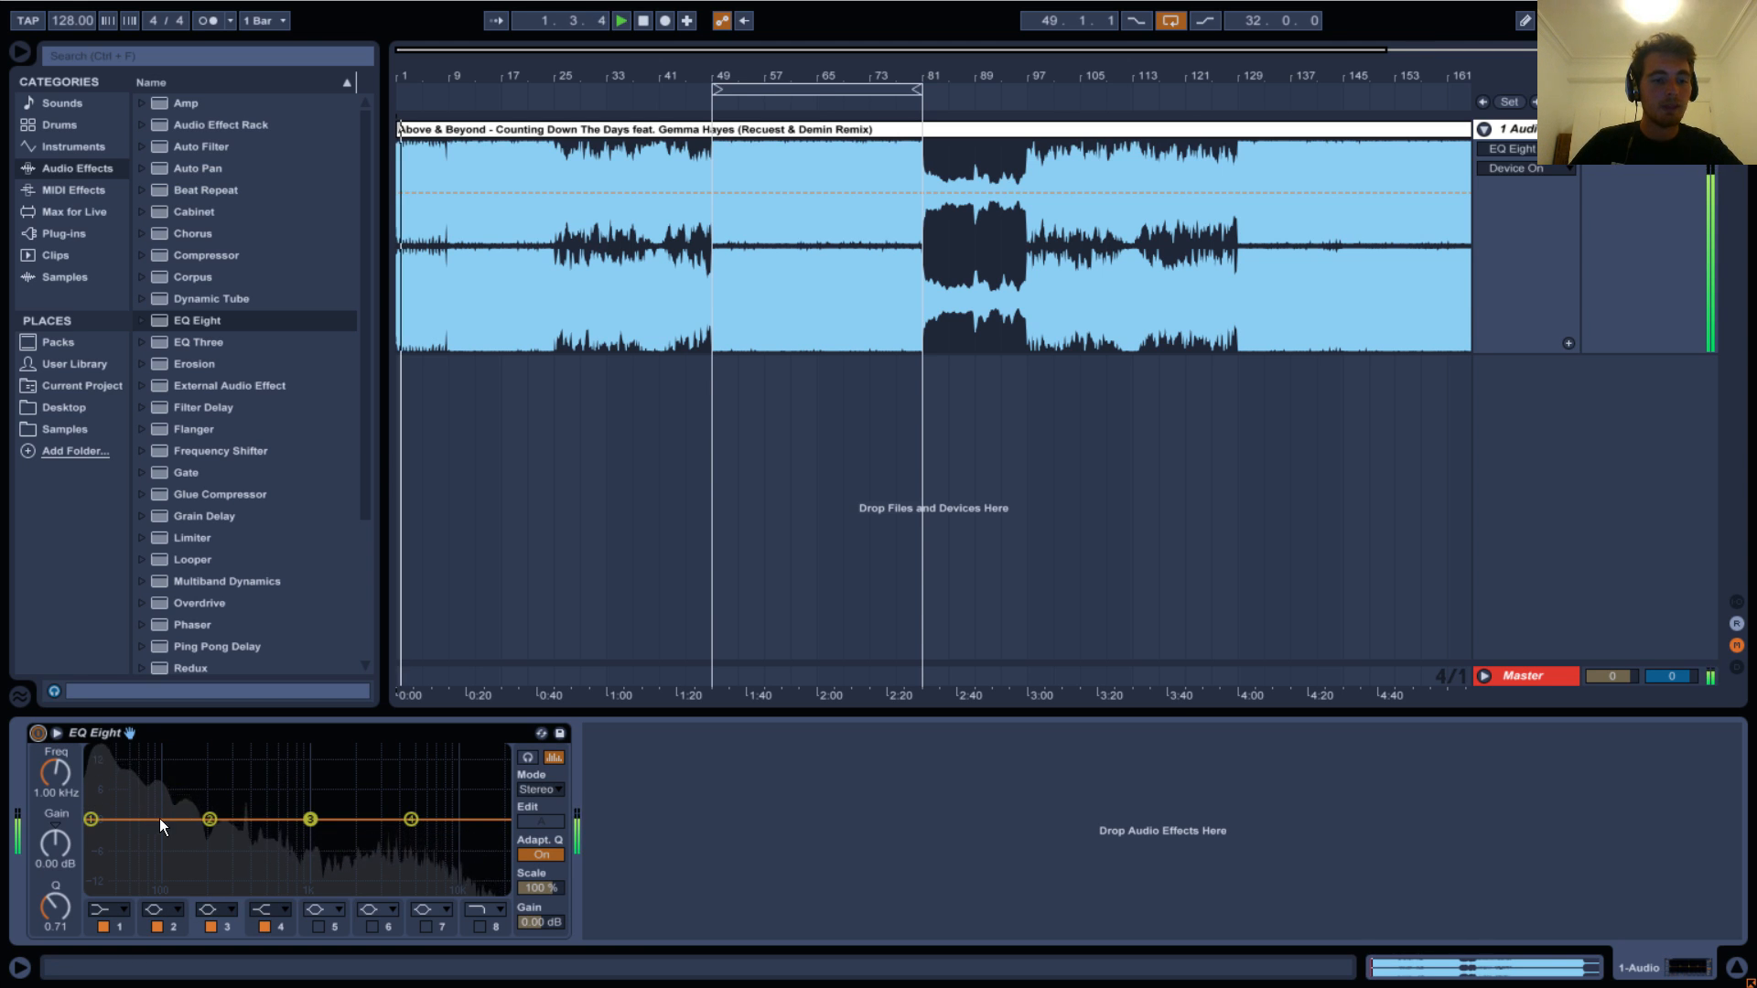
pyautogui.press('space')
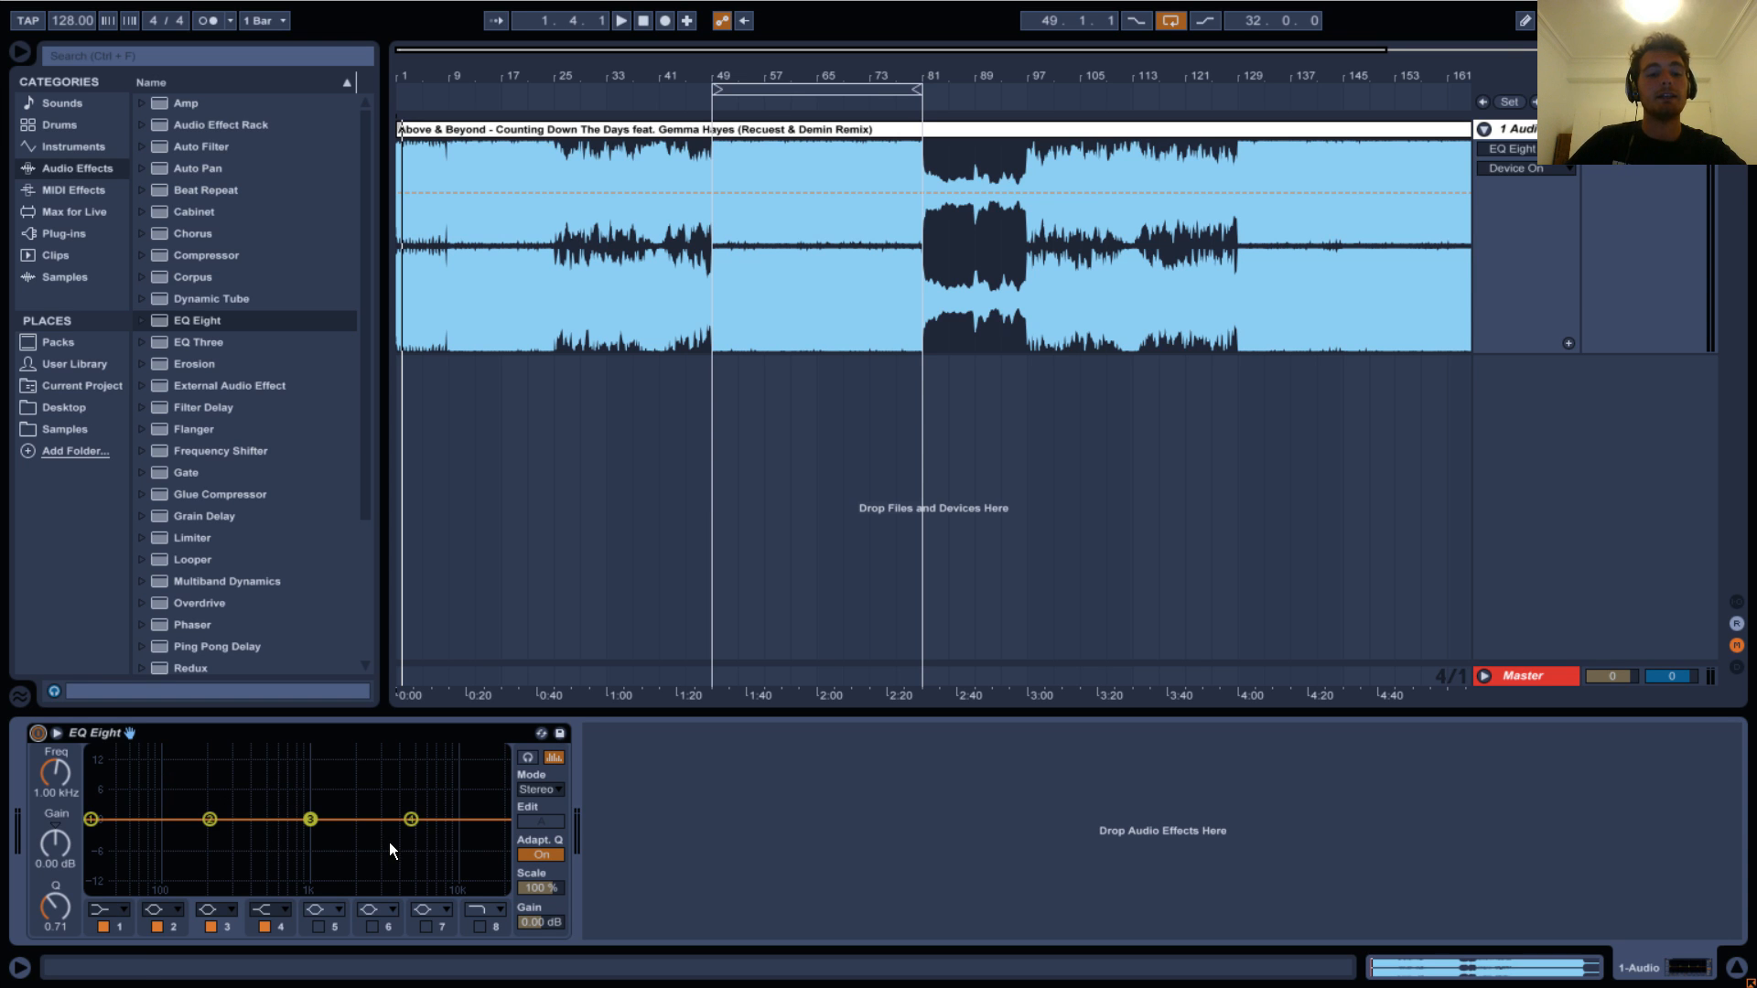
# Expand EQ Eight to show its large frequency display and the controls of all eight bands.
pyautogui.click(57, 733)
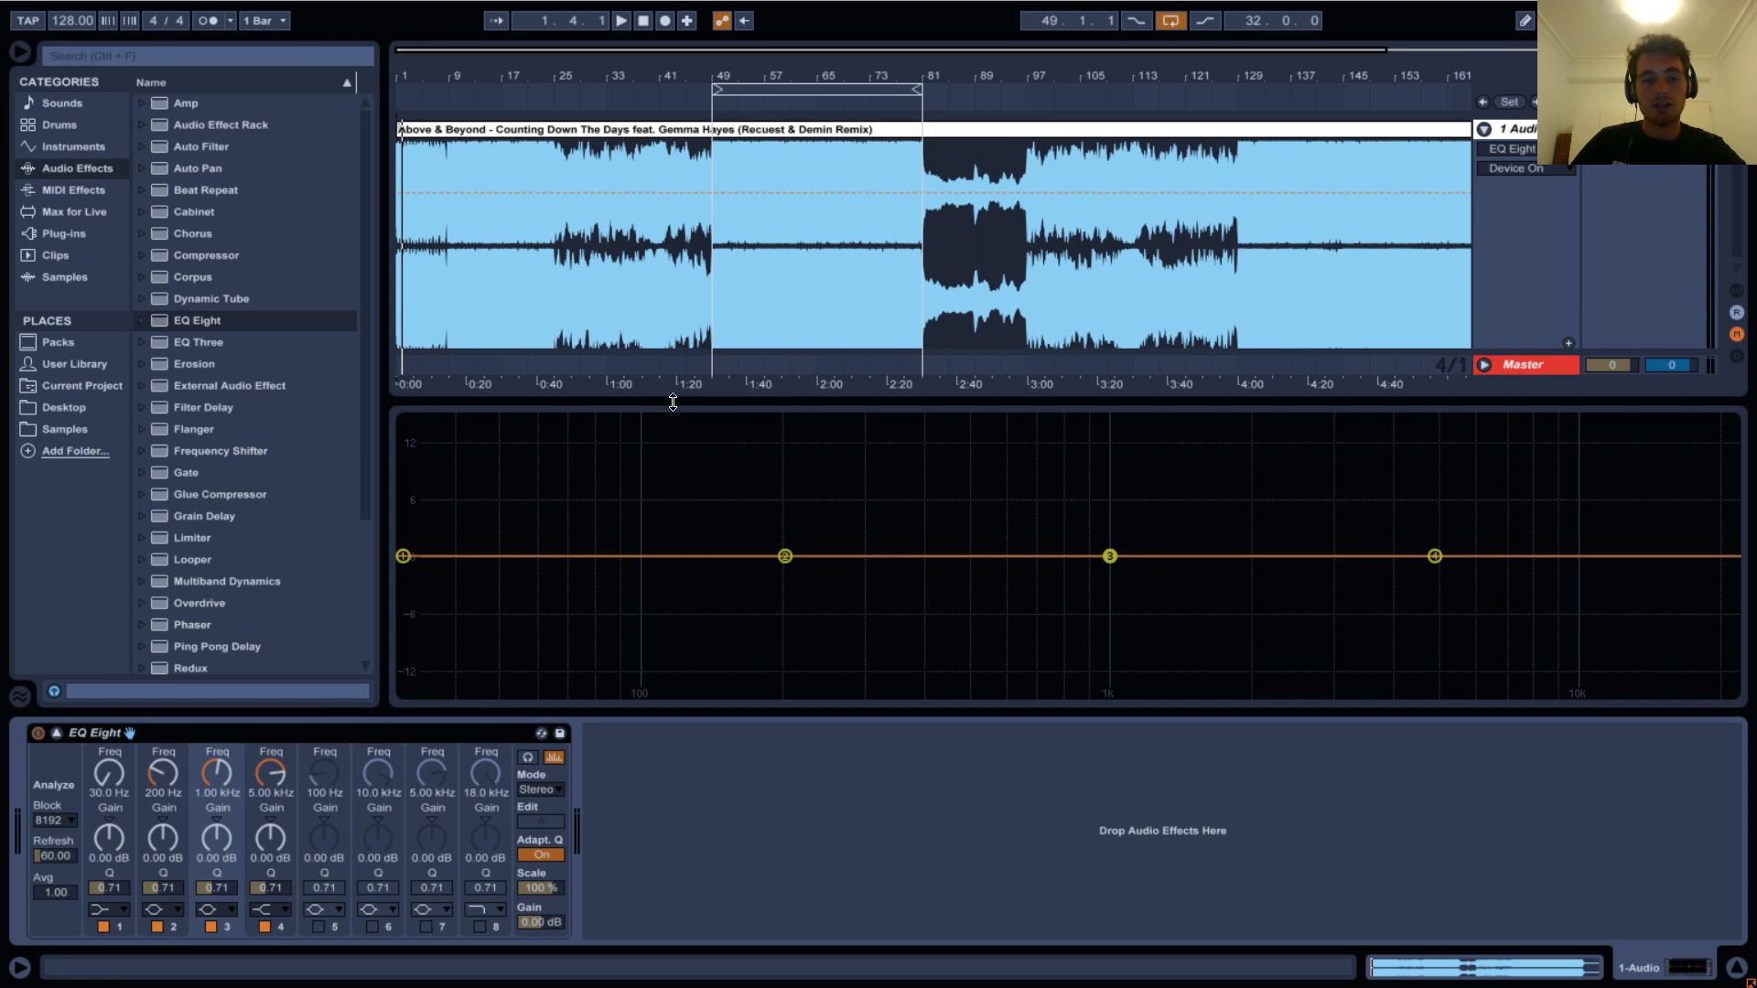
pyautogui.click(57, 734)
pyautogui.click(57, 734)
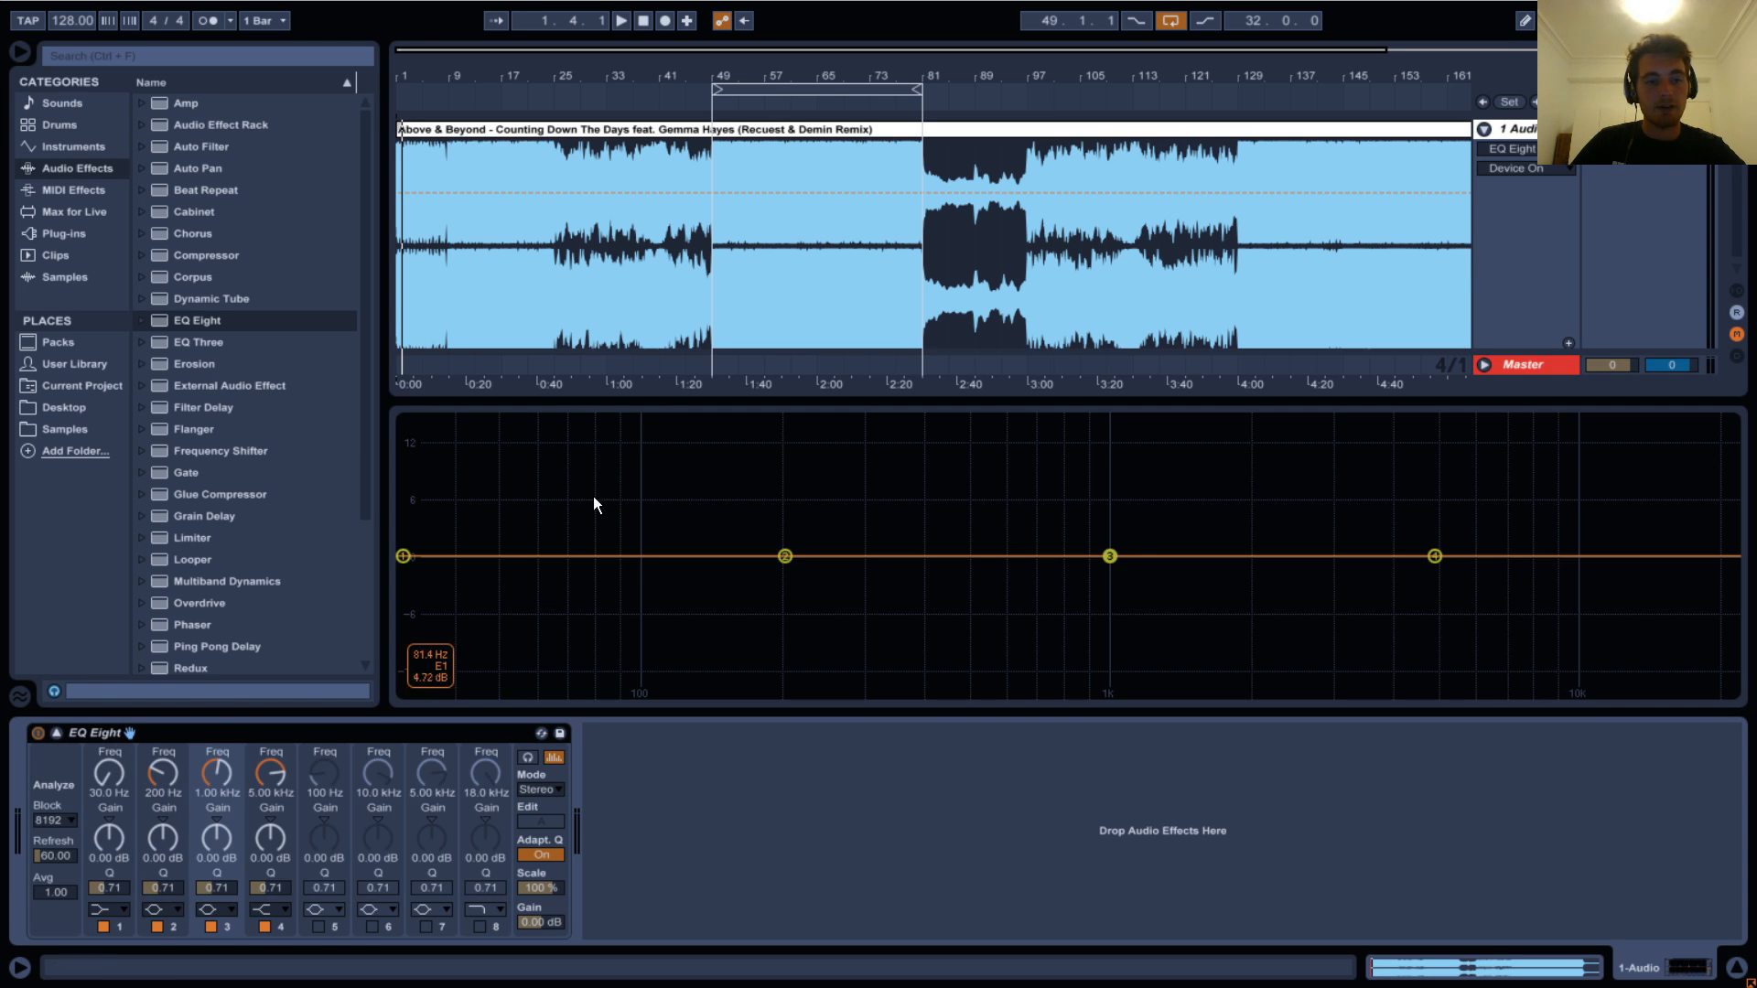
pyautogui.moveTo(593, 403)
pyautogui.mouseDown()
pyautogui.moveTo(593, 549)
pyautogui.moveTo(596, 375)
pyautogui.moveTo(595, 398)
pyautogui.mouseUp()
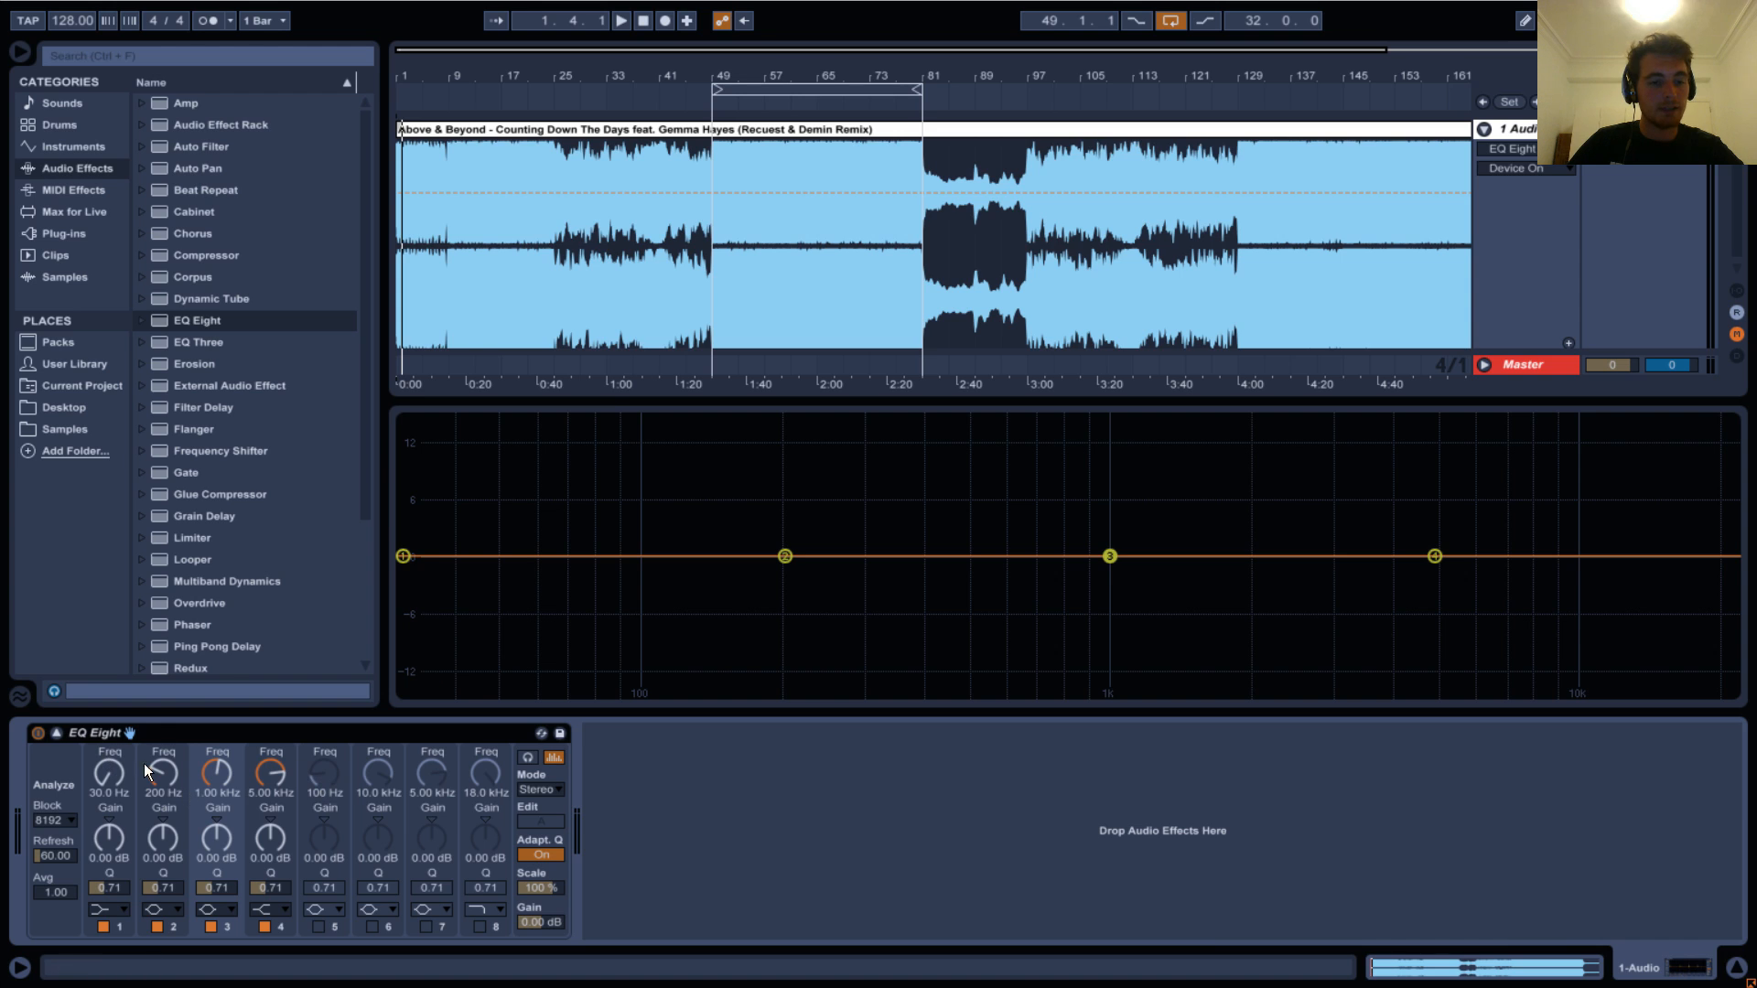
# Look through EQ Eight's Drums presets in the browser and collapse the preset list again.
pyautogui.click(142, 320)
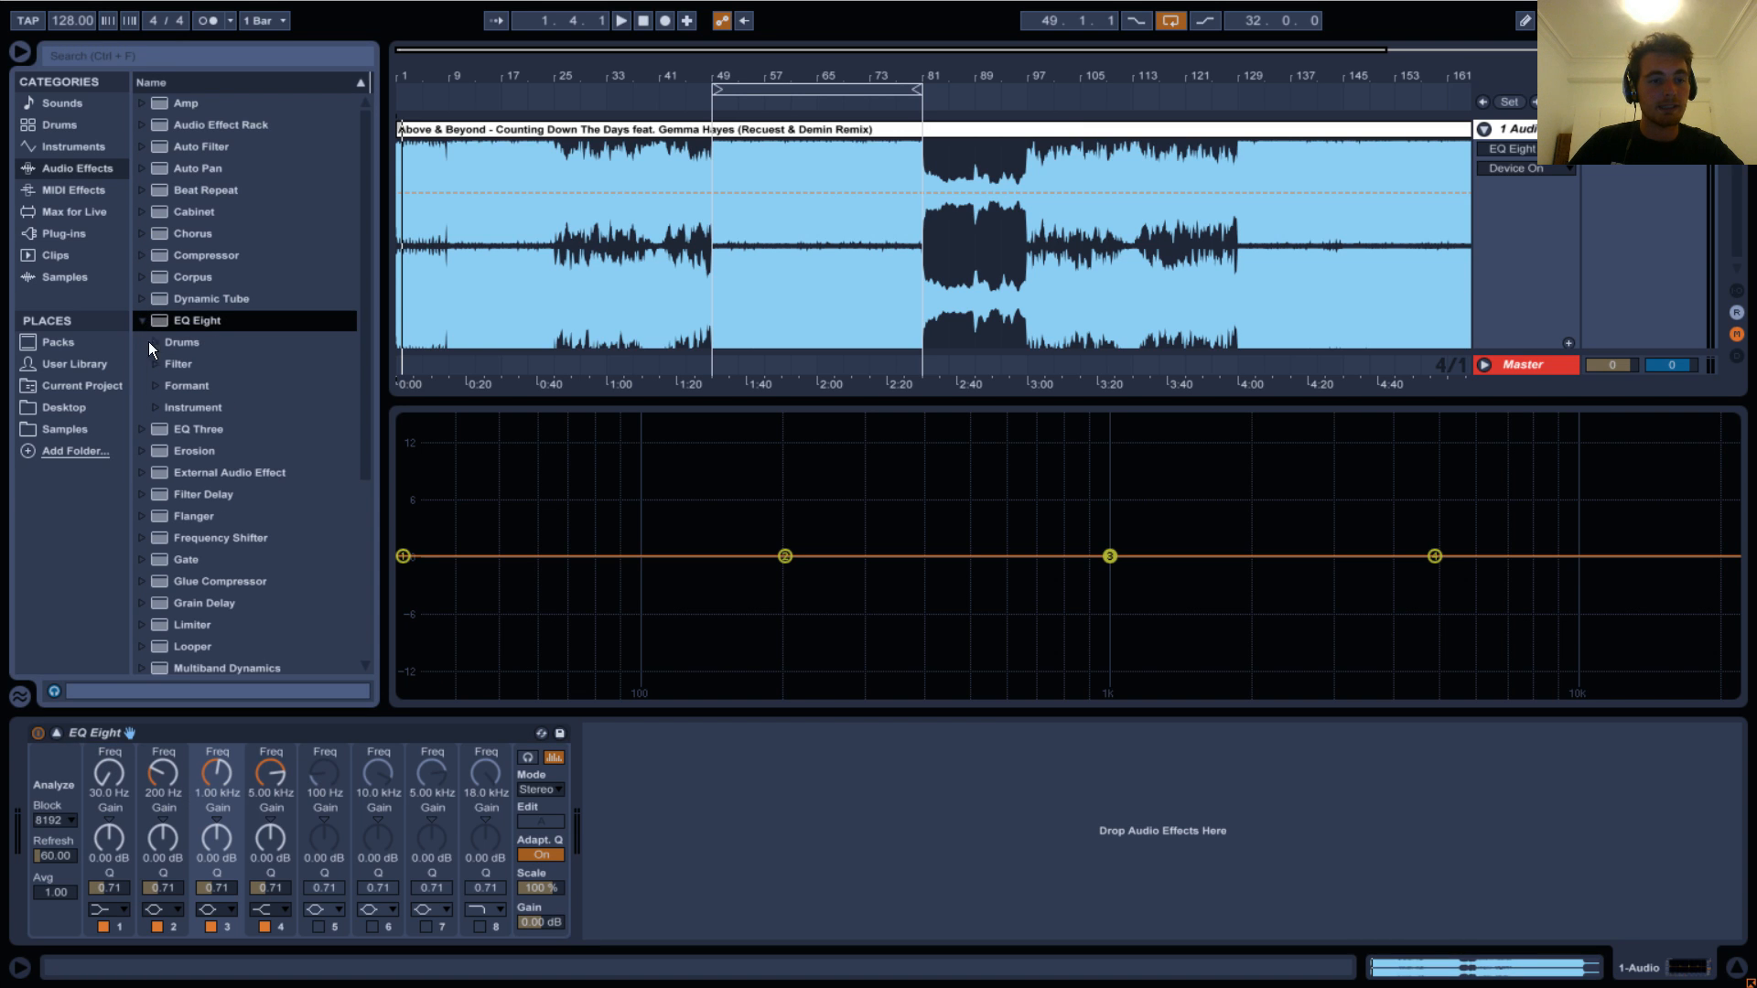
pyautogui.click(158, 344)
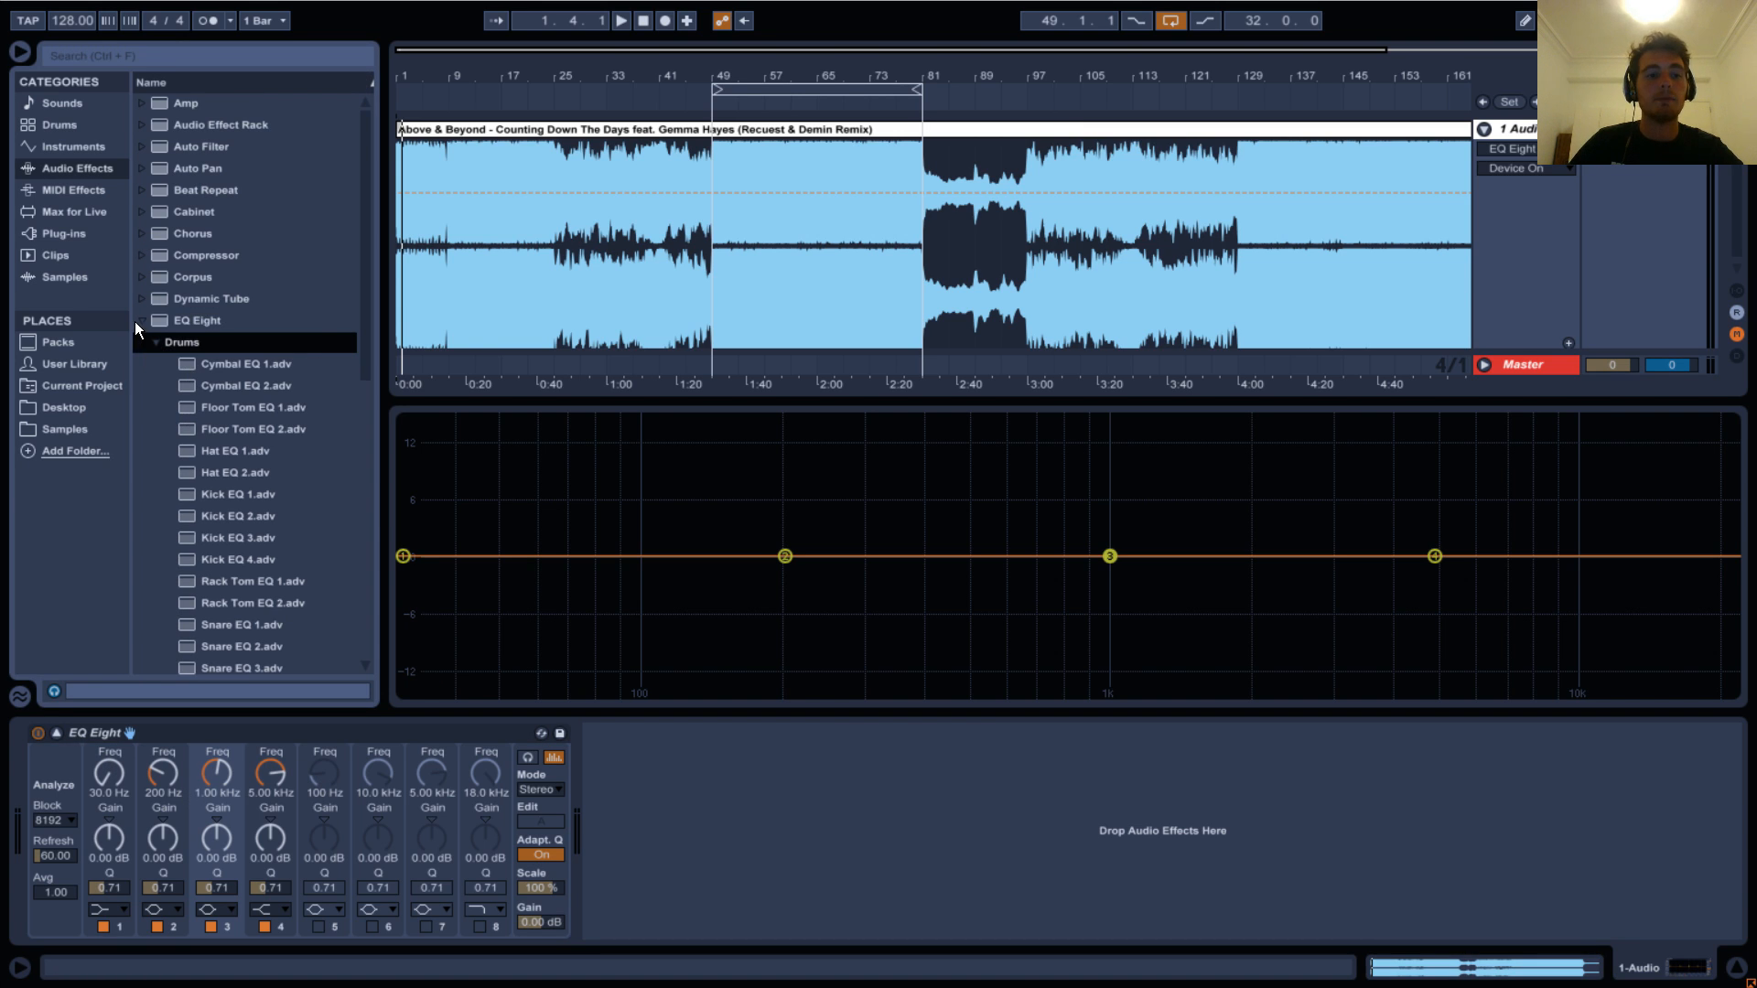
pyautogui.click(141, 321)
pyautogui.moveTo(532, 404)
pyautogui.mouseDown()
pyautogui.moveTo(533, 447)
pyautogui.moveTo(532, 404)
pyautogui.mouseUp()
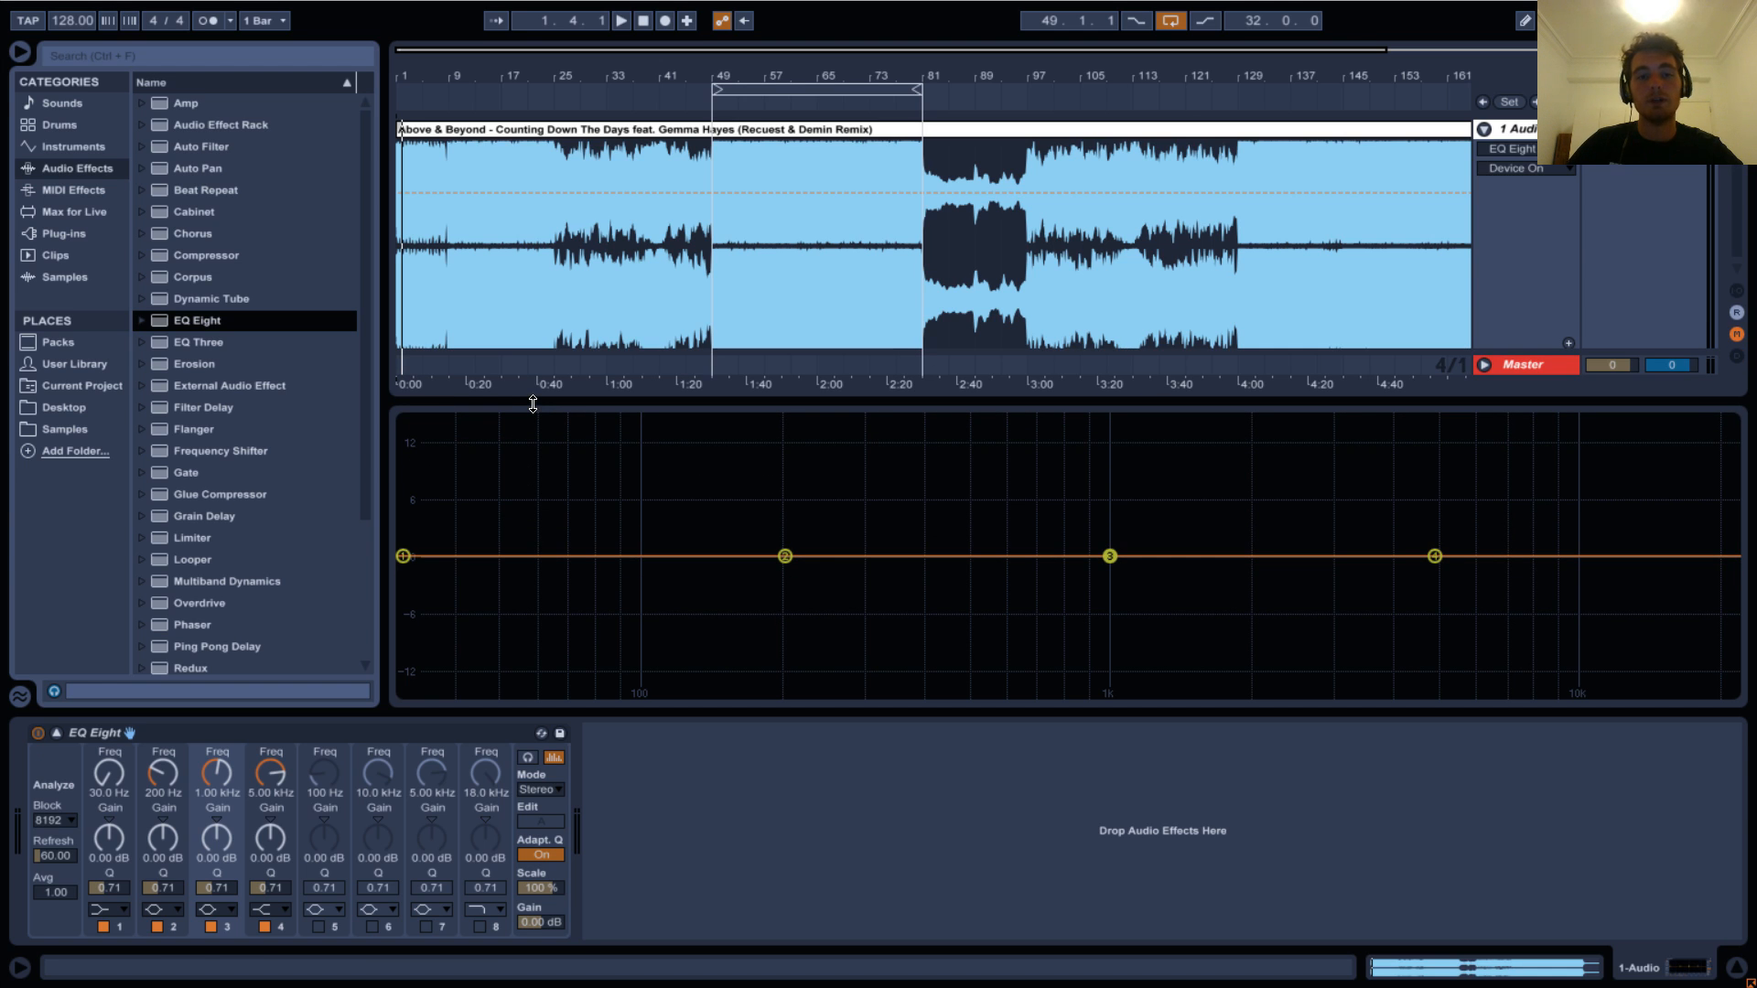
# Play the start of the track twice and examine its frequency spectrum in the large EQ Eight display.
pyautogui.click(413, 130)
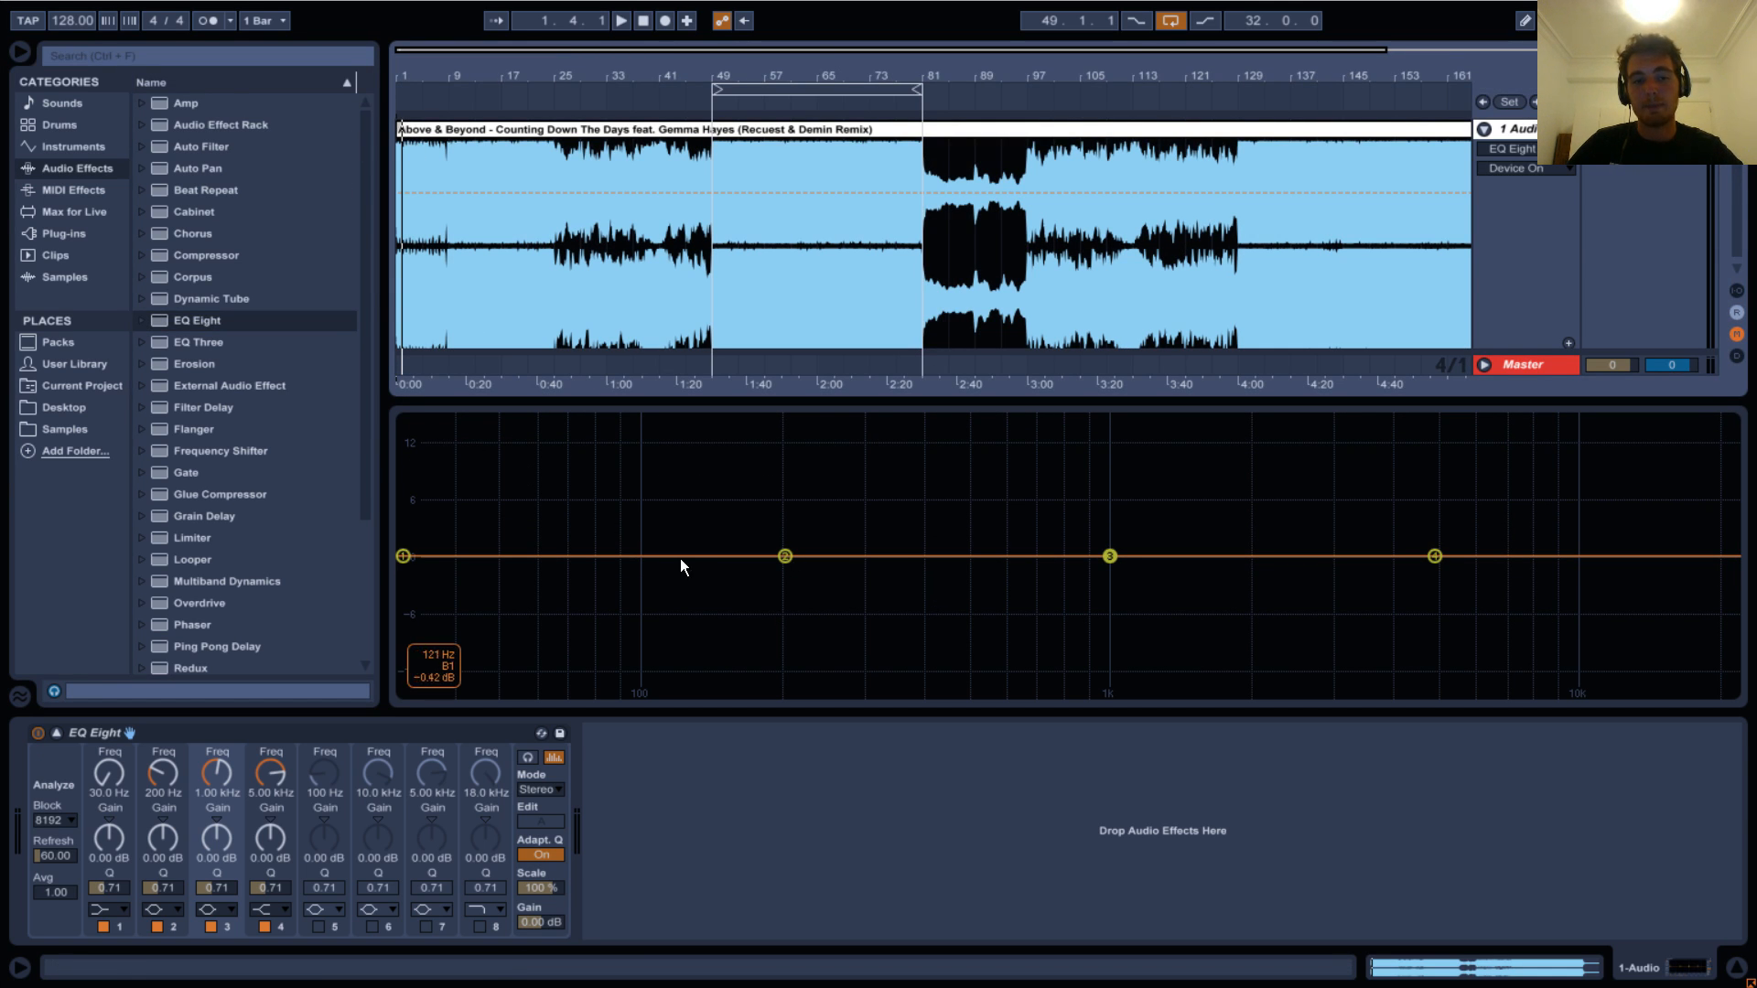
pyautogui.press('space')
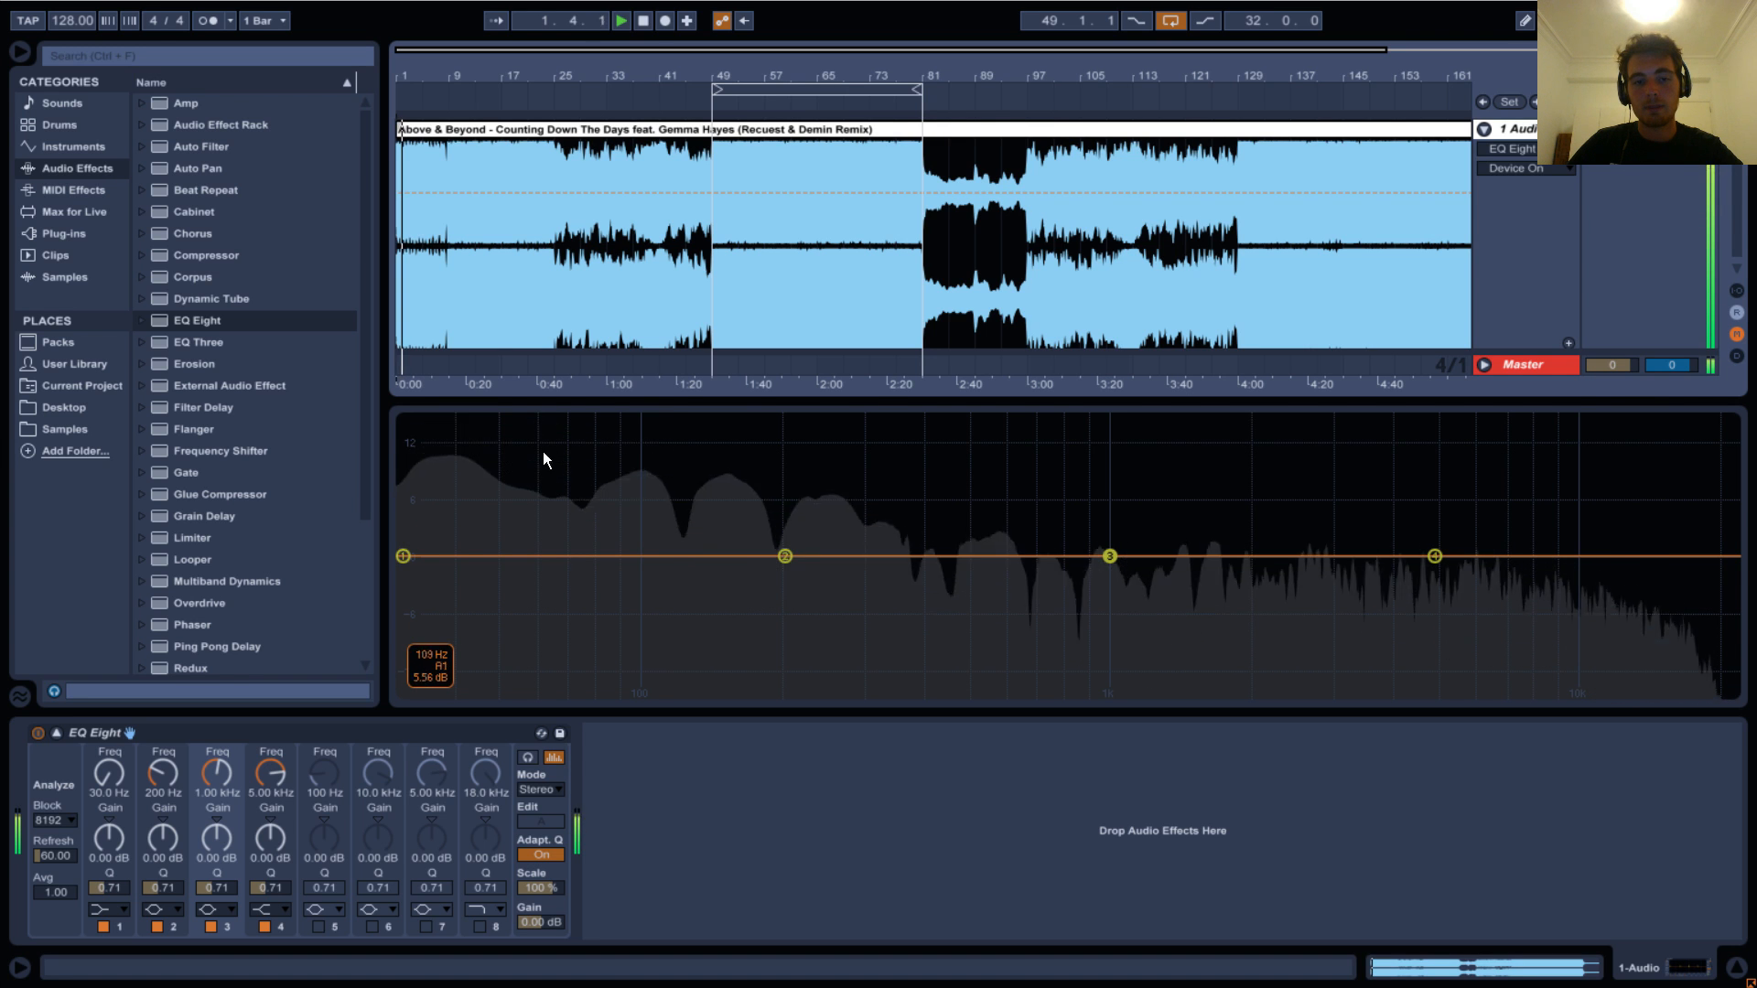
pyautogui.press('space')
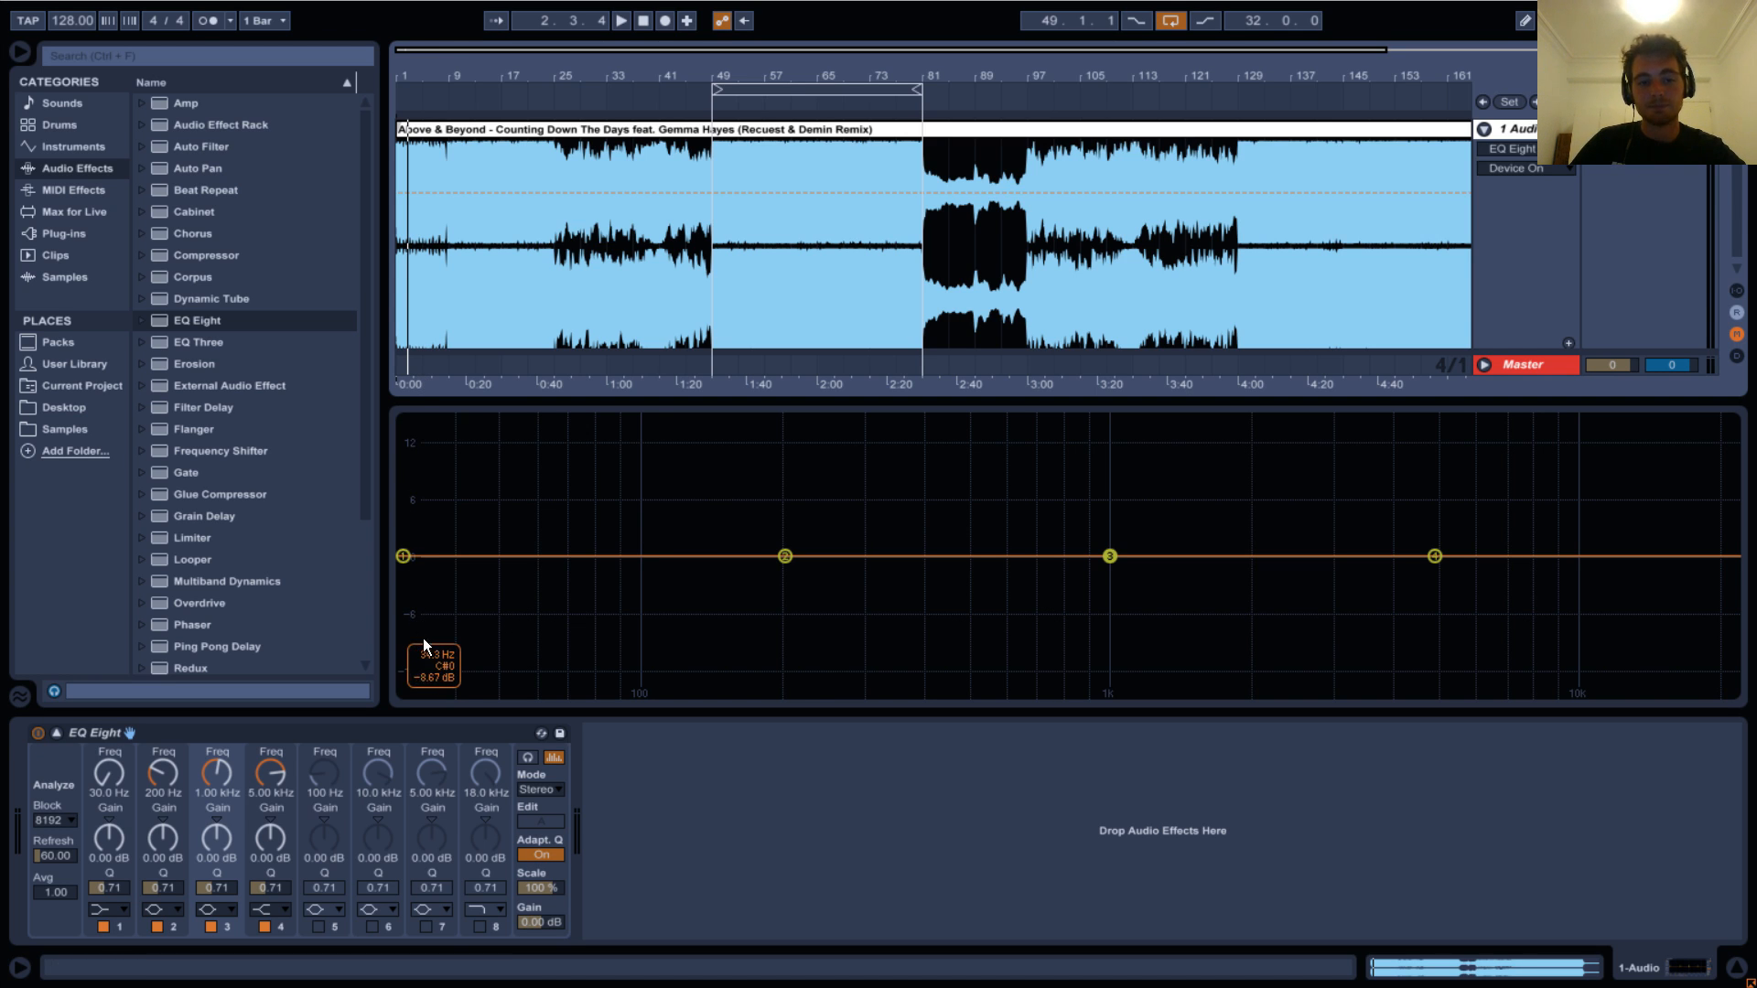
pyautogui.press('space')
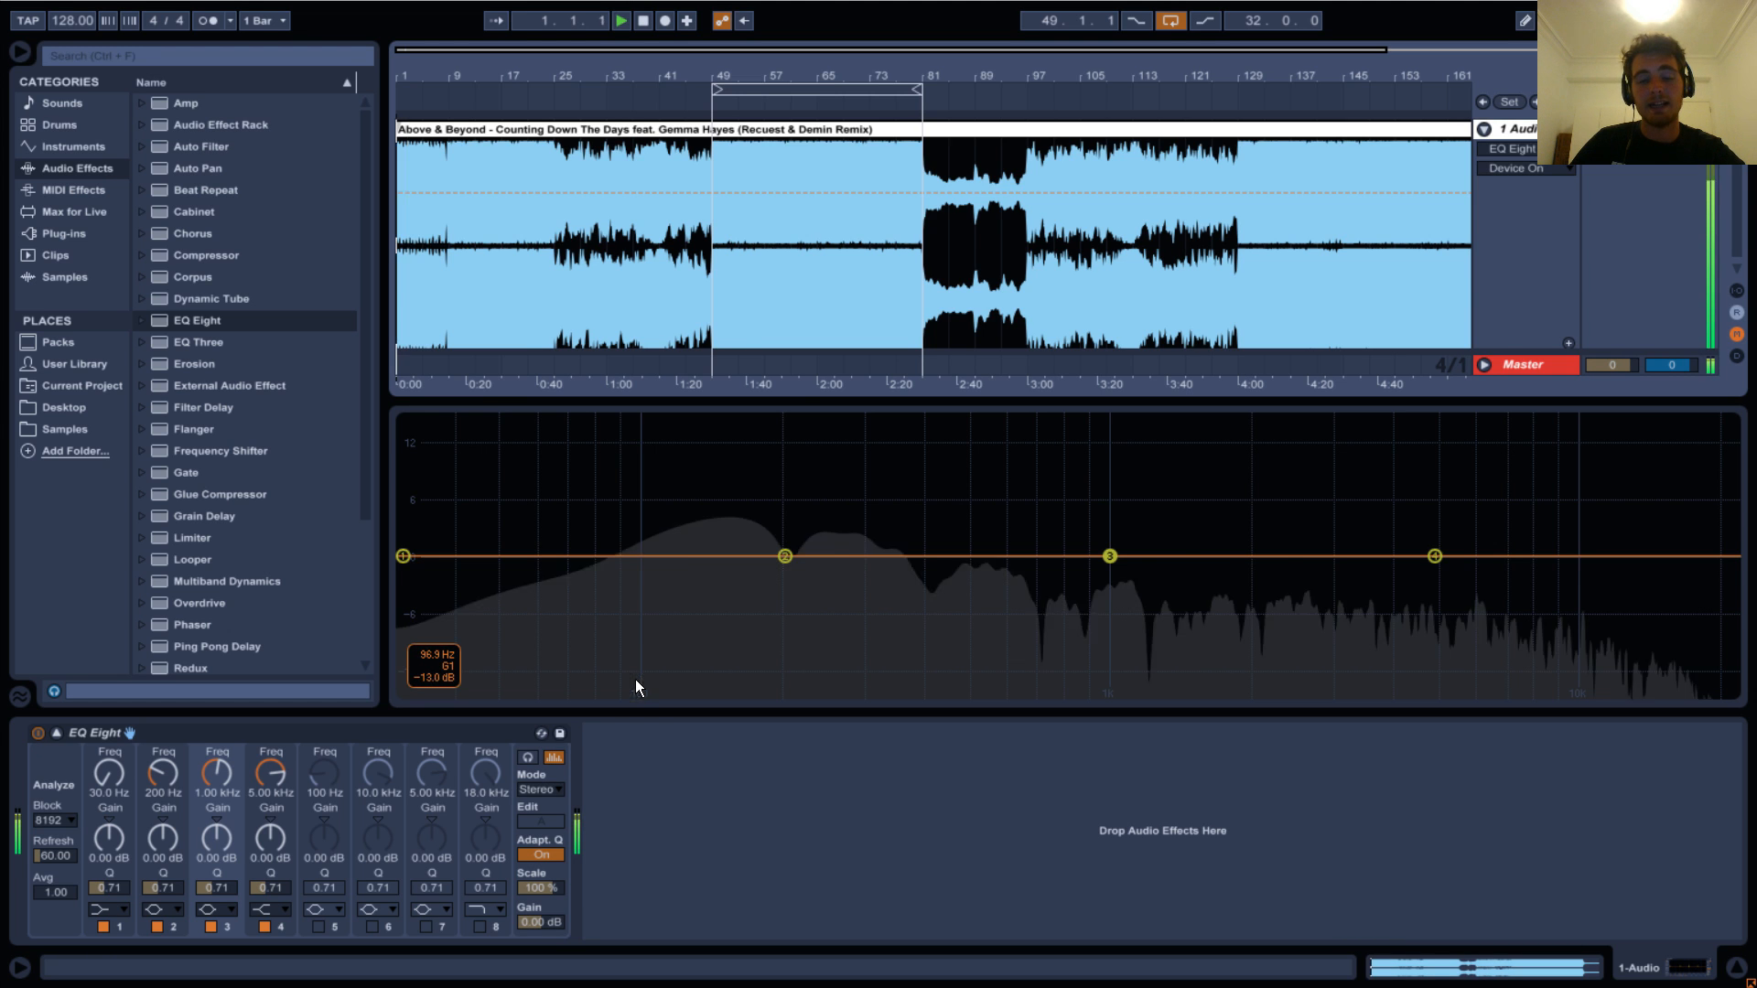
pyautogui.press('space')
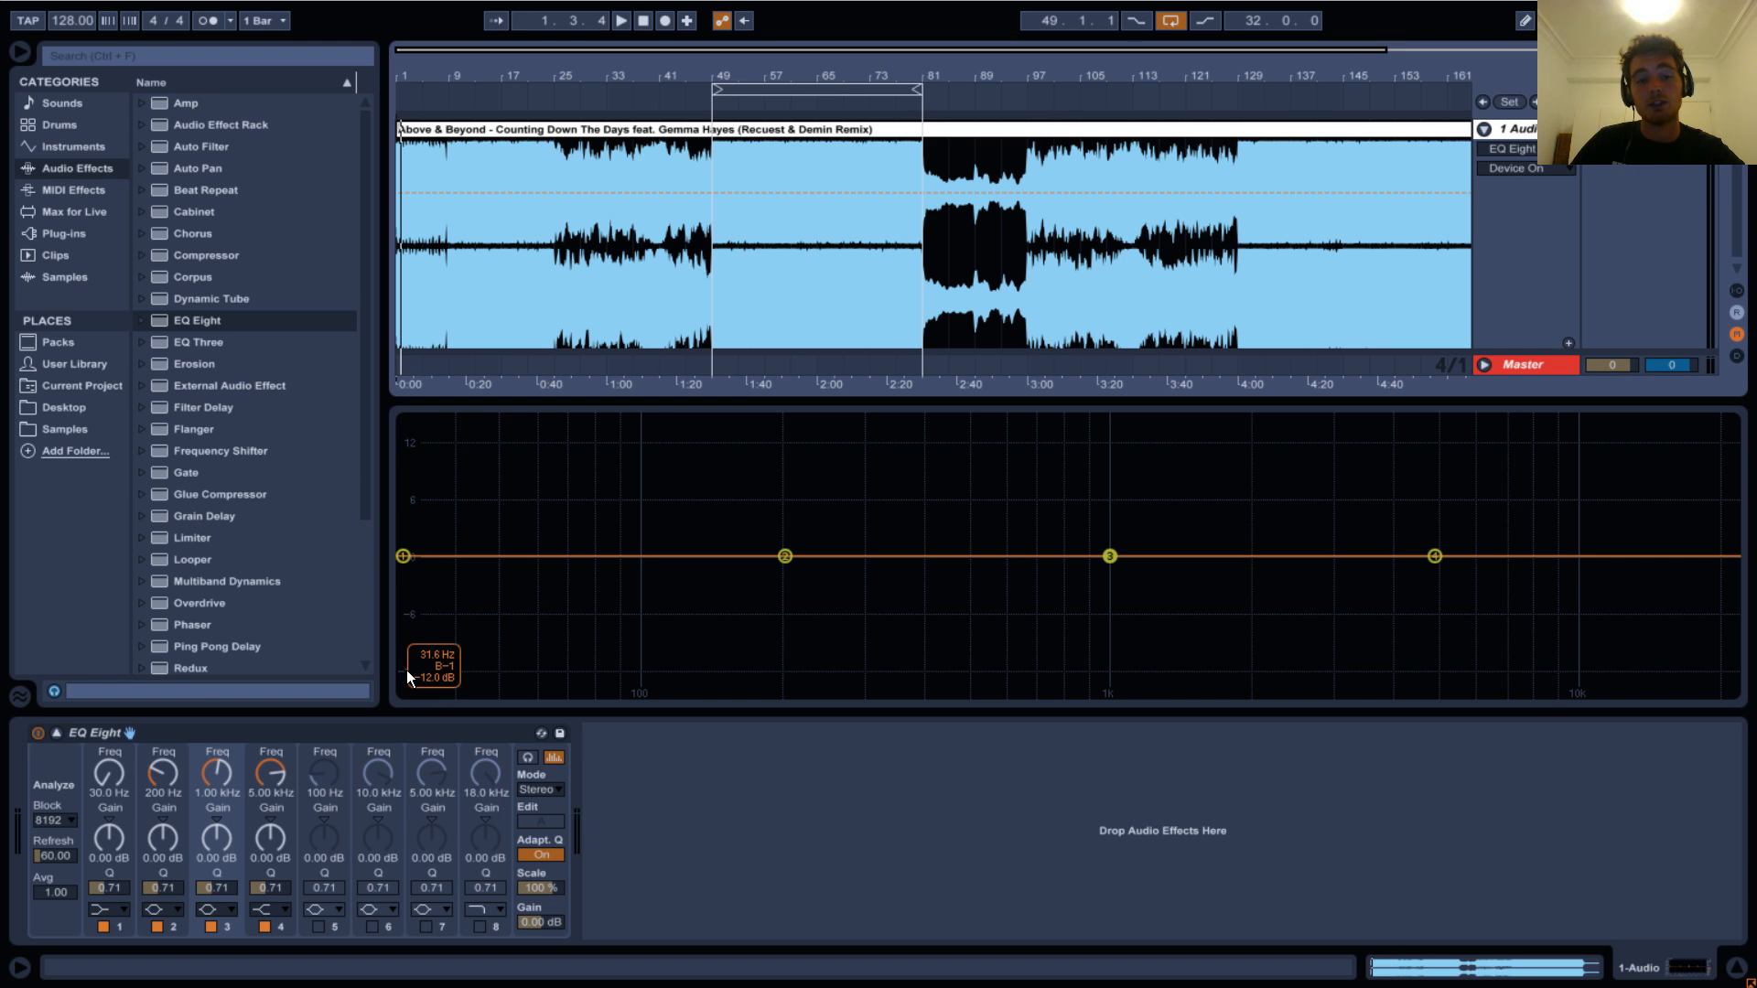
# Lower EQ band 2 to about -0.63 dB at 198 Hz and play the track.
pyautogui.moveTo(785, 556)
pyautogui.mouseDown()
pyautogui.moveTo(786, 430)
pyautogui.moveTo(784, 556)
pyautogui.moveTo(756, 438)
pyautogui.moveTo(847, 498)
pyautogui.moveTo(787, 552)
pyautogui.moveTo(782, 410)
pyautogui.moveTo(786, 673)
pyautogui.moveTo(784, 561)
pyautogui.mouseUp()
pyautogui.press('space')
pyautogui.press('space')
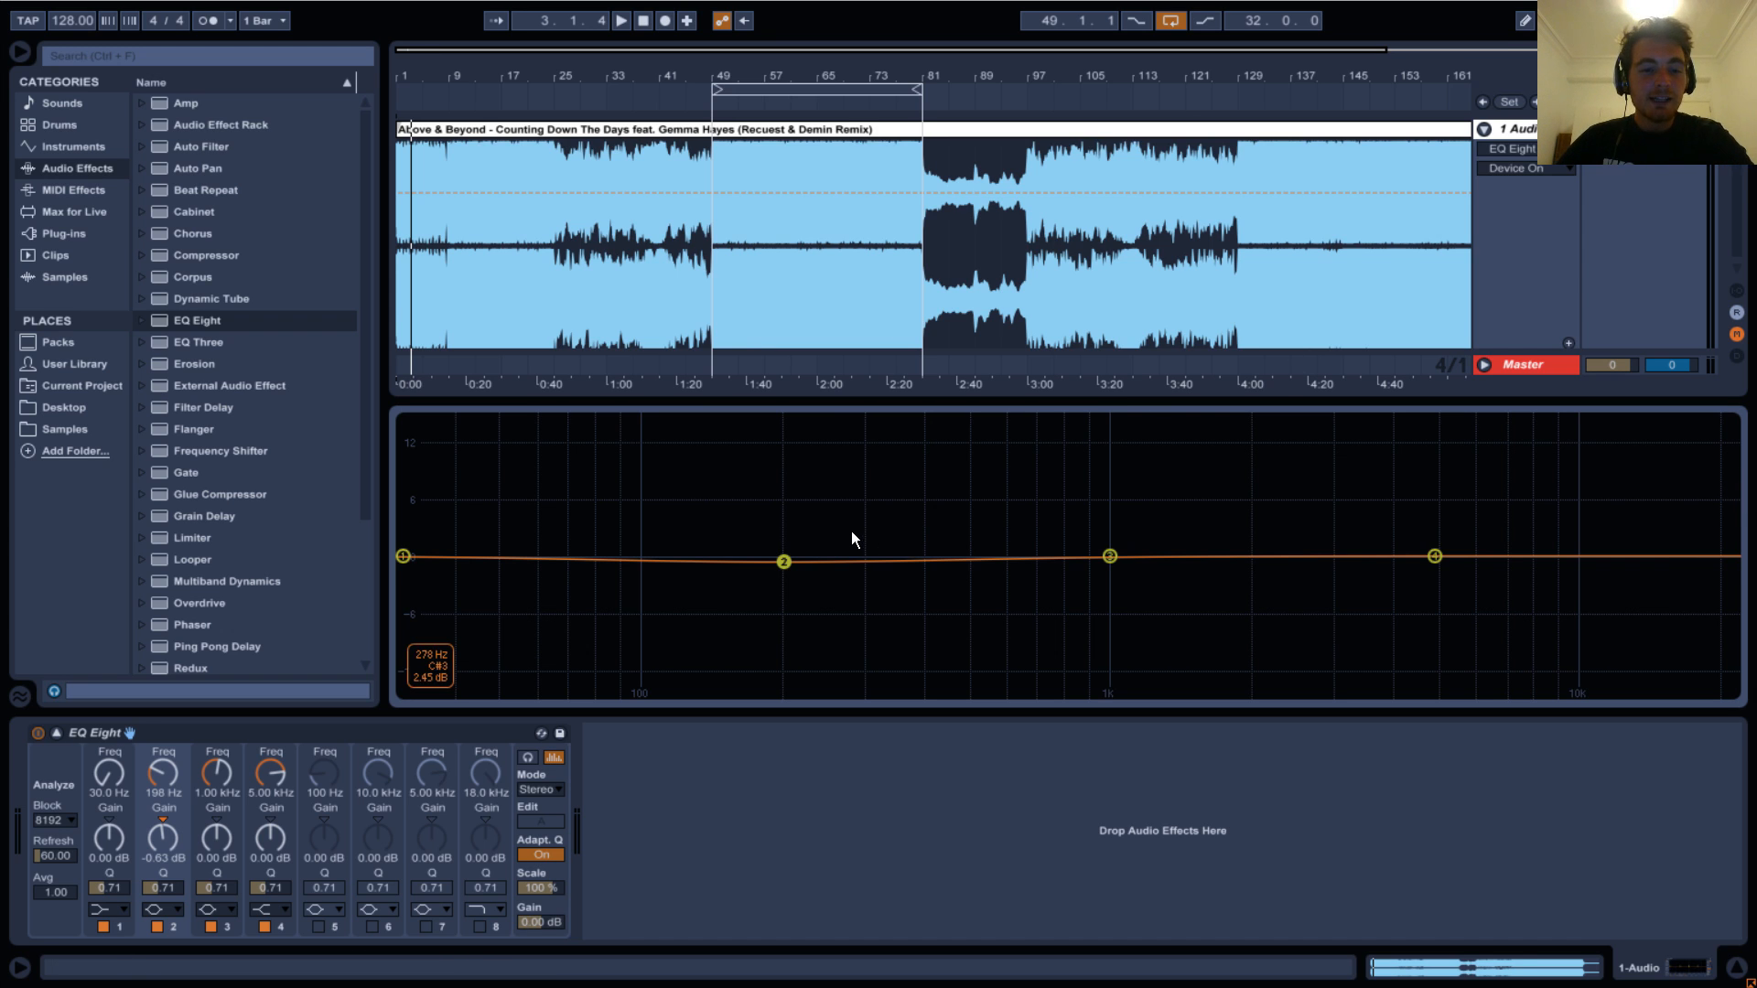
# Shift EQ band 2 down to about 94.4 Hz with a gain of -0.13 dB and play the track.
pyautogui.moveTo(782, 560); pyautogui.dragTo(761, 559)
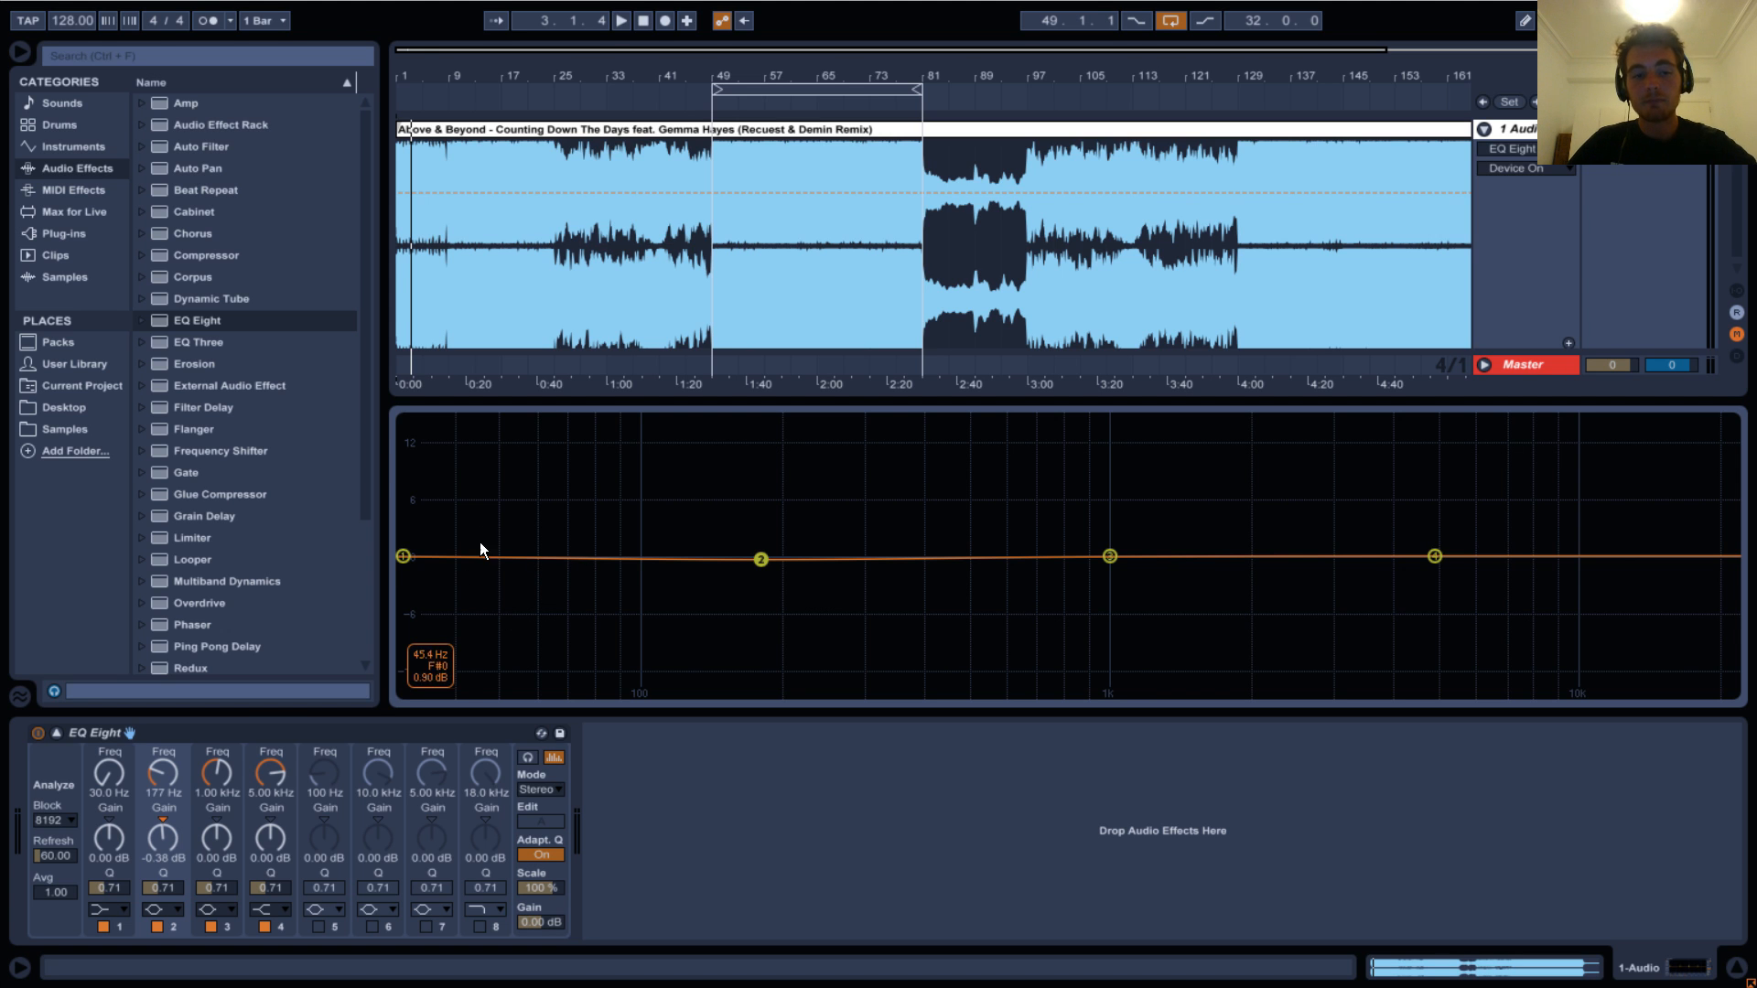
pyautogui.moveTo(761, 561); pyautogui.dragTo(634, 553)
pyautogui.press('space')
pyautogui.press('space')
pyautogui.press('space')
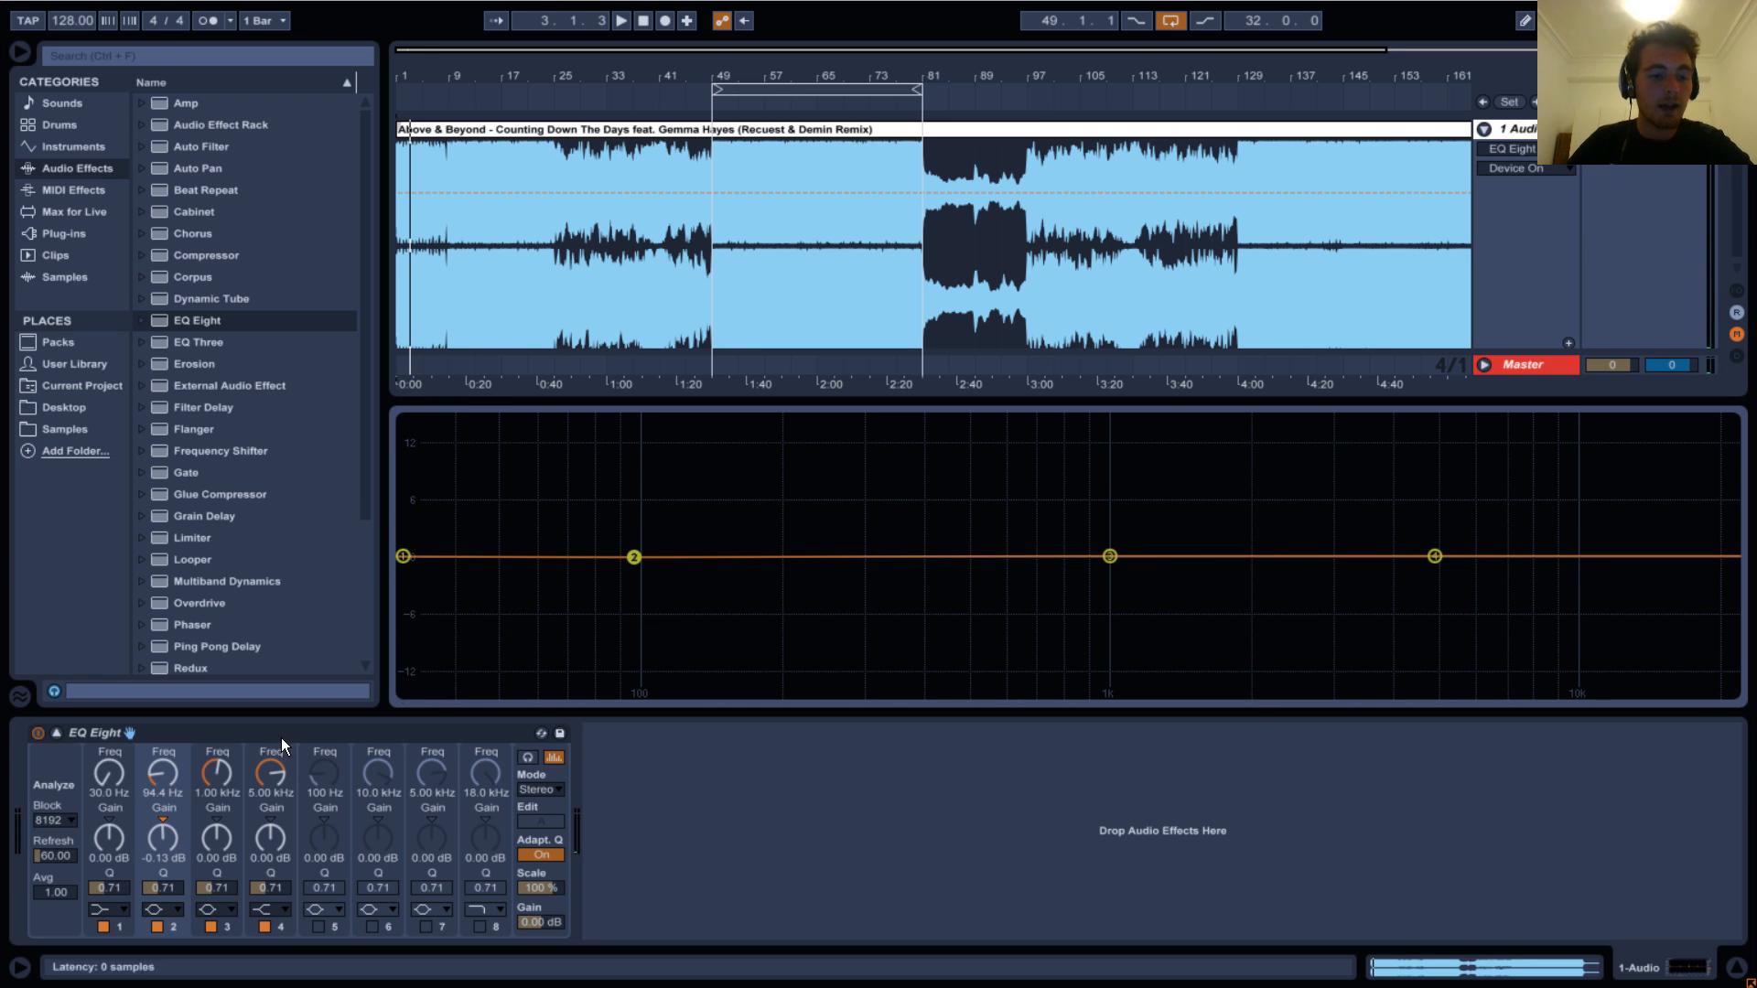
# Set EQ band 2 to about 98.7 Hz with 0 dB gain and collapse EQ Eight's large display.
pyautogui.click(57, 732)
pyautogui.click(56, 732)
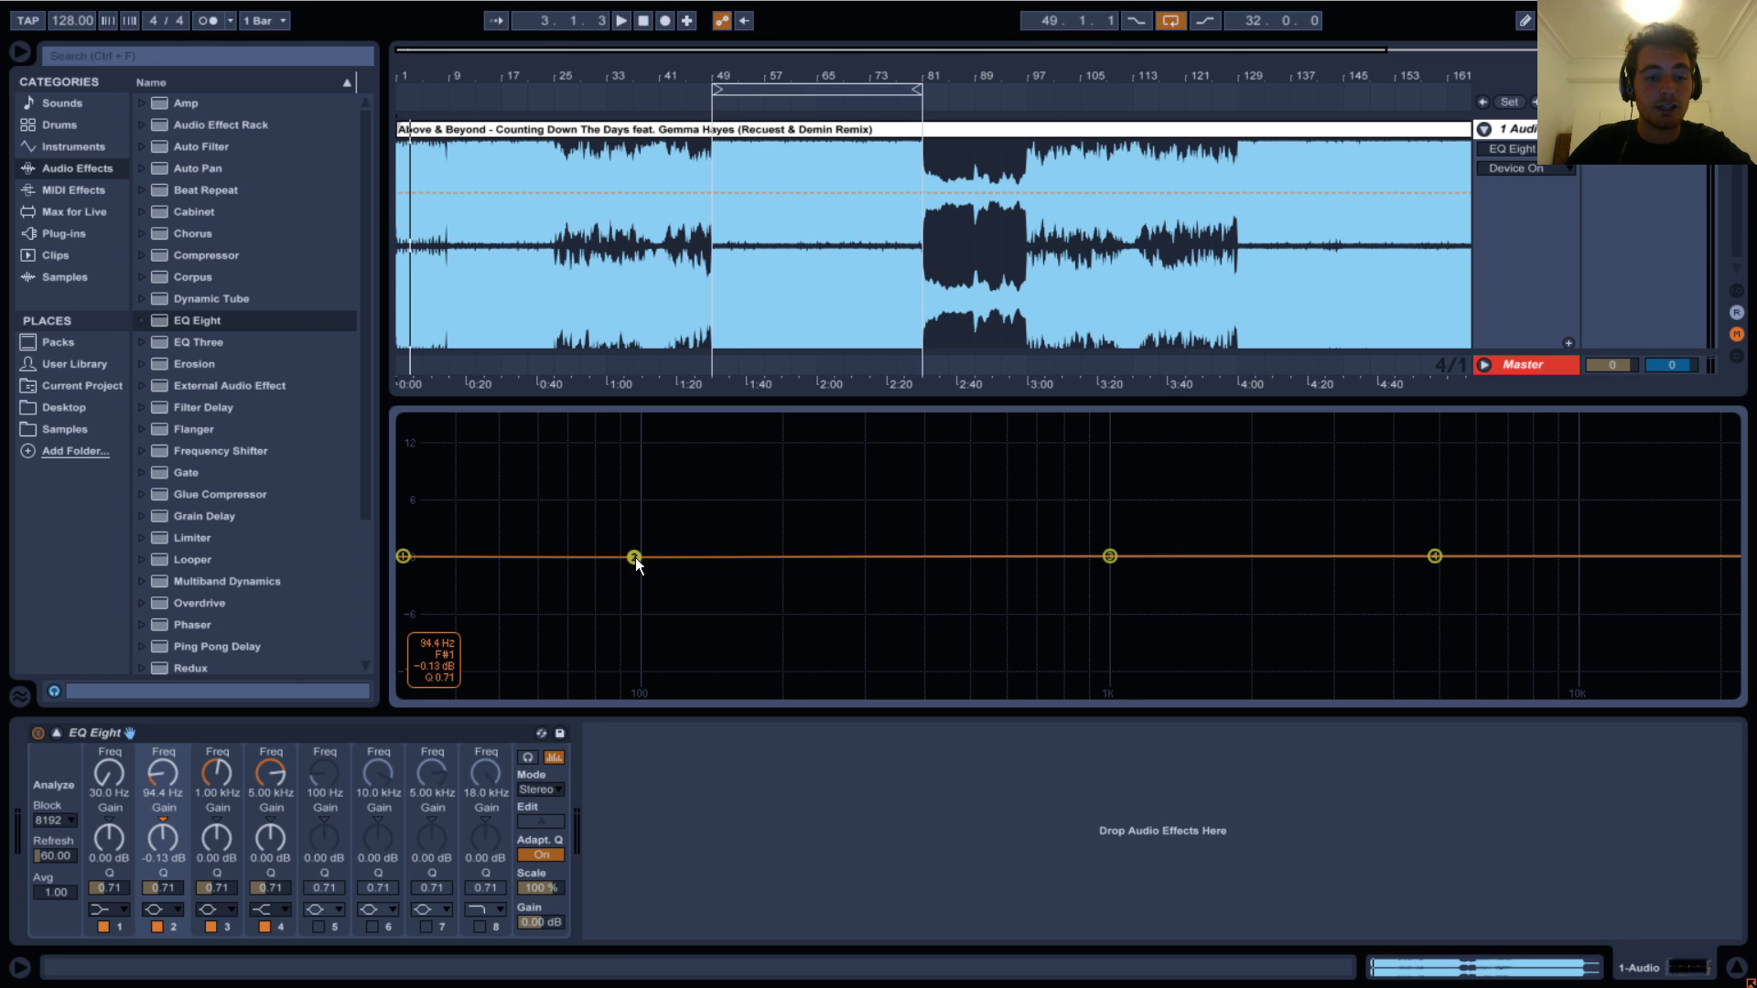
pyautogui.moveTo(635, 557)
pyautogui.mouseDown()
pyautogui.moveTo(642, 465)
pyautogui.moveTo(644, 556)
pyautogui.moveTo(635, 499)
pyautogui.moveTo(685, 534)
pyautogui.moveTo(632, 538)
pyautogui.moveTo(644, 556)
pyautogui.mouseUp()
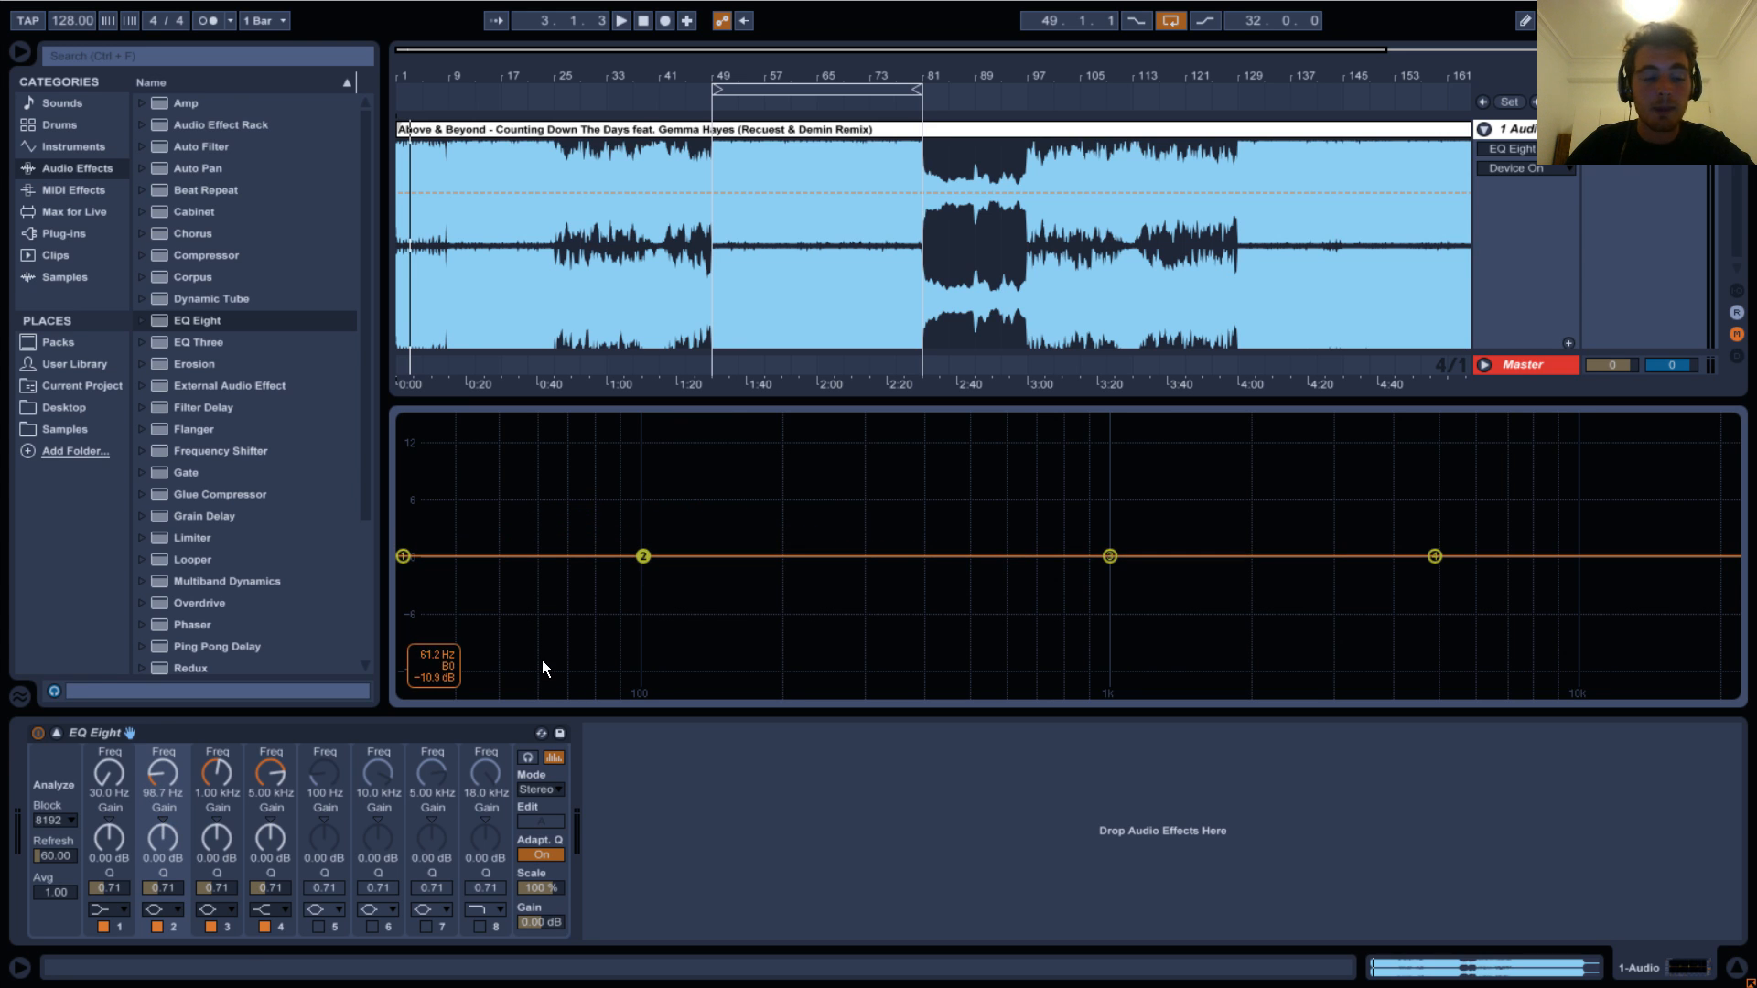
pyautogui.click(57, 732)
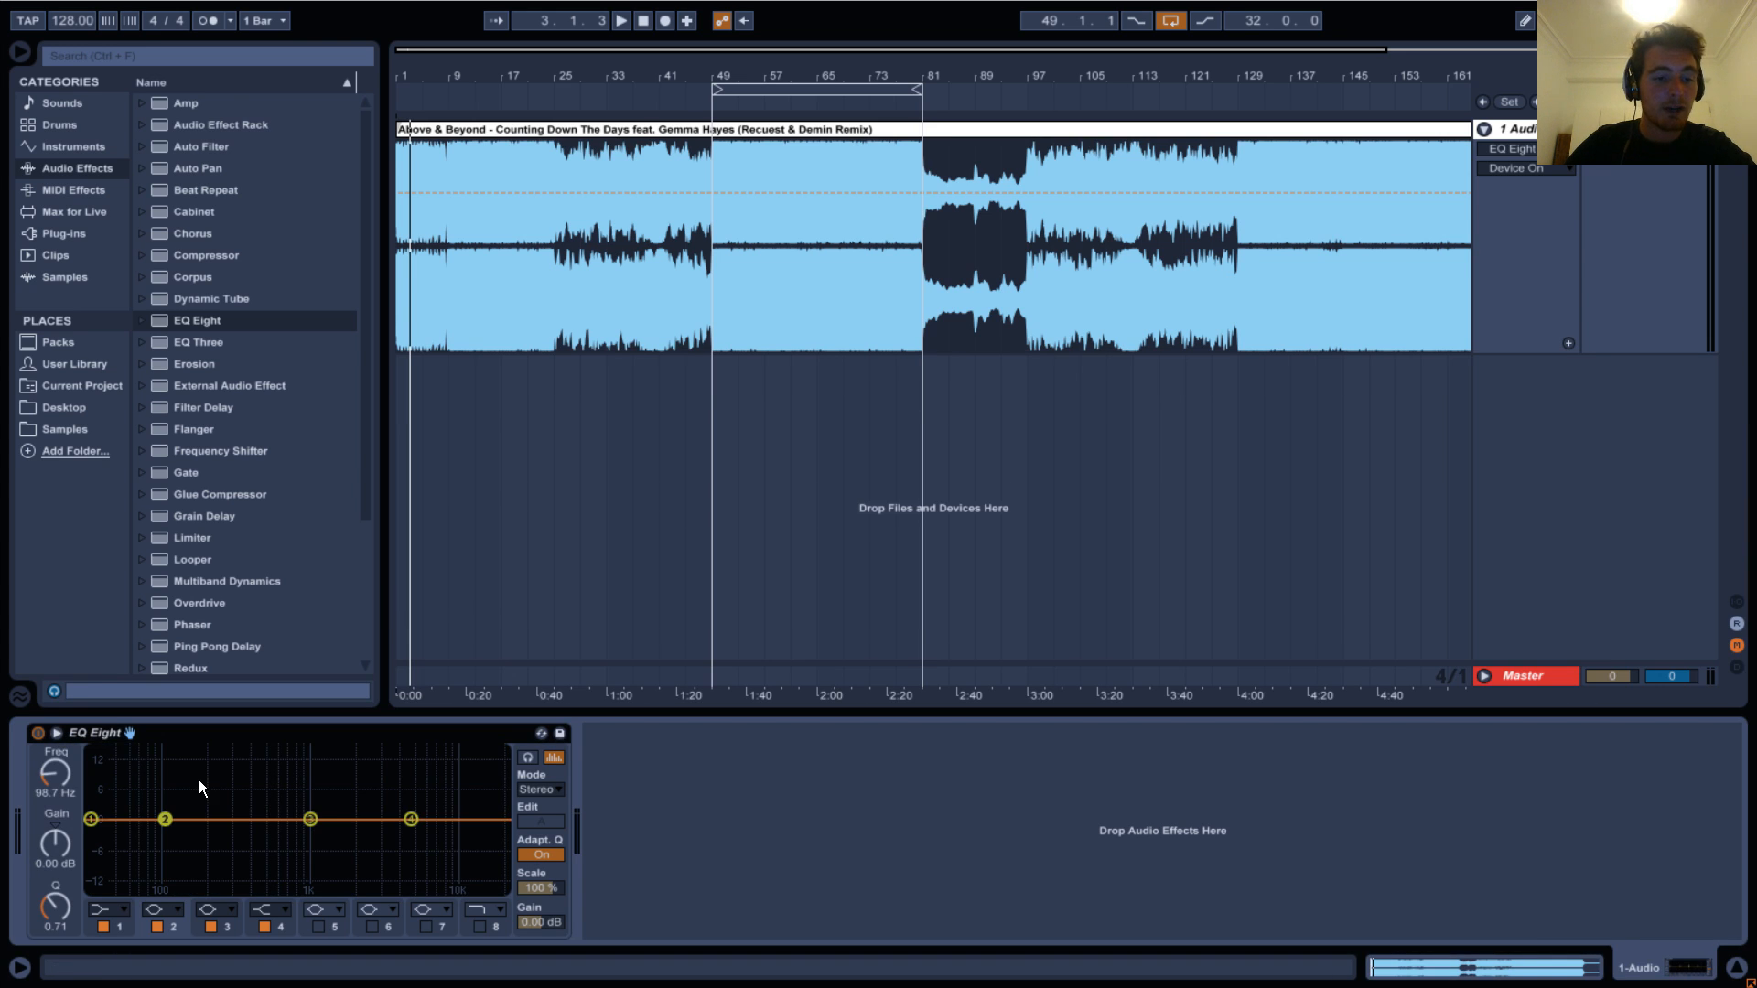
# Move EQ band 4 to a lower frequency at about 0 dB and enable bands 5 to 8.
pyautogui.moveTo(390, 821); pyautogui.dragTo(355, 856)
pyautogui.click(319, 926)
pyautogui.click(372, 927)
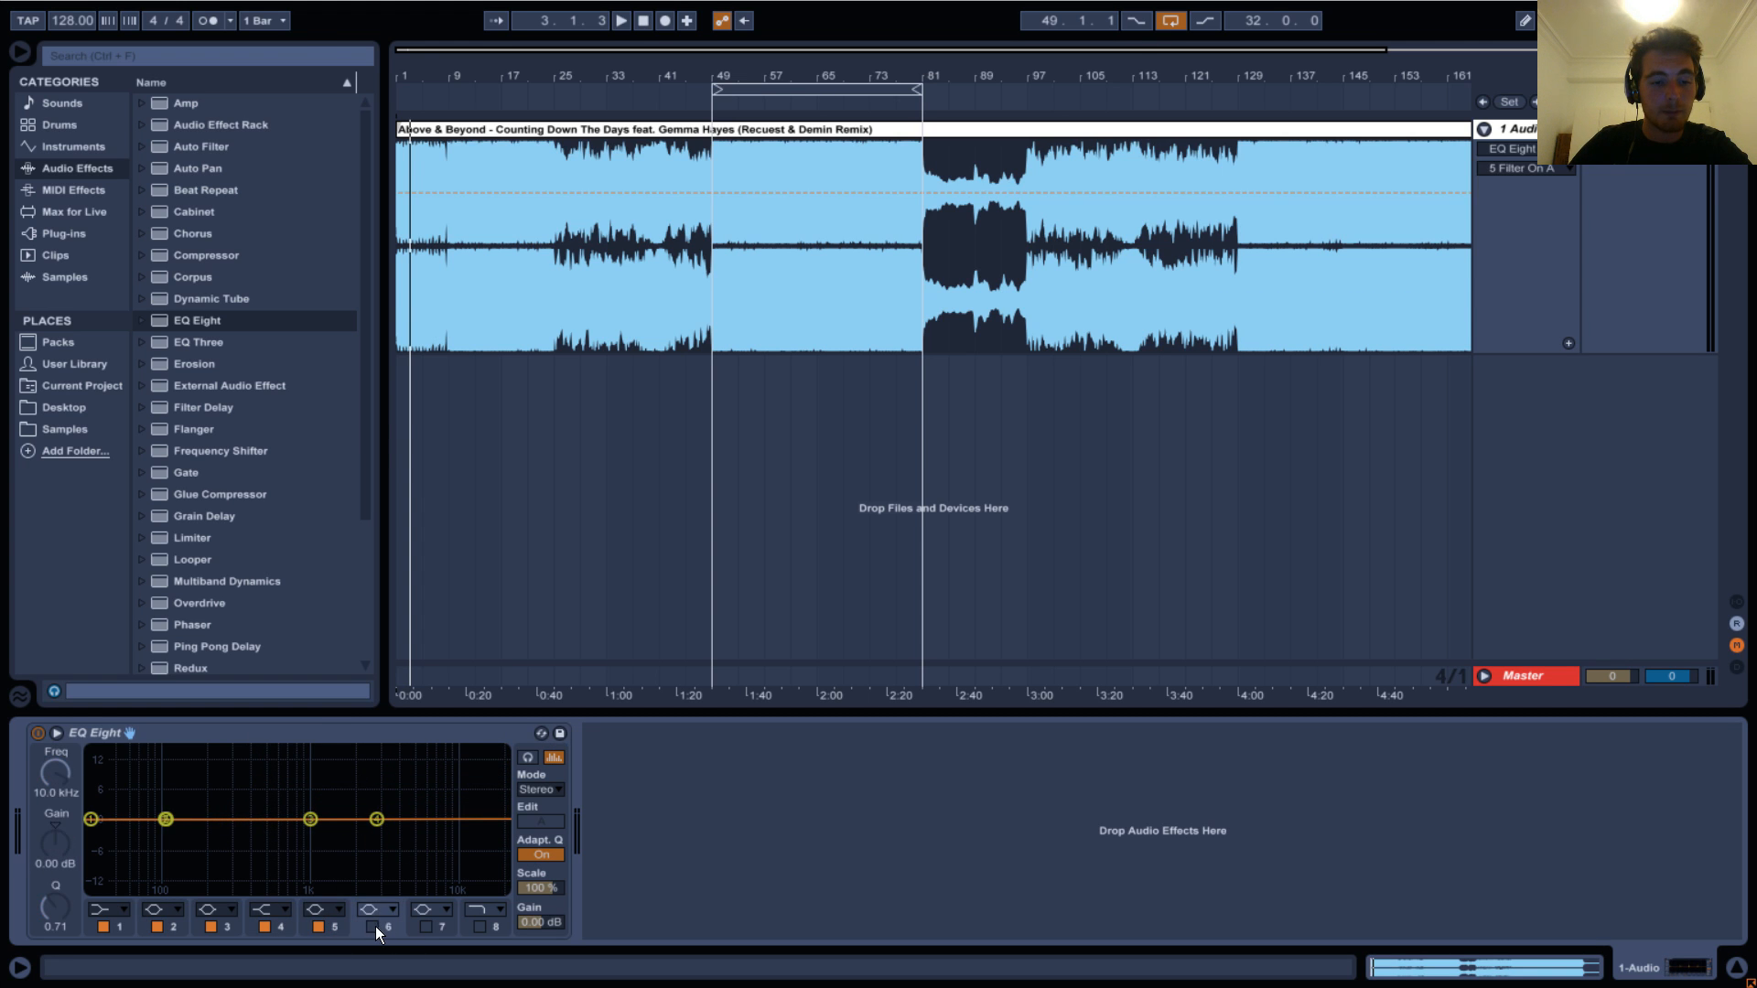
pyautogui.click(430, 926)
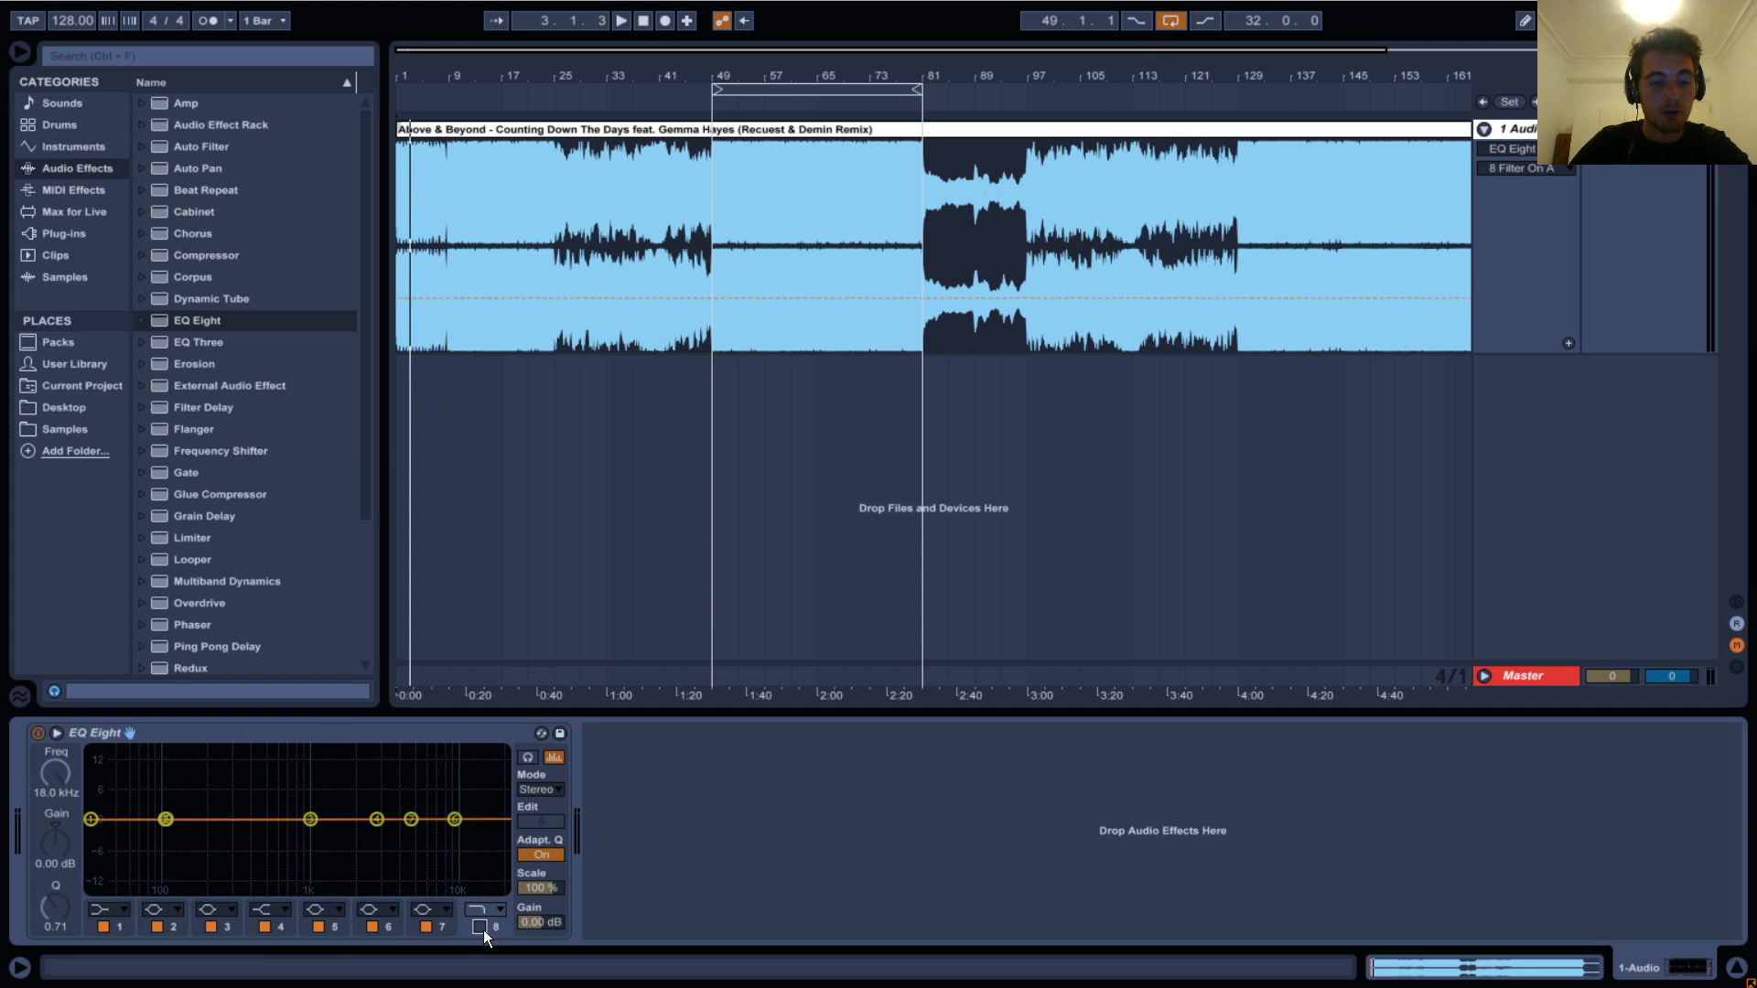
pyautogui.click(480, 927)
# Disable EQ bands 2 to 8 and change band 1 to a bell filter.
pyautogui.click(479, 928)
pyautogui.click(426, 926)
pyautogui.click(373, 926)
pyautogui.click(318, 926)
pyautogui.click(265, 926)
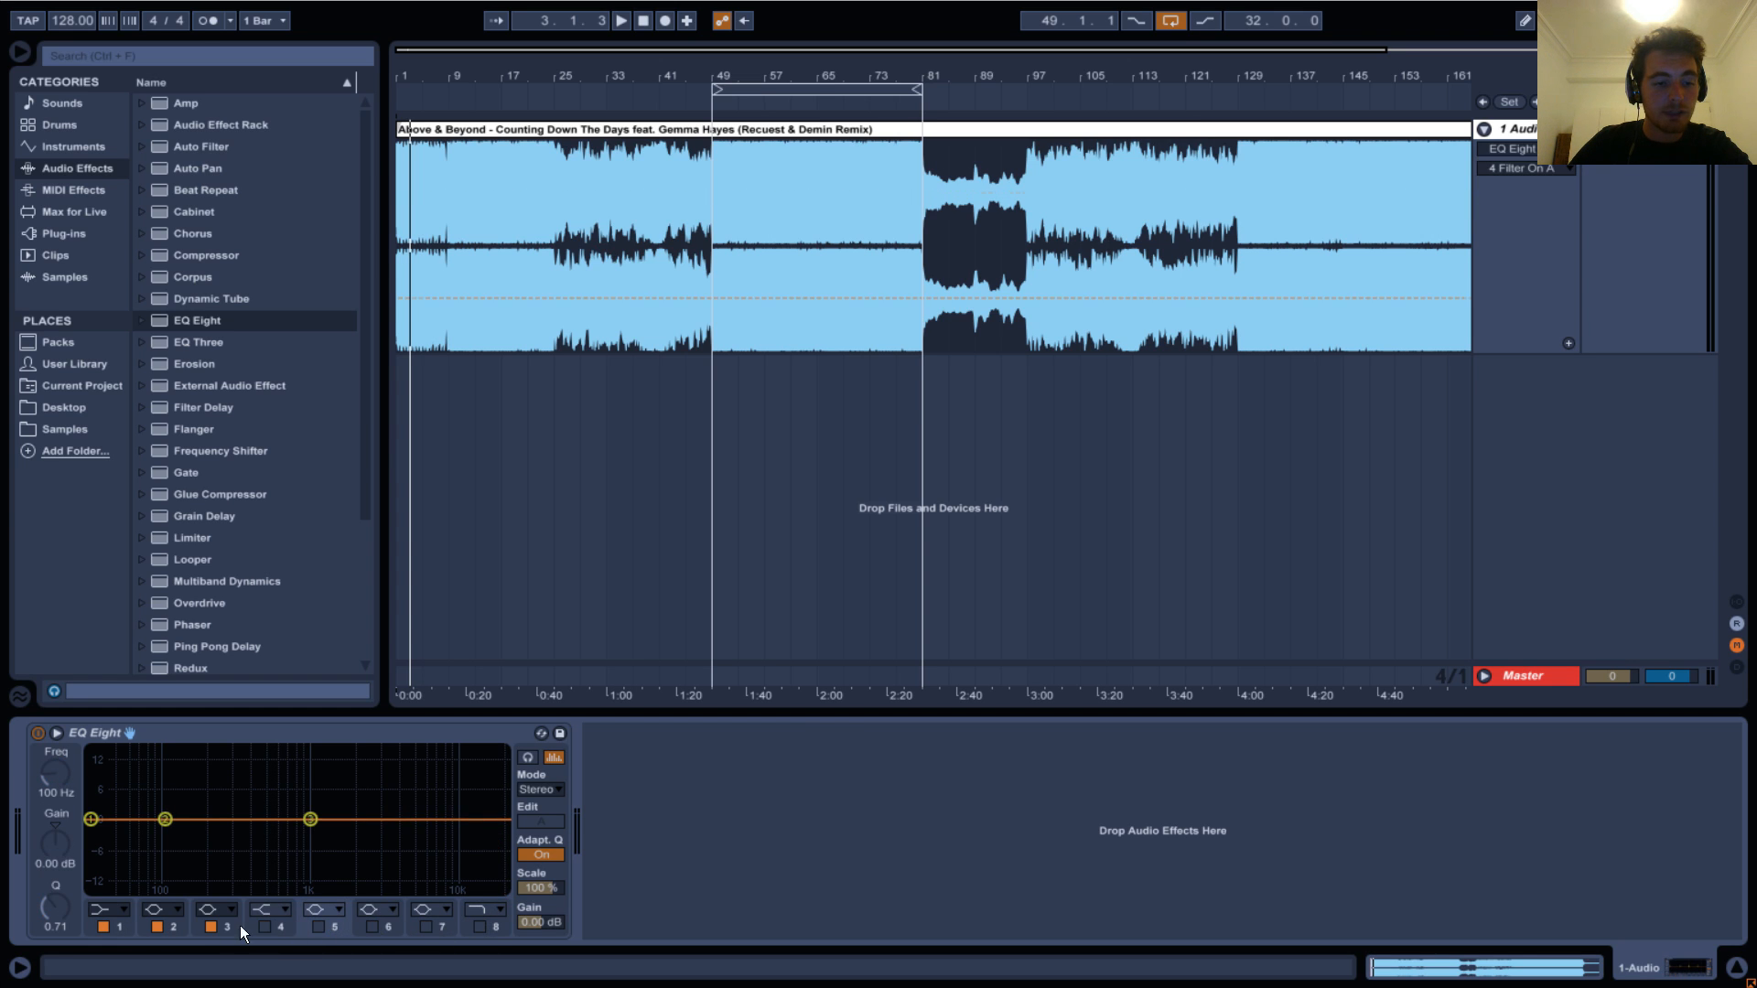
pyautogui.click(210, 926)
pyautogui.click(158, 927)
pyautogui.click(122, 910)
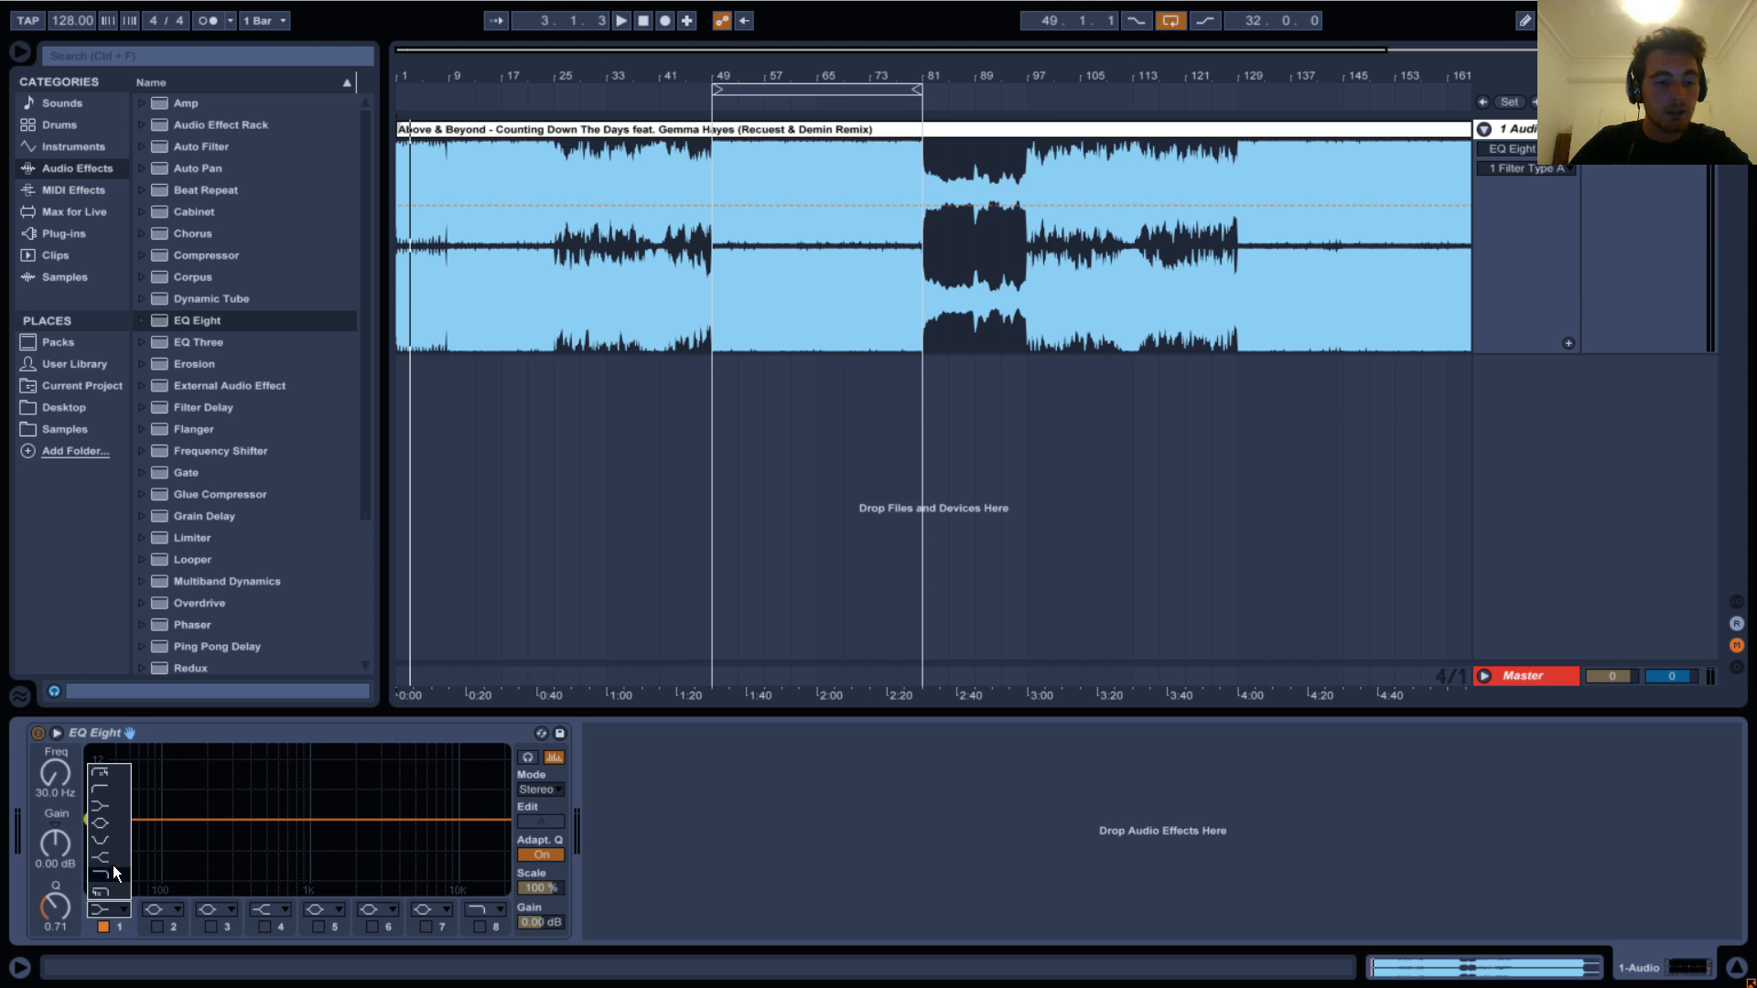
pyautogui.click(107, 826)
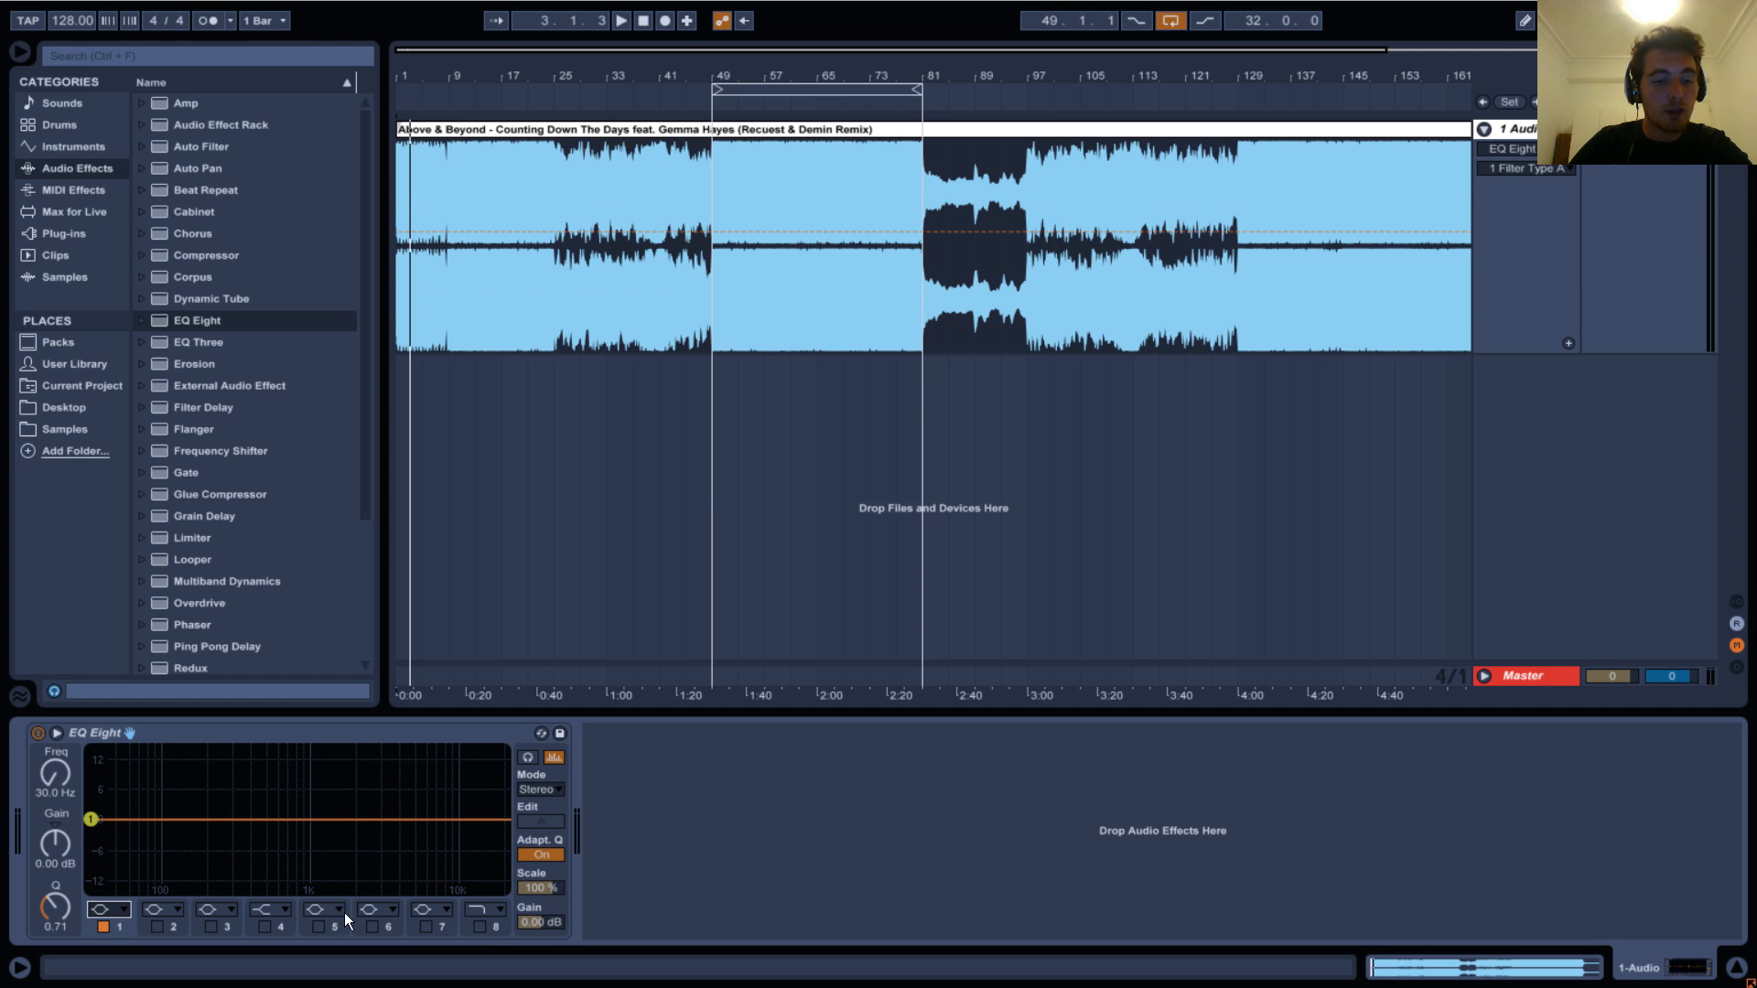
# Enable band 8 as a high cut at about 12.7 kHz and boost band 1 by about 5.83 dB at 449 Hz.
pyautogui.click(480, 926)
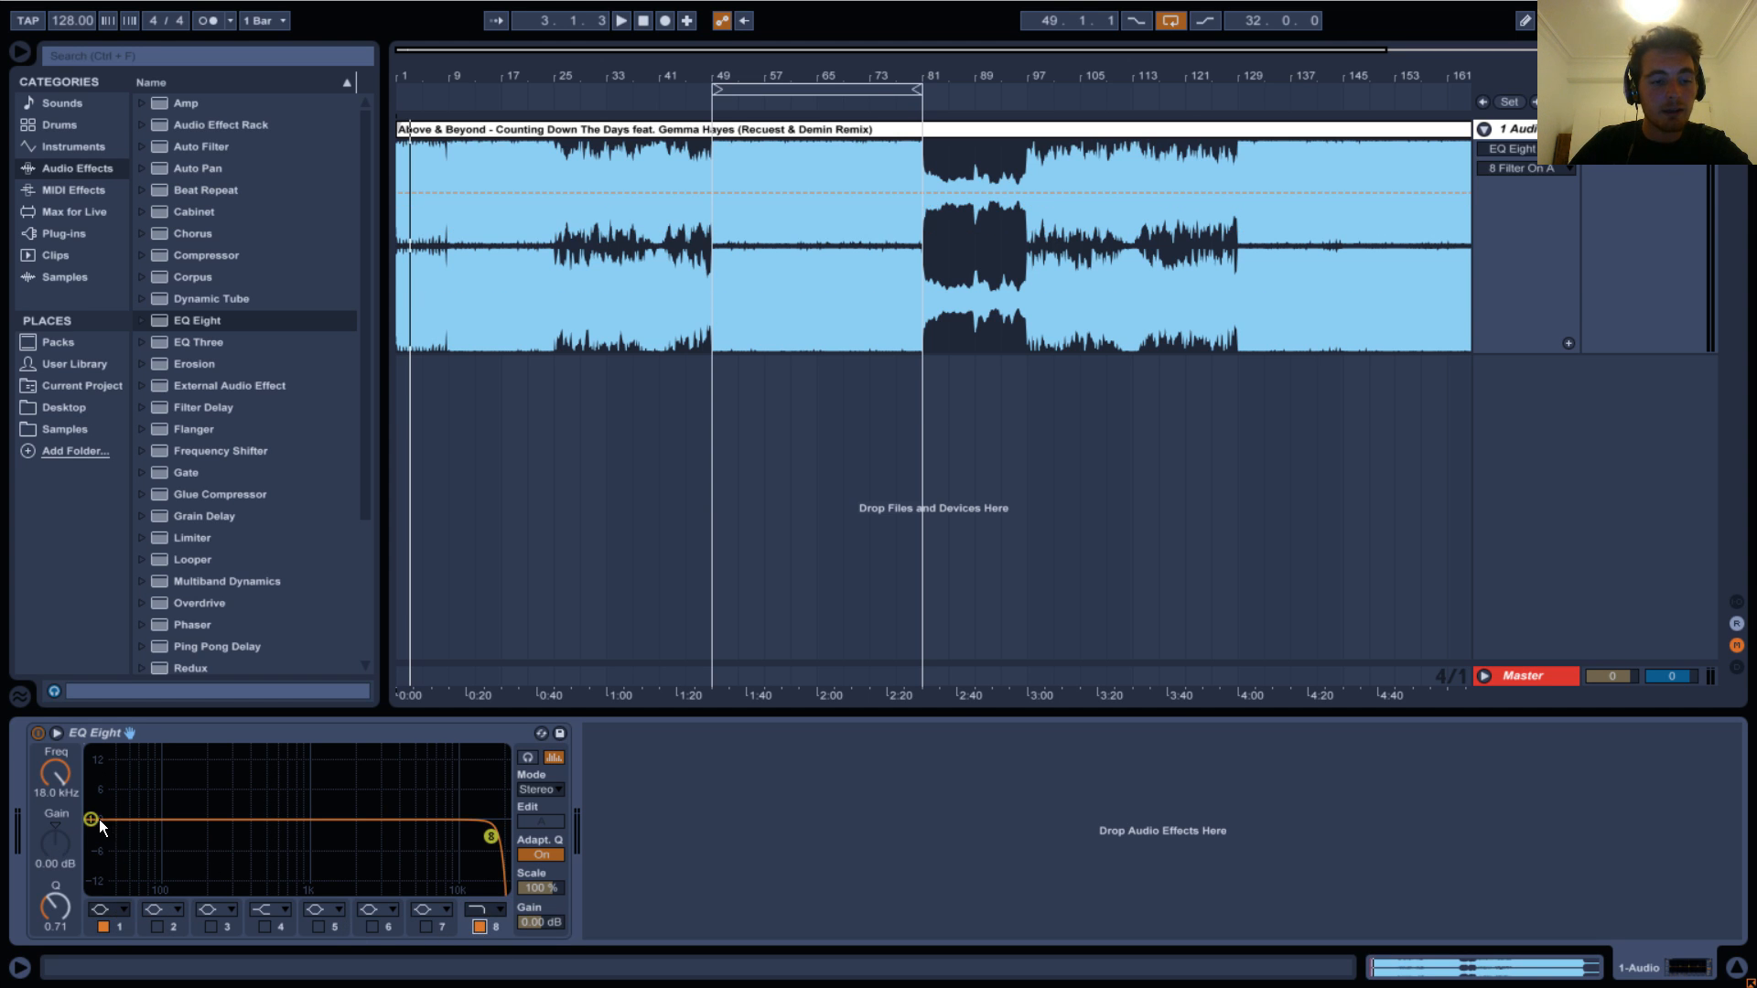
pyautogui.moveTo(98, 820); pyautogui.dragTo(258, 751)
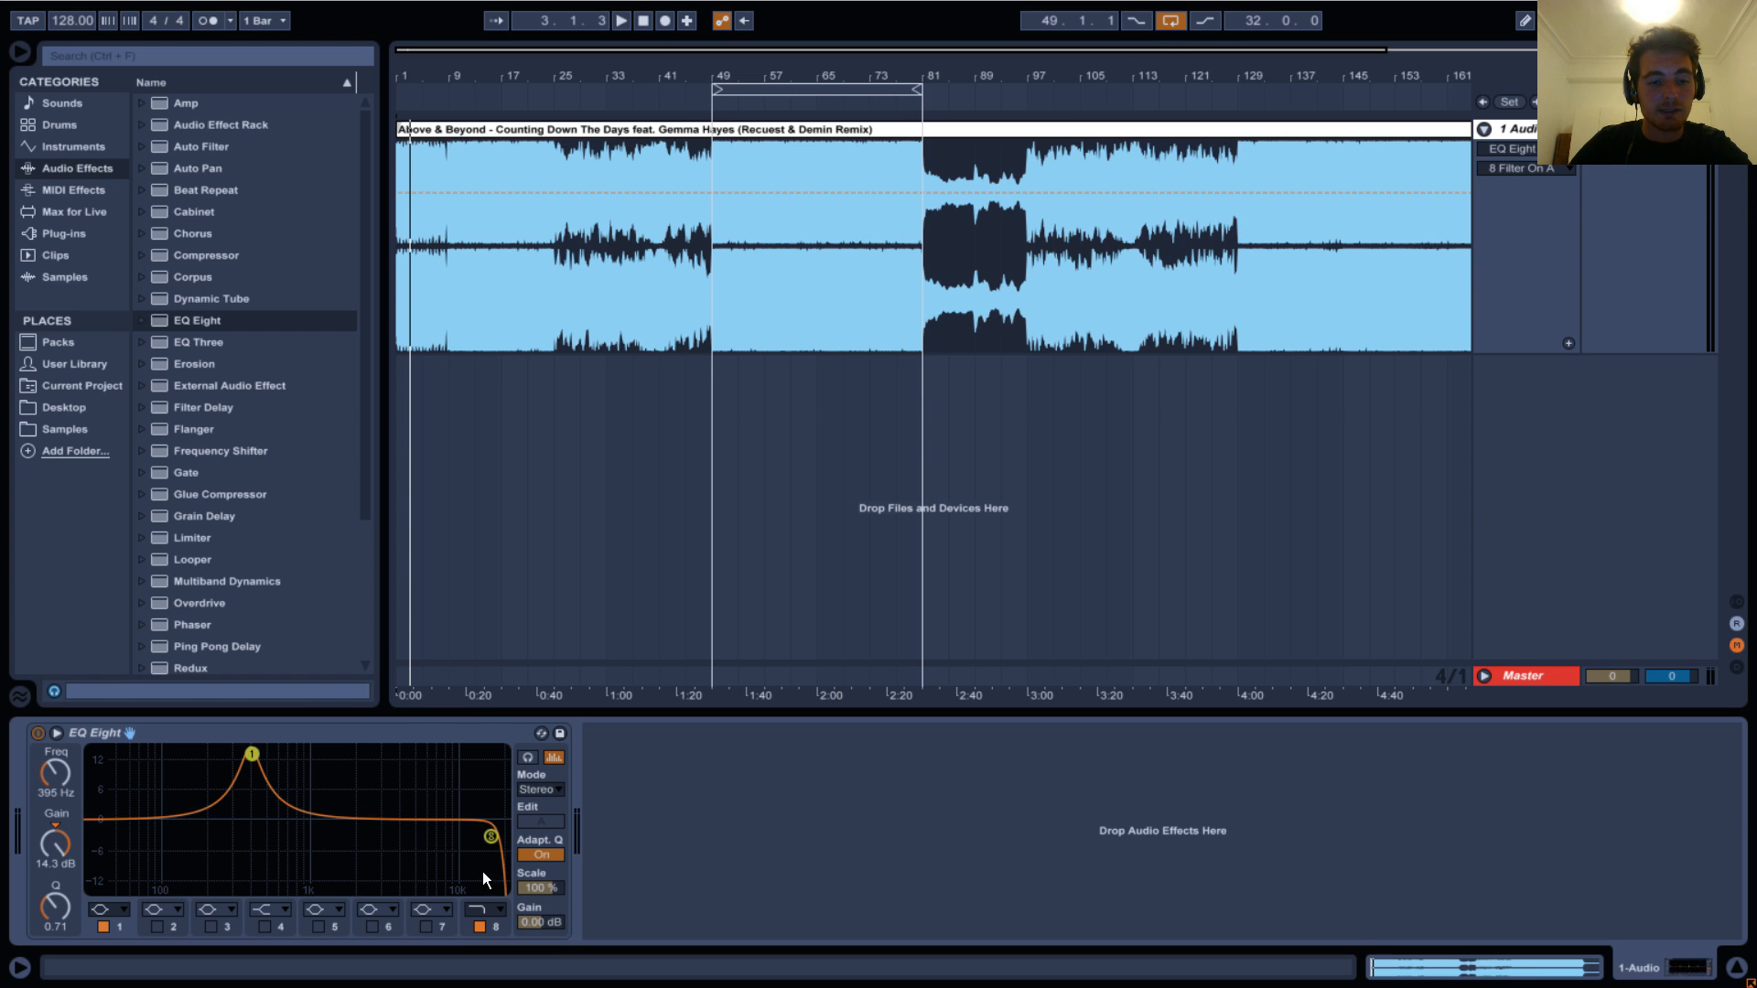
pyautogui.click(496, 914)
pyautogui.click(495, 914)
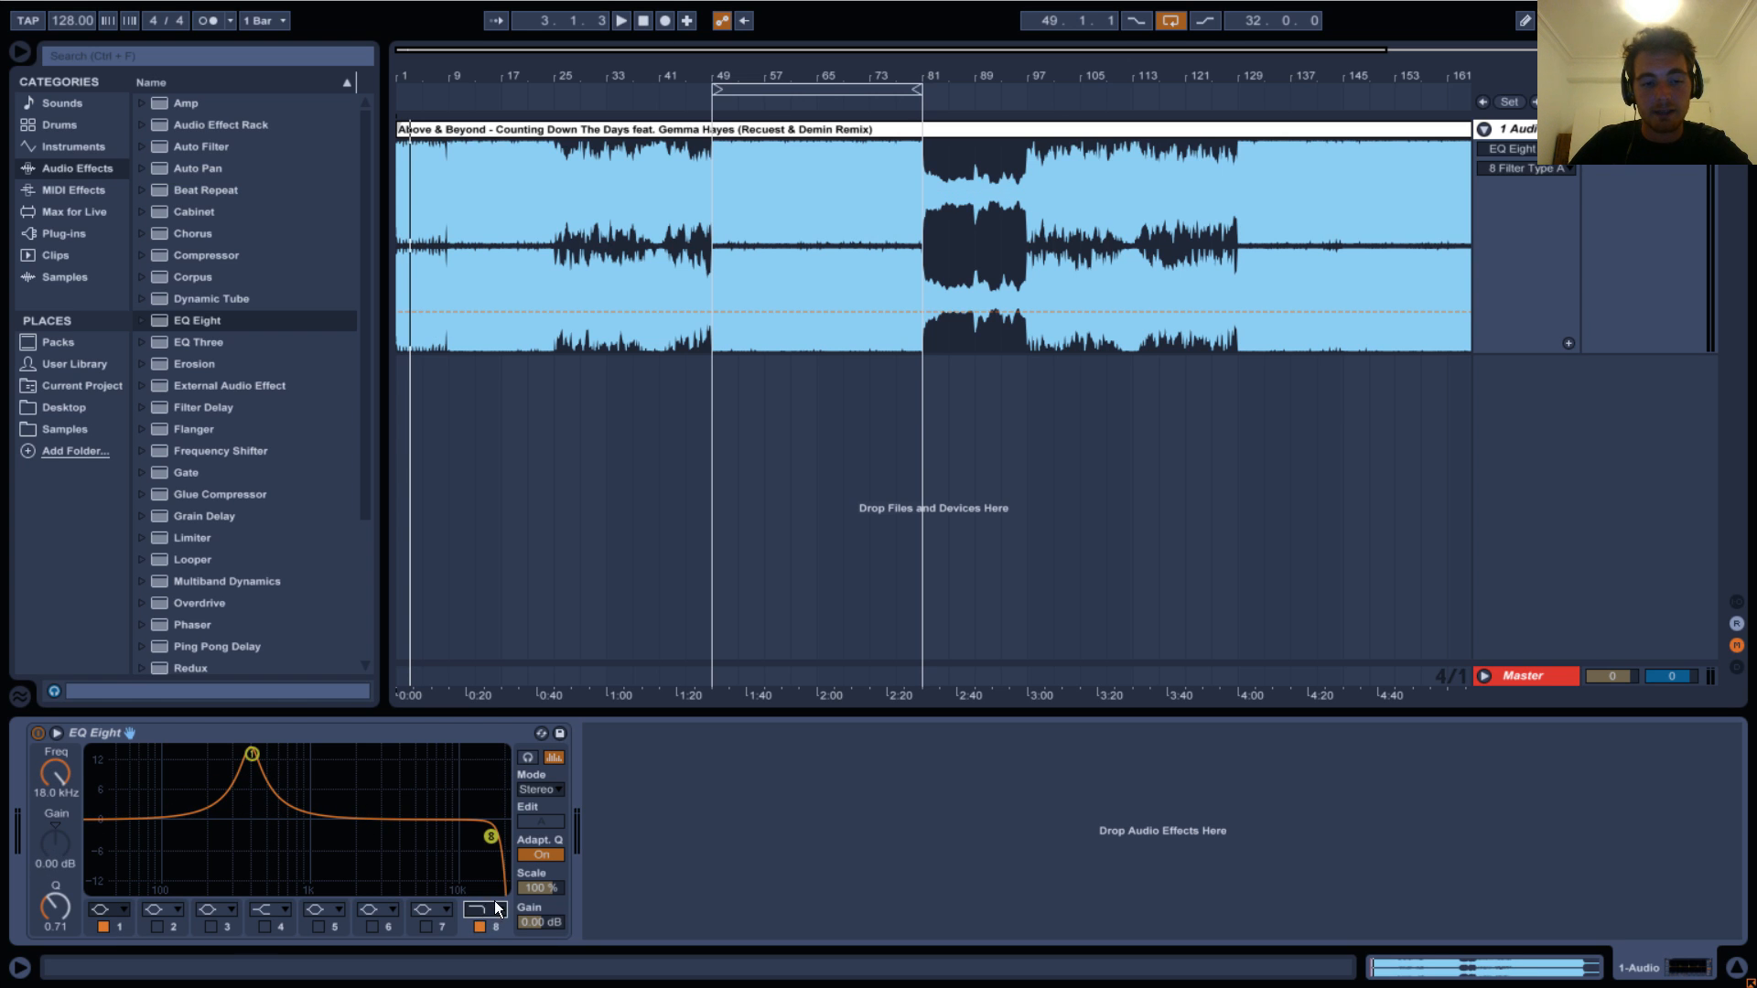
pyautogui.moveTo(492, 836); pyautogui.dragTo(470, 839)
pyautogui.moveTo(248, 761); pyautogui.dragTo(255, 800)
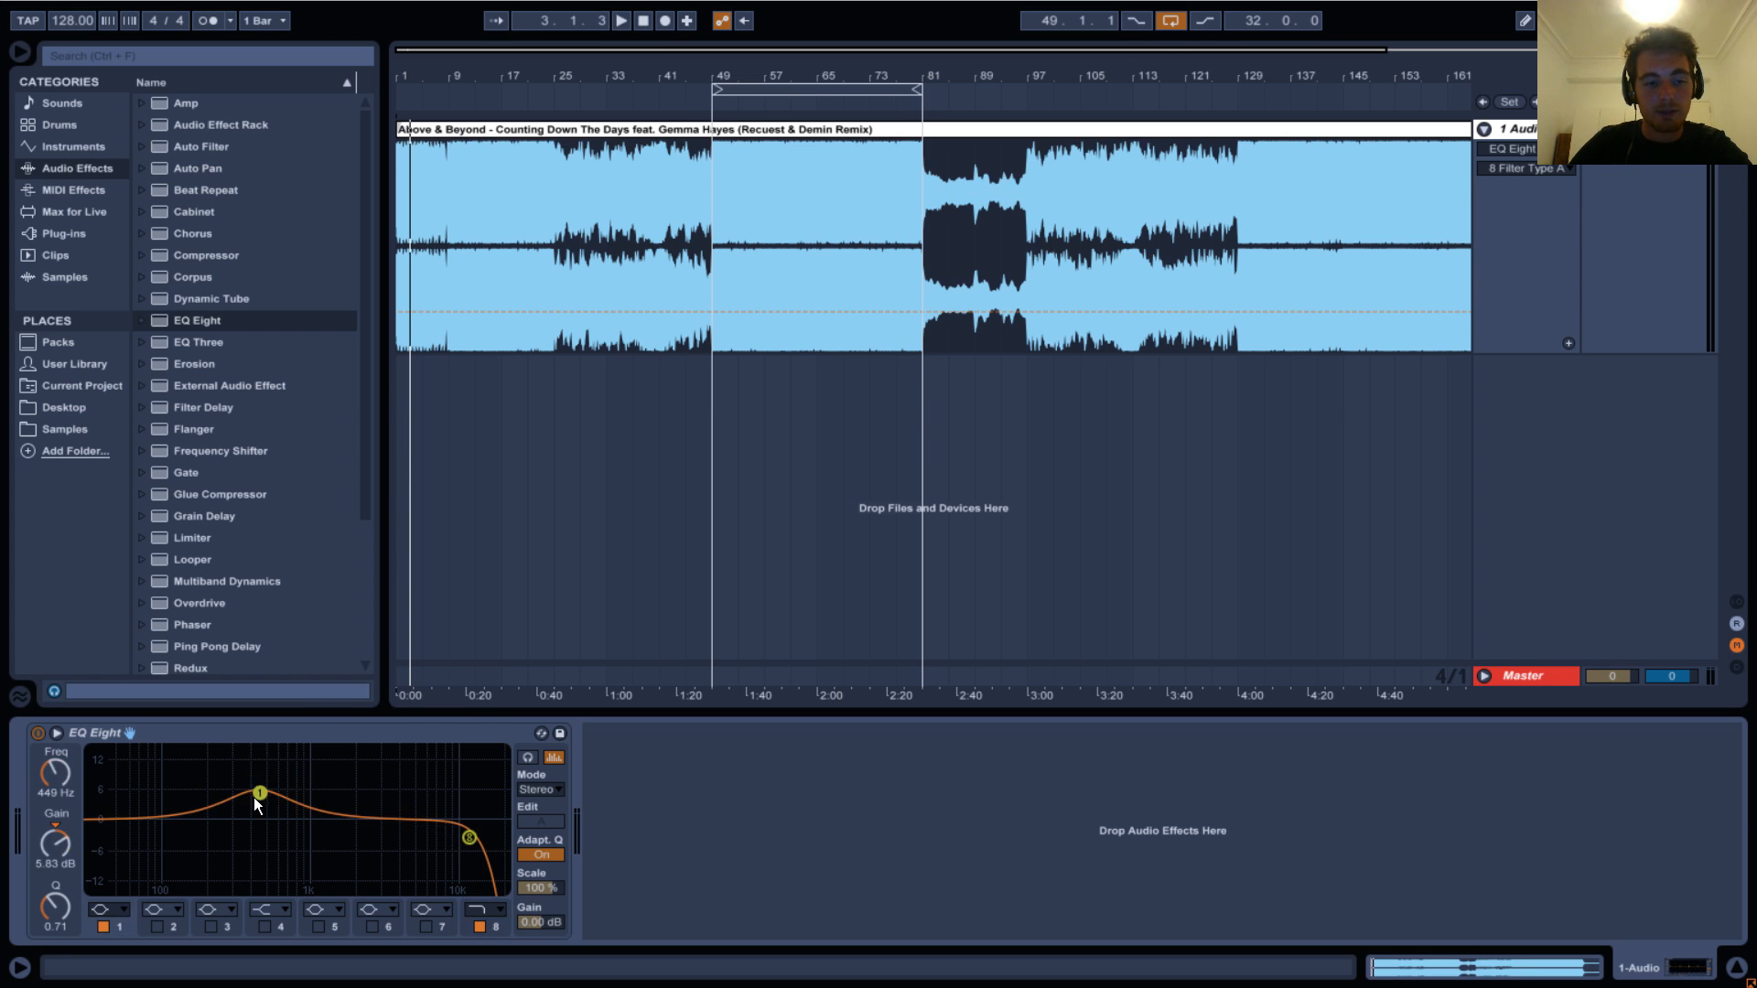
# Switch band 8 to a notch, try other filter types on it, and turn the band off.
pyautogui.click(491, 913)
pyautogui.click(483, 848)
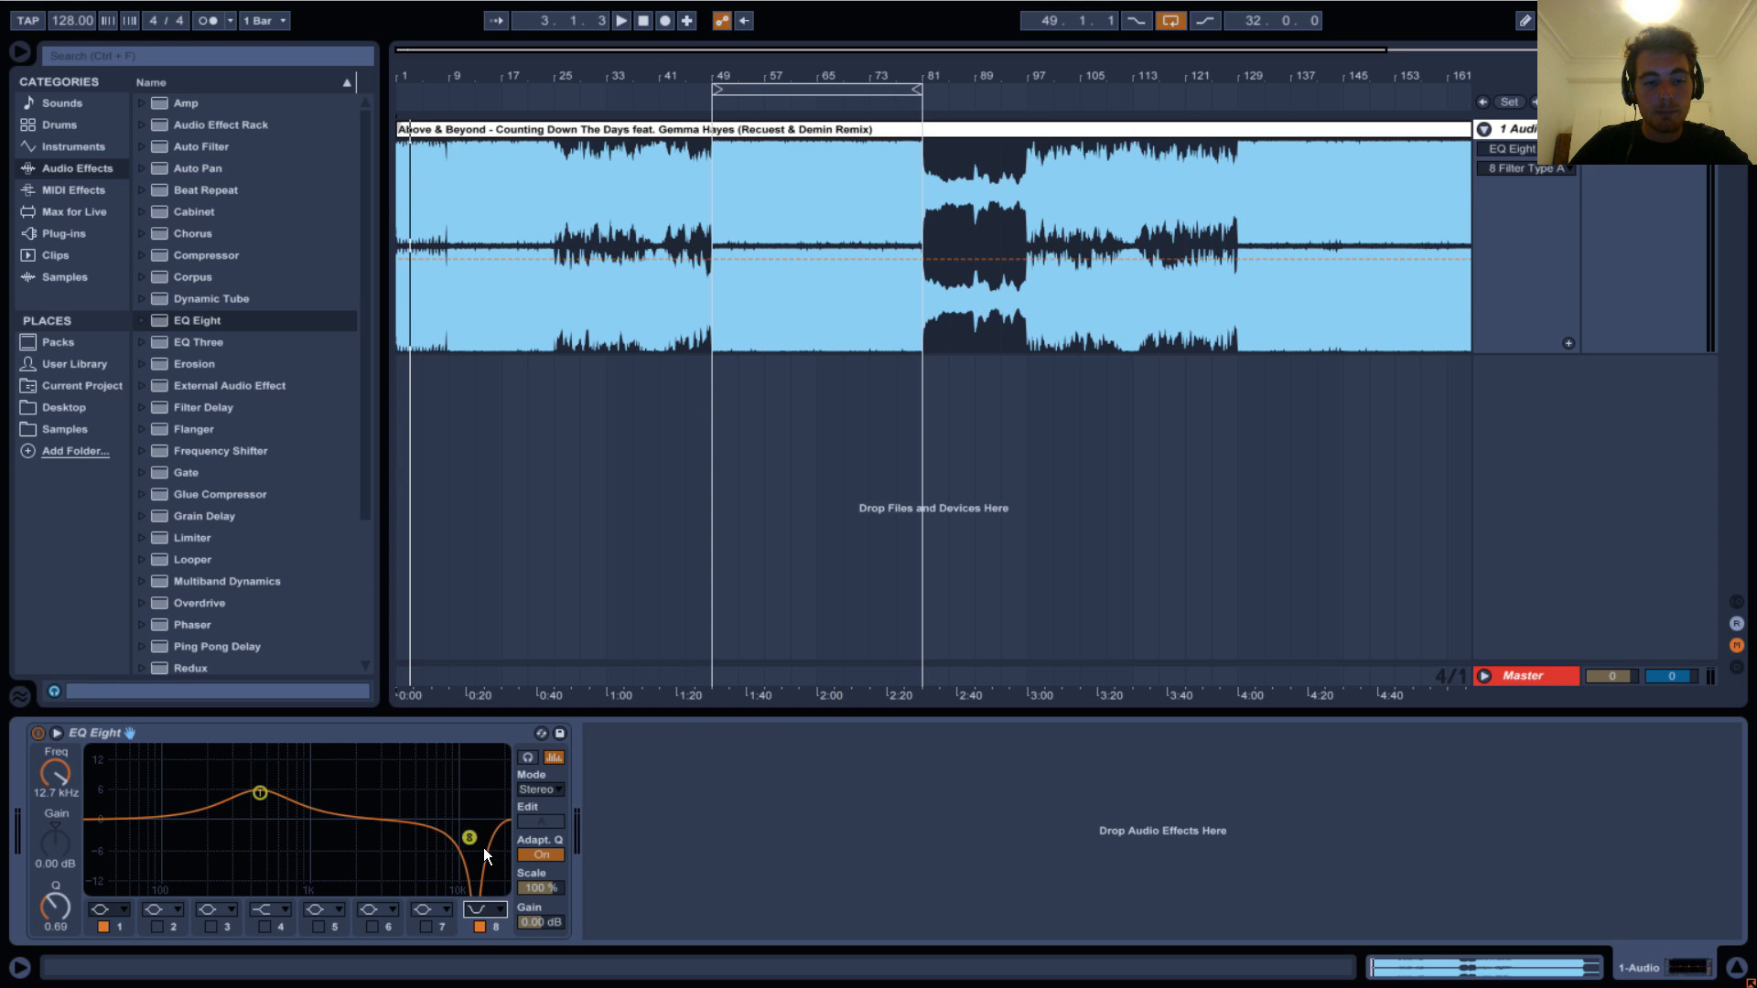
pyautogui.click(487, 905)
pyautogui.click(483, 802)
pyautogui.click(491, 910)
pyautogui.click(483, 912)
pyautogui.click(479, 926)
# Set band 1 to about 2.08 kHz with 2.86 dB gain and a Q of 4.62.
pyautogui.moveTo(260, 792); pyautogui.dragTo(218, 824)
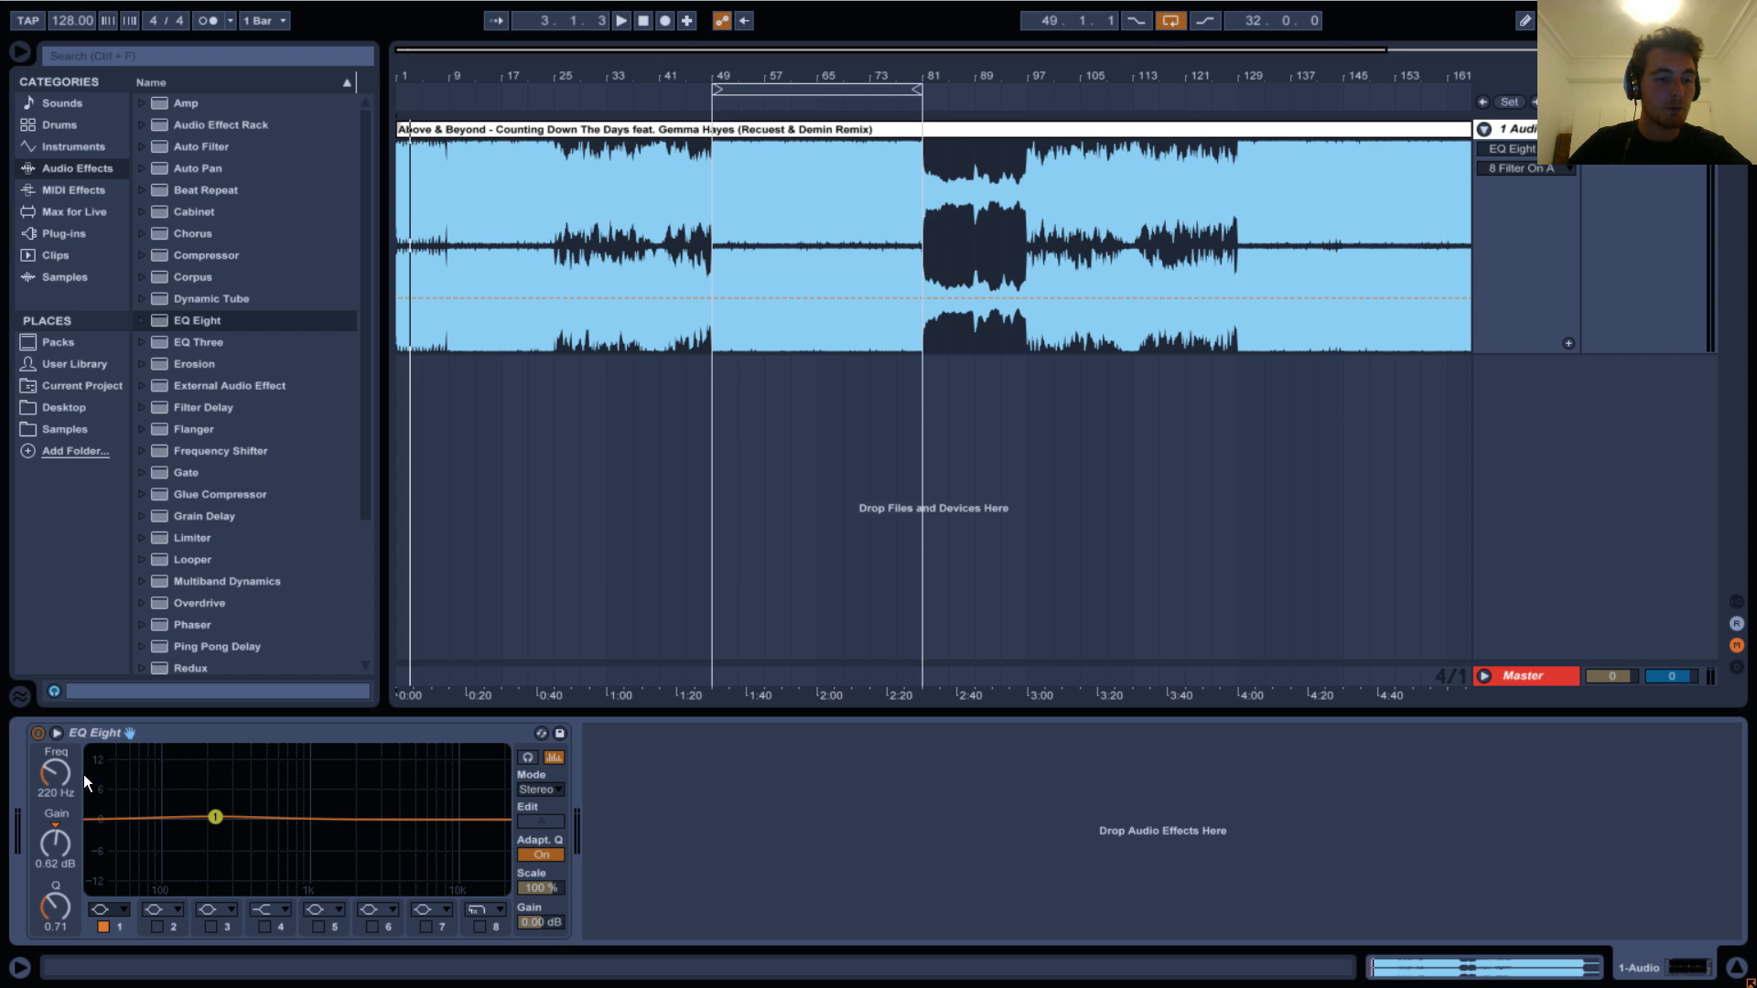
pyautogui.moveTo(52, 771); pyautogui.dragTo(53, 723)
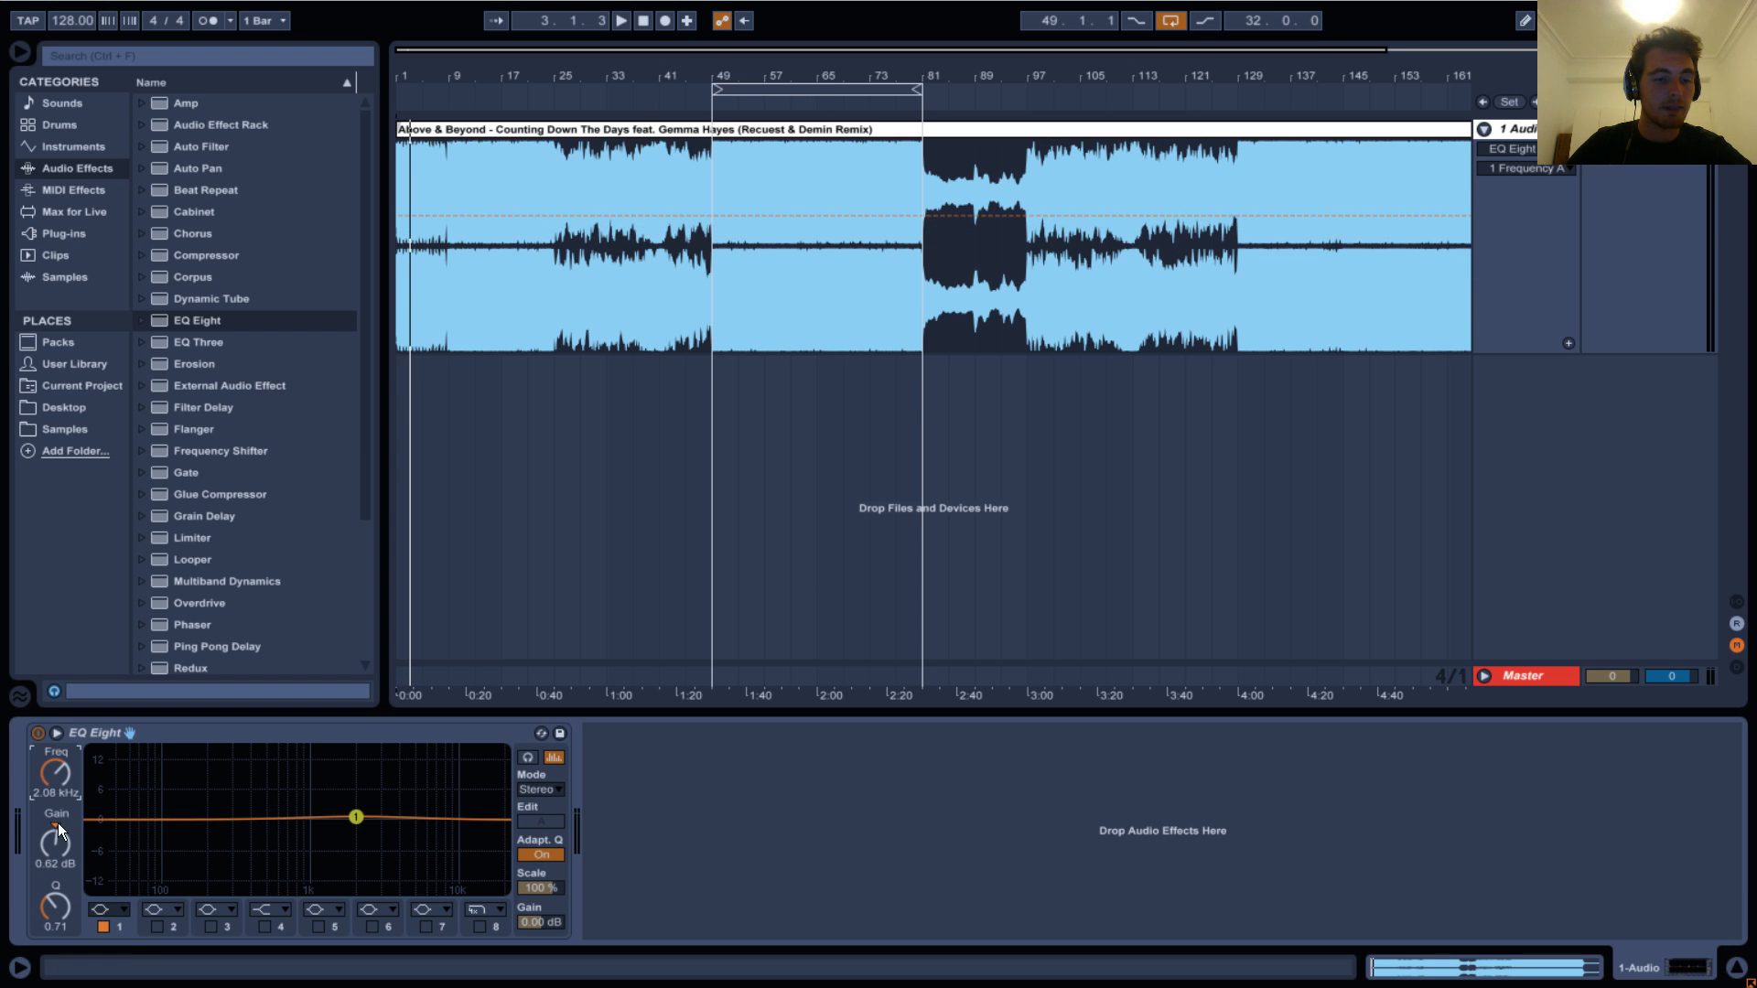
pyautogui.moveTo(58, 822)
pyautogui.mouseDown()
pyautogui.moveTo(64, 882)
pyautogui.moveTo(61, 828)
pyautogui.mouseUp()
pyautogui.moveTo(59, 912); pyautogui.dragTo(66, 858)
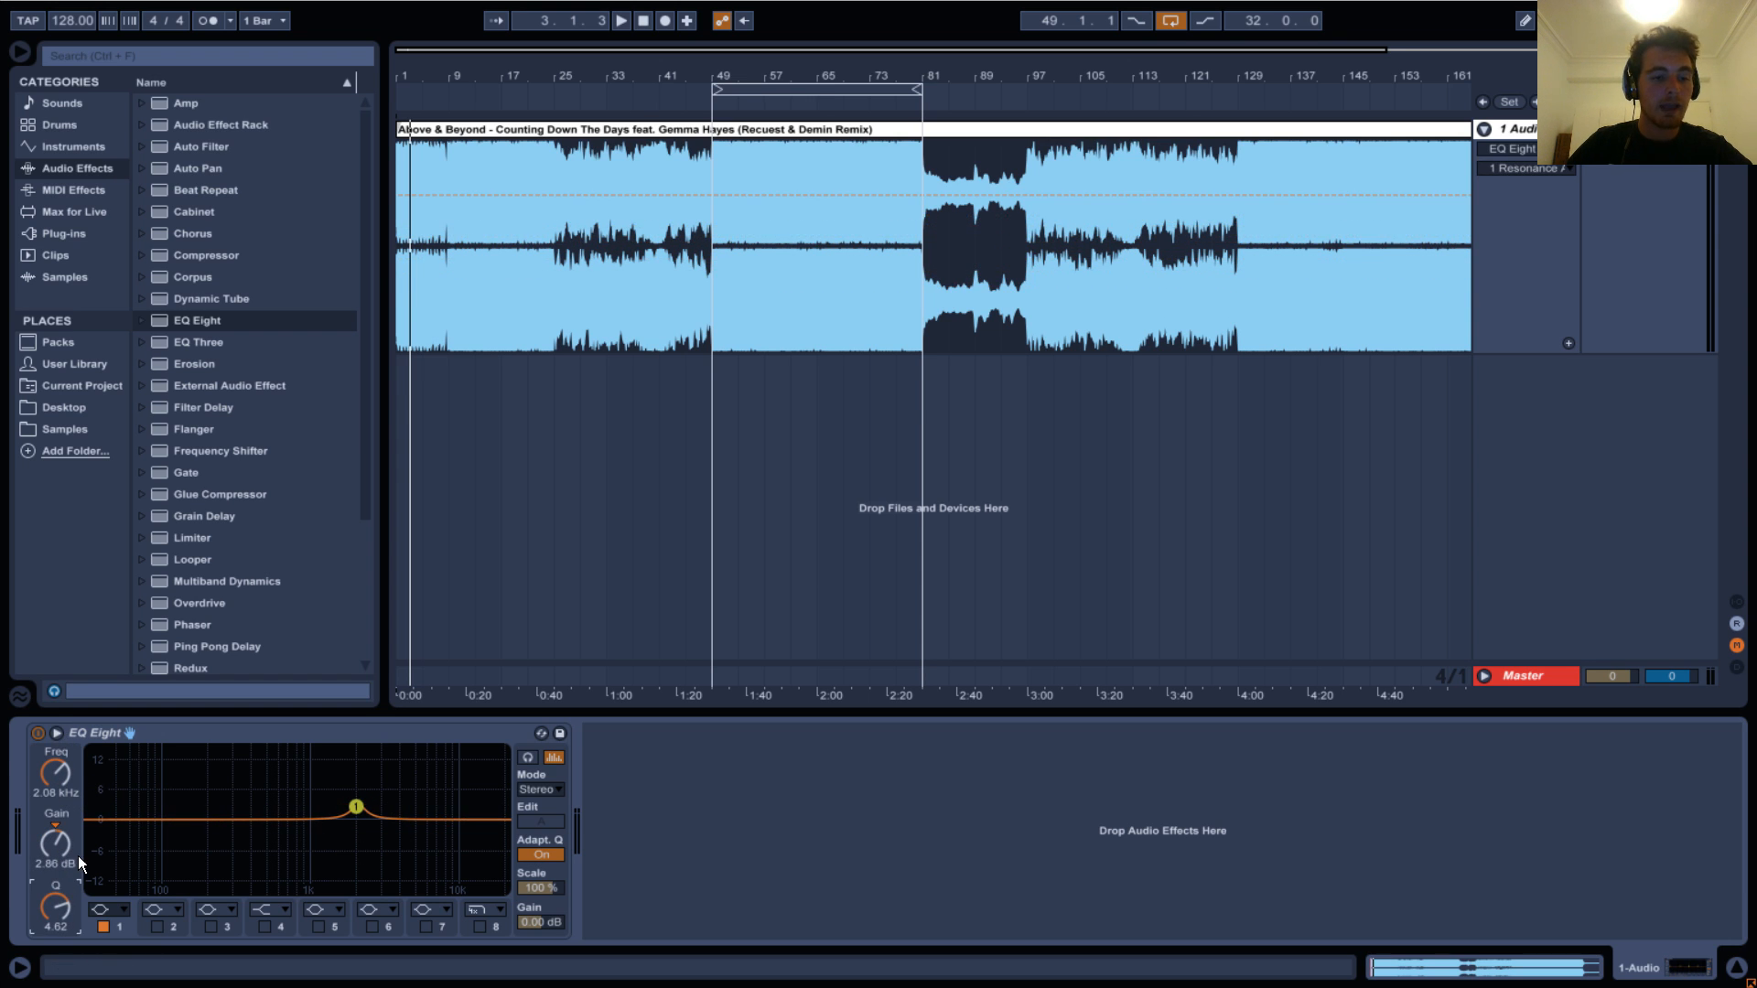
# Set band 1's frequency to exactly 500 Hz.
pyautogui.click(61, 776)
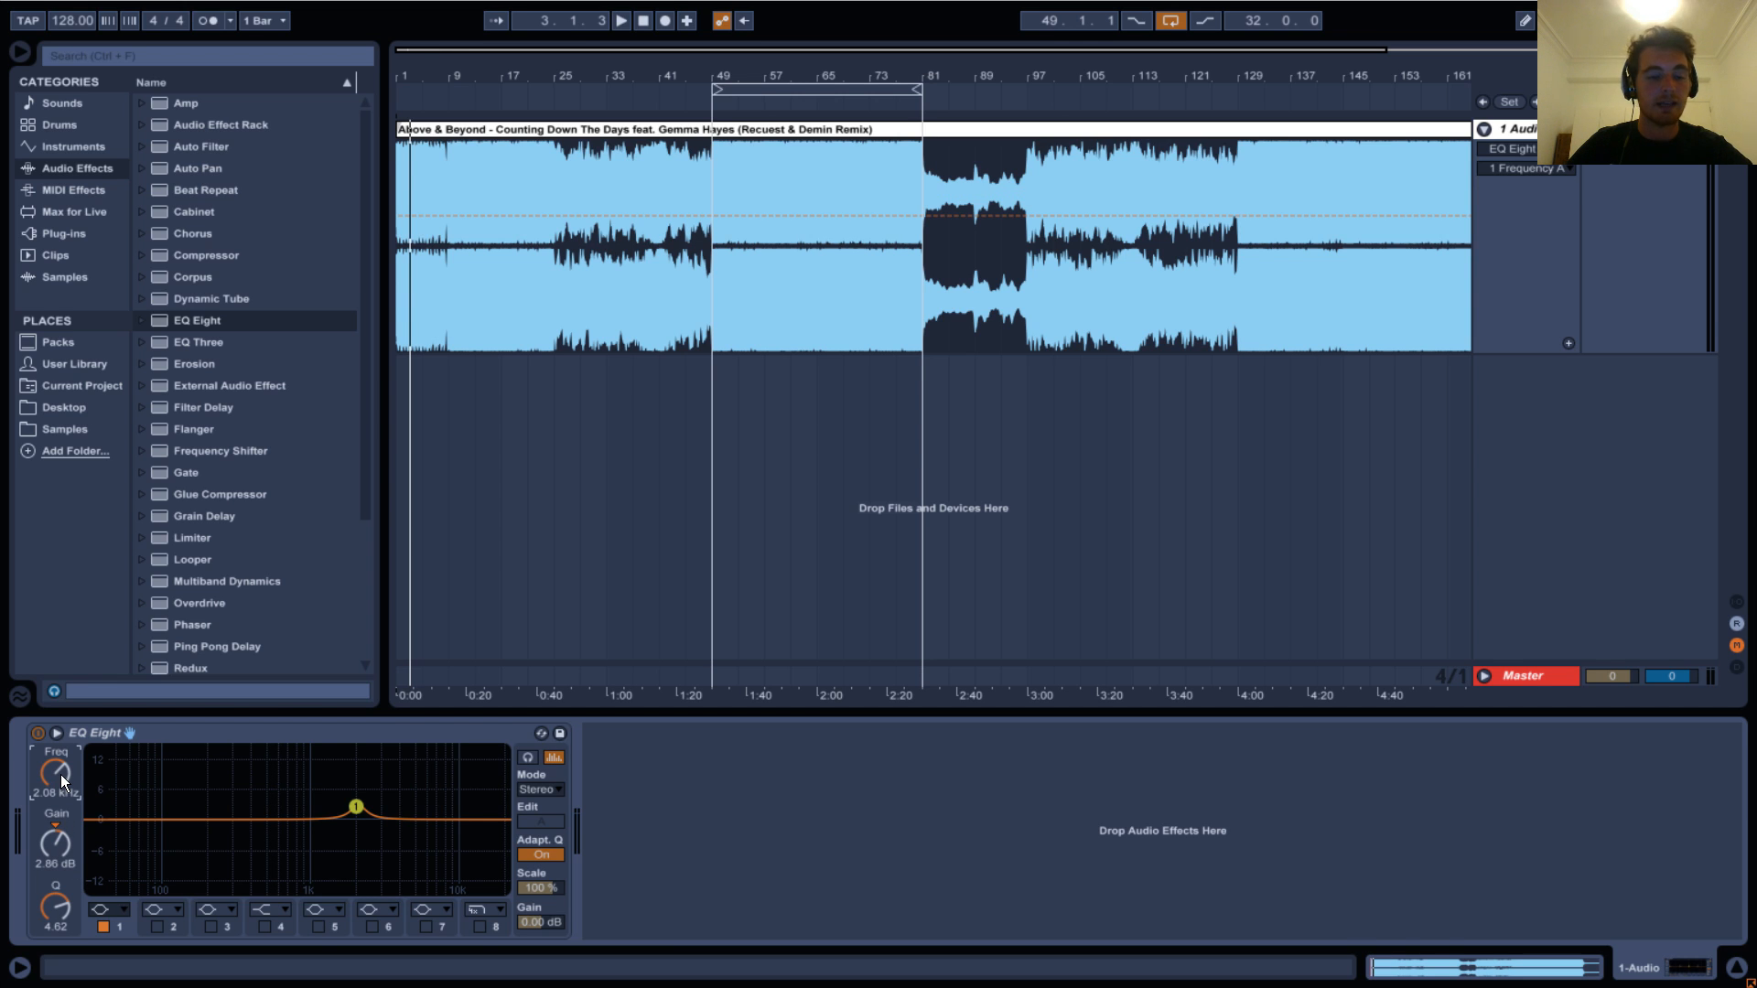
pyautogui.write('500')
pyautogui.press('Return')
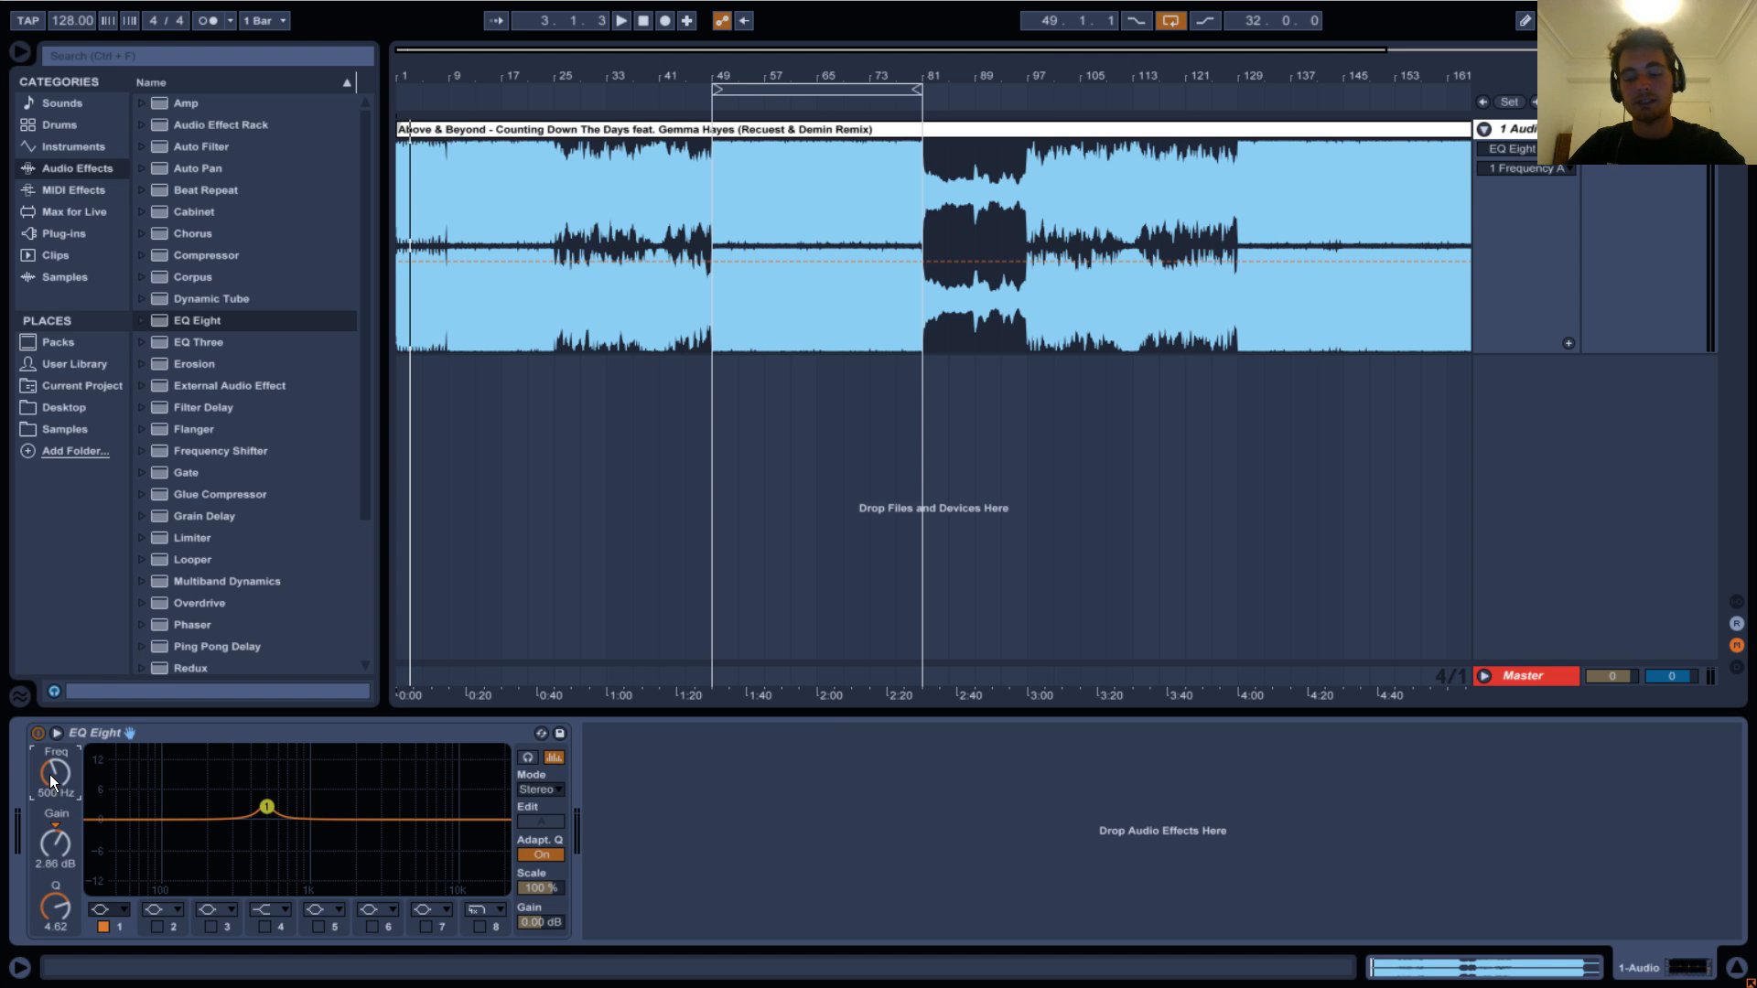
# Reset band 1's frequency, gain and Q to their defaults of 40 Hz, 0 dB and 0.71.
pyautogui.press('Delete')
pyautogui.click(51, 851)
pyautogui.press('Delete')
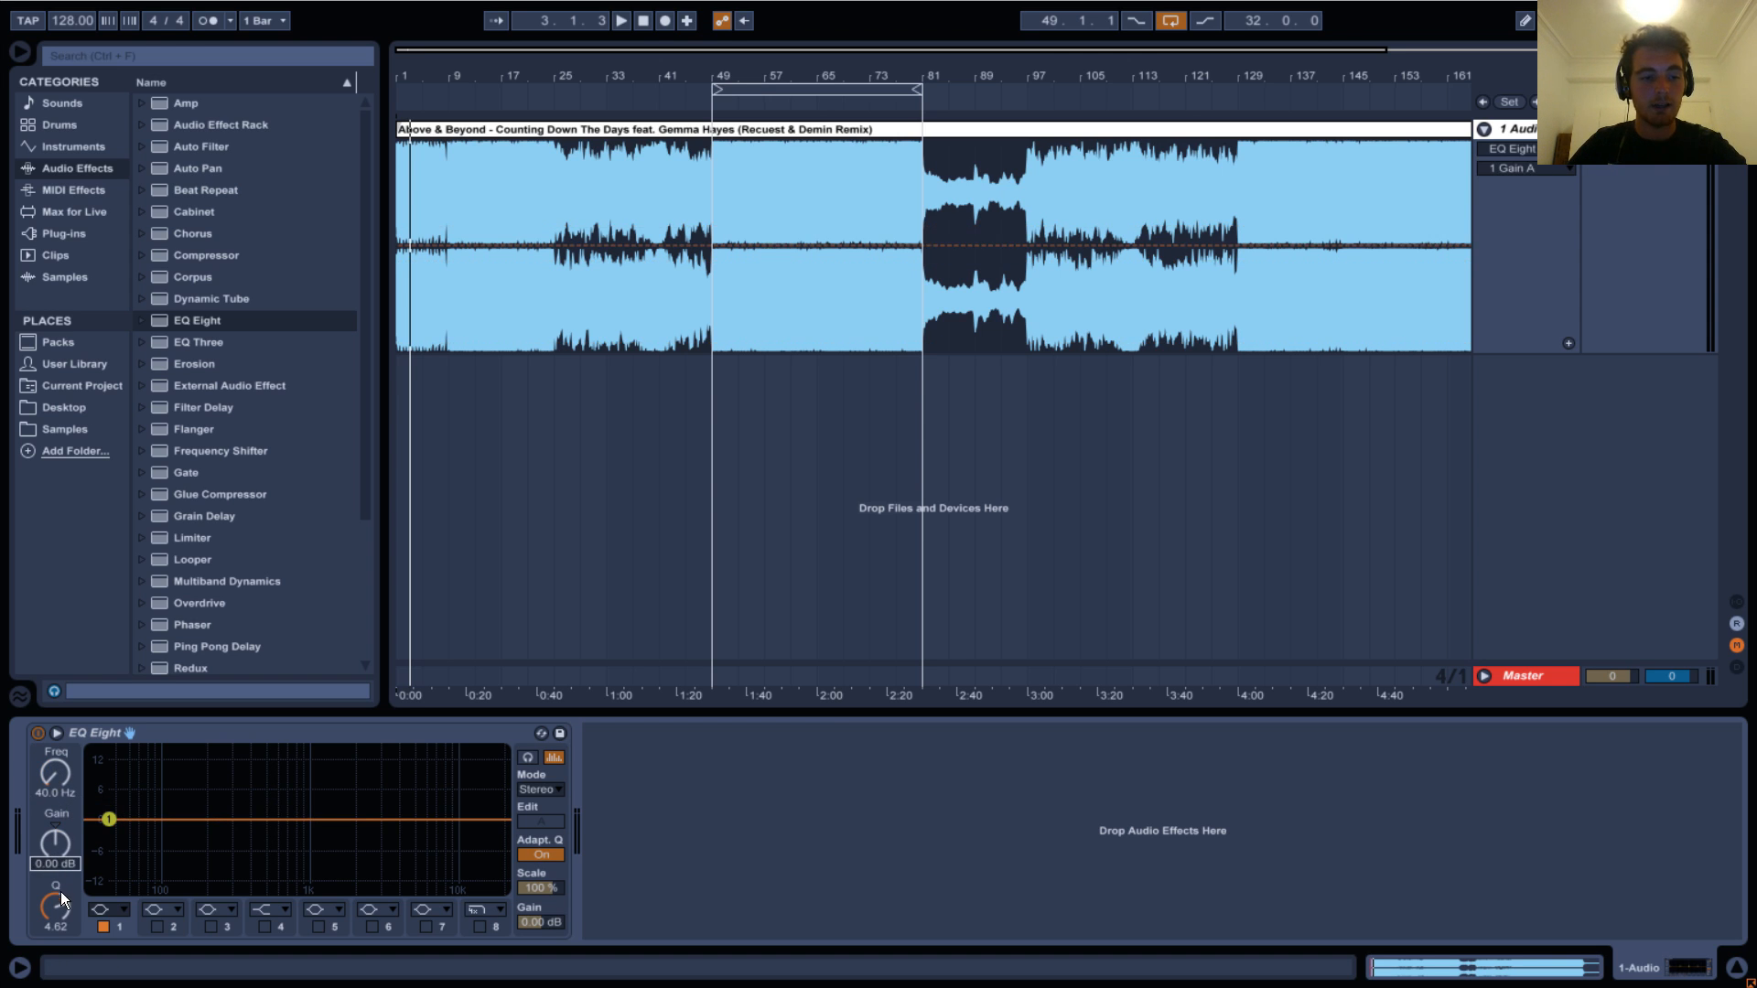
pyautogui.click(58, 908)
pyautogui.press('Delete')
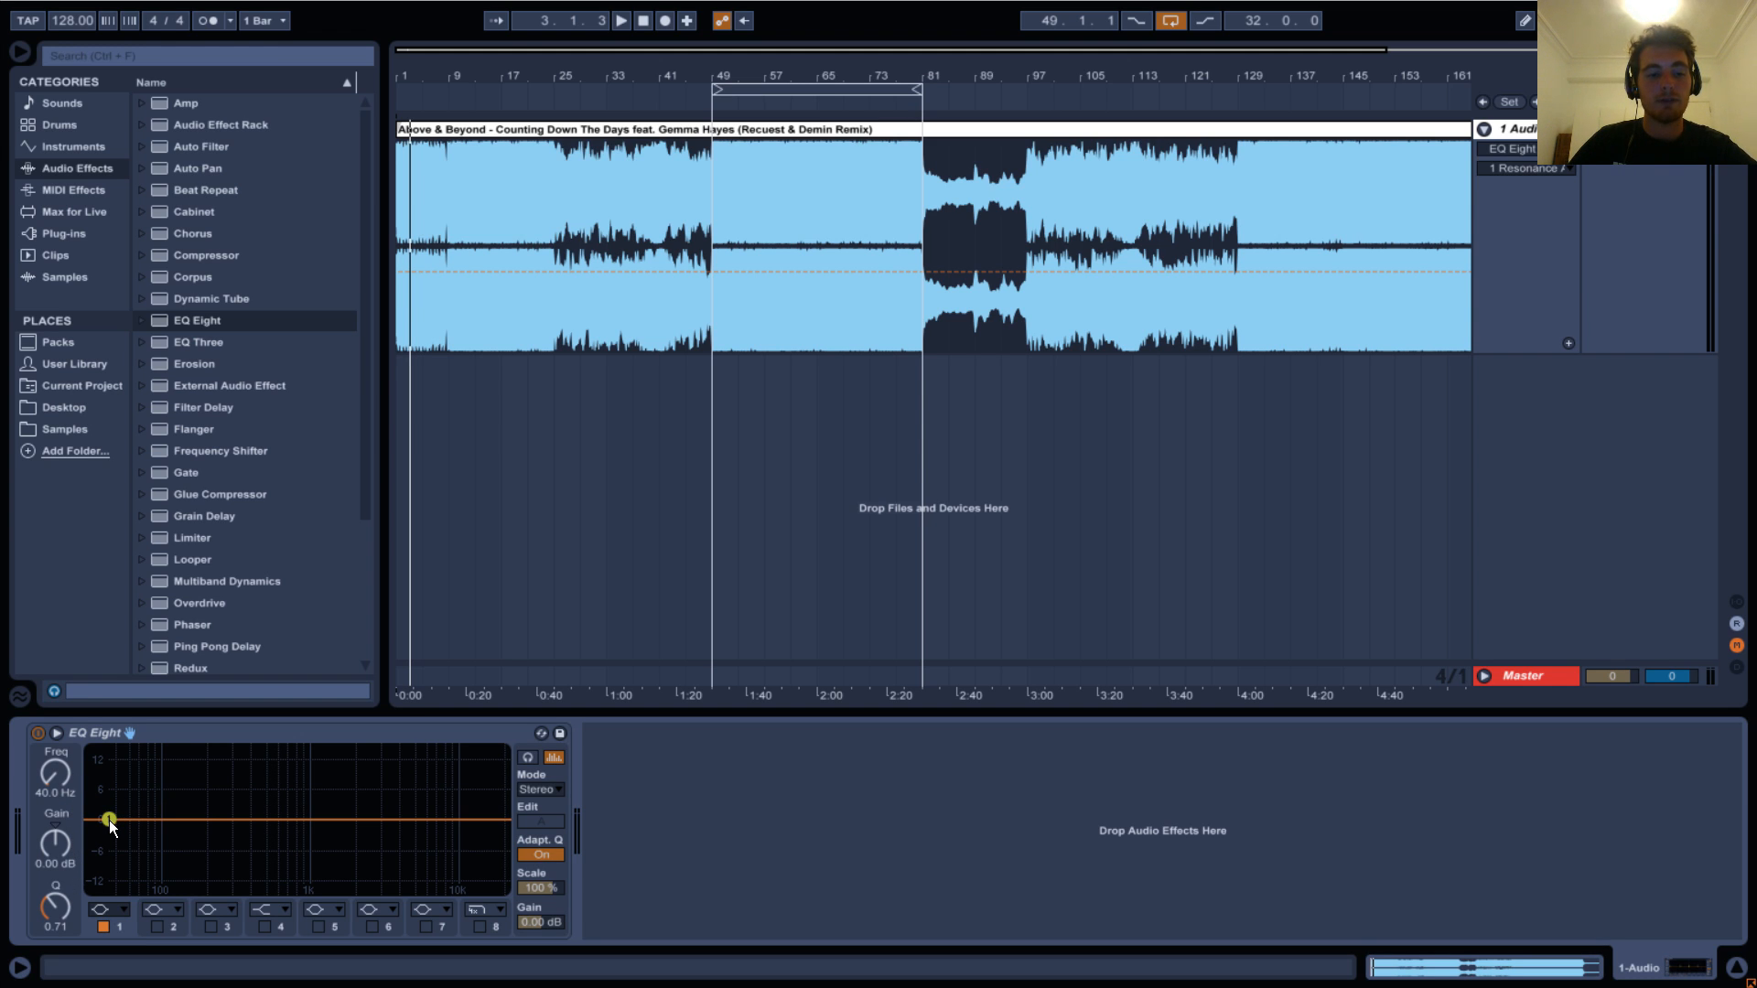
# Boost band 1 to about 11.8 dB at 402 Hz and play the track from shortly before bar 49.
pyautogui.moveTo(108, 820)
pyautogui.mouseDown()
pyautogui.moveTo(115, 763)
pyautogui.moveTo(174, 755)
pyautogui.moveTo(475, 756)
pyautogui.moveTo(486, 783)
pyautogui.moveTo(264, 752)
pyautogui.moveTo(159, 762)
pyautogui.moveTo(129, 821)
pyautogui.moveTo(149, 770)
pyautogui.moveTo(253, 765)
pyautogui.mouseUp()
pyautogui.click(690, 194)
pyautogui.press('space')
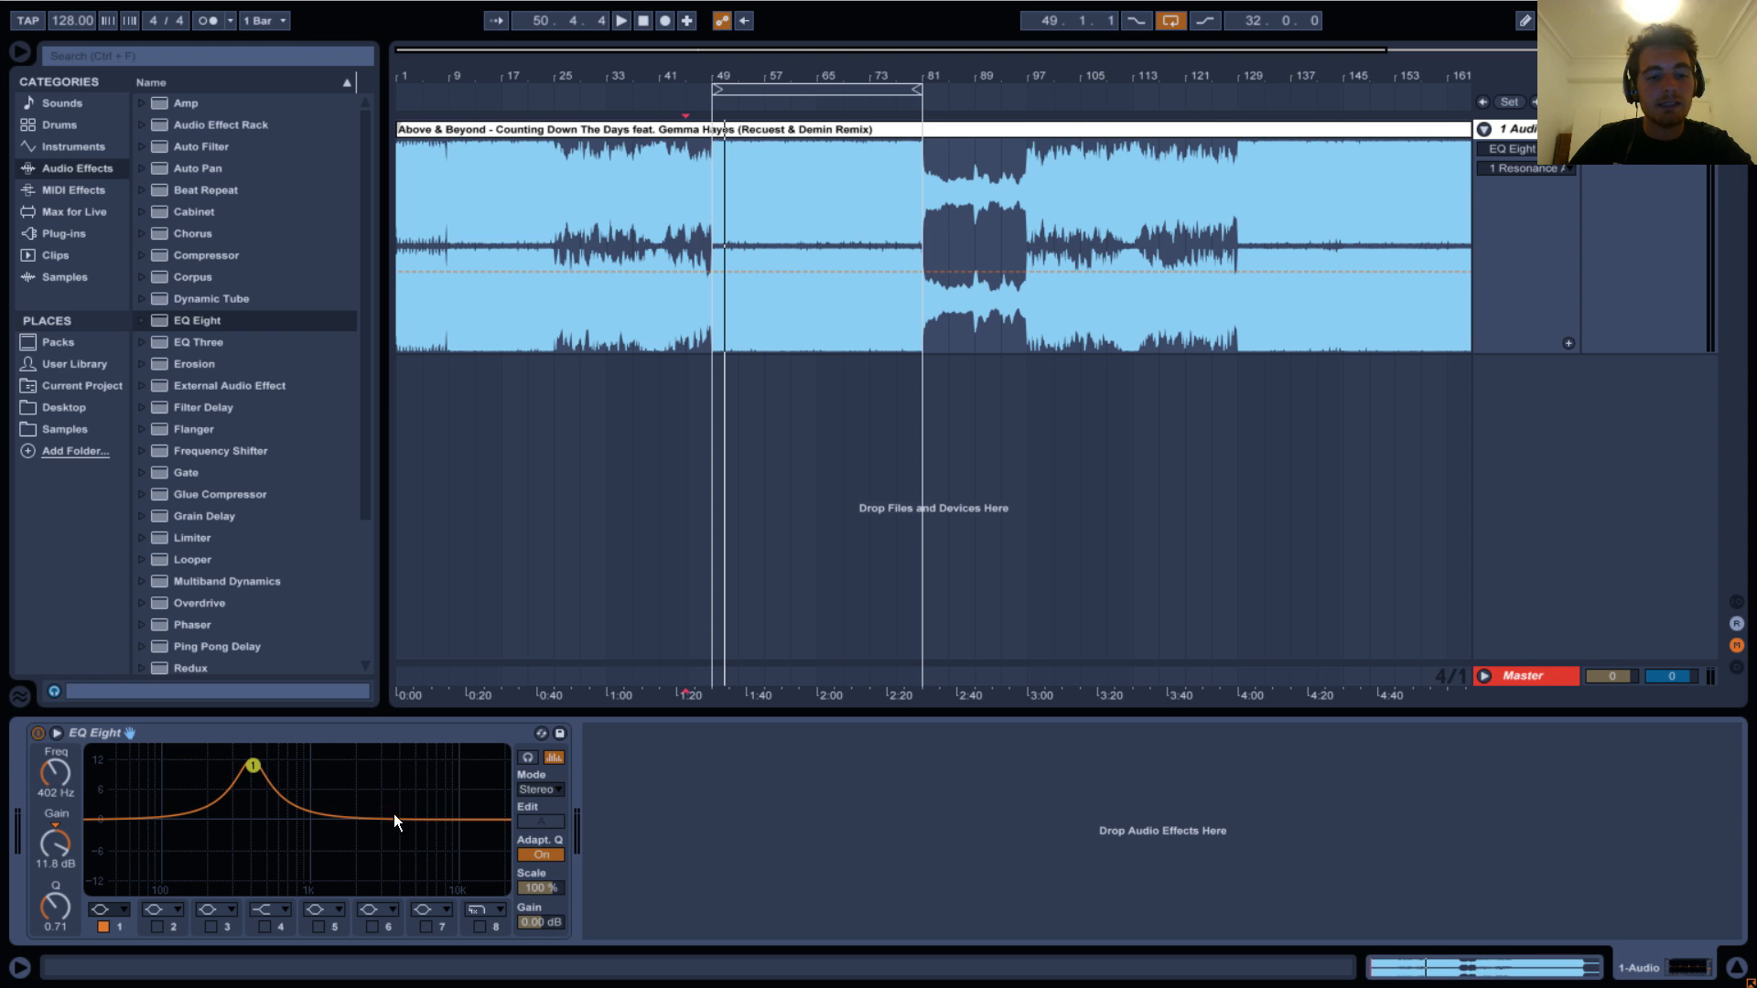
# Lower band 1 to about -0.12 dB at 259 Hz, play the track, and set the playback start to bar 49.
pyautogui.moveTo(249, 767); pyautogui.dragTo(225, 820)
pyautogui.press('space')
pyautogui.press('space')
pyautogui.press('space')
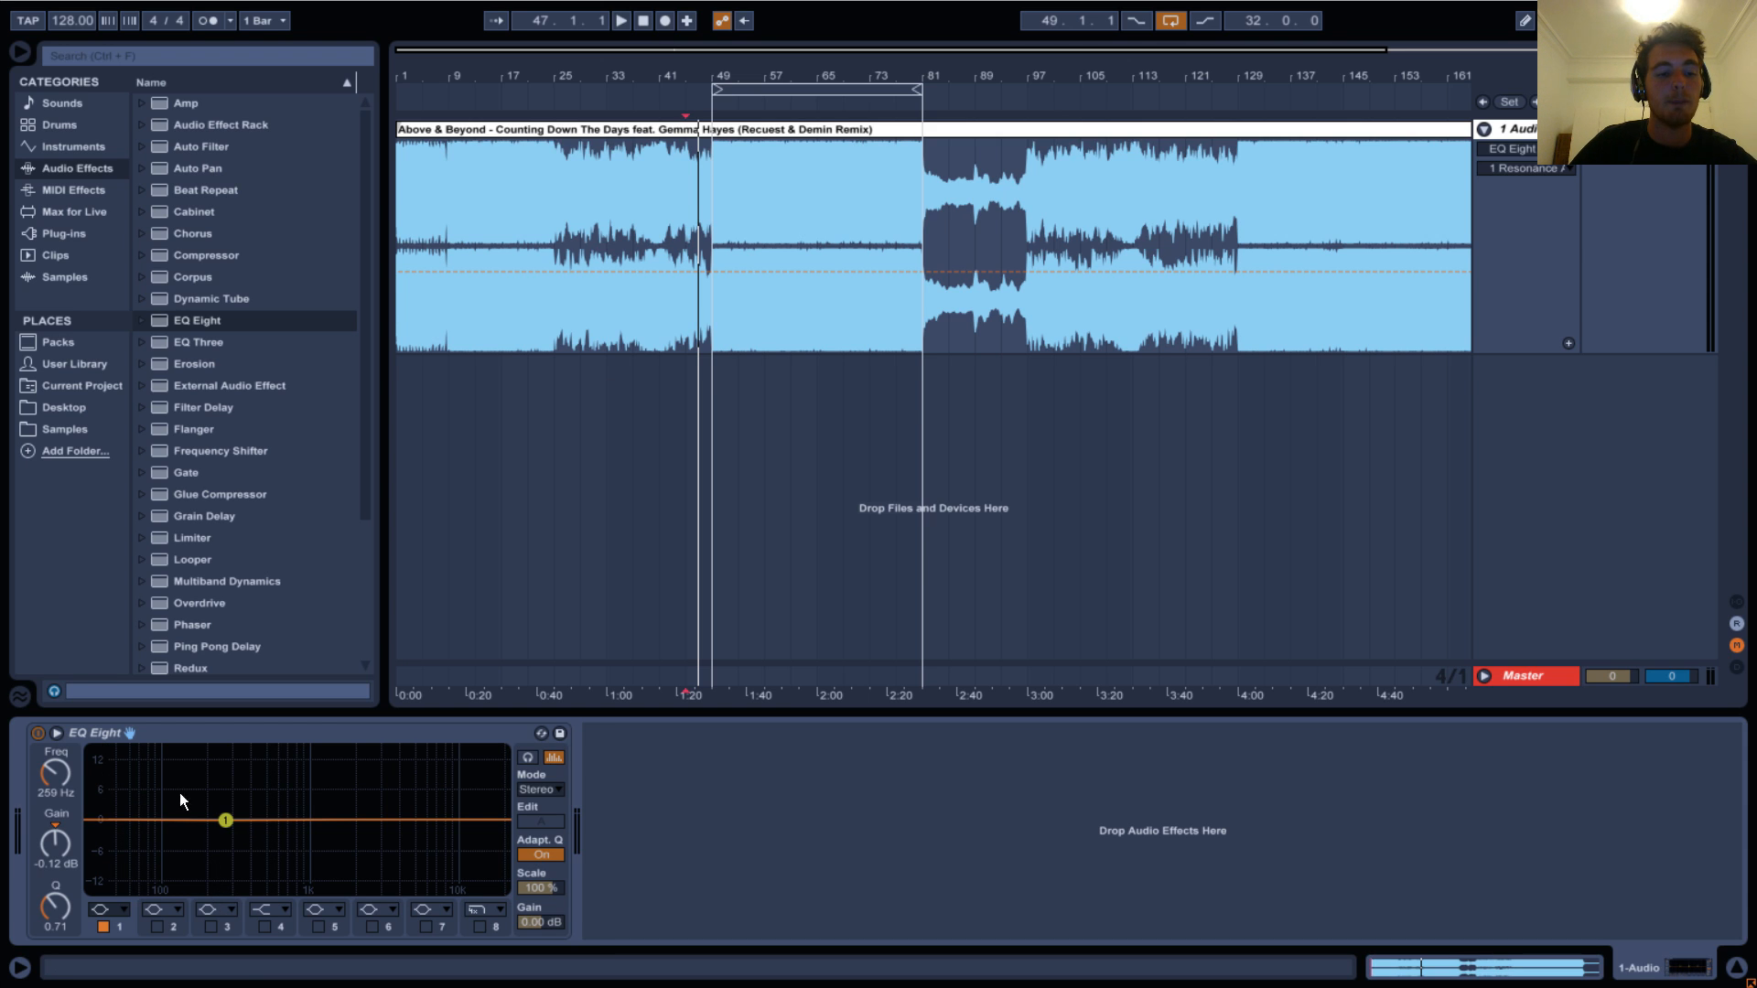
pyautogui.press('space')
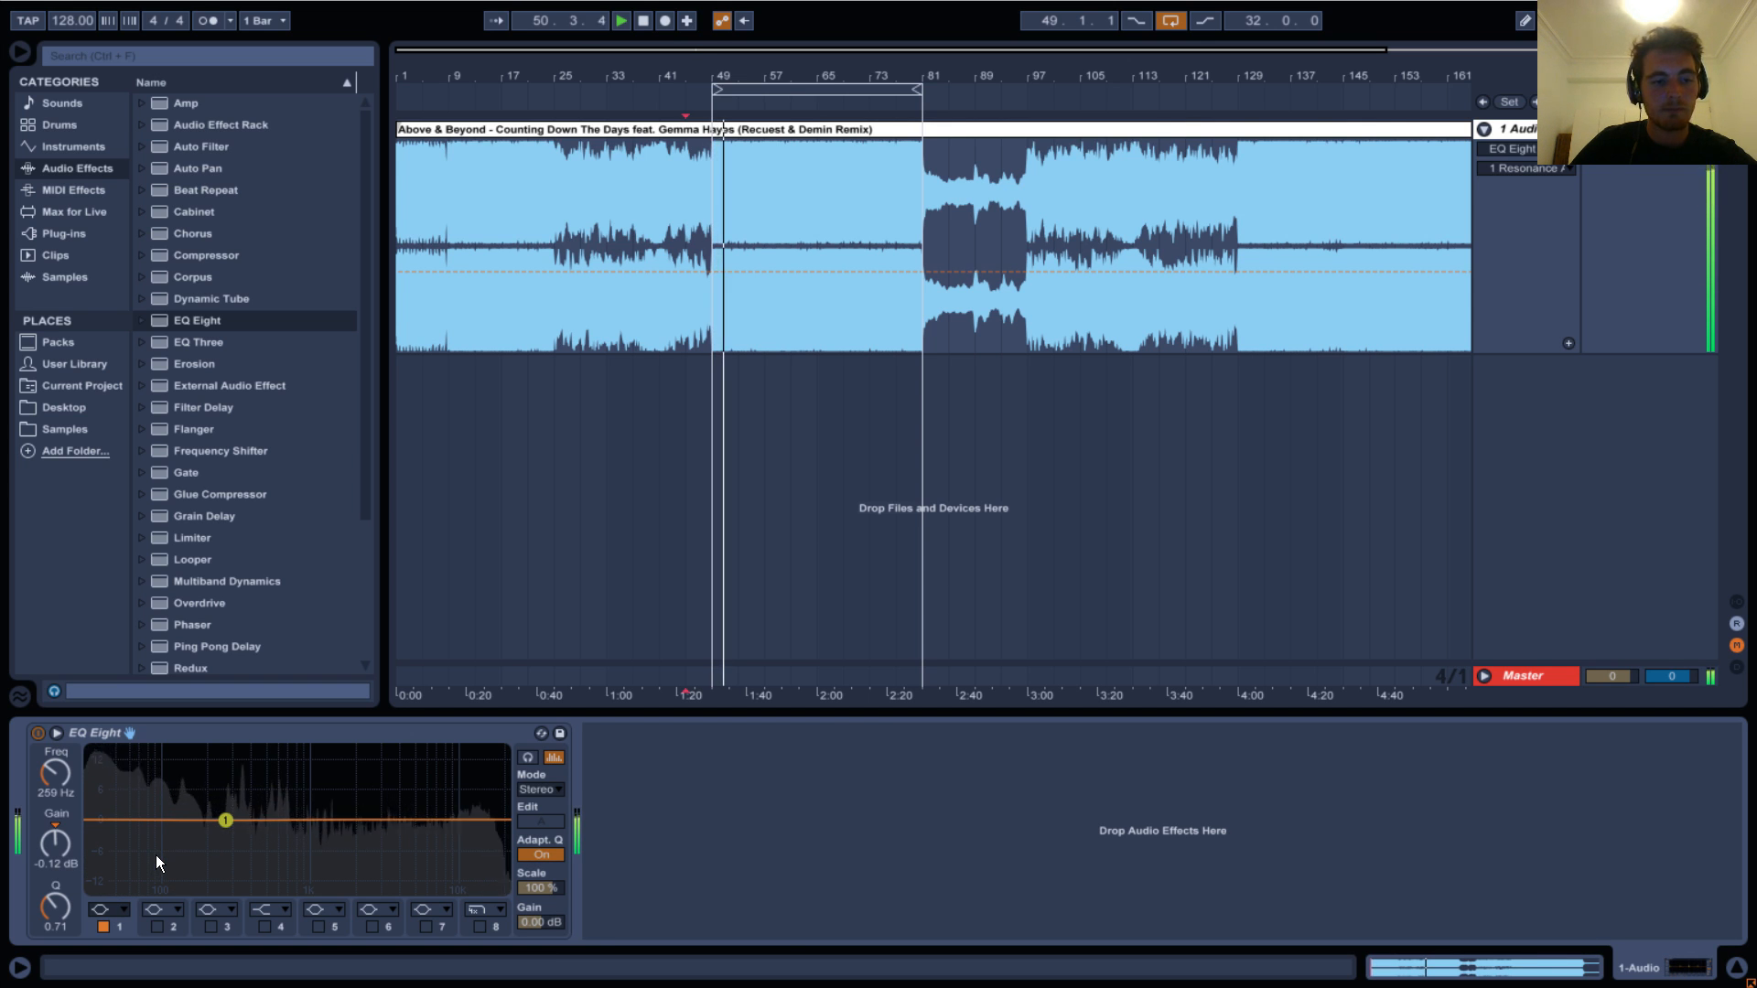
pyautogui.press('space')
pyautogui.click(711, 183)
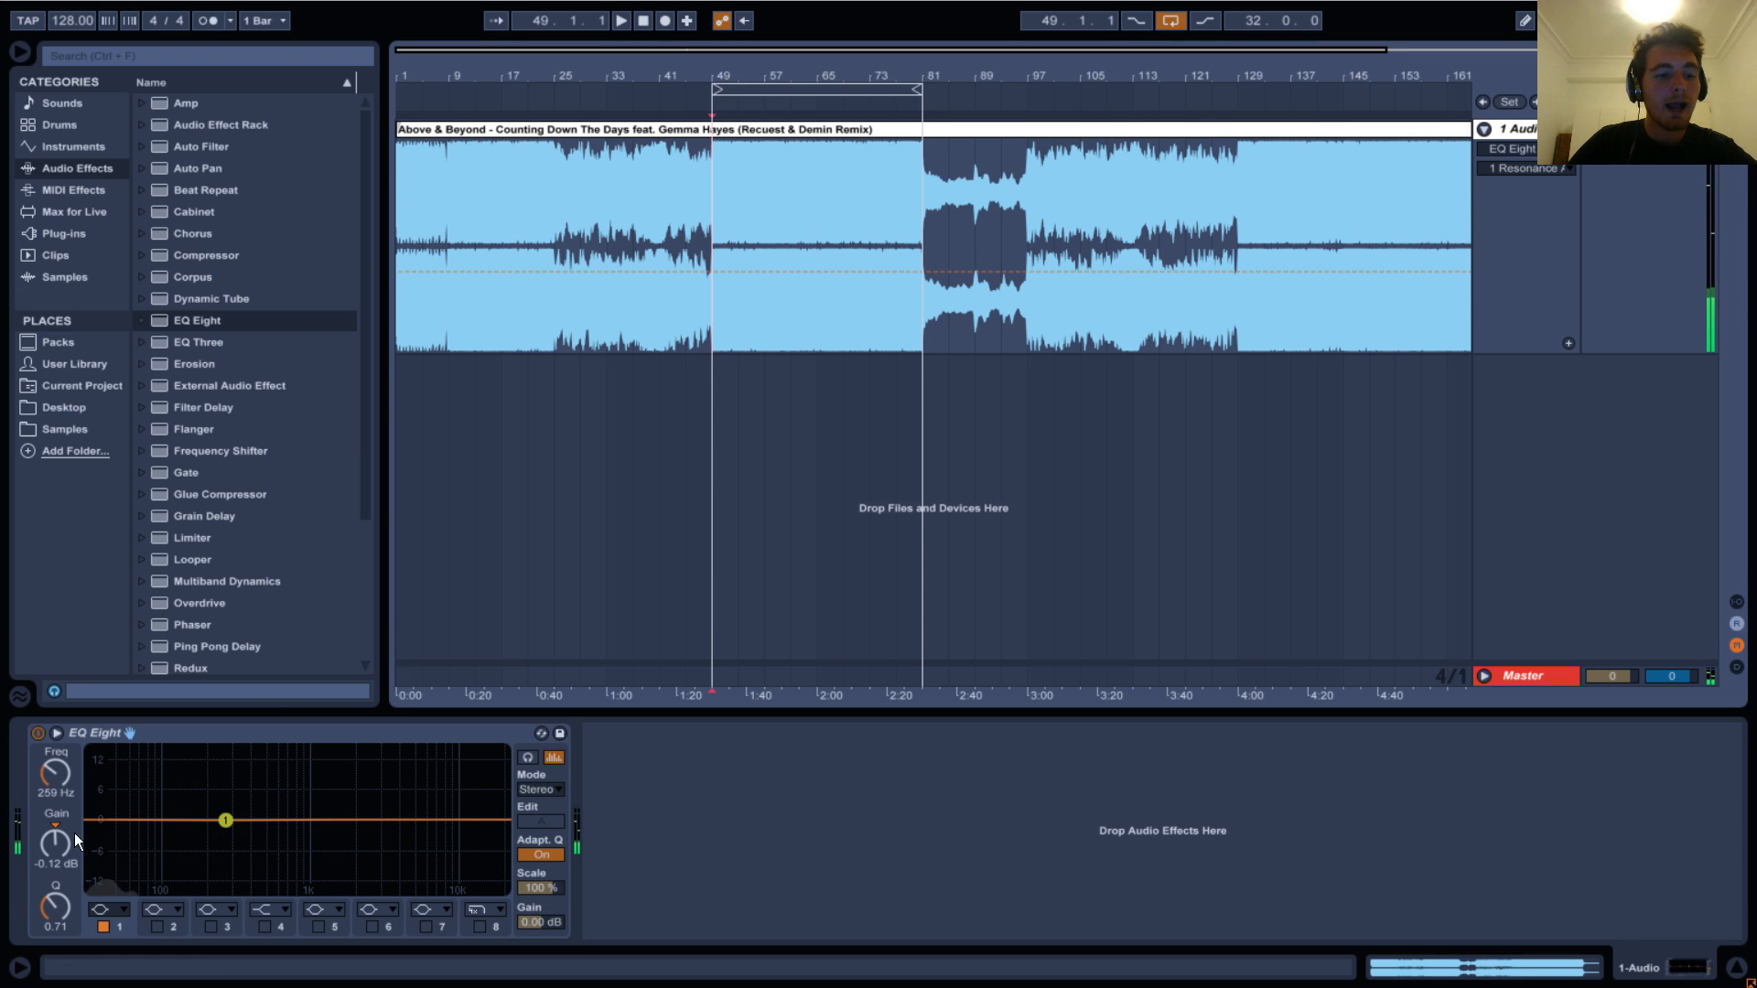
# Change band 1's filter type to the steep low cut.
pyautogui.click(105, 905)
pyautogui.click(116, 769)
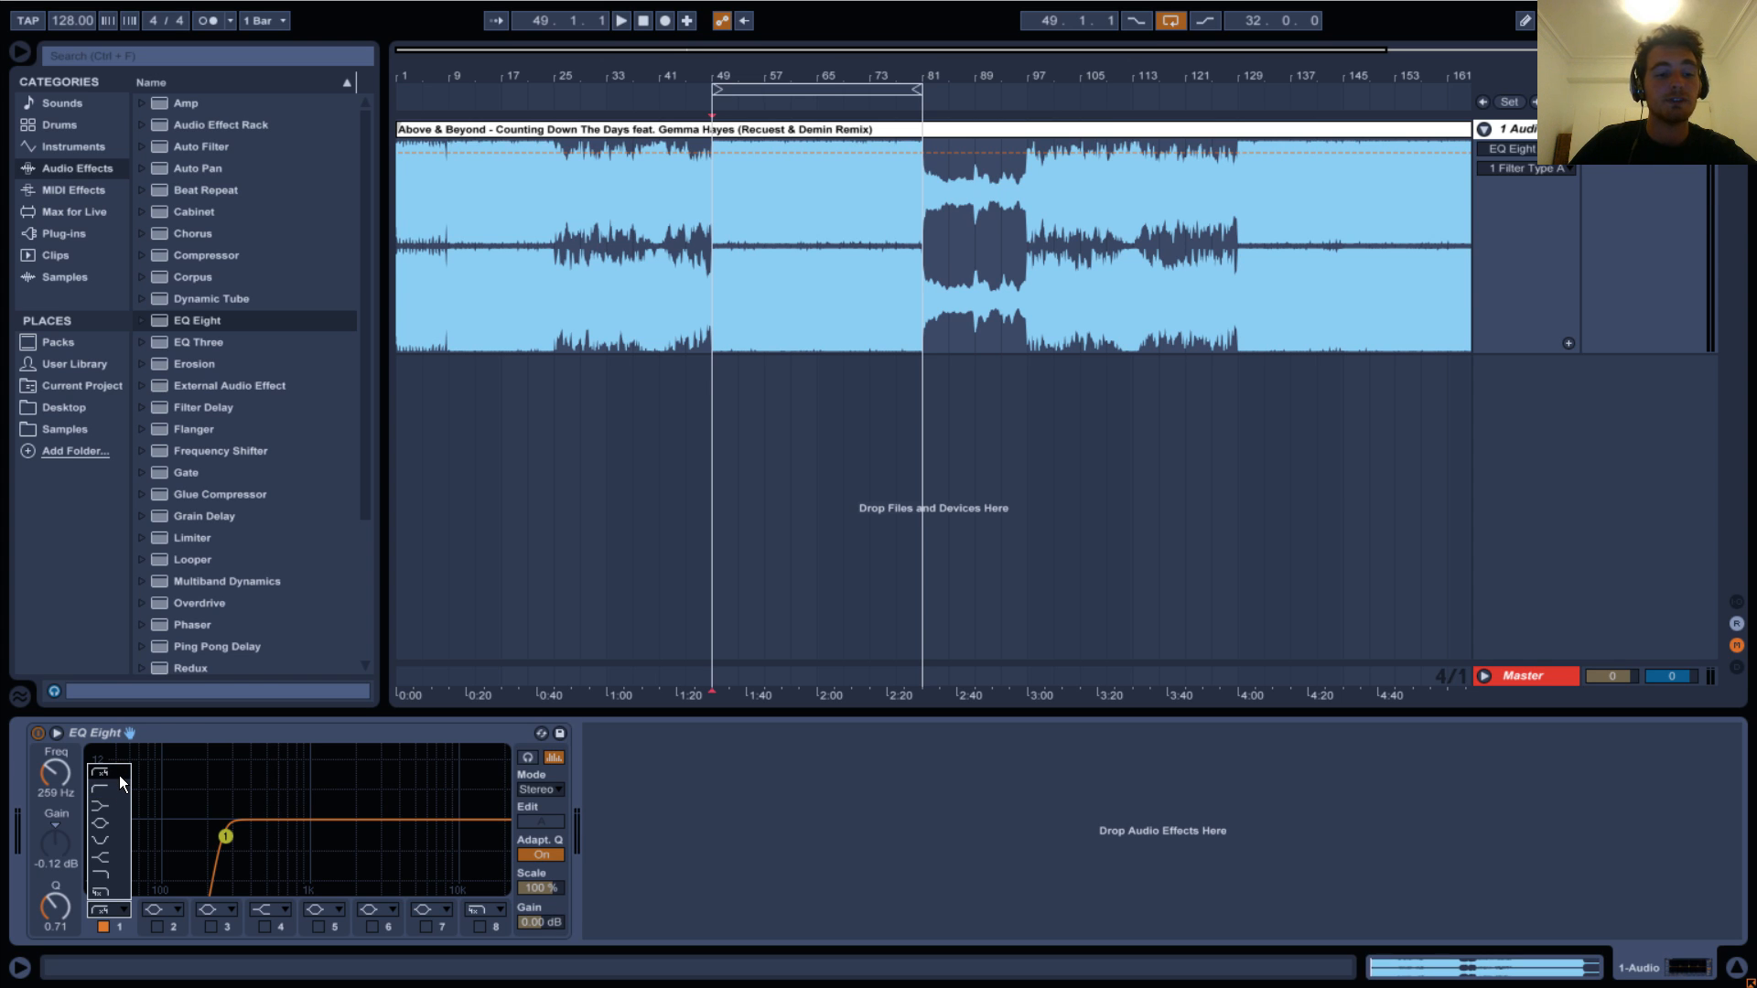
pyautogui.click(119, 776)
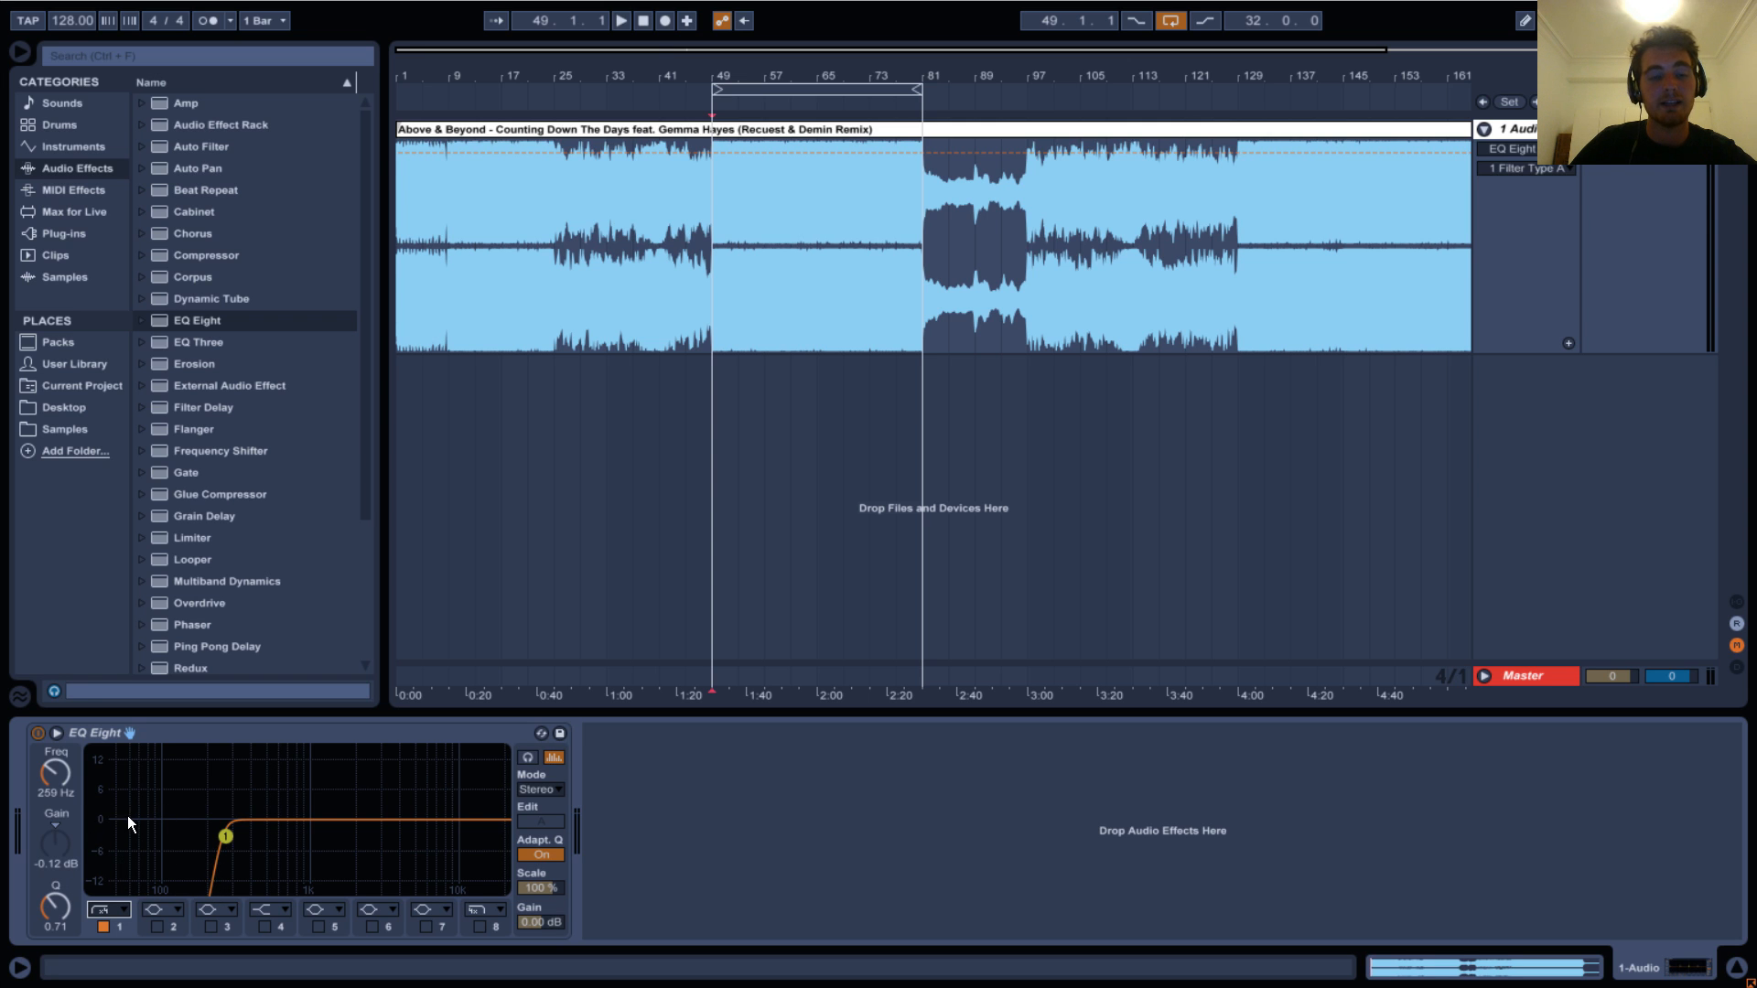
# Lower band 1's cutoff to 30 Hz and play from bar 49 while sweeping it up to about 457 Hz.
pyautogui.moveTo(56, 770); pyautogui.dragTo(56, 842)
pyautogui.press('space')
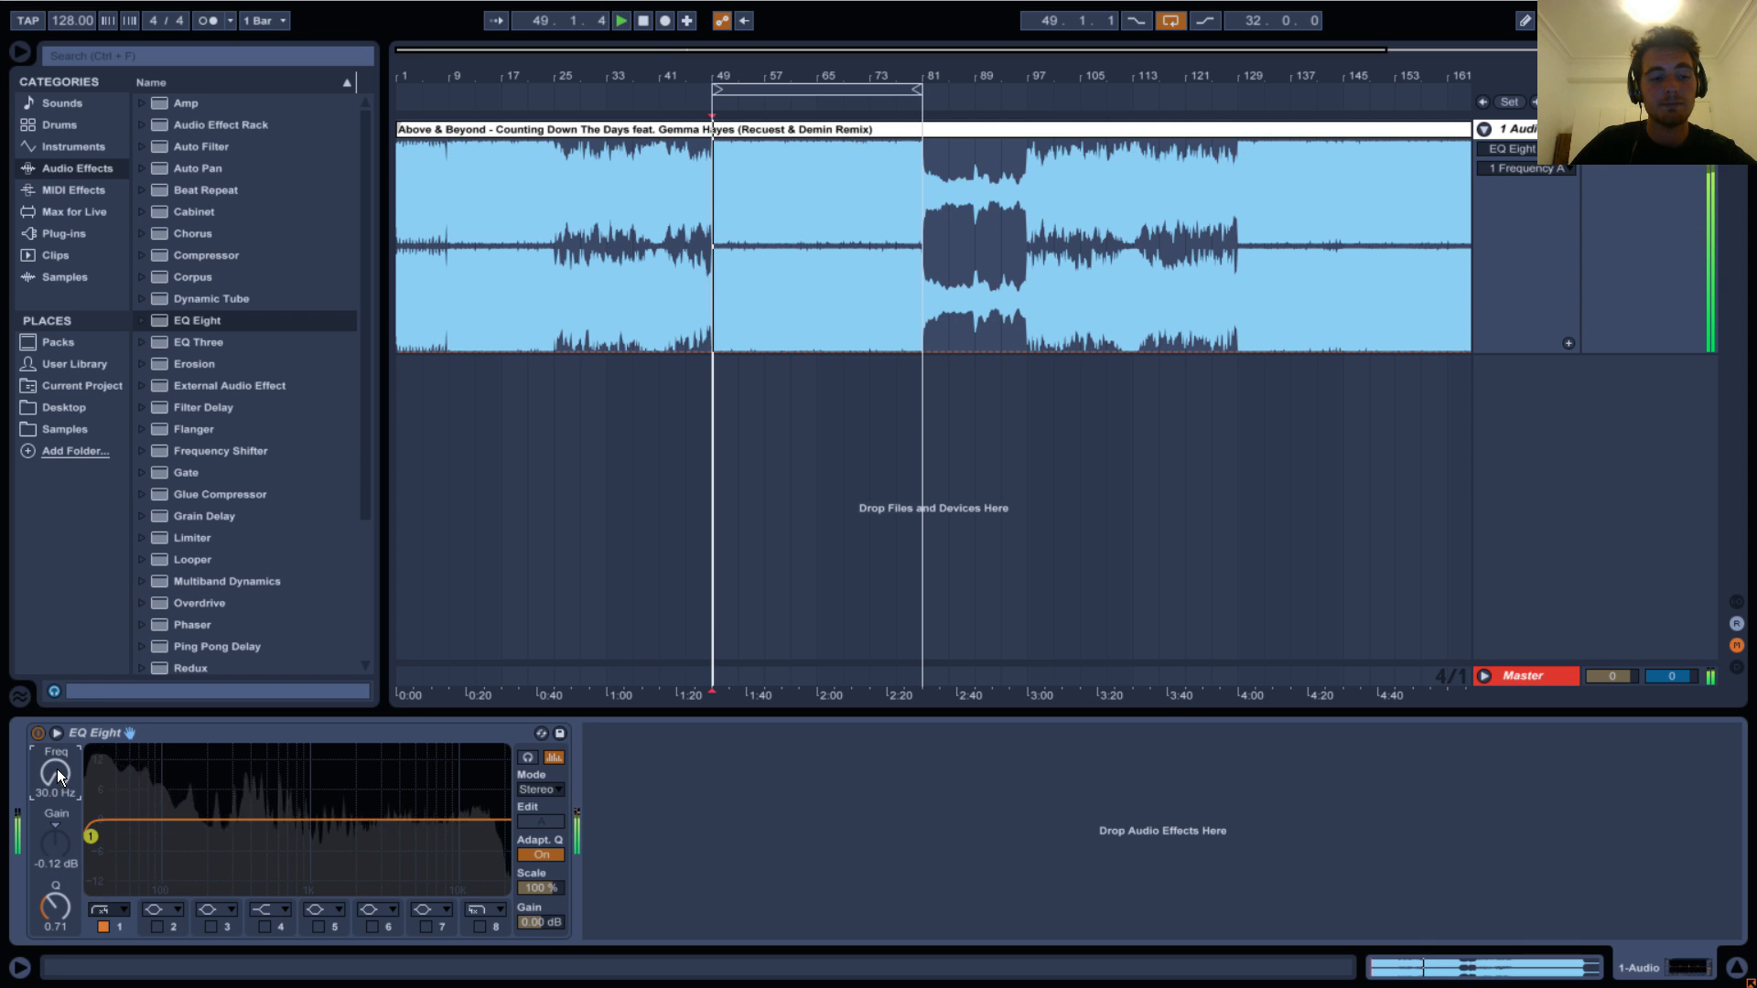
pyautogui.moveTo(59, 776)
pyautogui.mouseDown()
pyautogui.moveTo(87, 638)
pyautogui.moveTo(123, 906)
pyautogui.mouseUp()
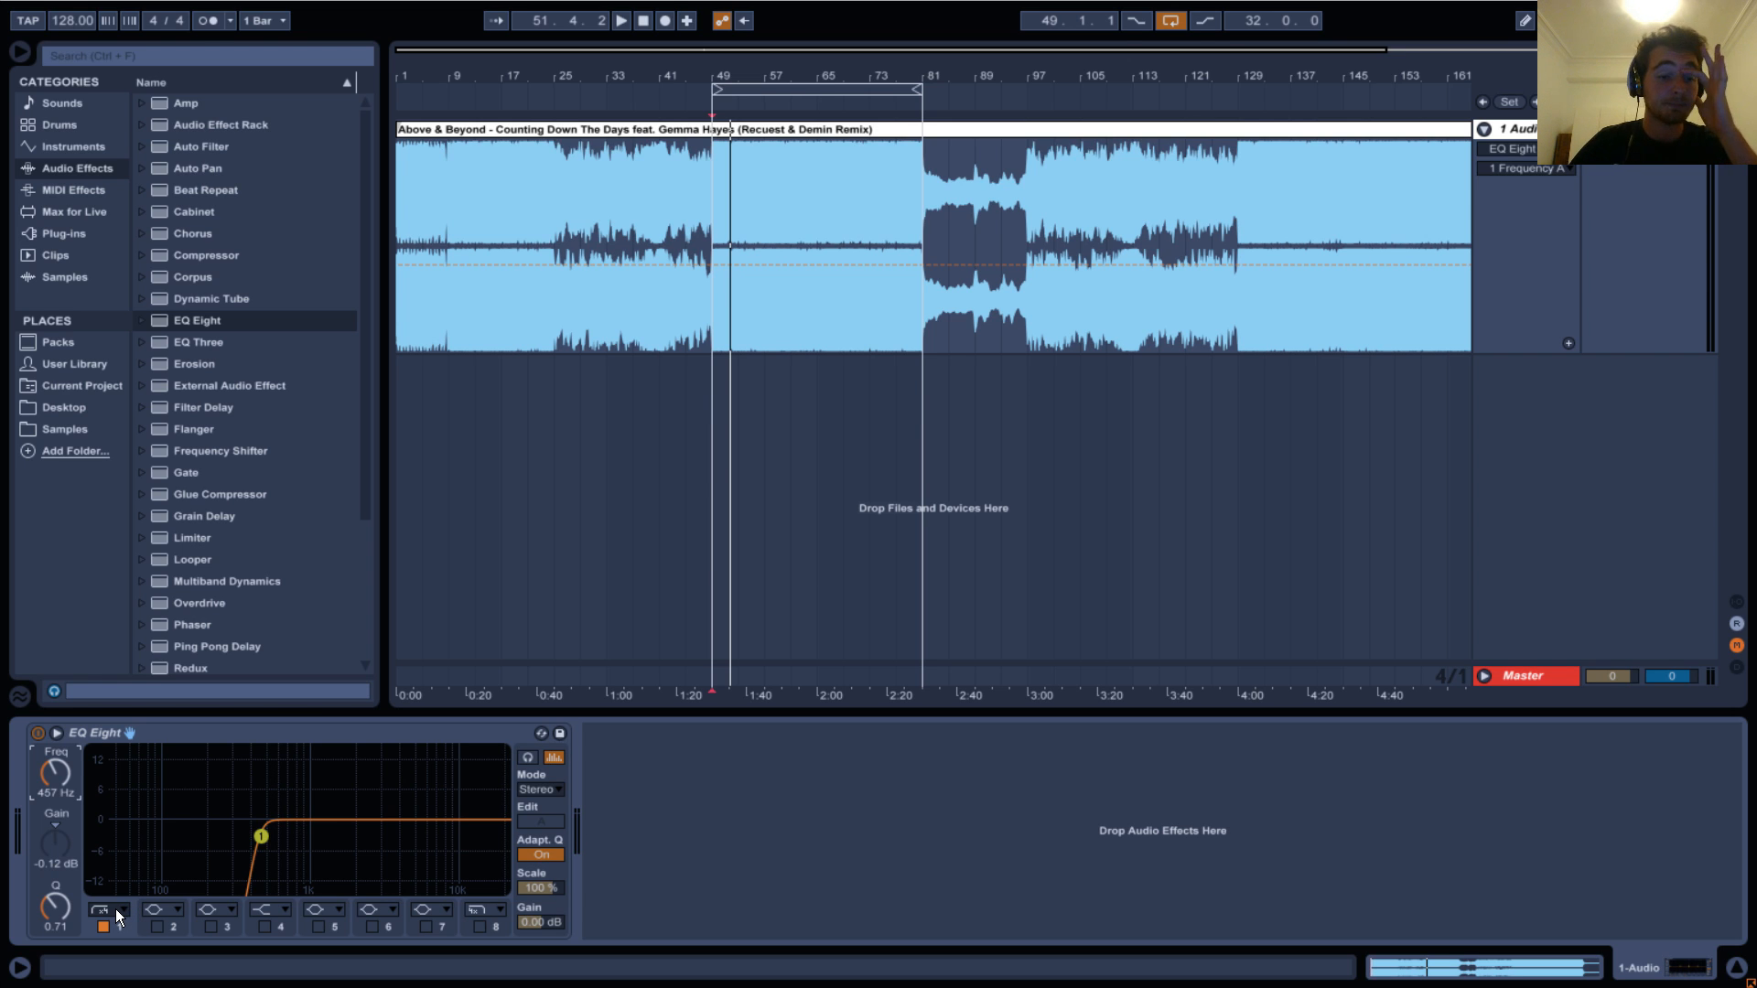
pyautogui.click(116, 908)
pyautogui.click(114, 909)
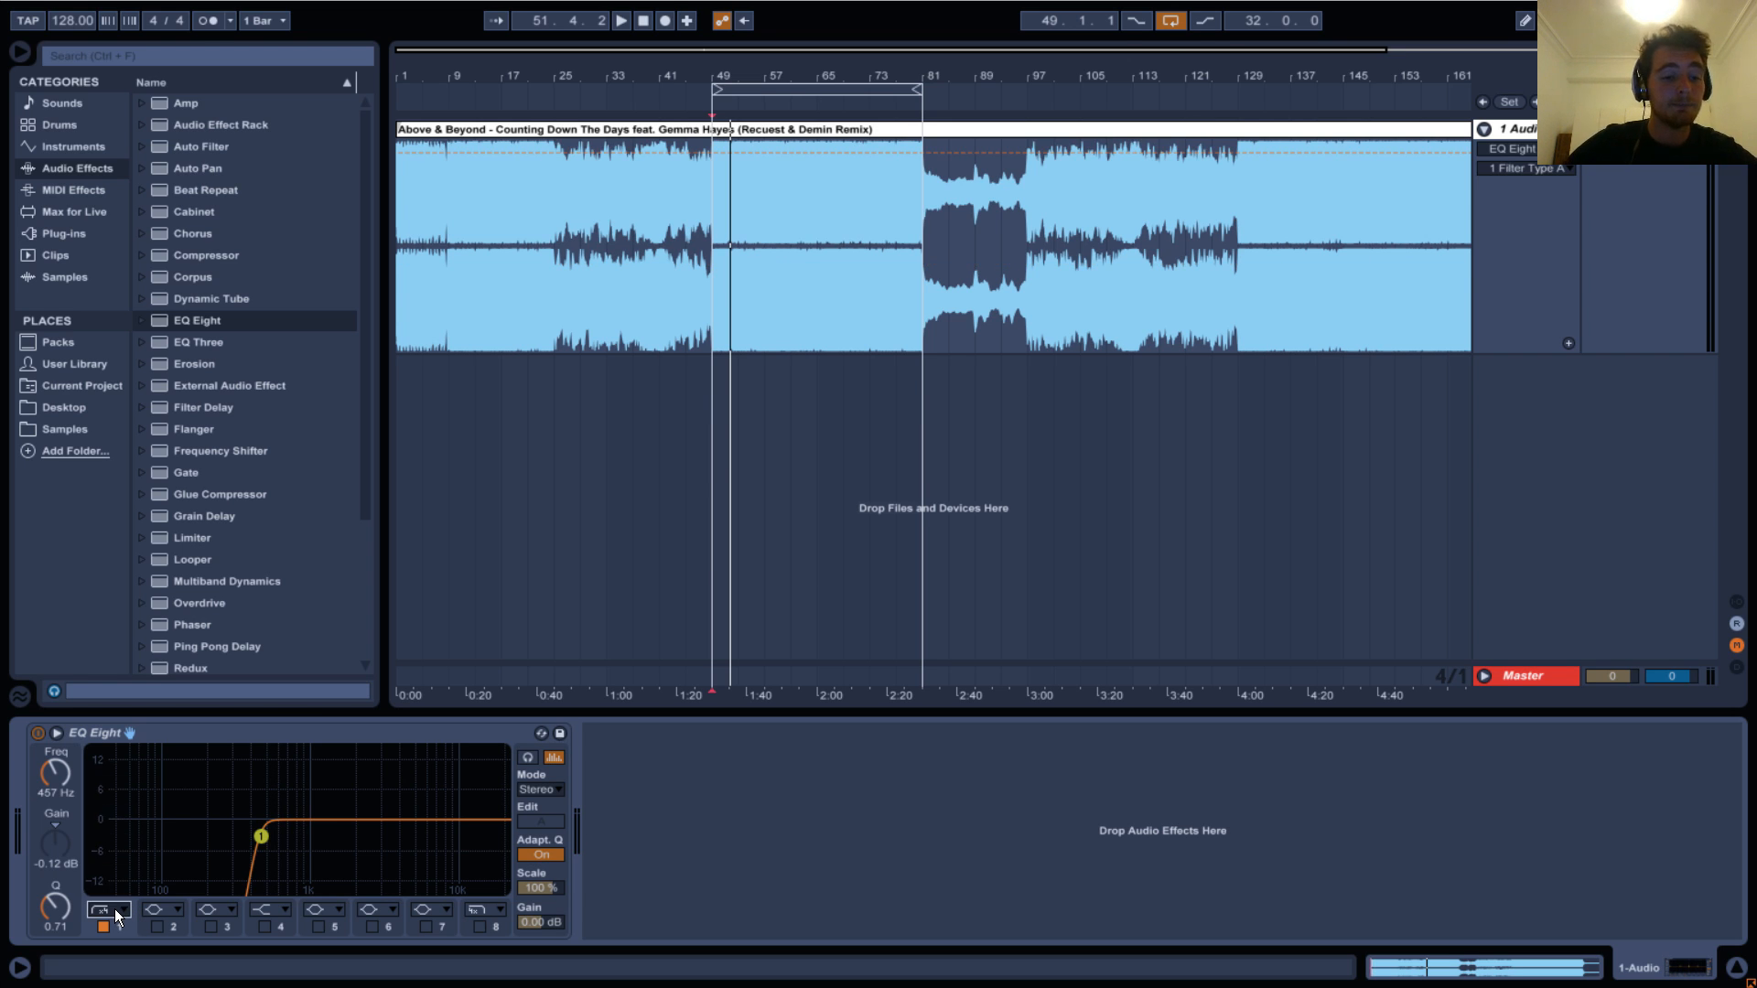
# Raise band 1's Q, lower its cutoff to about 160 Hz, and reset the Q to 0.71.
pyautogui.moveTo(59, 888); pyautogui.dragTo(52, 820)
pyautogui.moveTo(47, 761); pyautogui.dragTo(48, 805)
pyautogui.moveTo(53, 909); pyautogui.dragTo(57, 924)
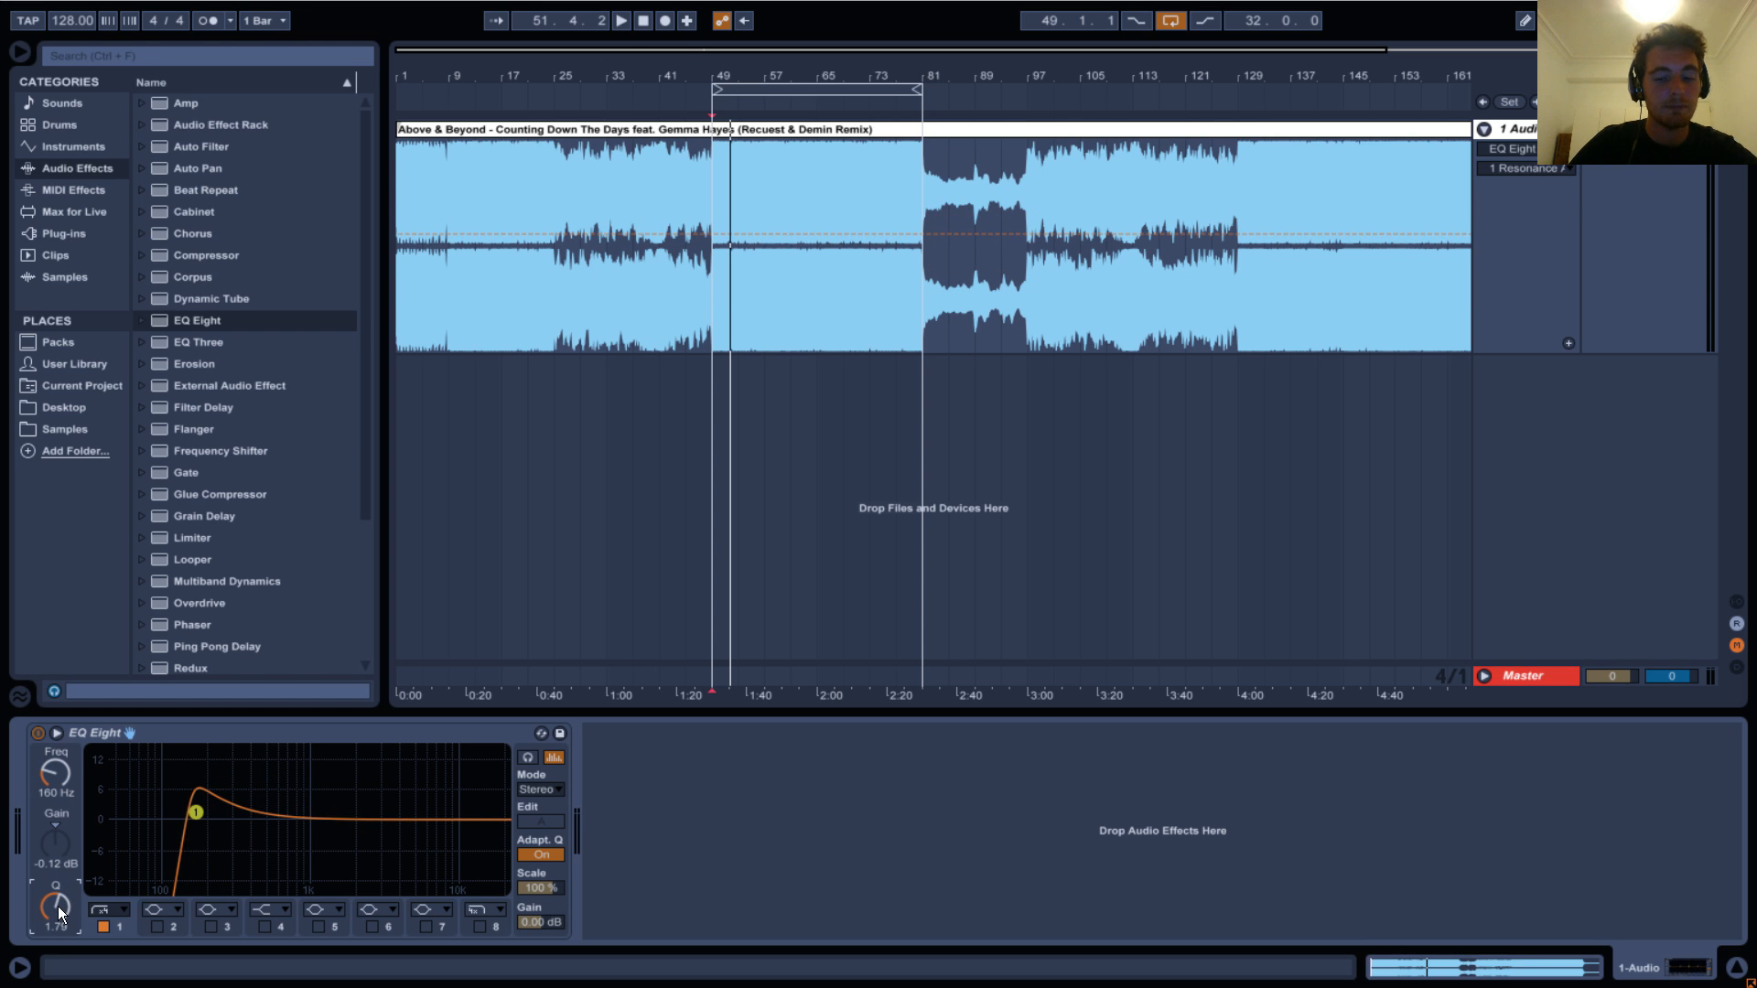
pyautogui.doubleClick(58, 906)
# Play the track while varying band 1's cutoff and Q, finishing at about 433 Hz with a Q of 0.71.
pyautogui.press('space')
pyautogui.moveTo(51, 775); pyautogui.dragTo(70, 826)
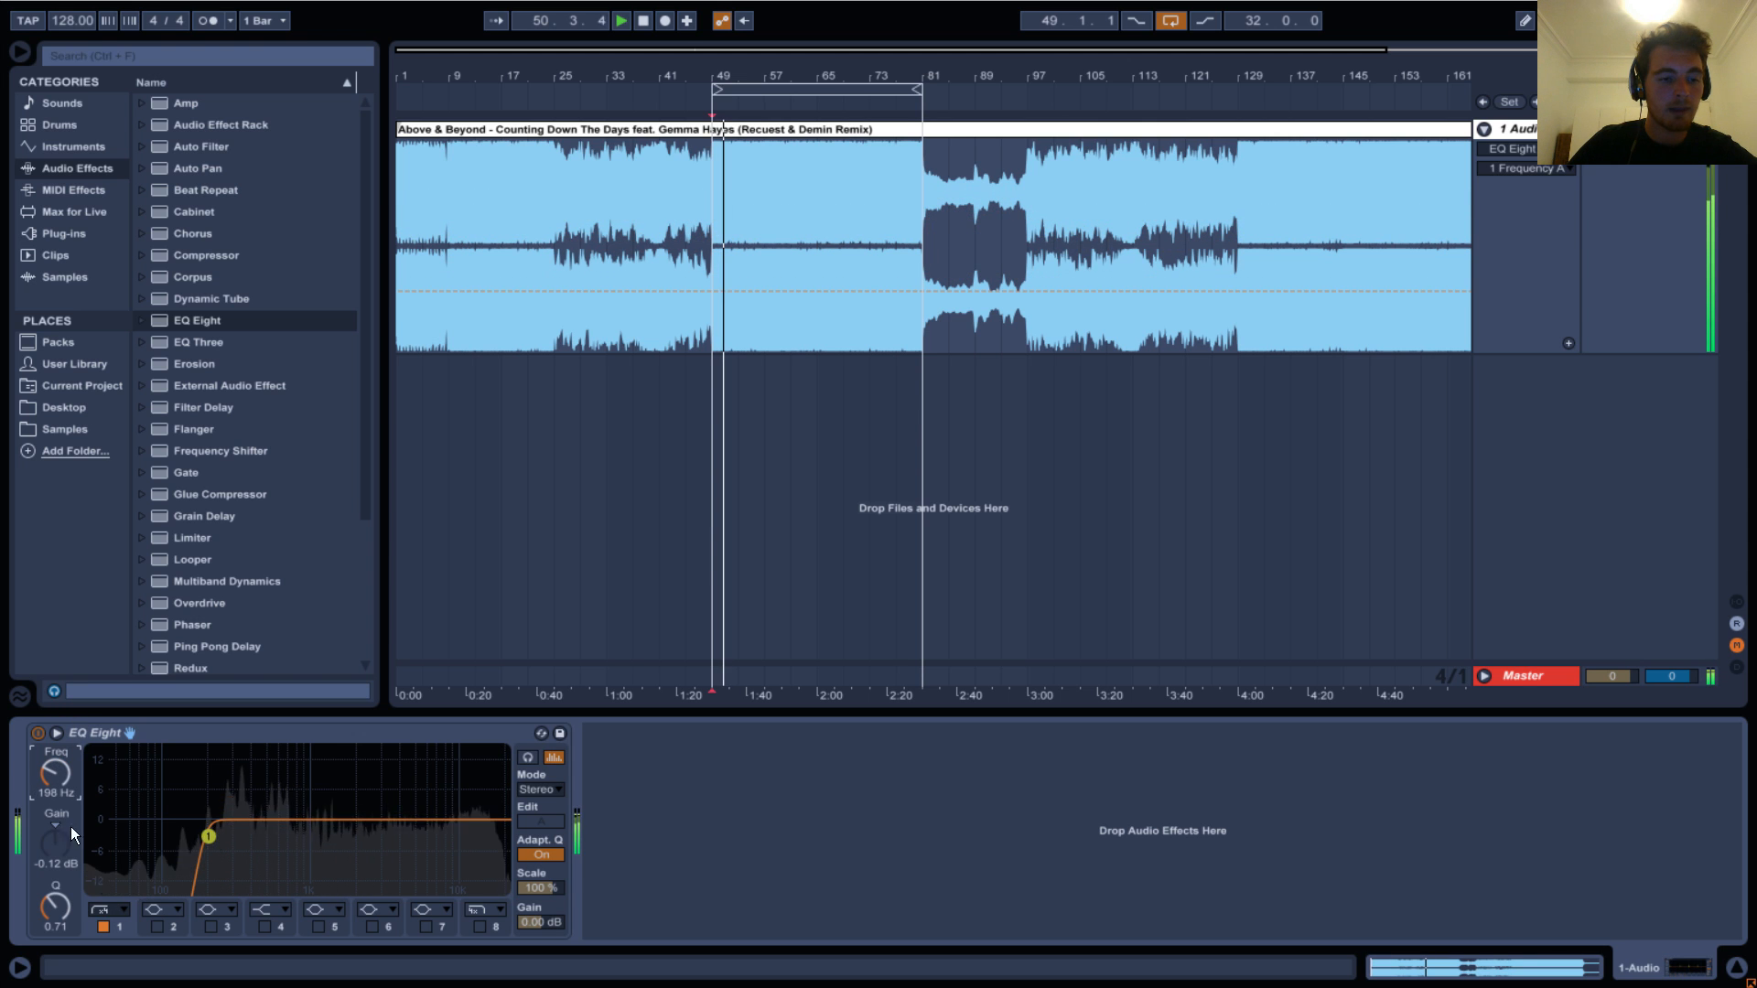
pyautogui.moveTo(62, 908); pyautogui.dragTo(66, 867)
pyautogui.moveTo(55, 778)
pyautogui.mouseDown()
pyautogui.moveTo(88, 694)
pyautogui.moveTo(68, 884)
pyautogui.moveTo(64, 732)
pyautogui.moveTo(89, 675)
pyautogui.moveTo(75, 787)
pyautogui.mouseUp()
pyautogui.press('space')
pyautogui.moveTo(64, 897); pyautogui.dragTo(57, 906)
pyautogui.moveTo(55, 774); pyautogui.dragTo(61, 725)
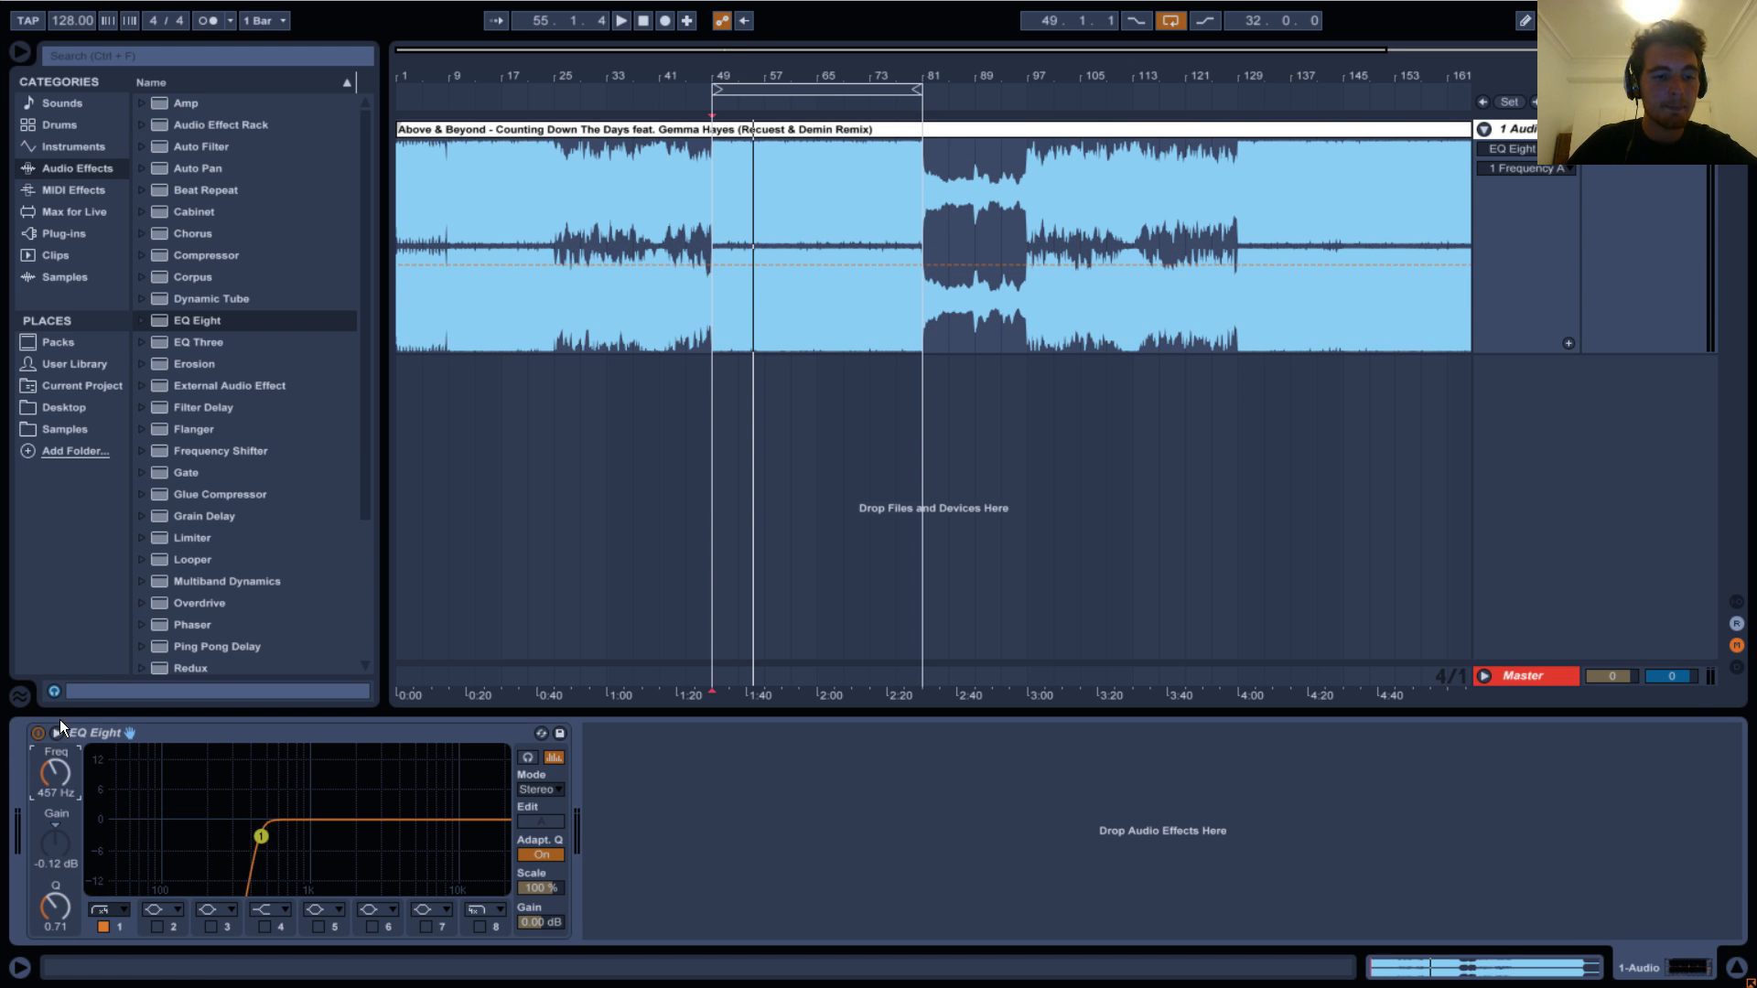
# Change band 1 to the gentler low-cut filter, raise its cutoff to about 625 Hz, and play the track.
pyautogui.click(119, 909)
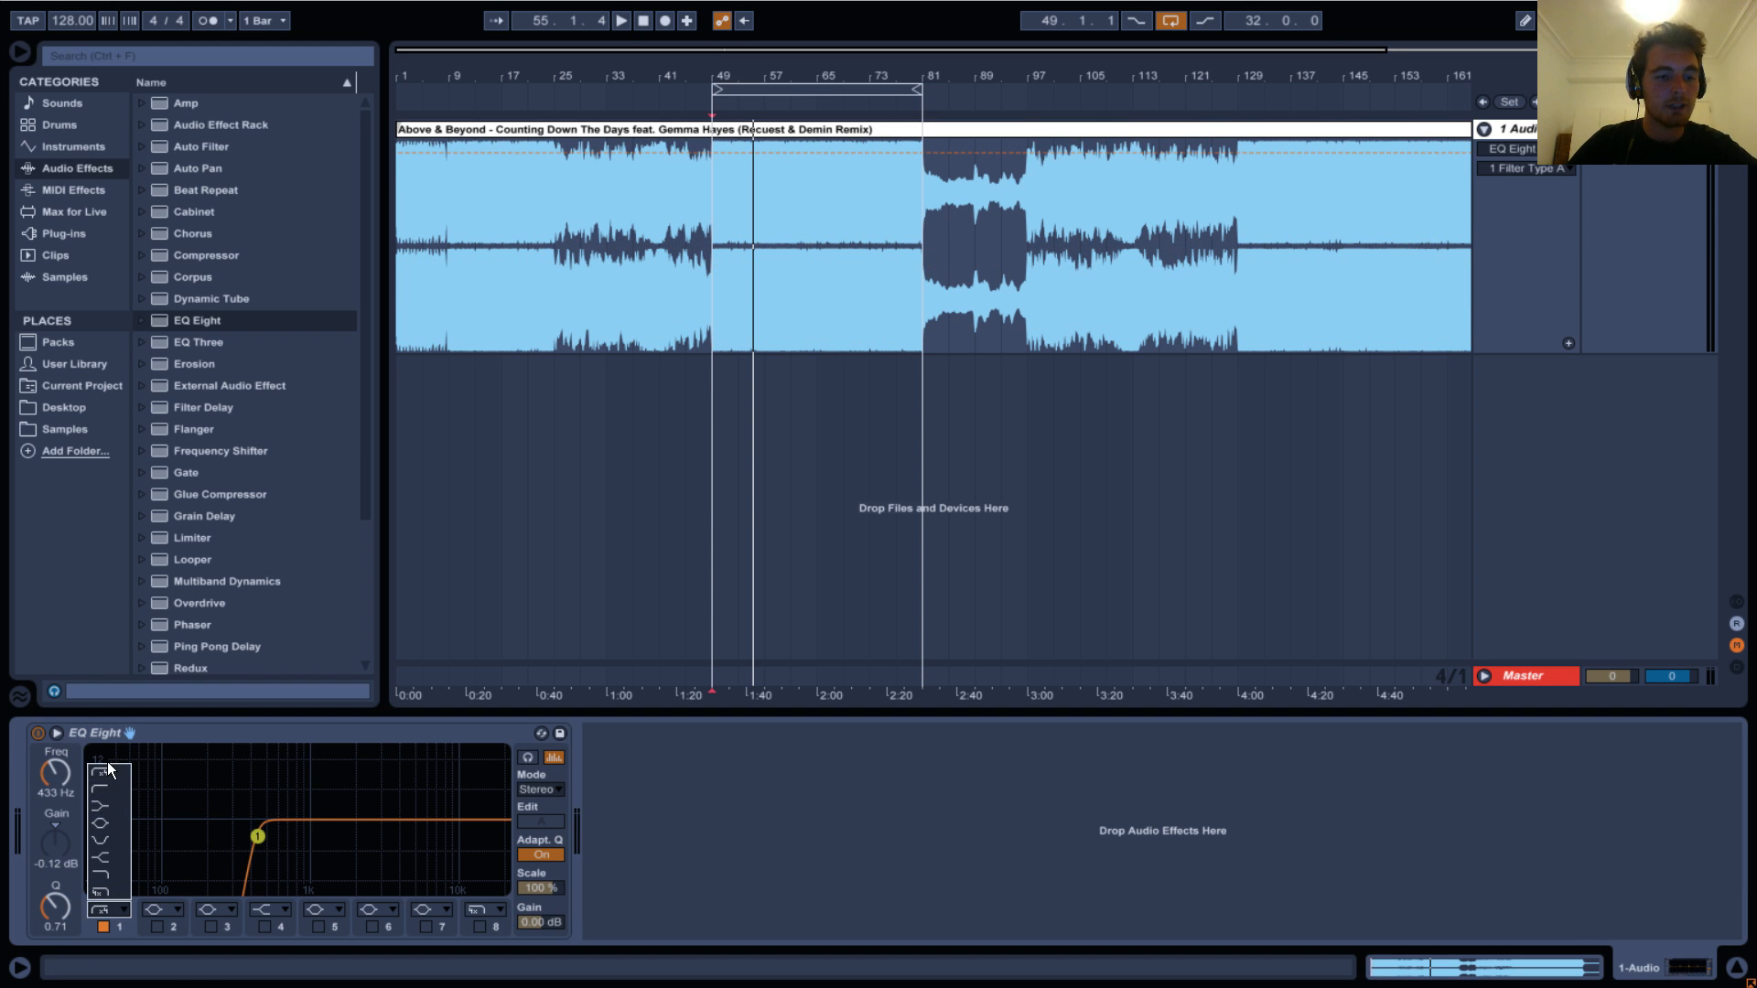
pyautogui.click(247, 815)
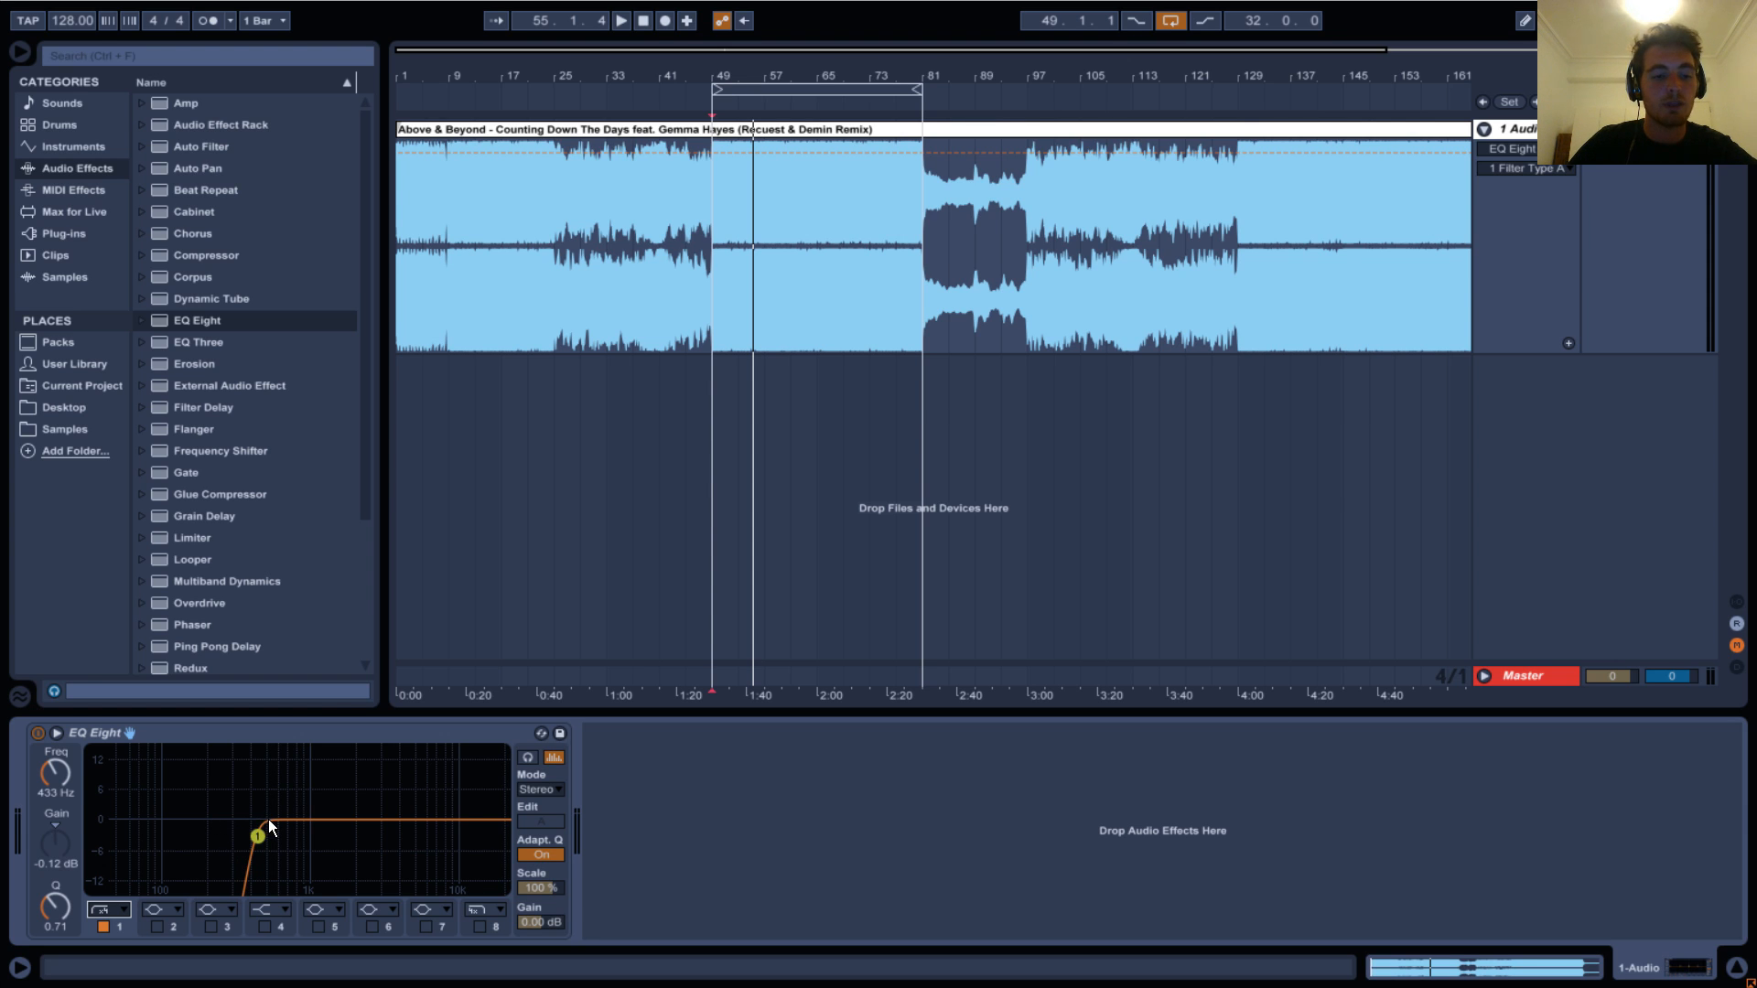
pyautogui.click(117, 909)
pyautogui.click(108, 789)
pyautogui.moveTo(54, 772)
pyautogui.mouseDown()
pyautogui.moveTo(54, 796)
pyautogui.moveTo(69, 706)
pyautogui.moveTo(73, 760)
pyautogui.mouseUp()
pyautogui.press('space')
# Compare the steep and gentle low-cut filters on band 1 during playback, returning to the gentle one.
pyautogui.click(112, 910)
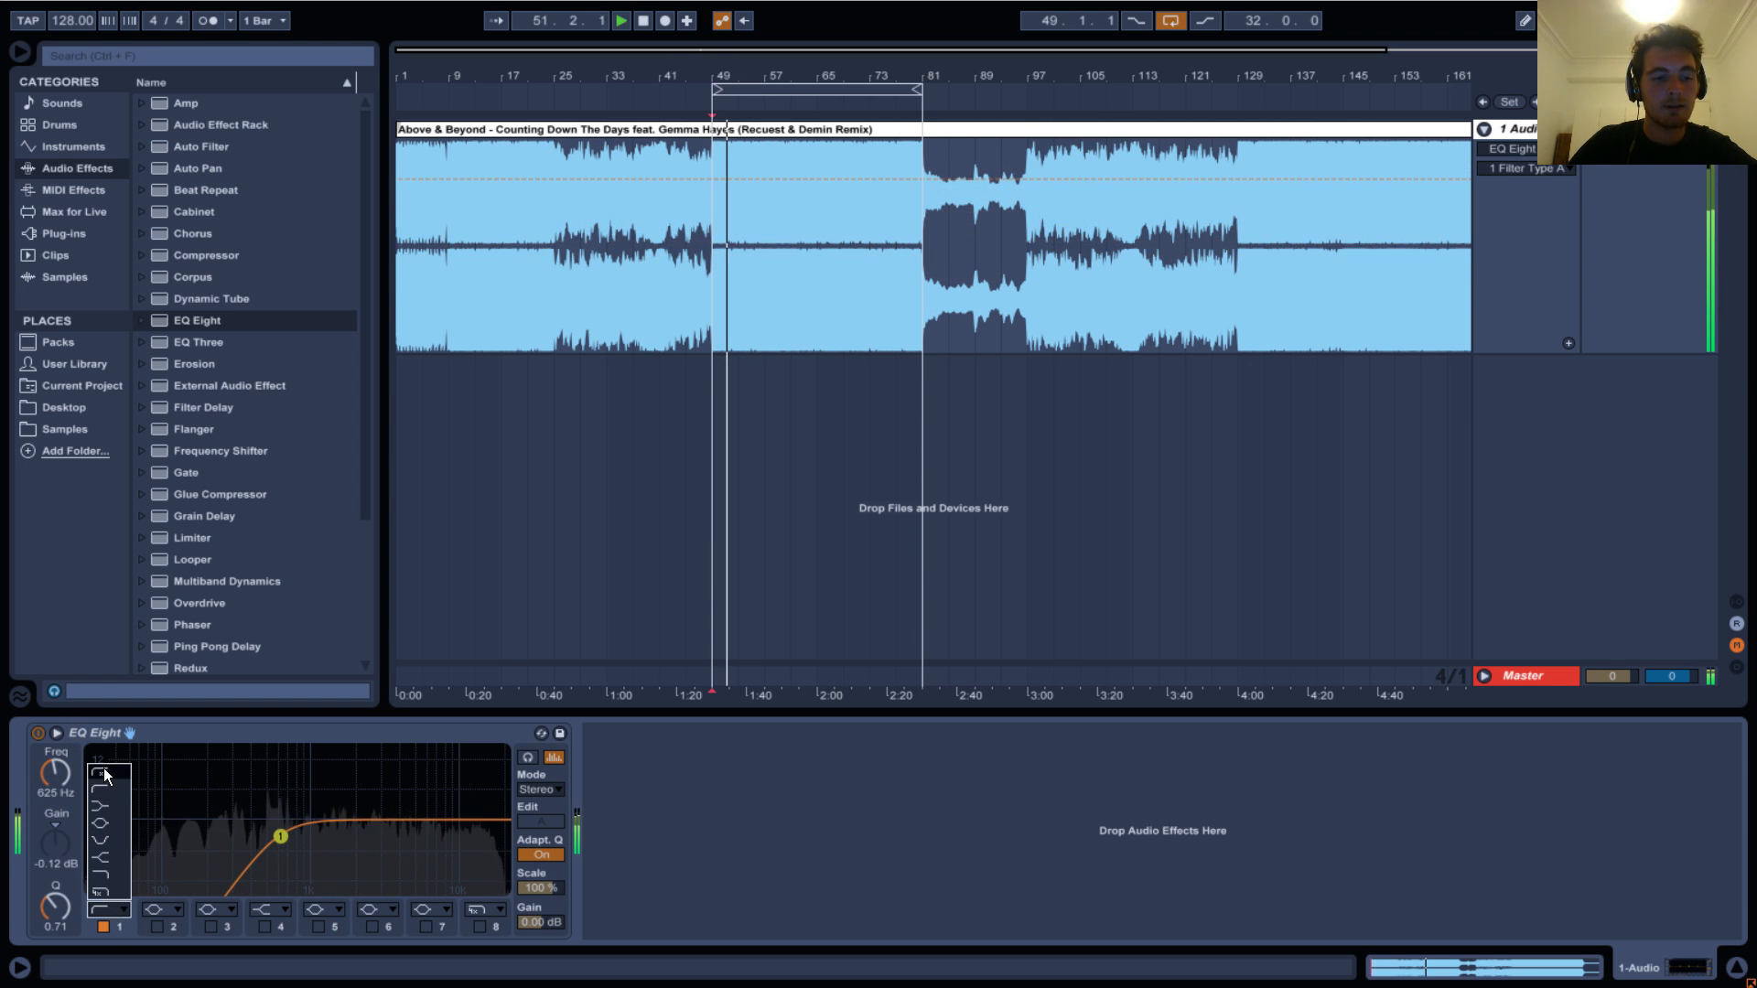
pyautogui.click(103, 767)
pyautogui.click(113, 915)
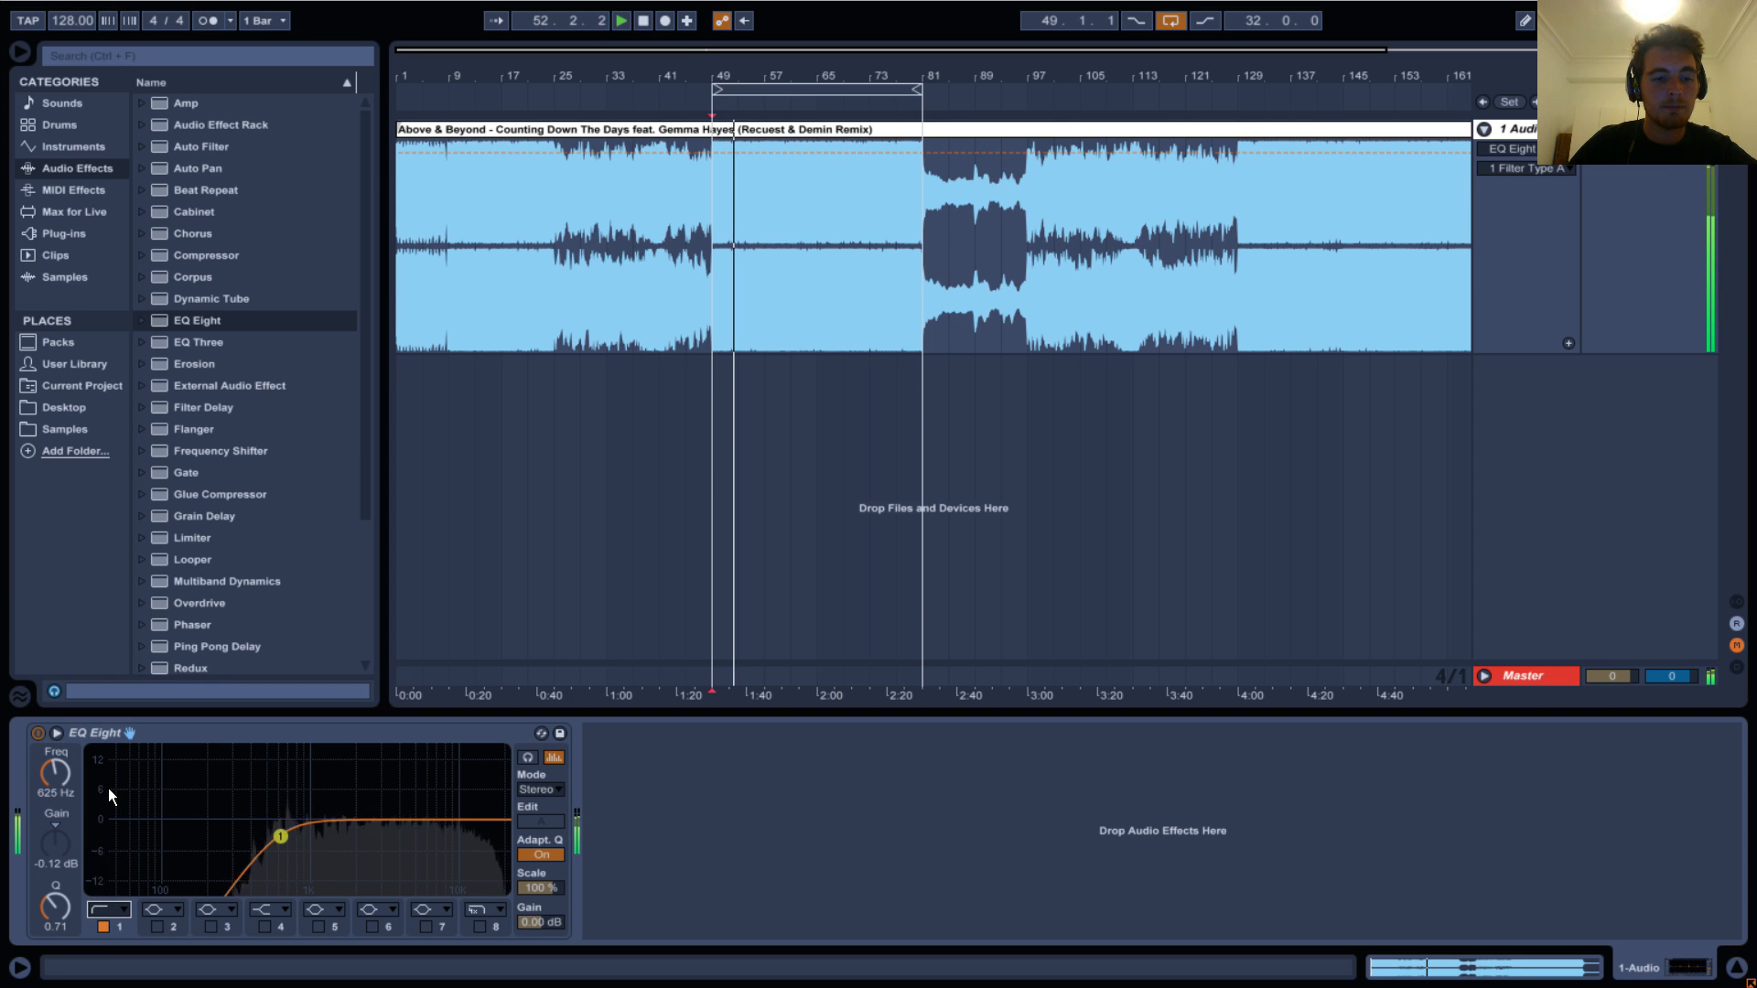
pyautogui.click(108, 788)
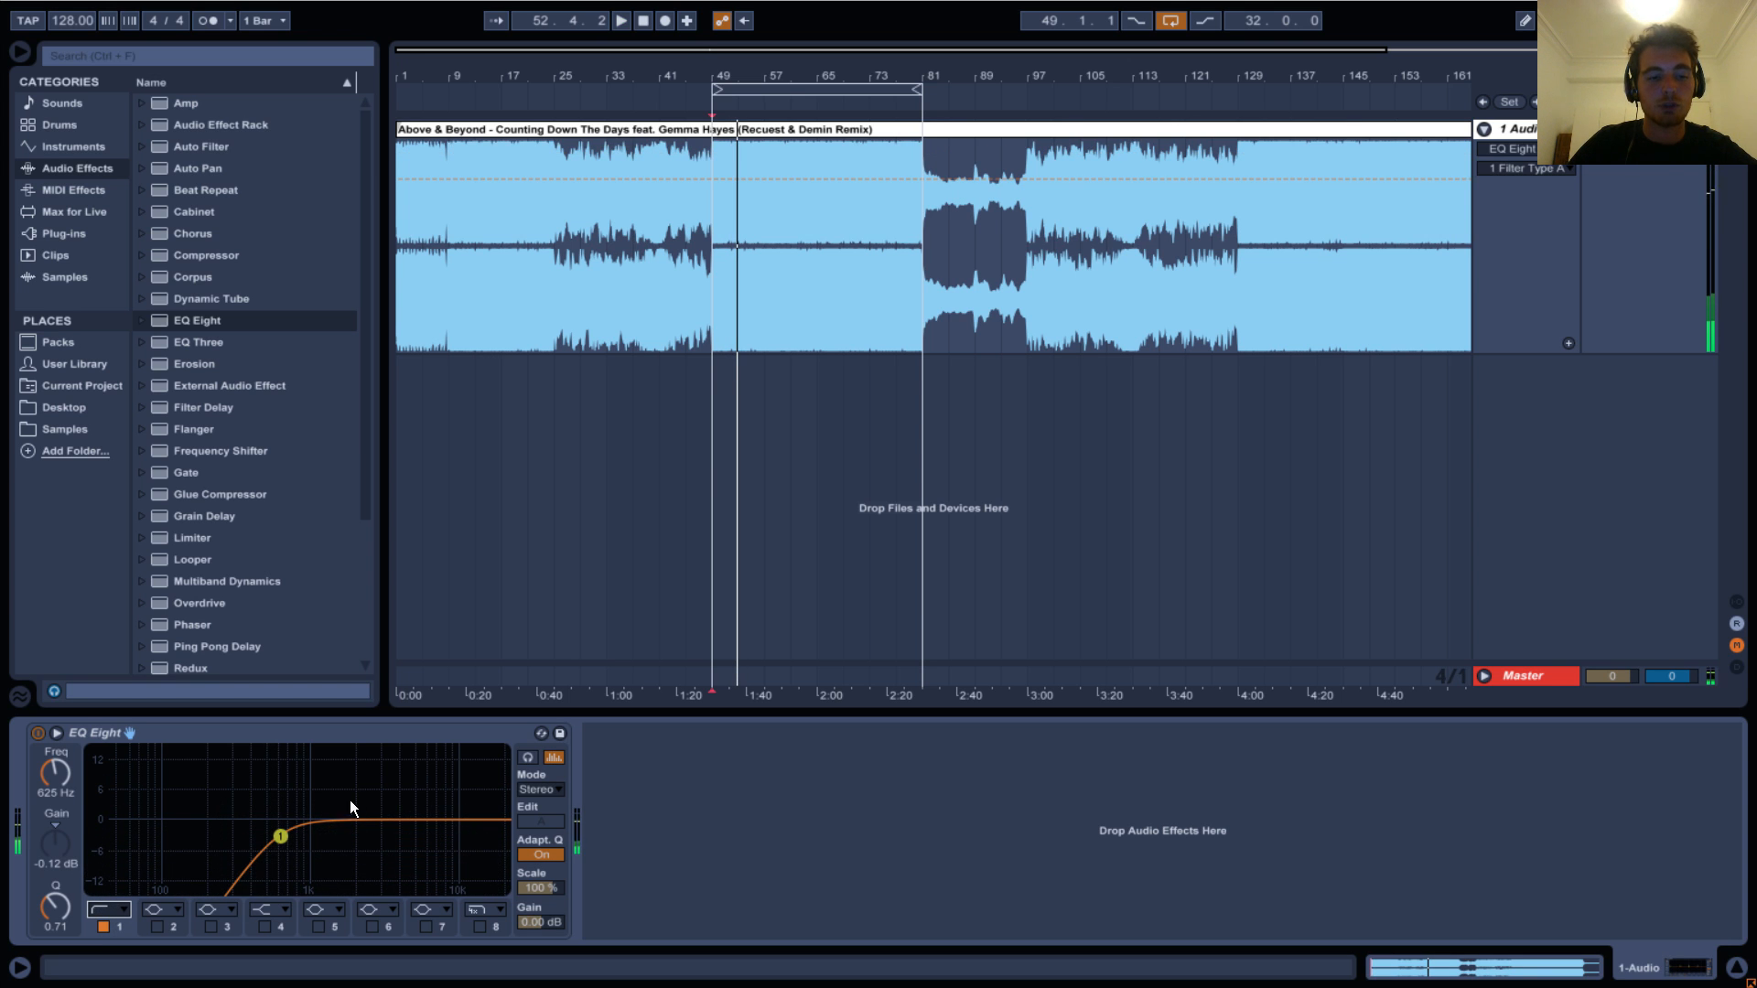
# Change band 1 to a low-shelf filter at about 491 Hz with -0.62 dB gain.
pyautogui.click(117, 910)
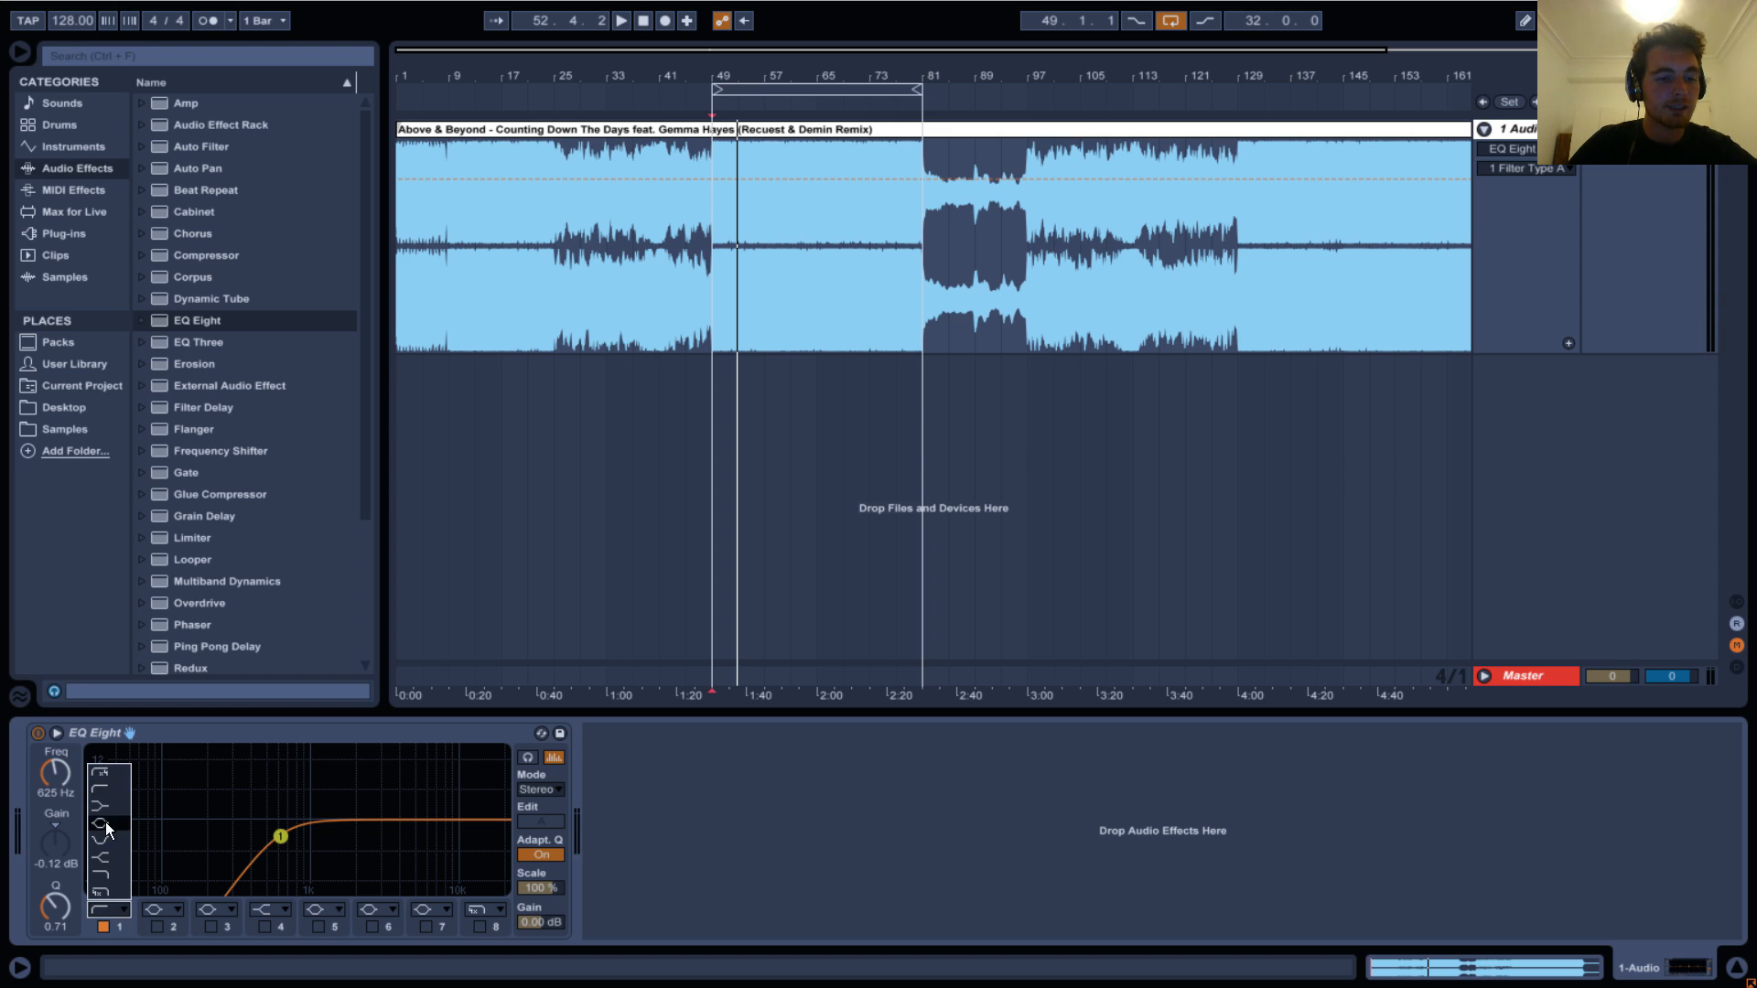
pyautogui.click(109, 806)
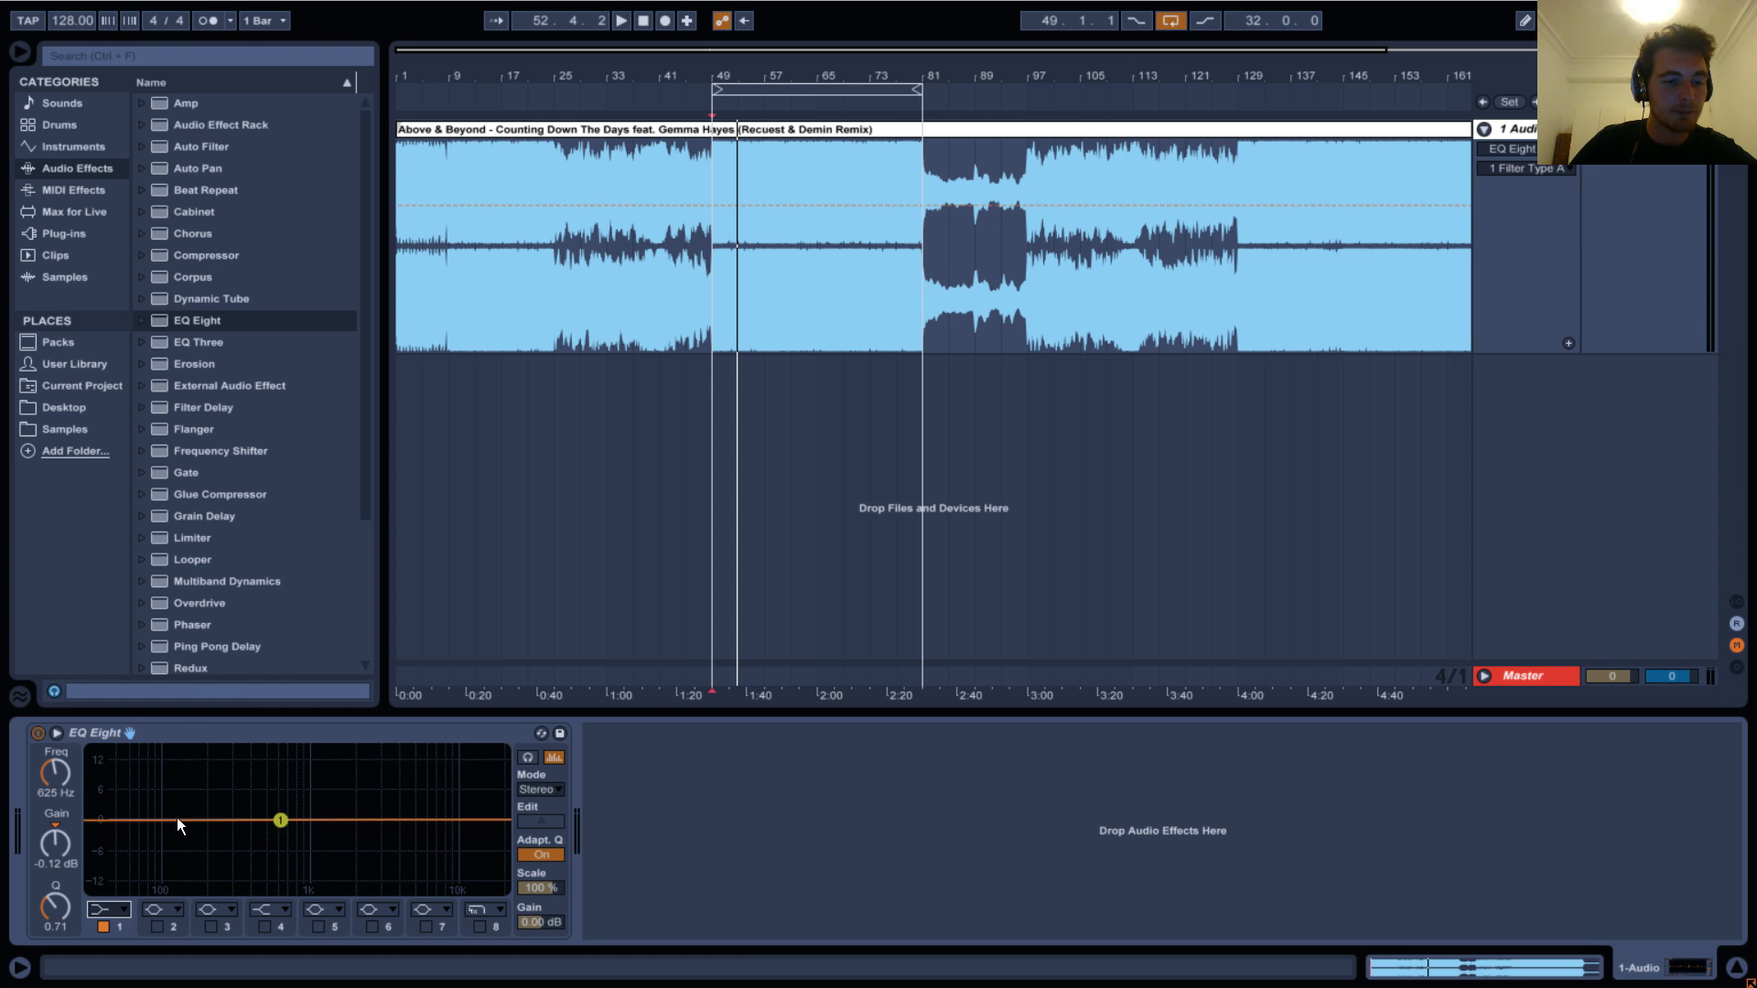
pyautogui.moveTo(284, 822)
pyautogui.mouseDown()
pyautogui.moveTo(243, 823)
pyautogui.moveTo(269, 822)
pyautogui.mouseUp()
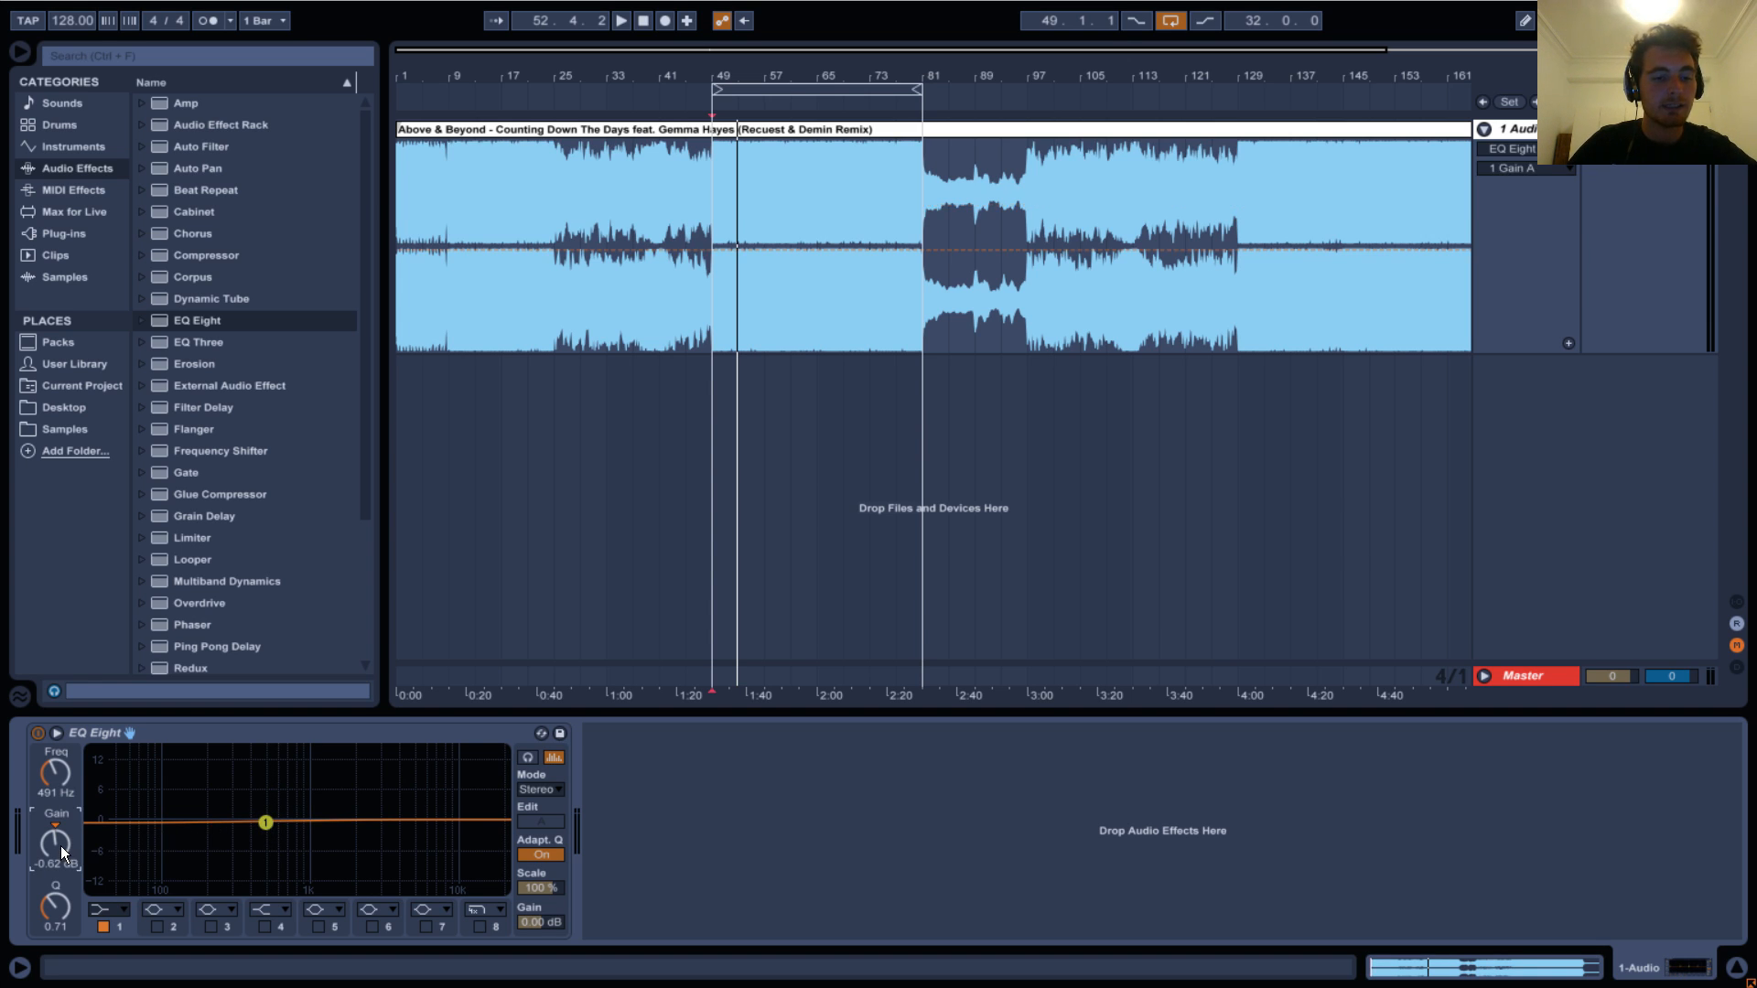
# Boost band 1's low shelf to about 7.38 dB, then cut it to -13.3 dB with a Q of 8.23.
pyautogui.moveTo(60, 846)
pyautogui.mouseDown()
pyautogui.moveTo(64, 828)
pyautogui.moveTo(73, 894)
pyautogui.moveTo(68, 810)
pyautogui.moveTo(63, 829)
pyautogui.mouseUp()
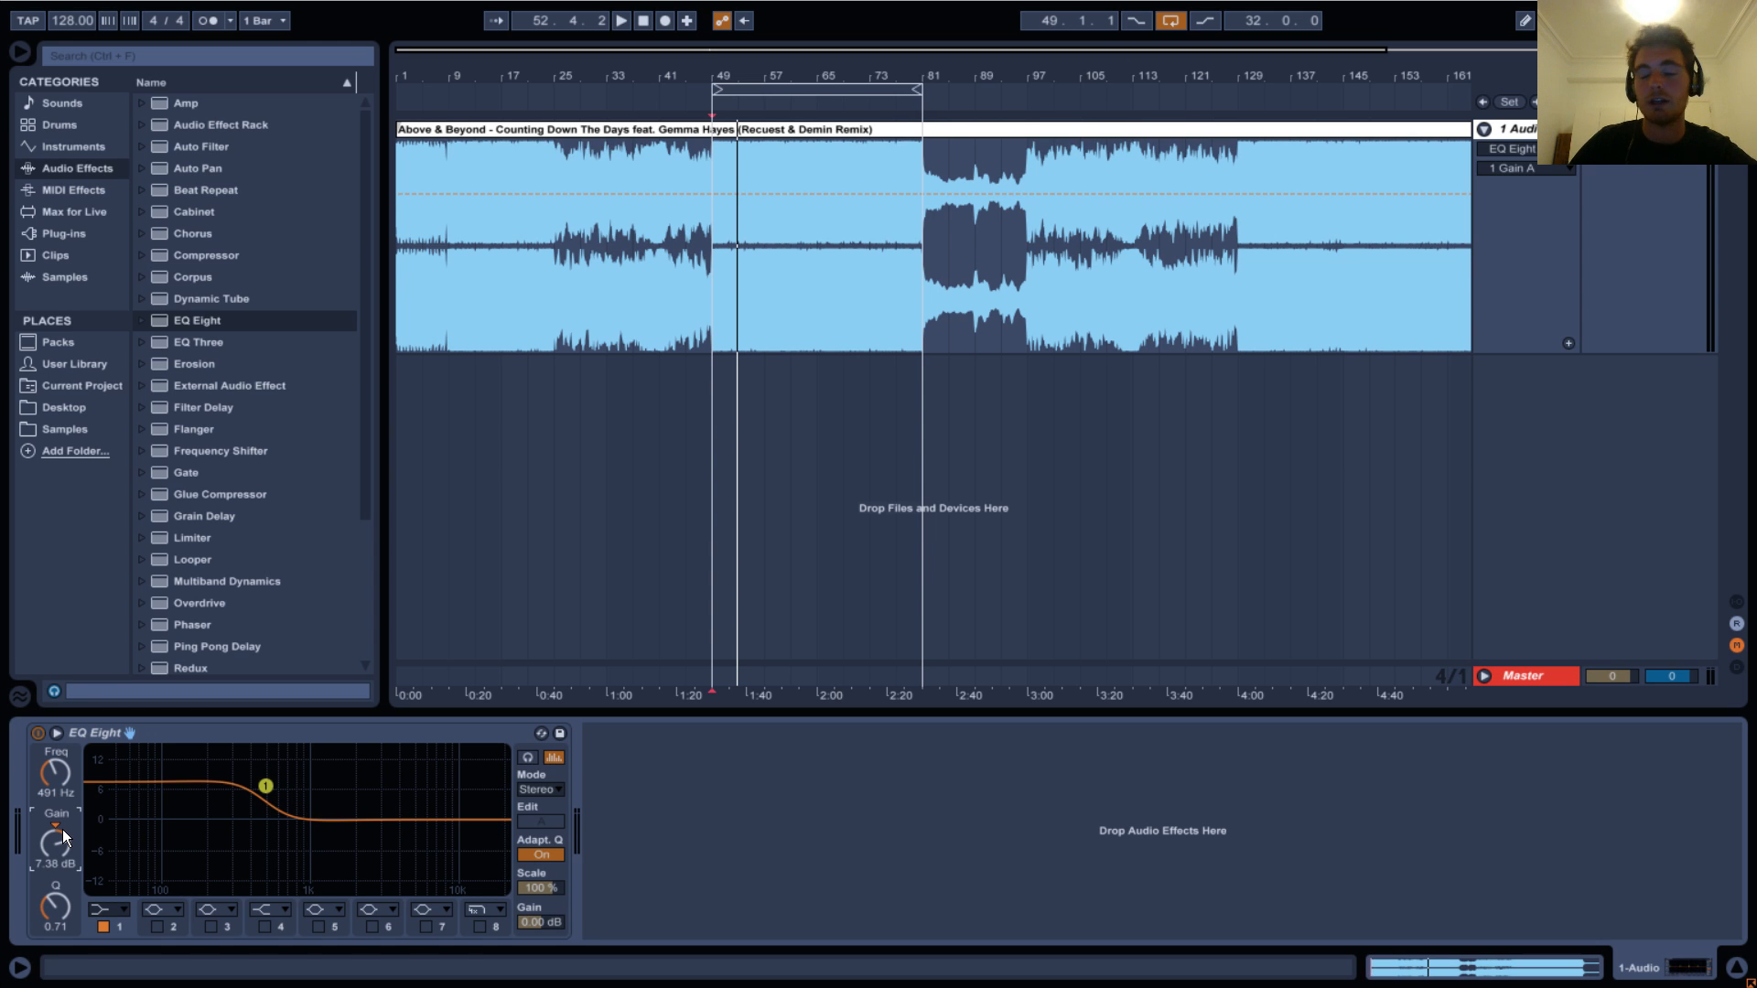
pyautogui.moveTo(63, 829)
pyautogui.mouseDown()
pyautogui.moveTo(56, 984)
pyautogui.moveTo(57, 879)
pyautogui.moveTo(73, 984)
pyautogui.moveTo(74, 833)
pyautogui.mouseUp()
pyautogui.press('space')
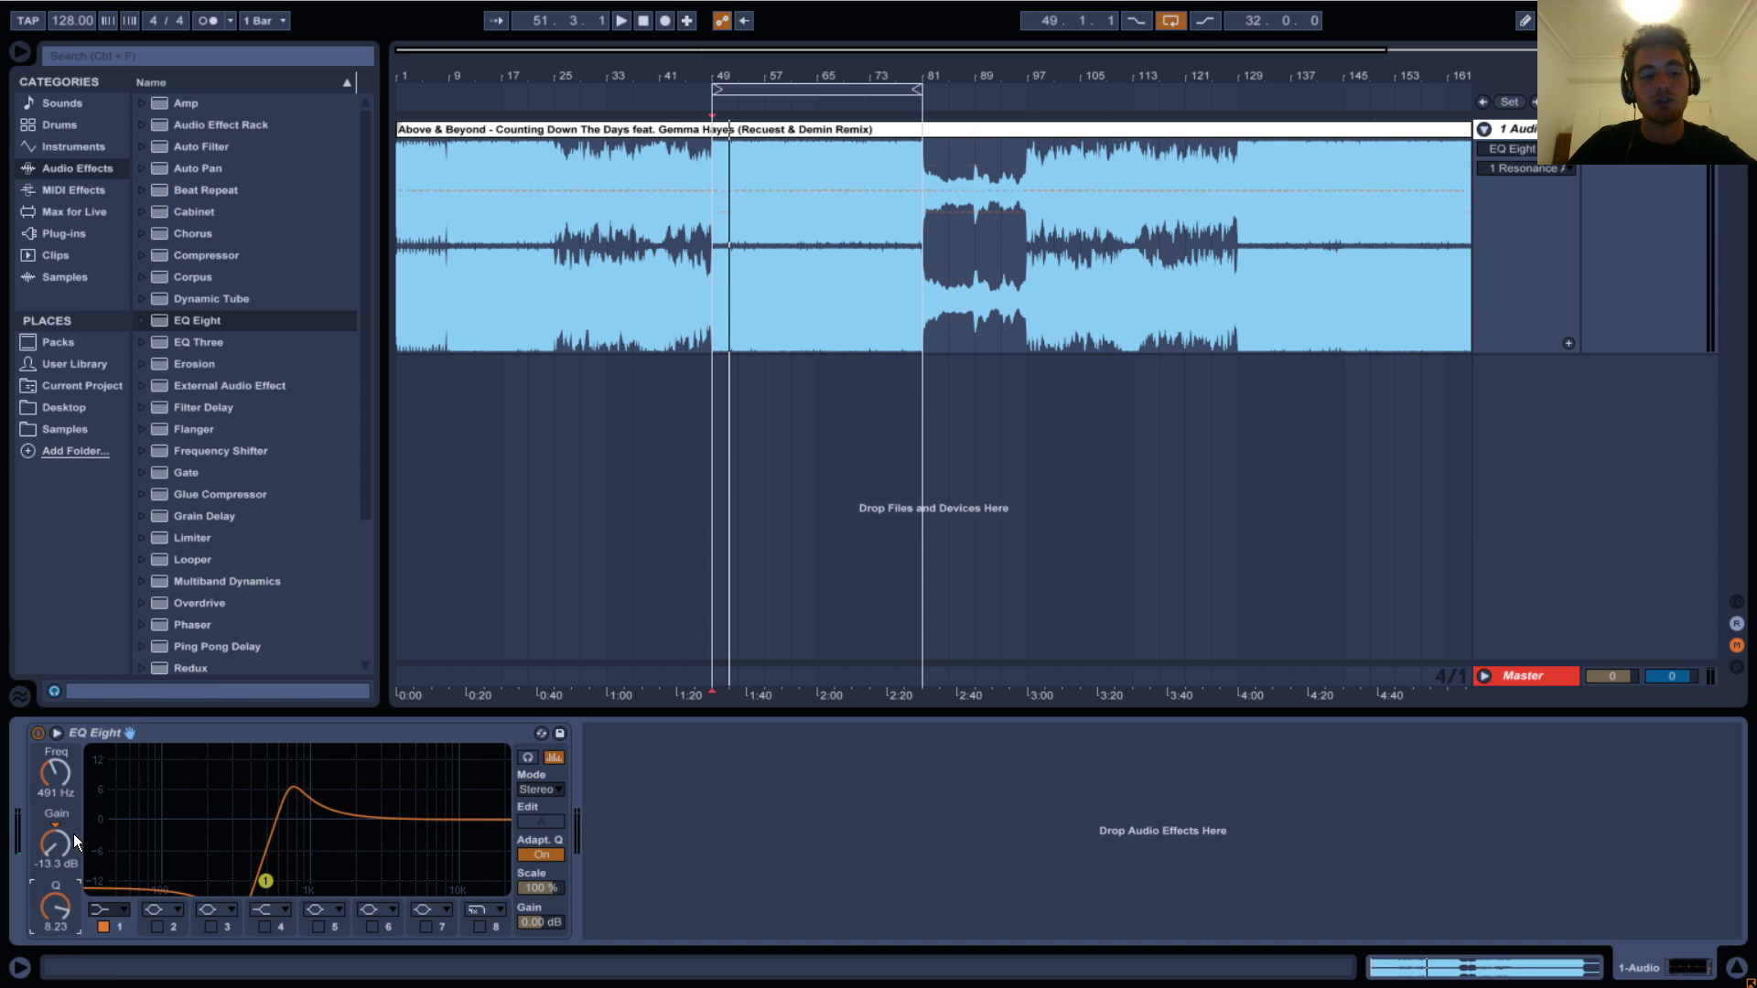
# Lower the low shelf's Q to 0.10 during playback and set it to about 300 Hz with -11.7 dB gain.
pyautogui.moveTo(79, 961)
pyautogui.mouseDown()
pyautogui.moveTo(61, 840)
pyautogui.moveTo(55, 984)
pyautogui.mouseUp()
pyautogui.press('space')
pyautogui.moveTo(55, 906); pyautogui.dragTo(54, 983)
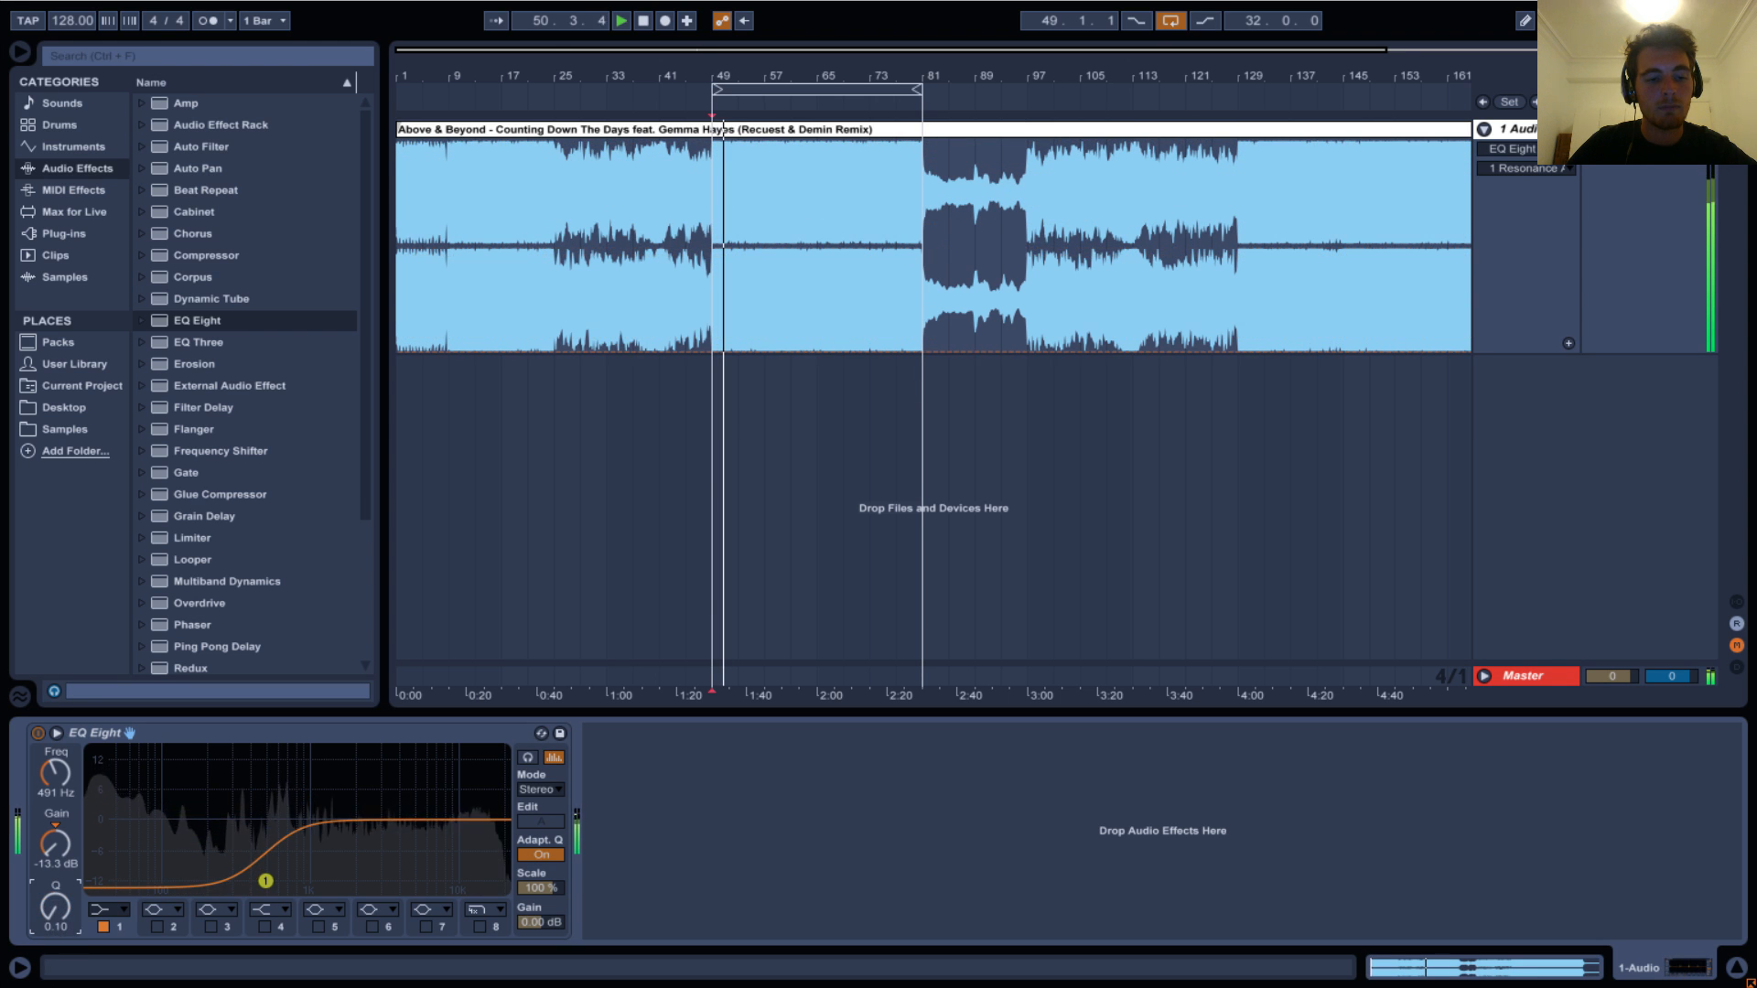
pyautogui.moveTo(55, 846); pyautogui.dragTo(64, 945)
pyautogui.moveTo(51, 787); pyautogui.dragTo(64, 746)
pyautogui.press('space')
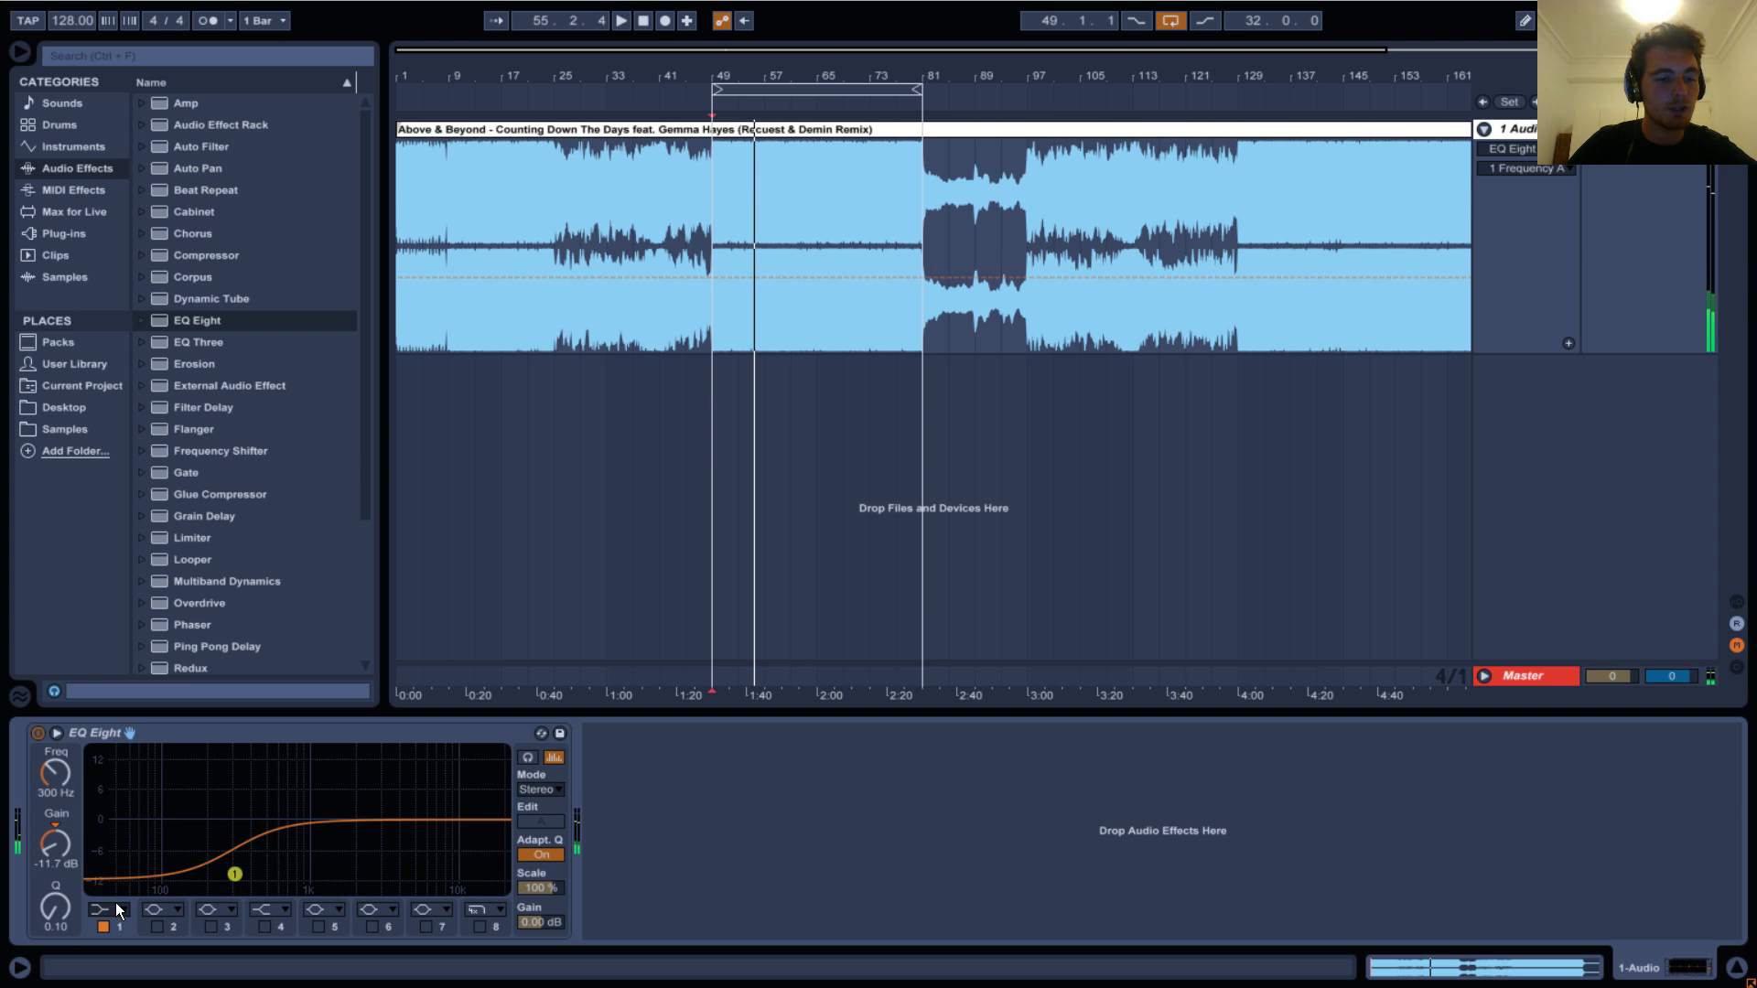
# Change band 1 to a bell filter and reset its Q, gain and frequency to their defaults.
pyautogui.click(115, 905)
pyautogui.click(116, 825)
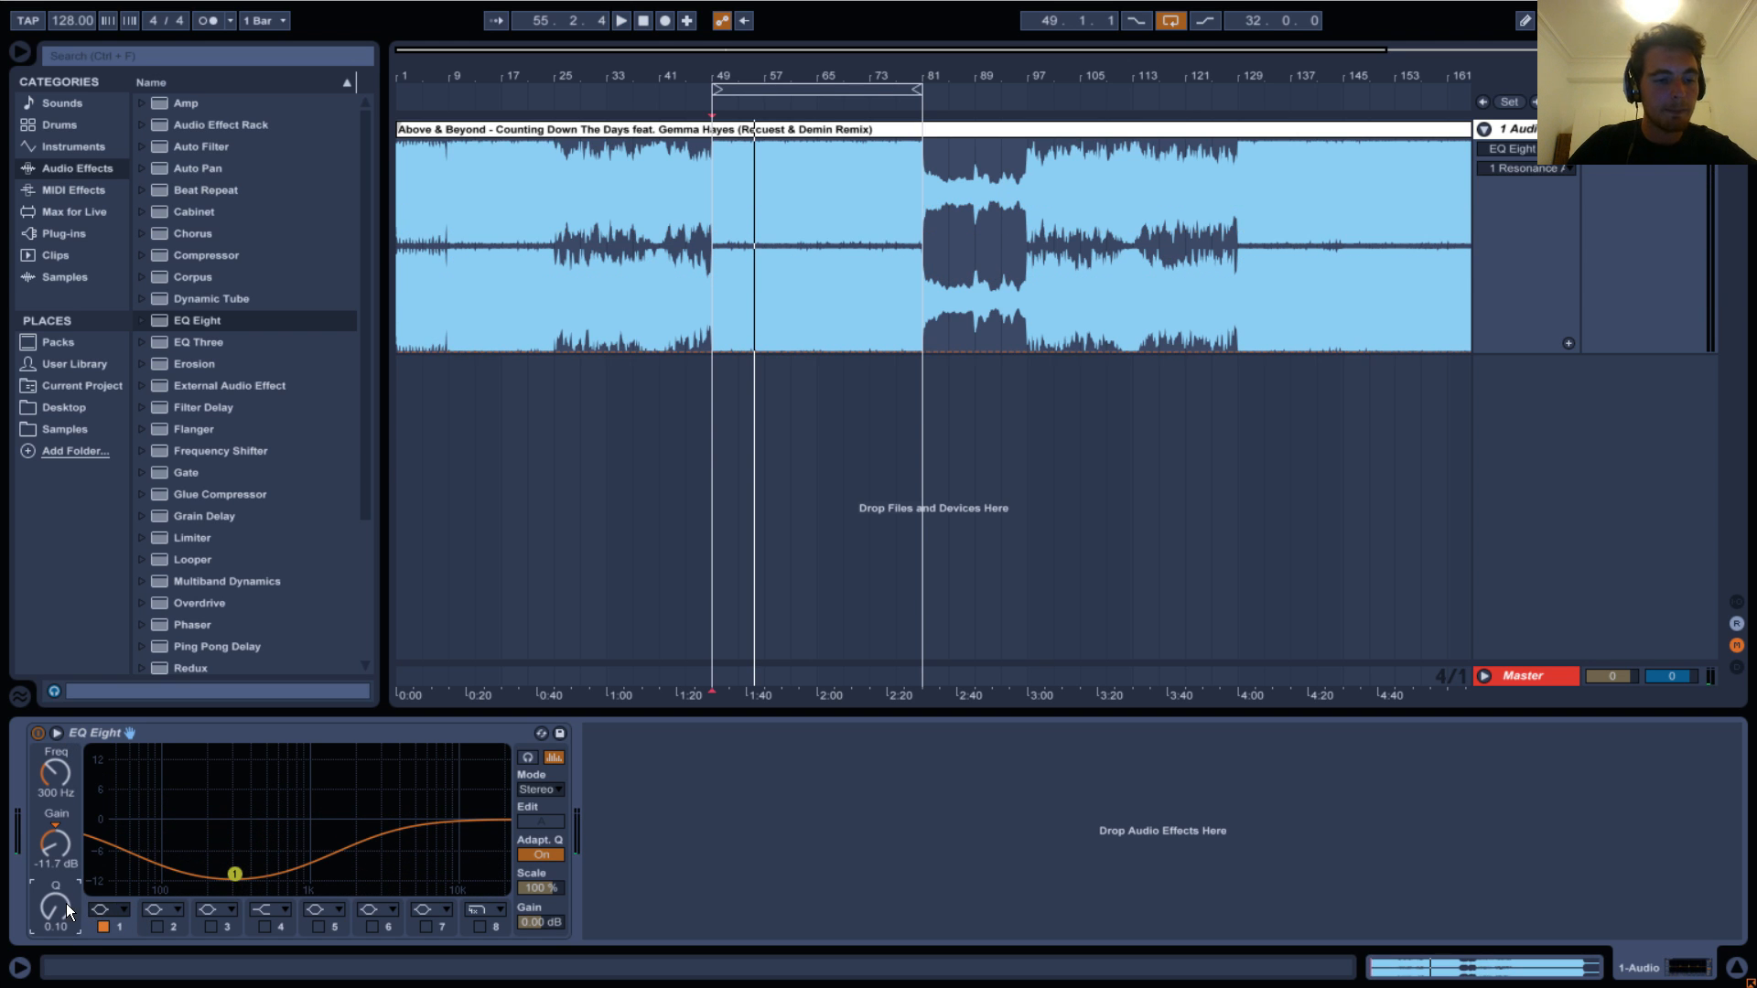
pyautogui.press('Delete')
pyautogui.click(57, 846)
pyautogui.press('Delete')
pyautogui.click(62, 787)
pyautogui.press('Delete')
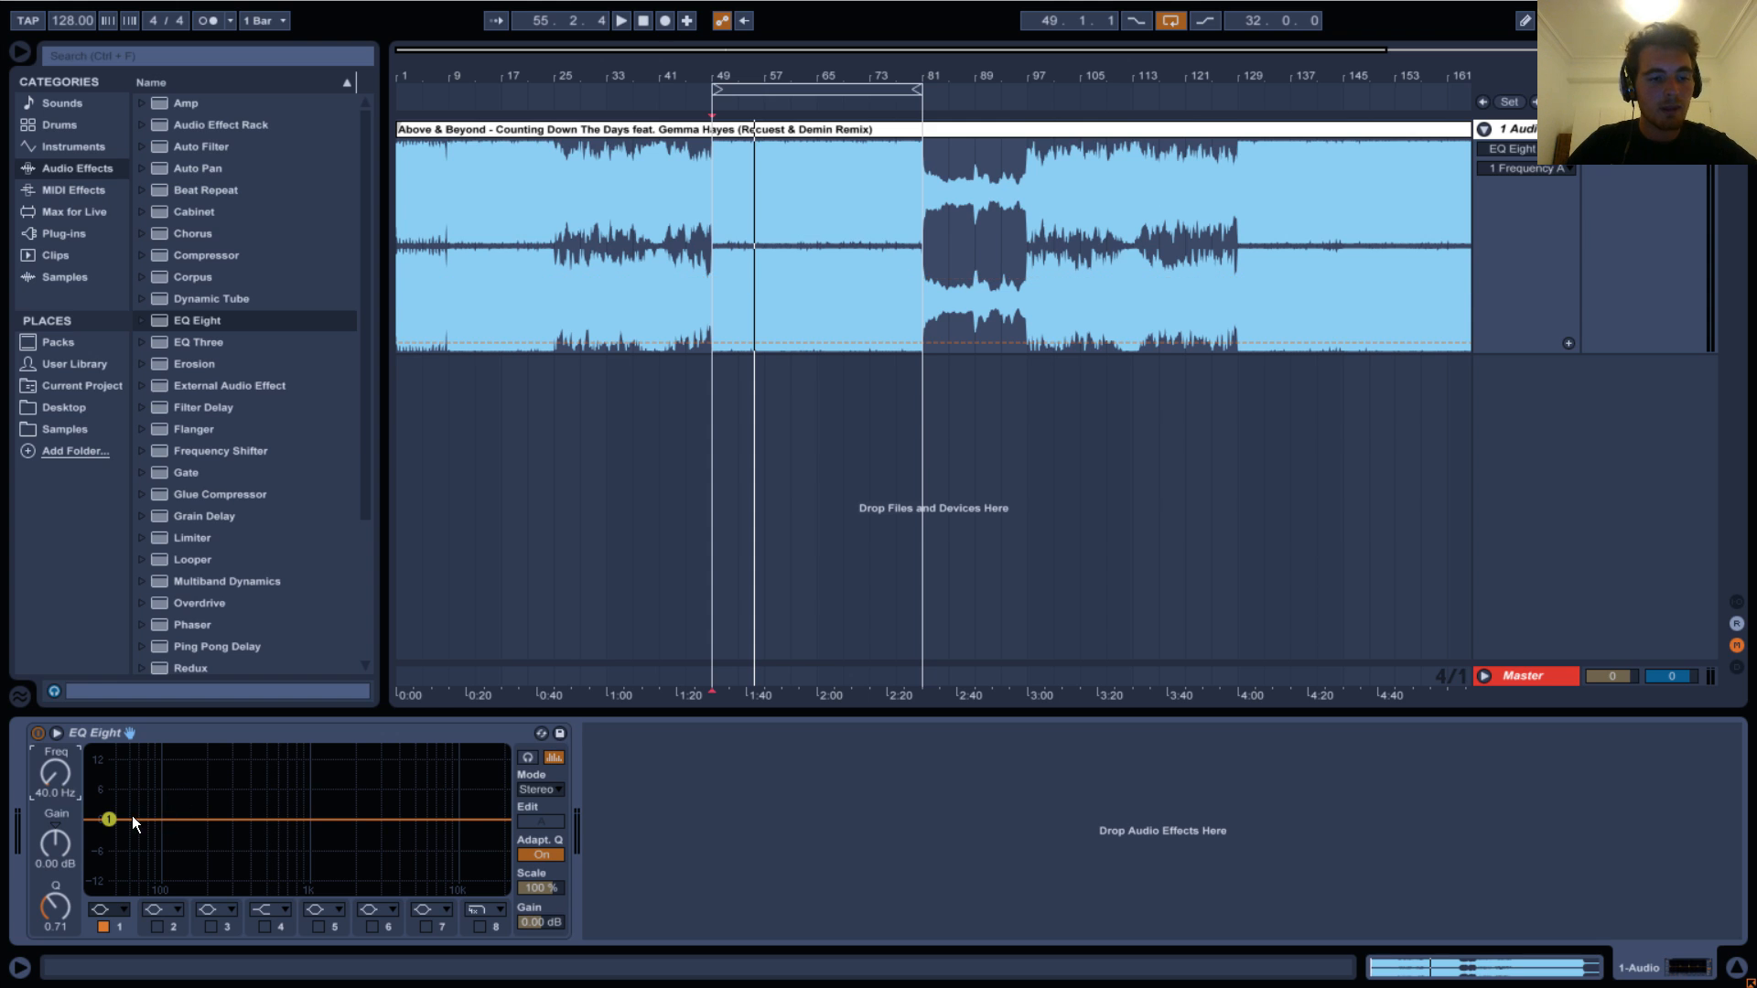
# Boost the bell to about 10.5 dB near 984 Hz, then sweep it up to about 3.88 kHz during playback.
pyautogui.moveTo(112, 820); pyautogui.dragTo(311, 773)
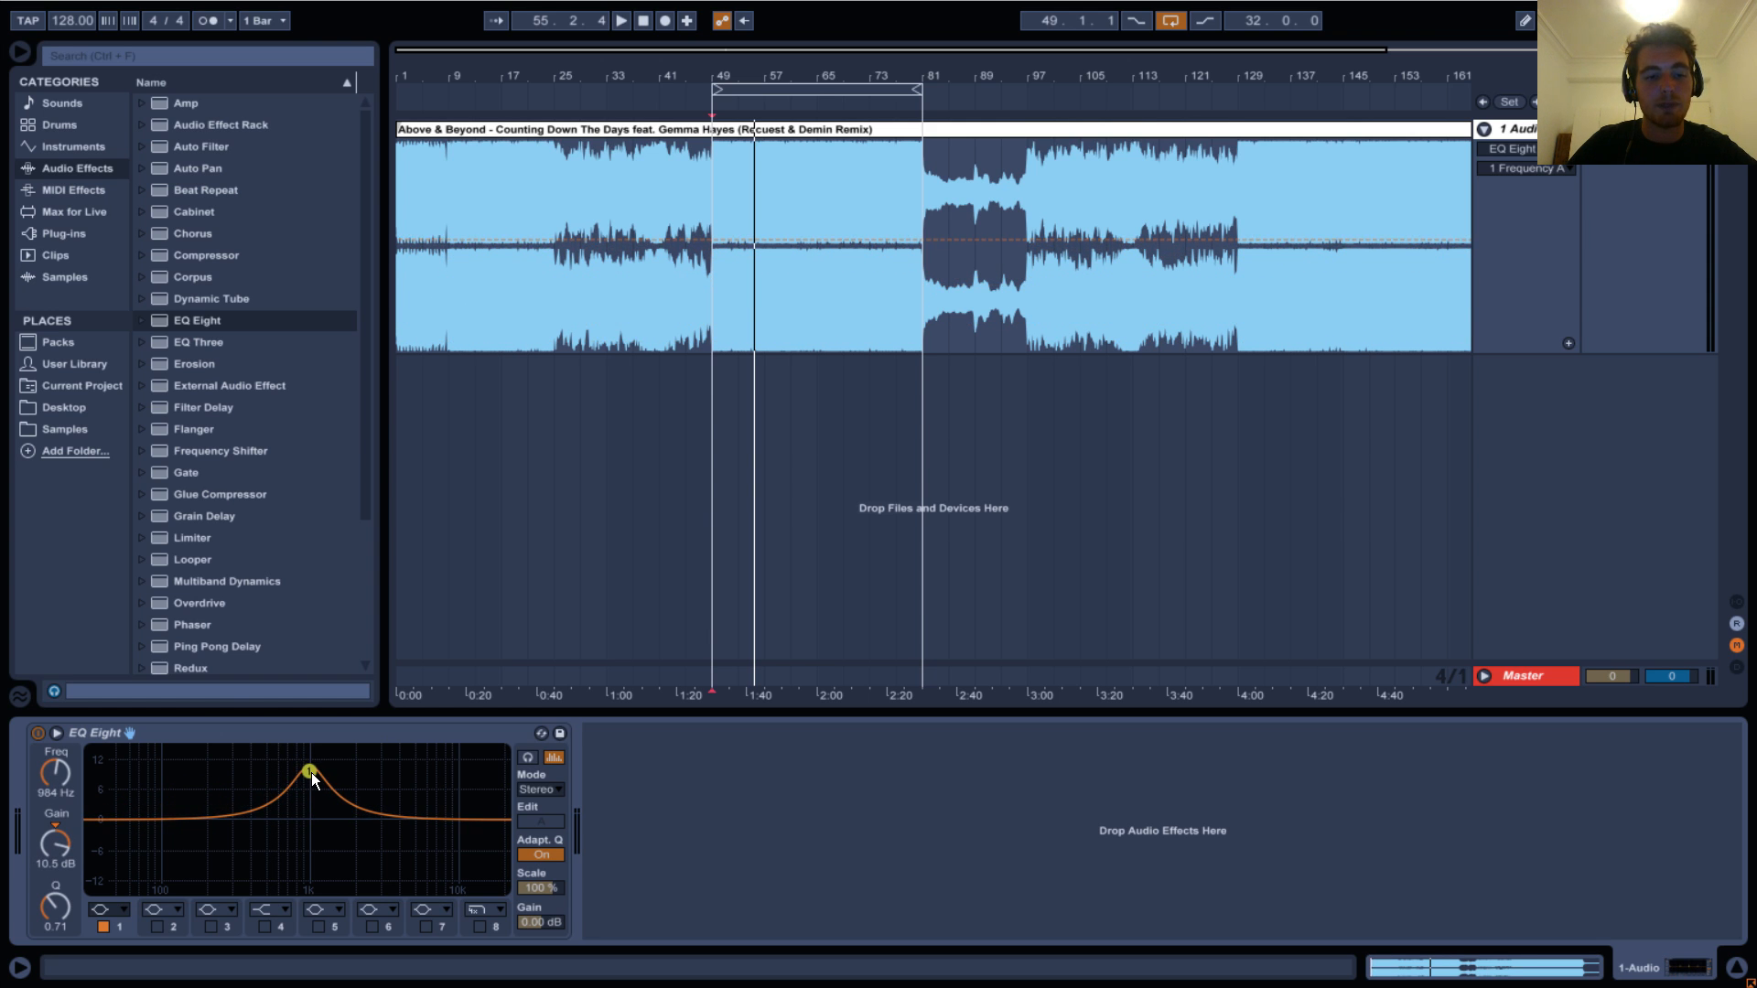
pyautogui.press('space')
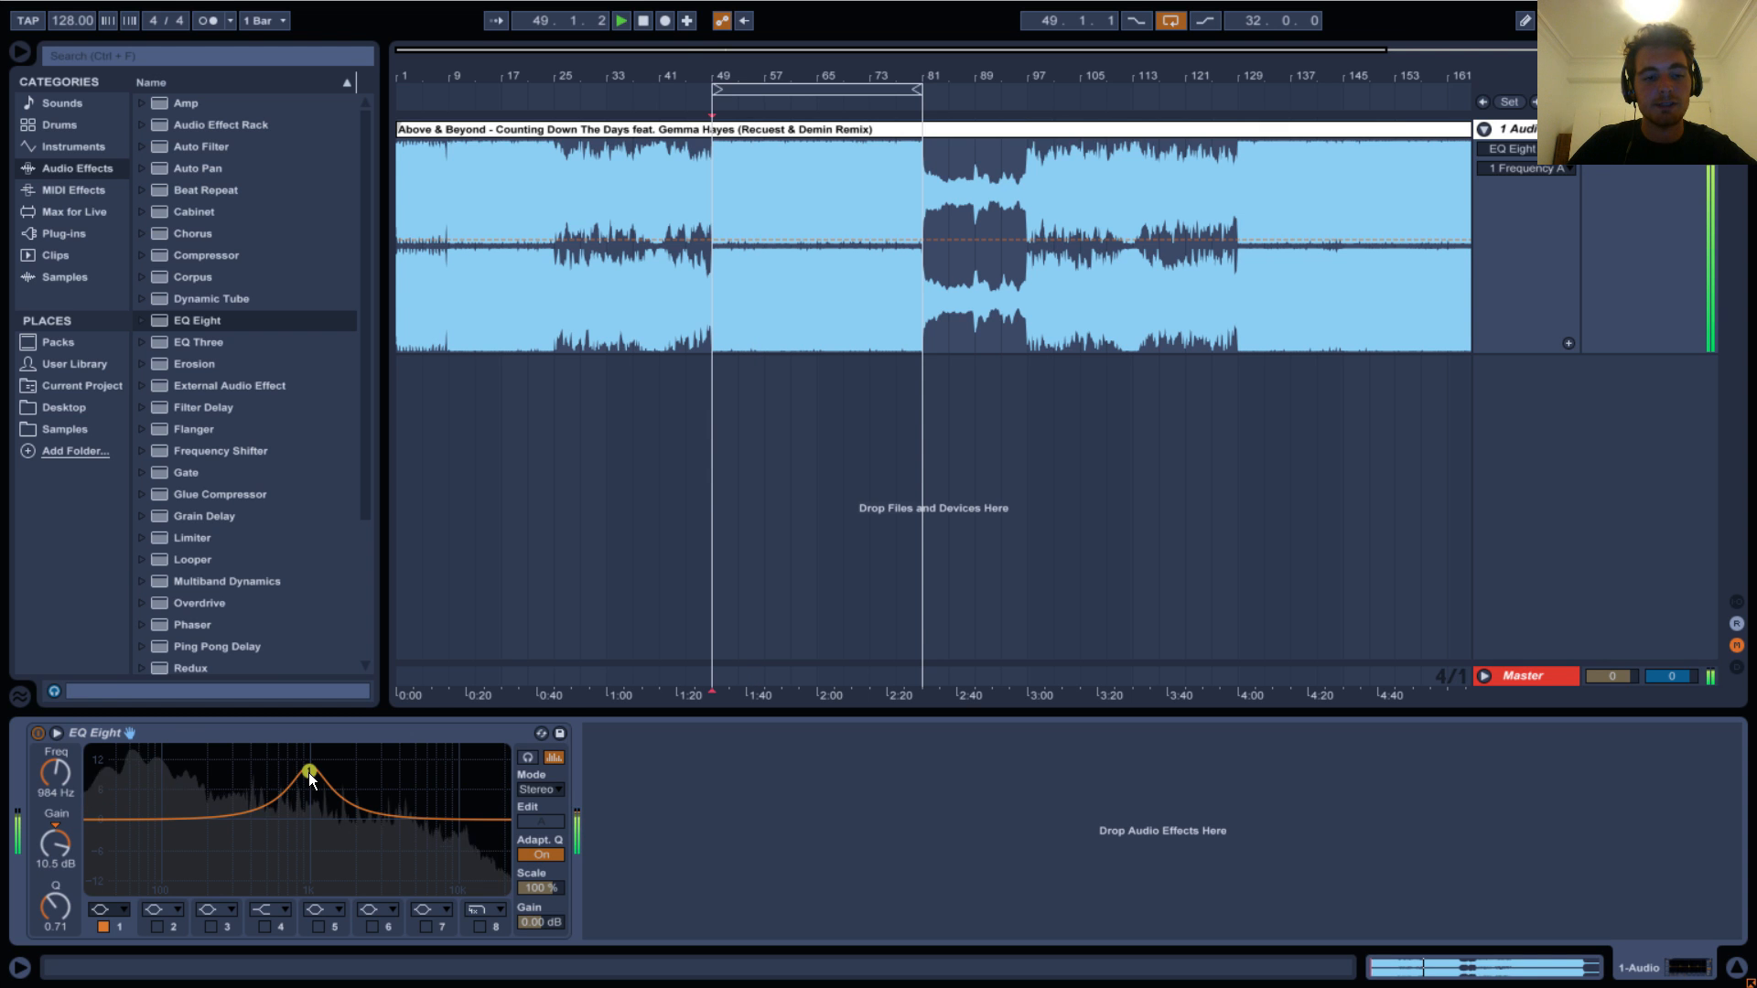
pyautogui.moveTo(309, 772); pyautogui.dragTo(383, 770)
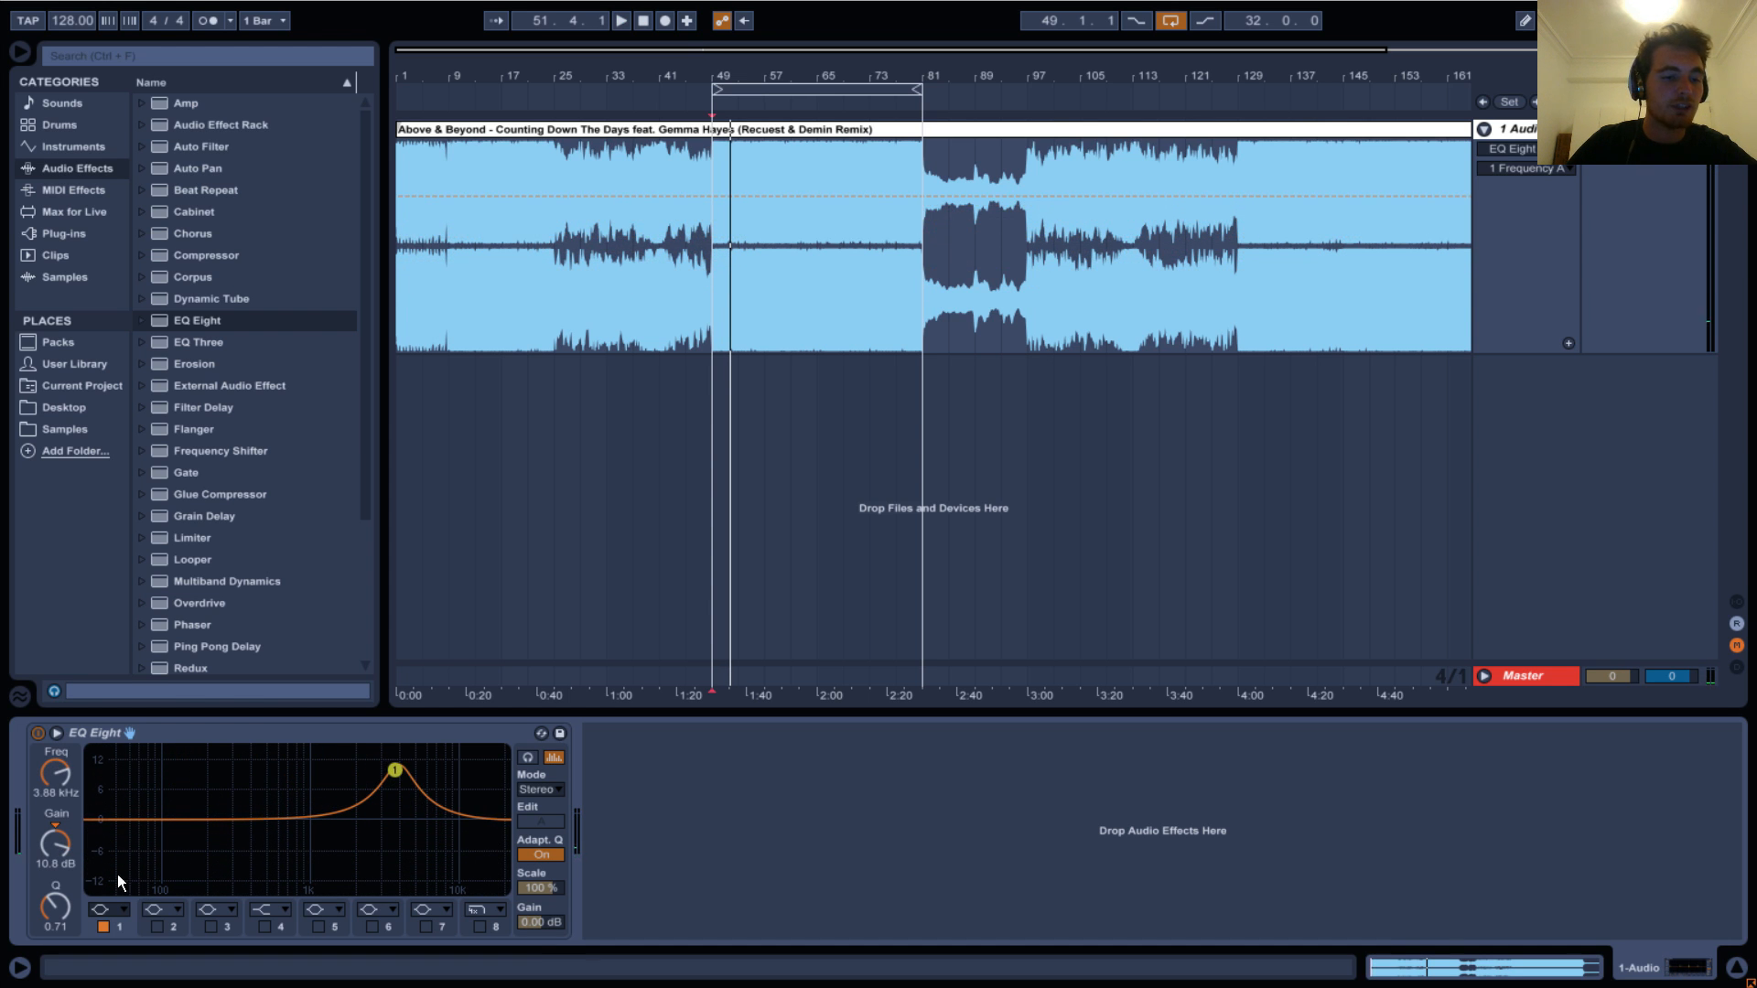
# Compare a wide Q of 0.18 with a narrow 14.6 on the bell, playing the narrow boost at about 12.5 dB near 984 Hz.
pyautogui.moveTo(57, 906); pyautogui.dragTo(74, 941)
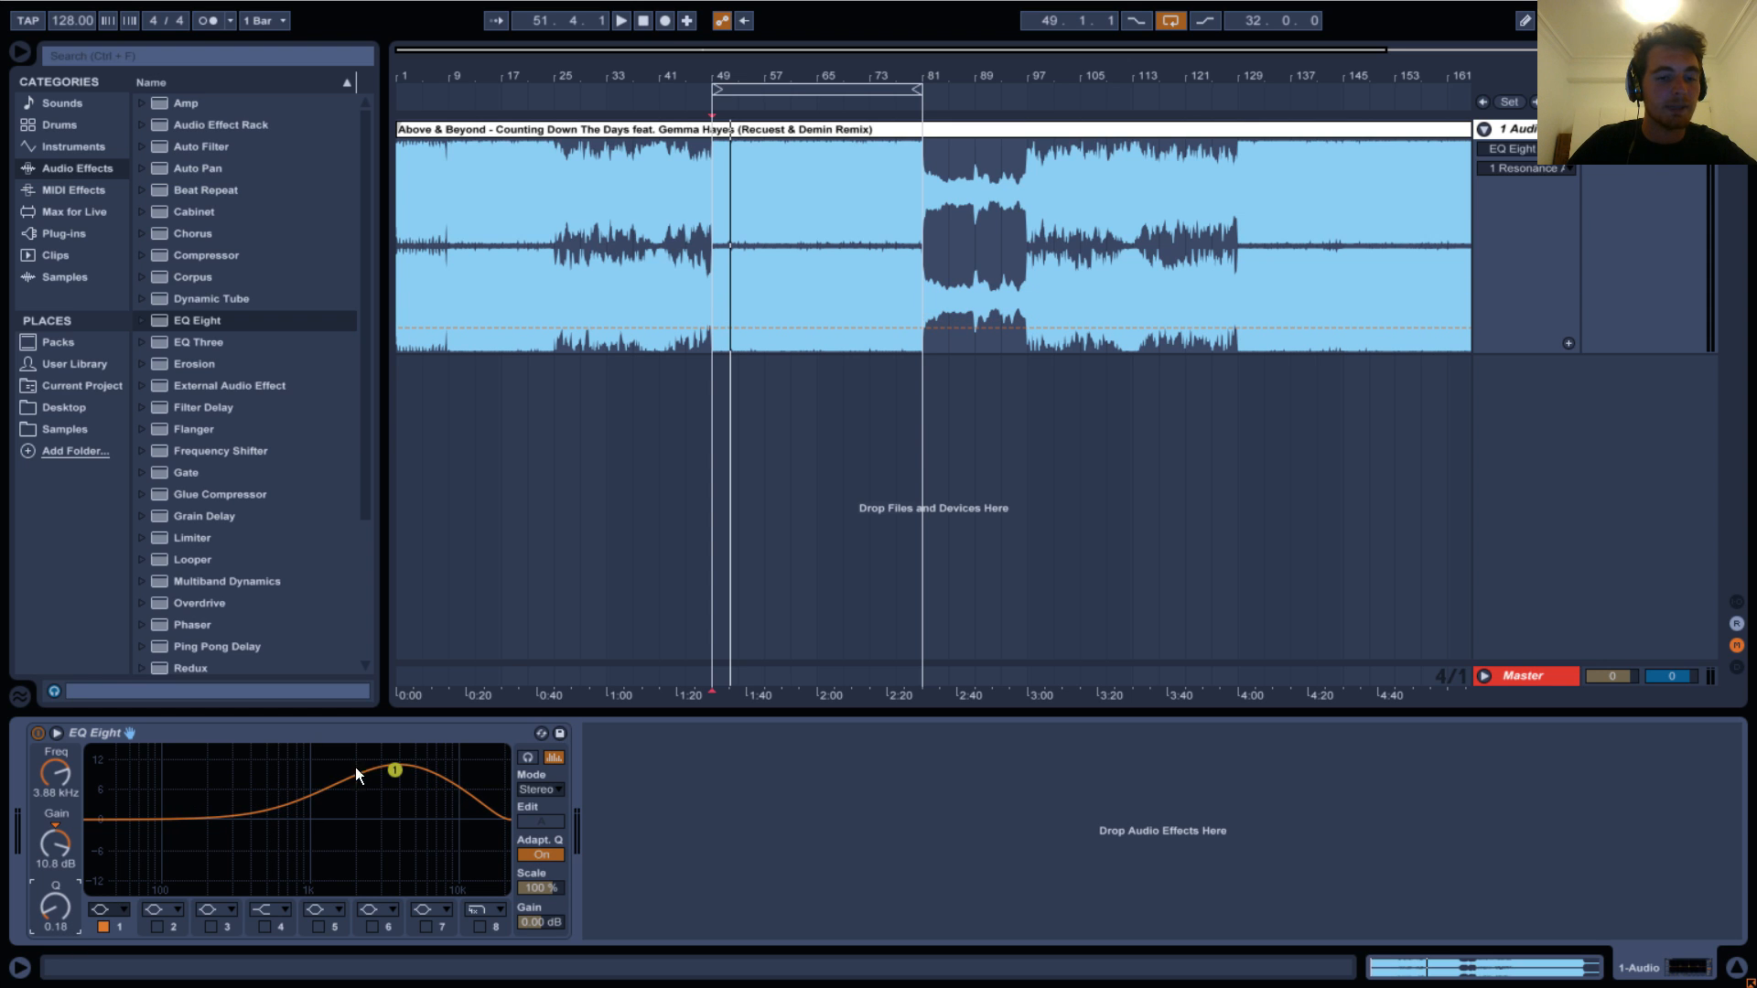
pyautogui.moveTo(397, 772); pyautogui.dragTo(312, 784)
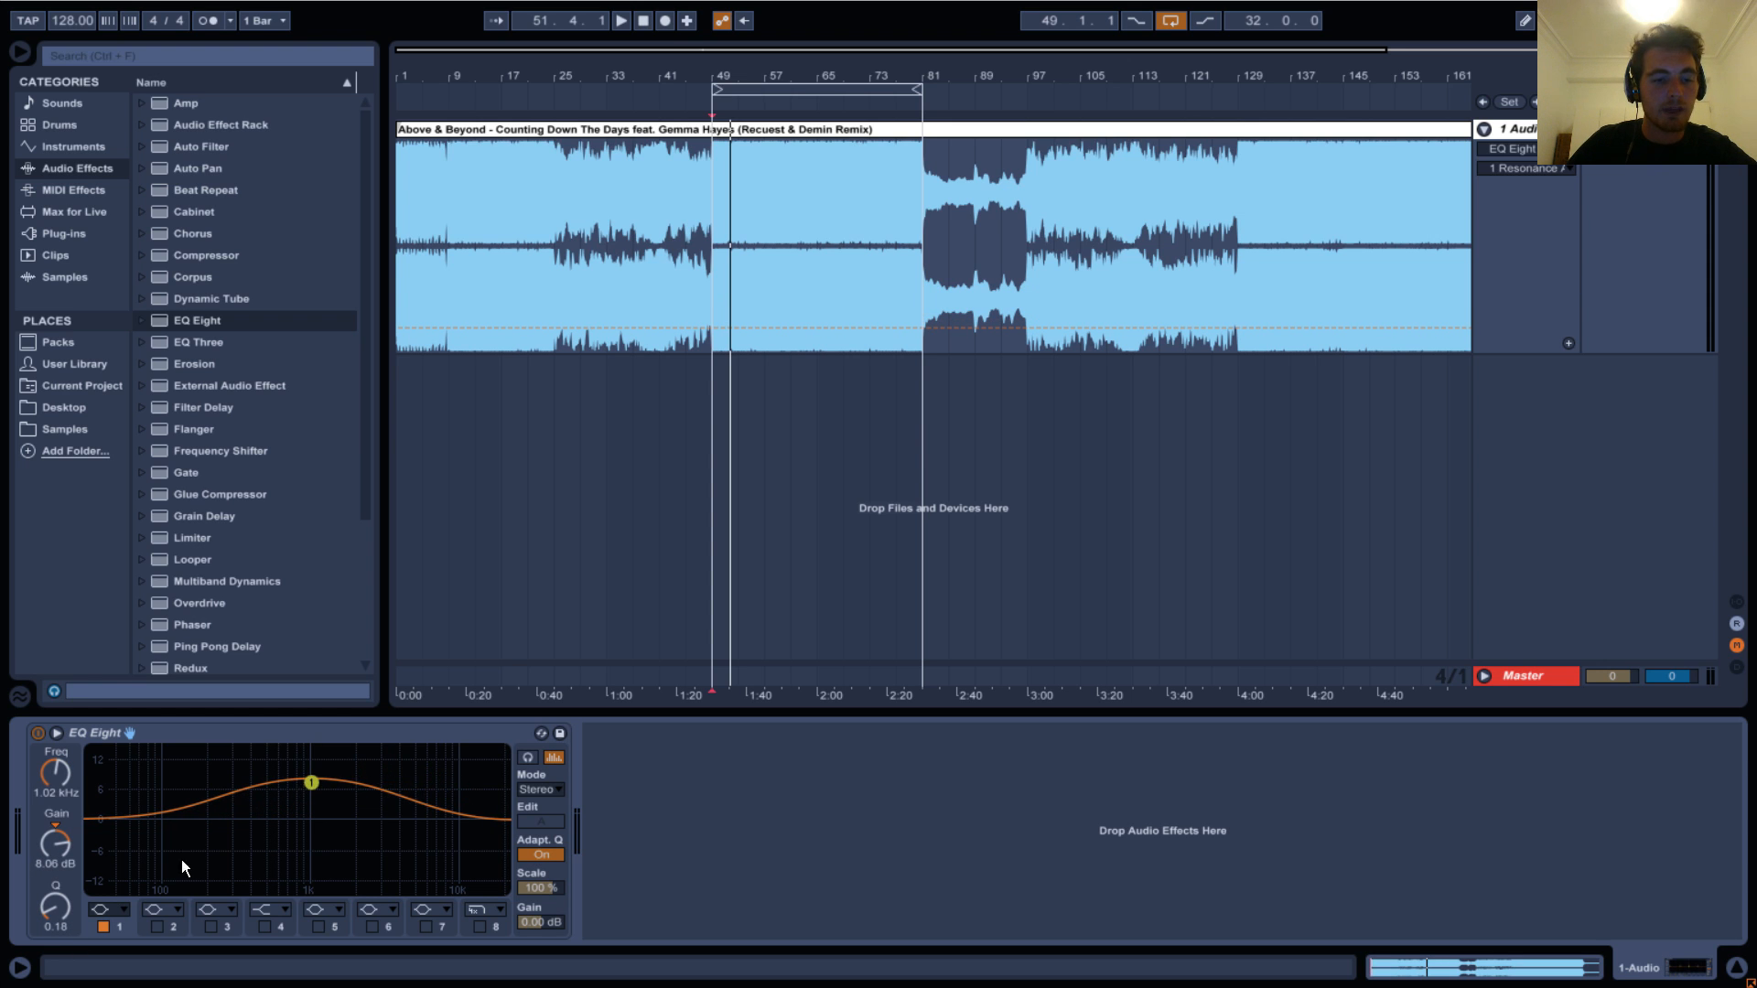
pyautogui.moveTo(54, 911); pyautogui.dragTo(69, 789)
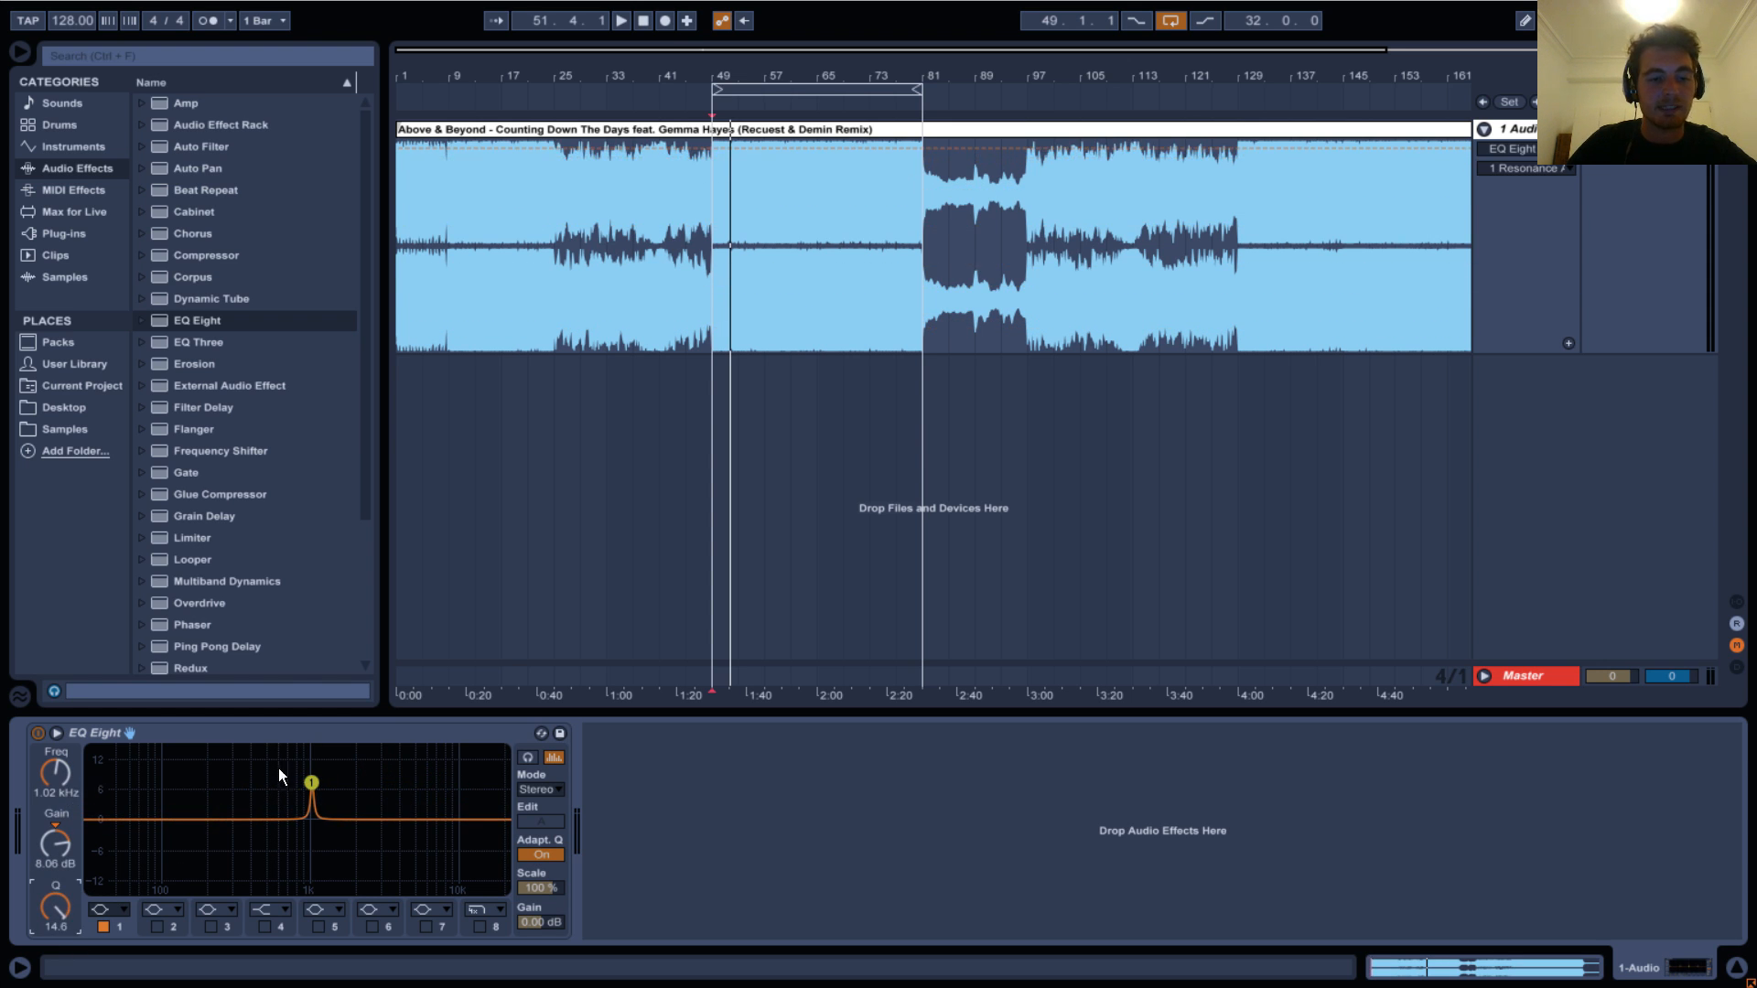
pyautogui.moveTo(313, 760); pyautogui.dragTo(311, 759)
pyautogui.press('space')
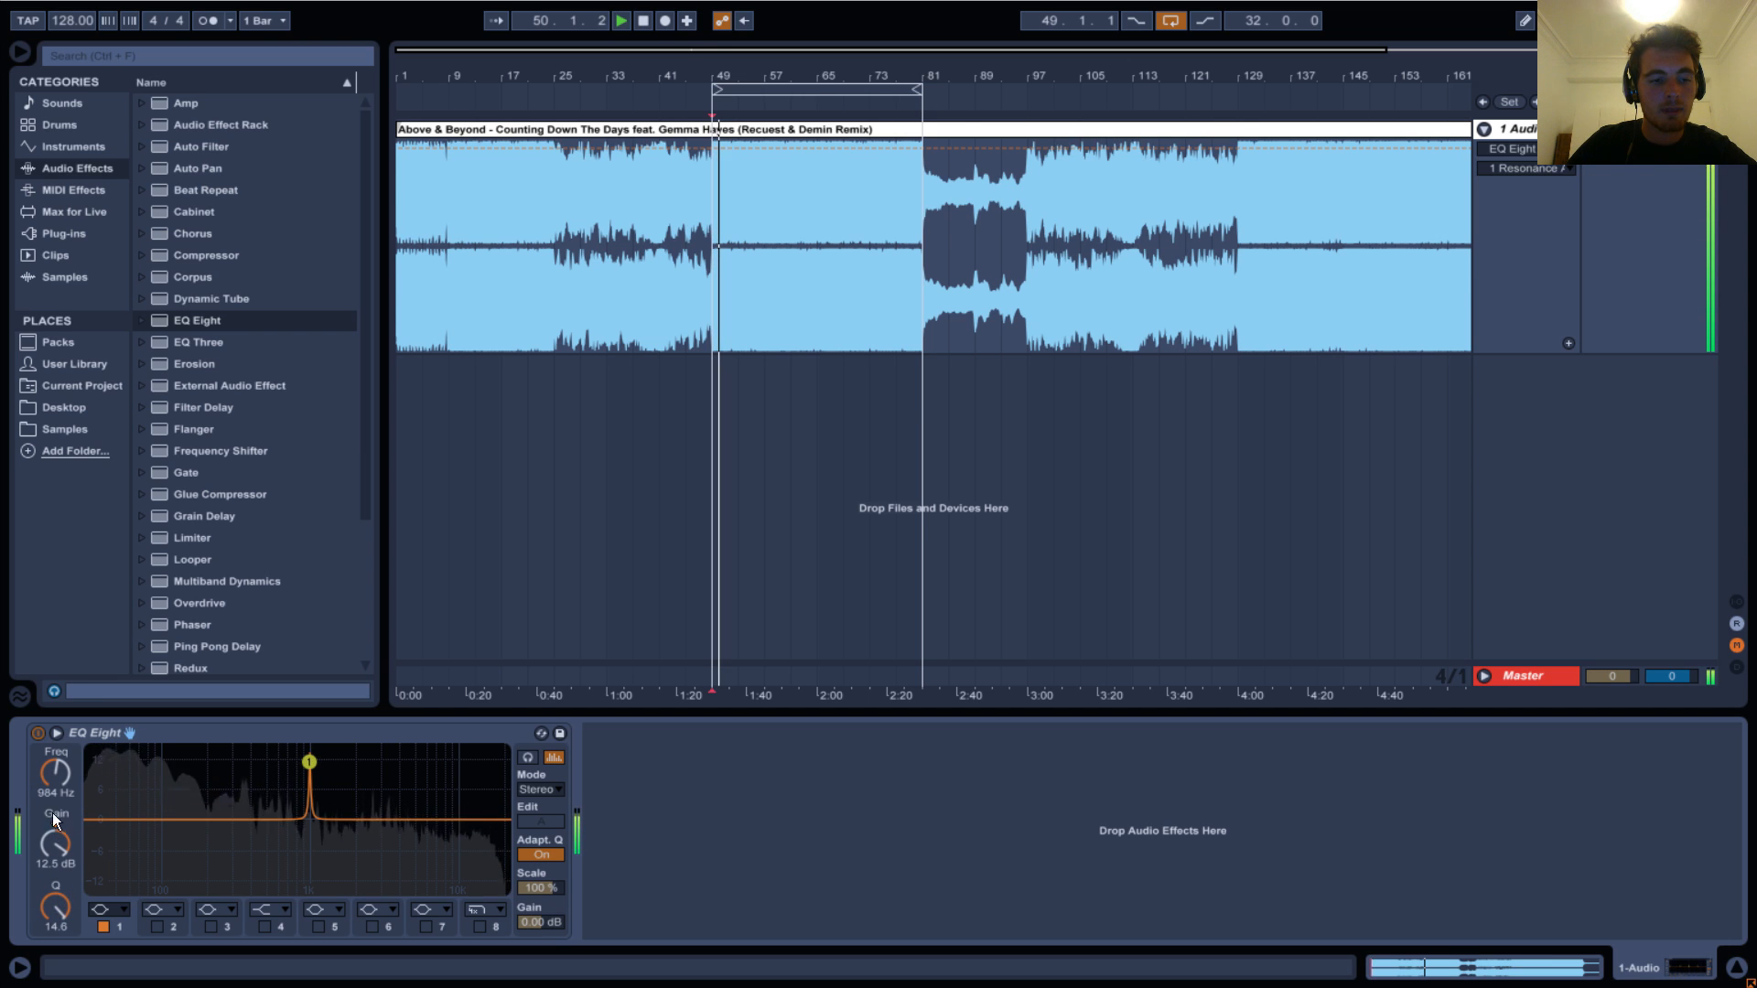
pyautogui.press('space')
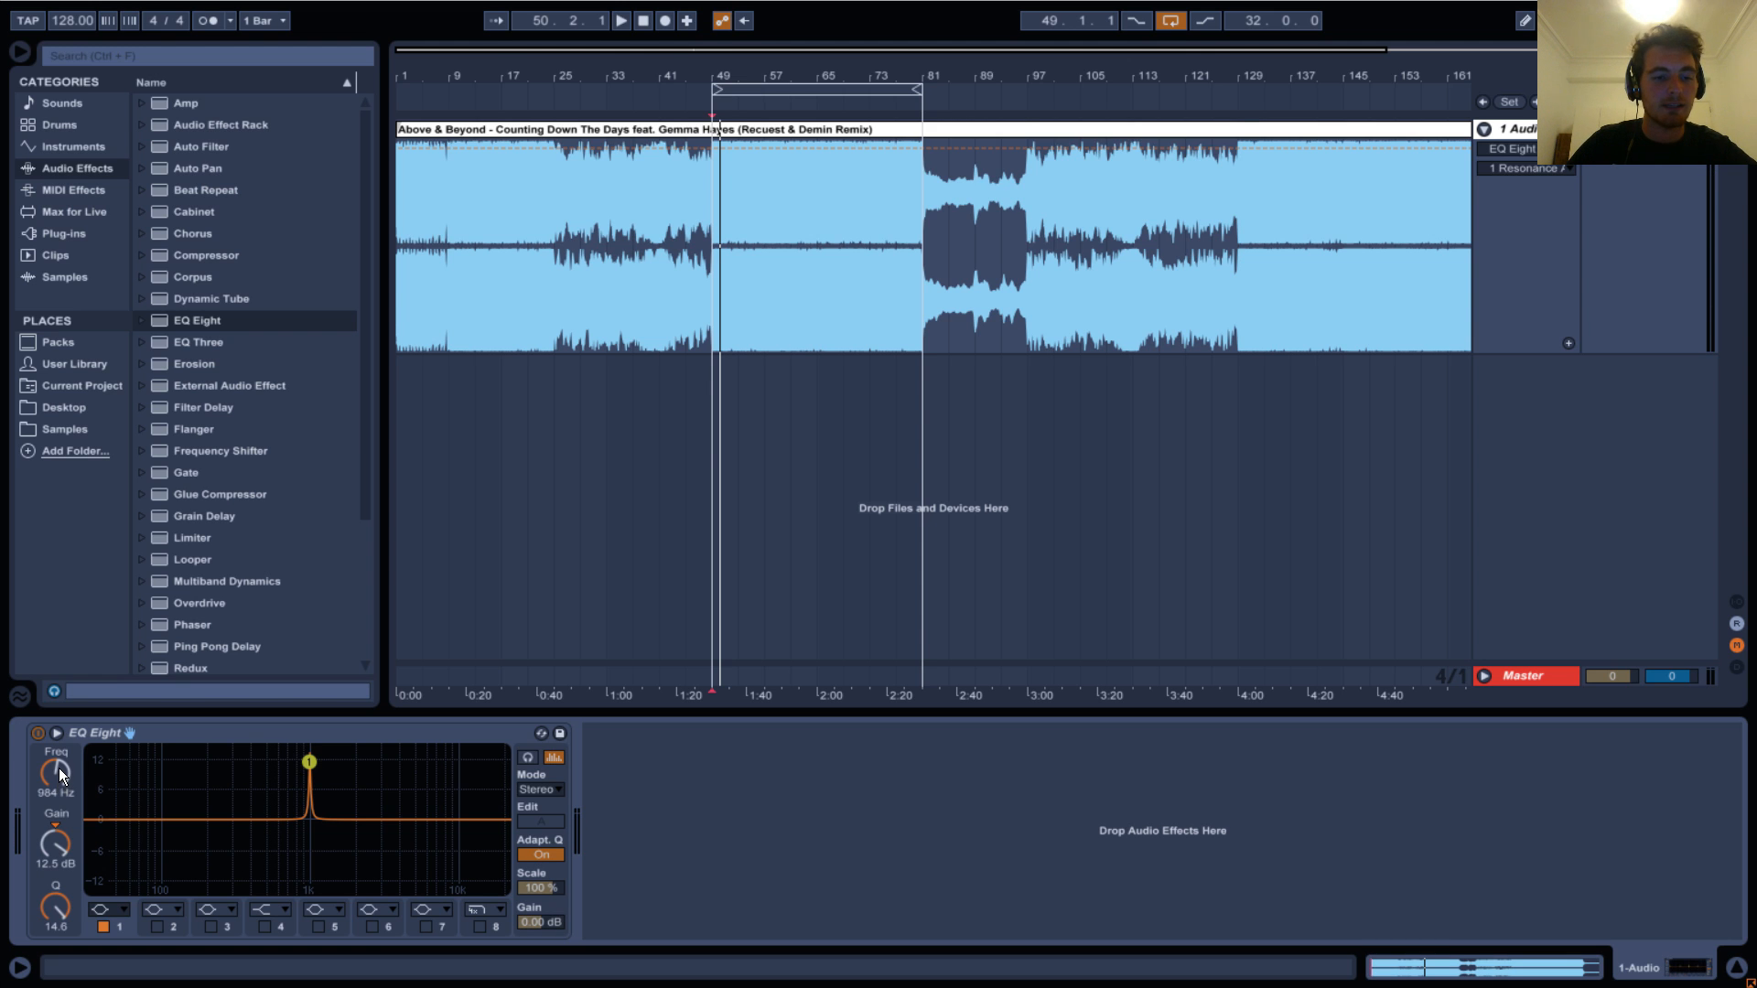
# Vary the bell's frequency and Q while playing the track, finishing at about 902 Hz with a Q of 1.58.
pyautogui.moveTo(57, 774)
pyautogui.mouseDown()
pyautogui.moveTo(84, 716)
pyautogui.moveTo(80, 767)
pyautogui.mouseUp()
pyautogui.press('space')
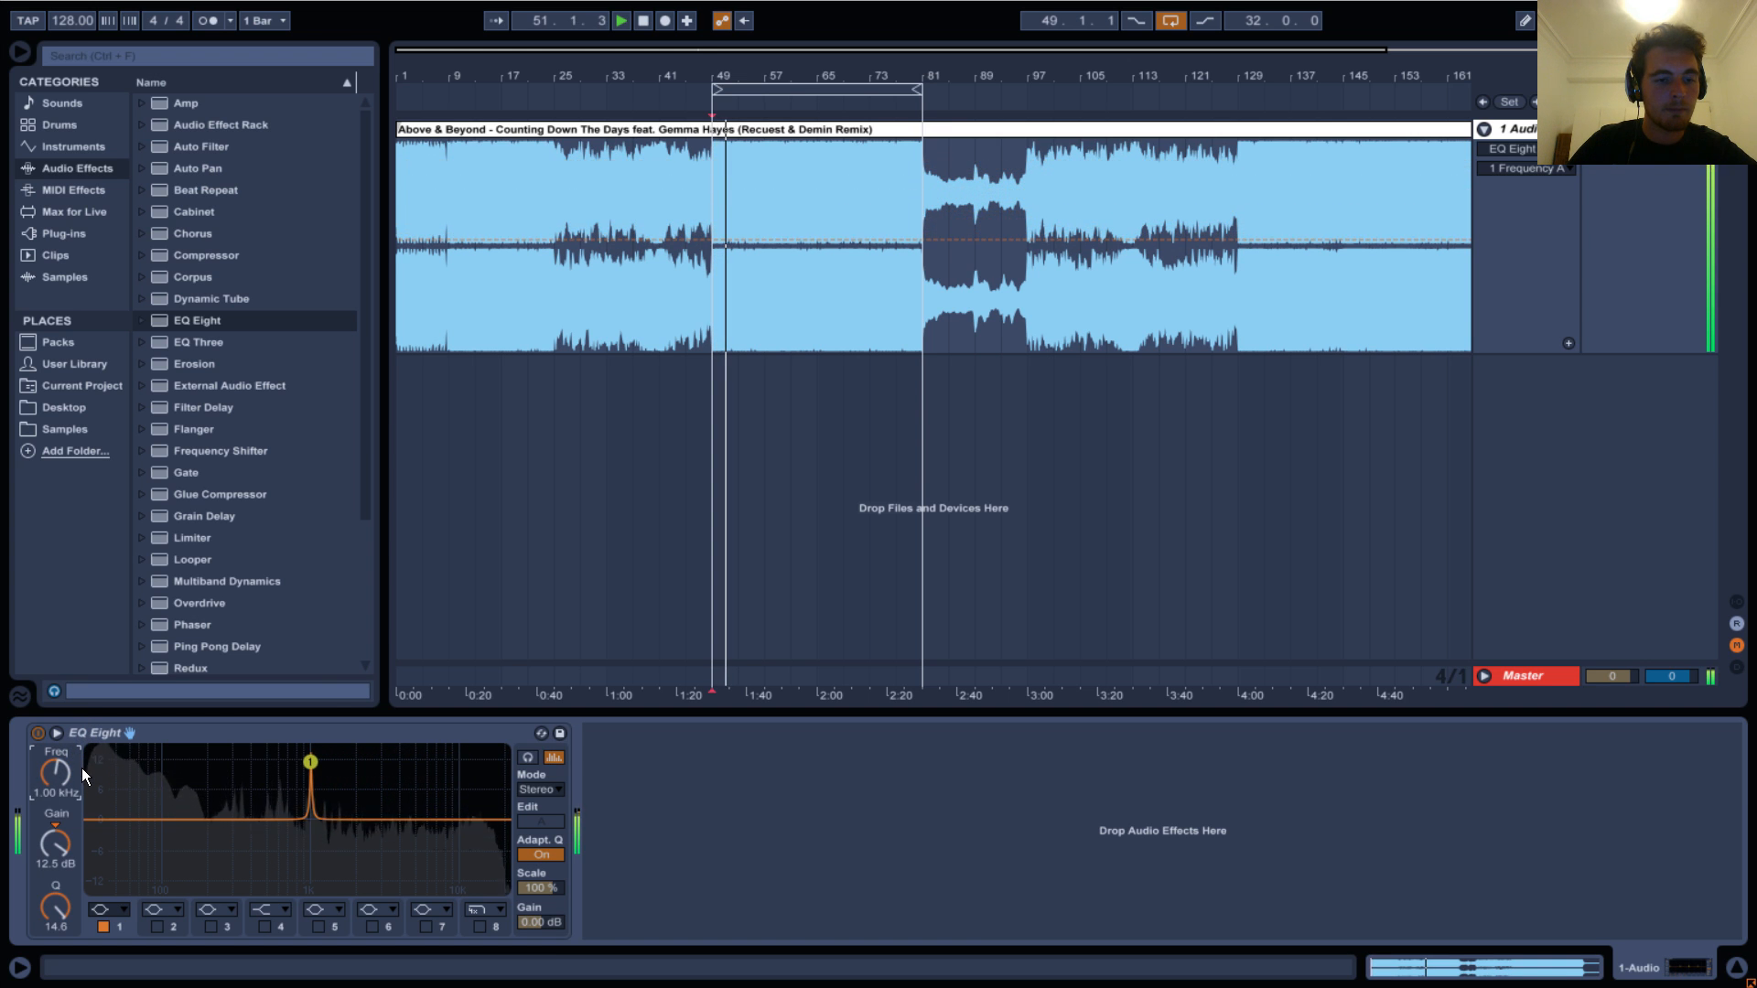
pyautogui.moveTo(56, 904); pyautogui.dragTo(51, 970)
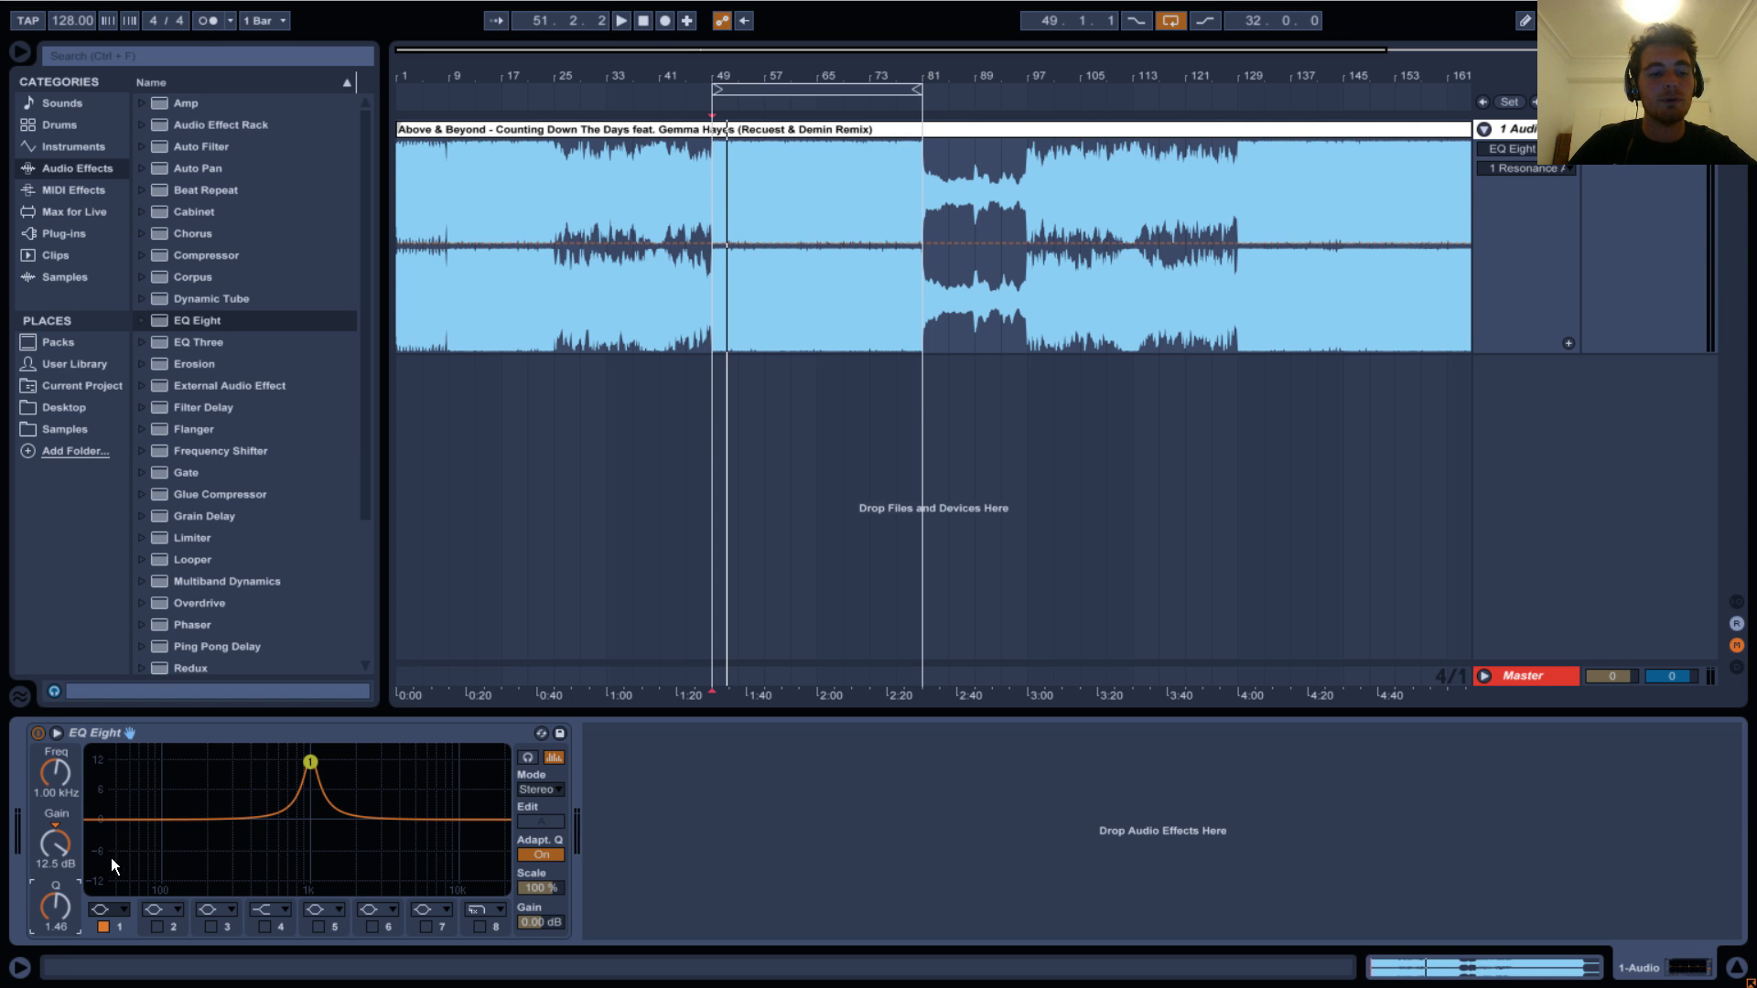
pyautogui.moveTo(55, 904)
pyautogui.mouseDown()
pyautogui.moveTo(52, 952)
pyautogui.moveTo(53, 907)
pyautogui.mouseUp()
pyautogui.moveTo(58, 776)
pyautogui.mouseDown()
pyautogui.moveTo(63, 723)
pyautogui.moveTo(61, 782)
pyautogui.mouseUp()
pyautogui.press('space')
pyautogui.click(108, 906)
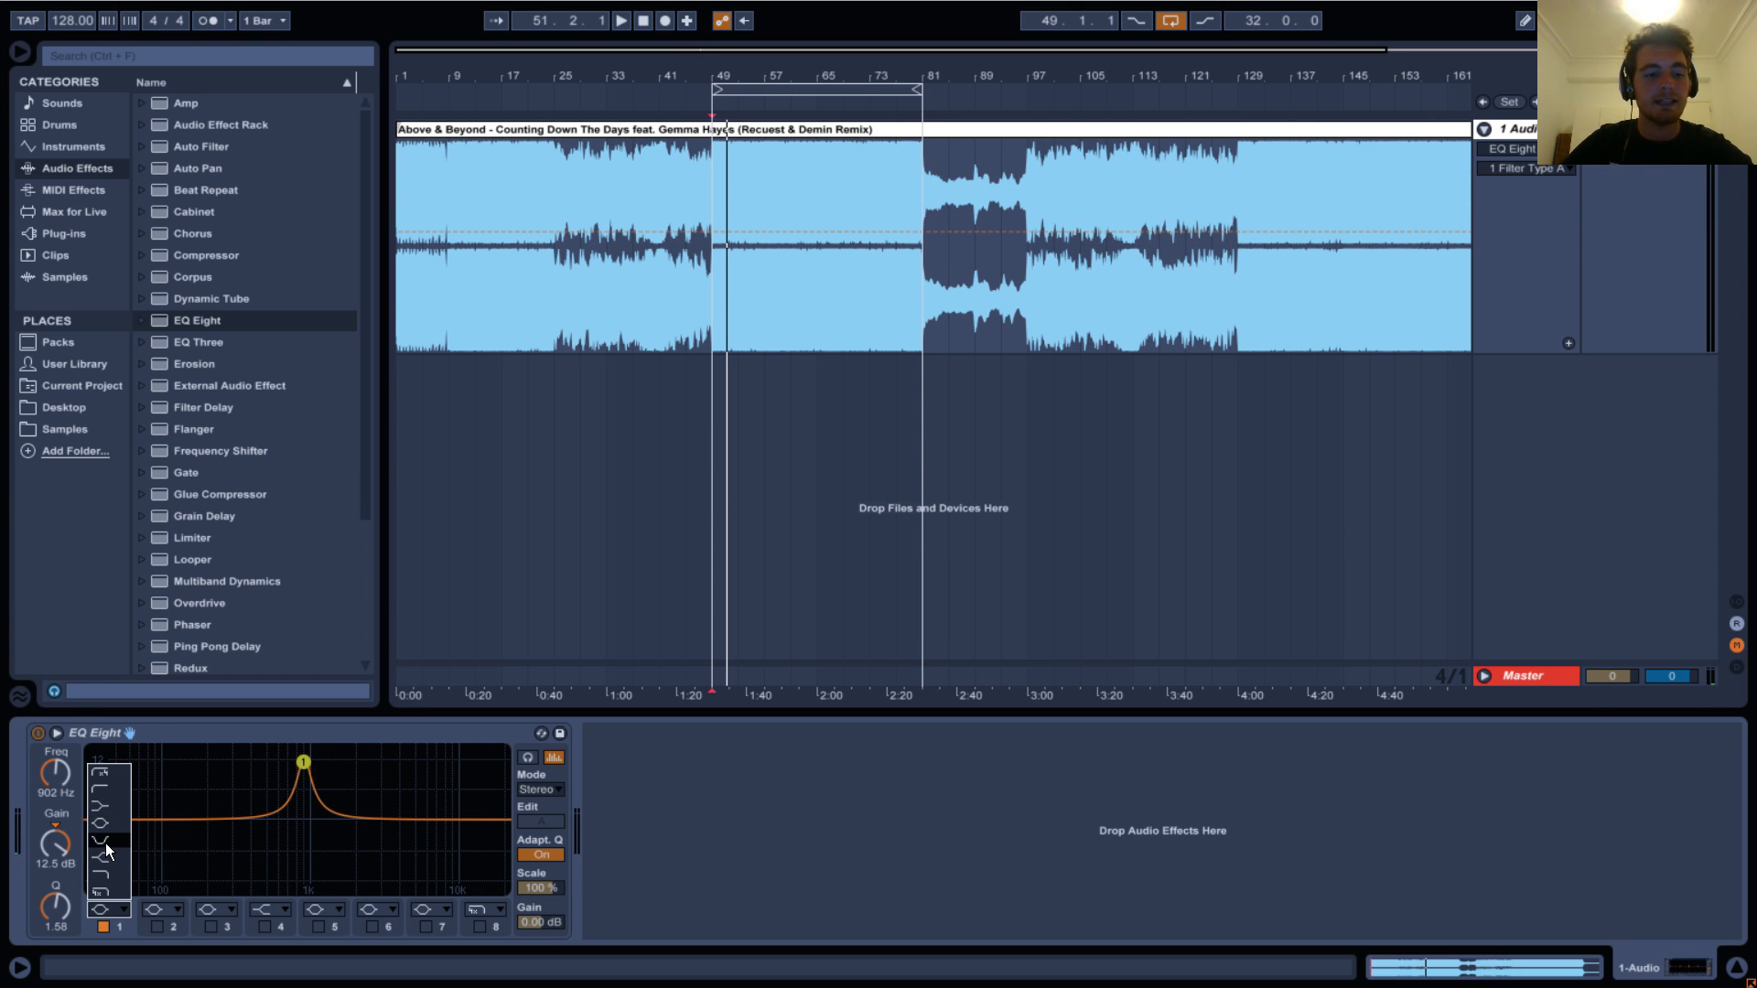
pyautogui.click(175, 732)
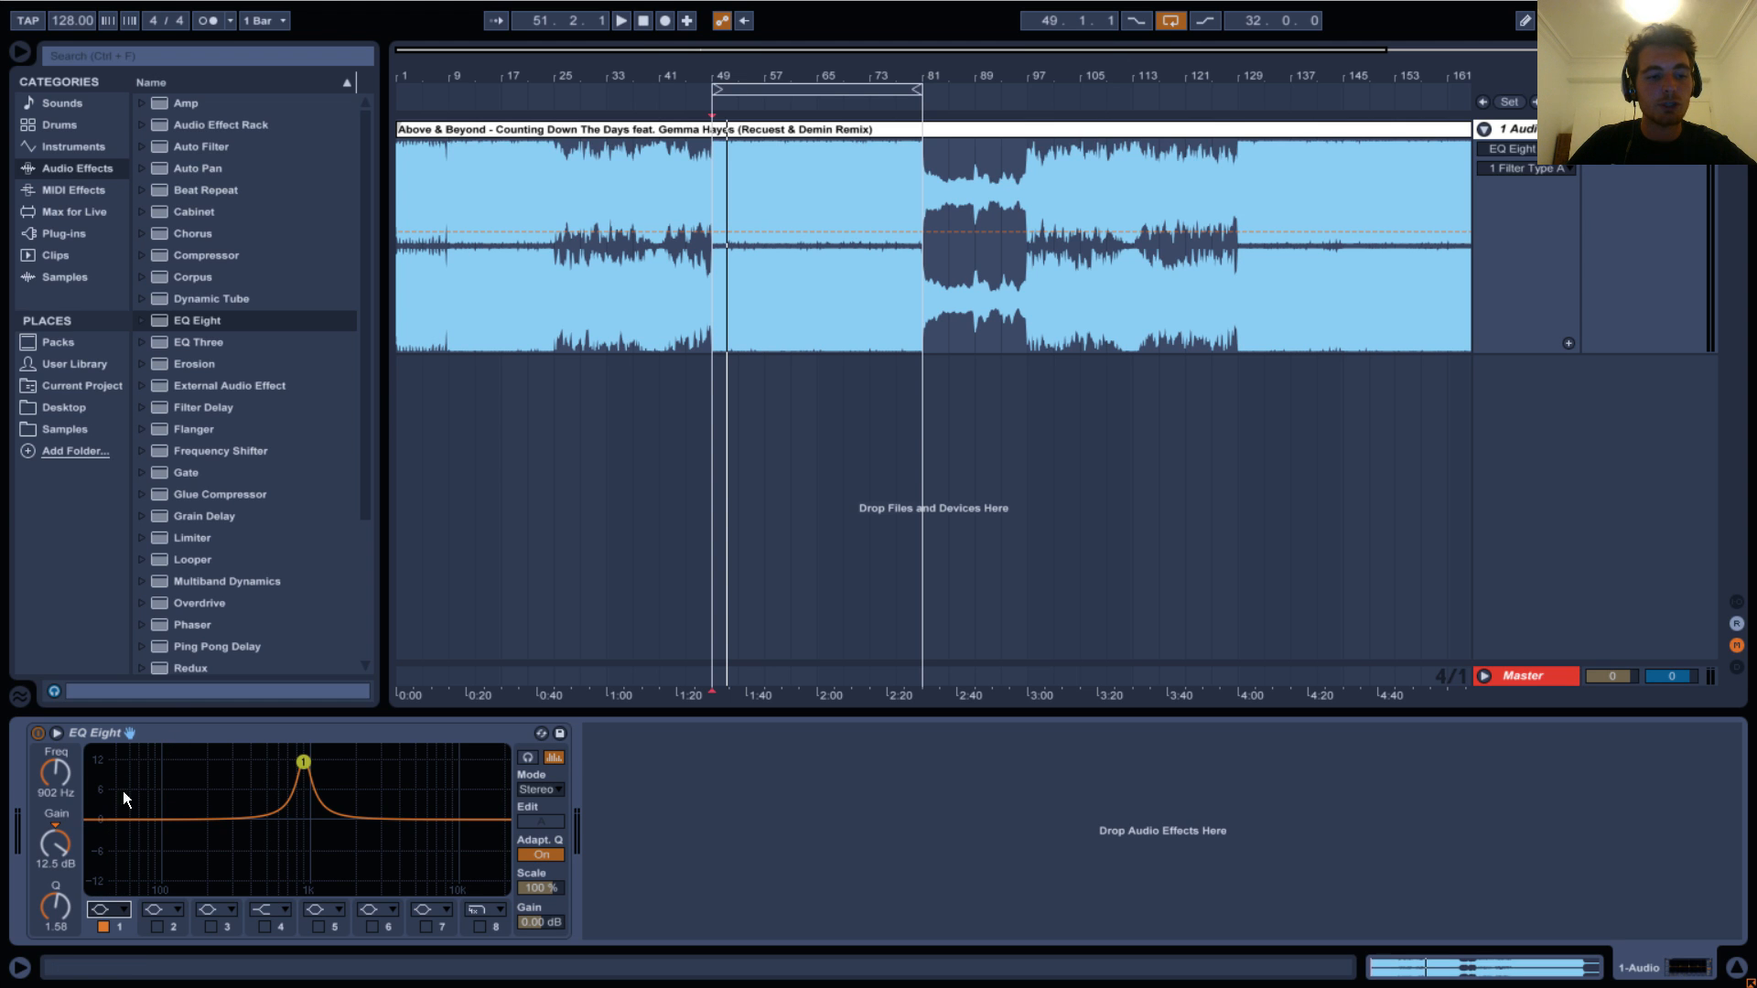
# Set the bell's gain to about 12.6 dB and bring its frequency down to about 100 Hz, listening to the track.
pyautogui.moveTo(53, 843); pyautogui.dragTo(54, 844)
pyautogui.moveTo(53, 774); pyautogui.dragTo(67, 816)
pyautogui.press('space')
pyautogui.press('space')
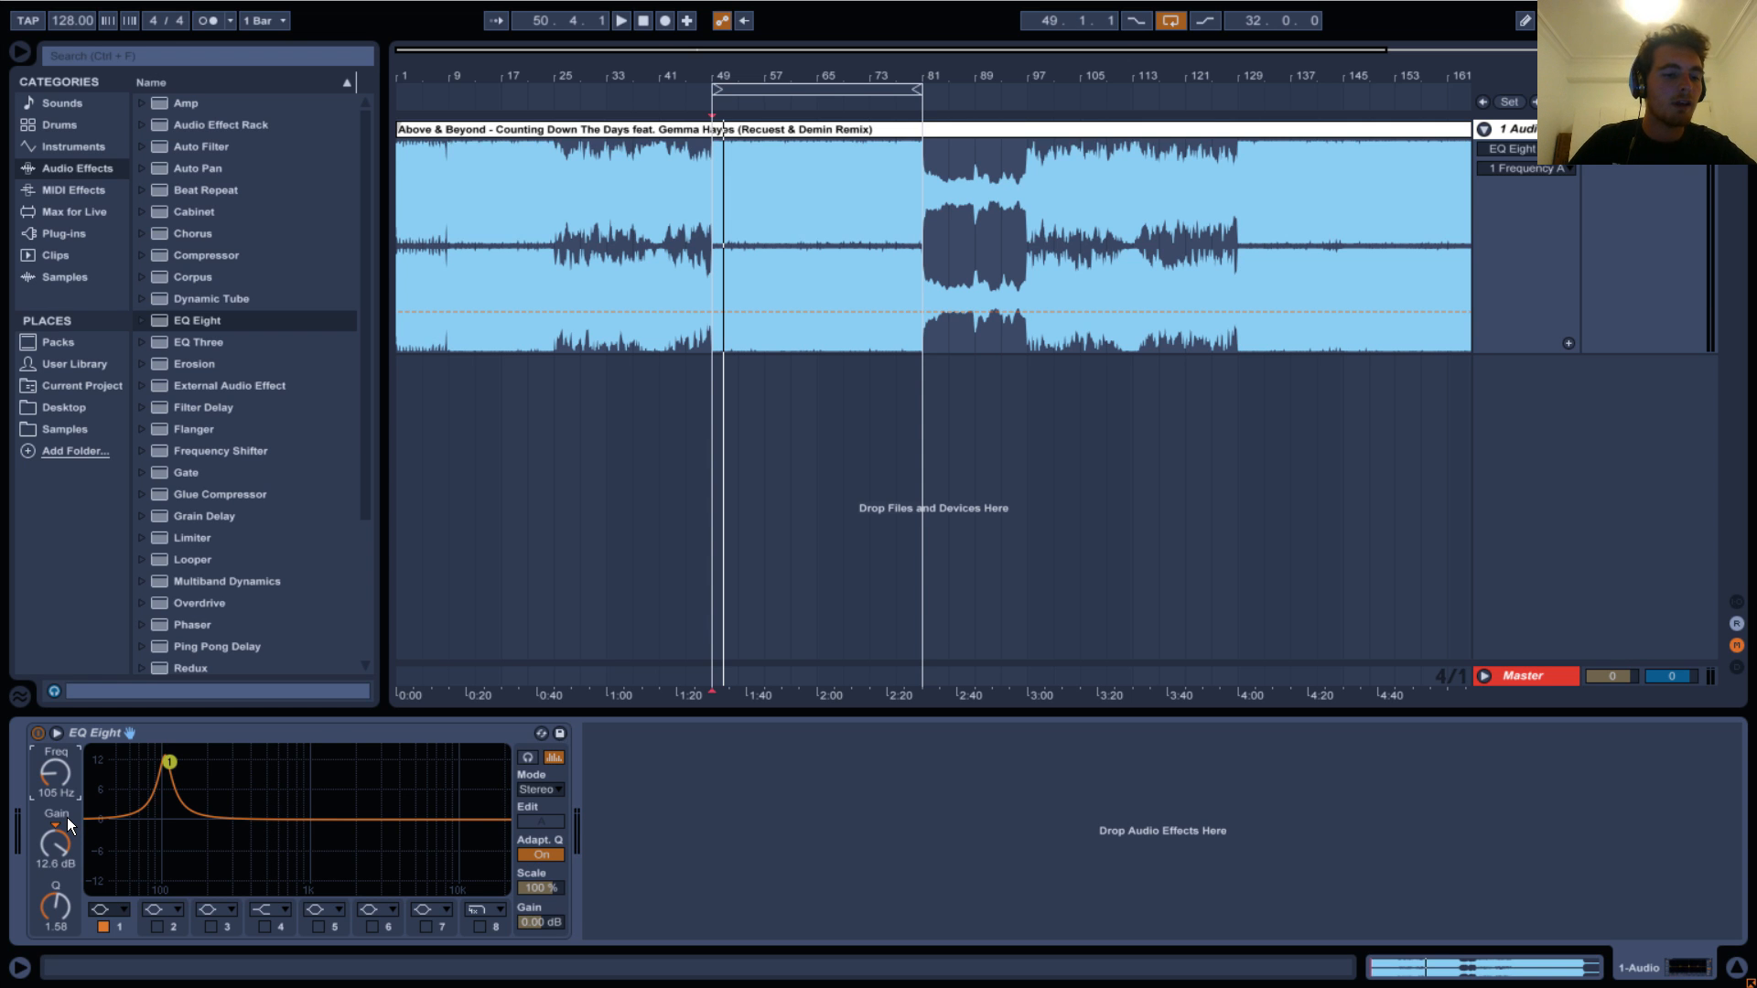
pyautogui.press('space')
pyautogui.moveTo(66, 770); pyautogui.dragTo(69, 772)
pyautogui.press('space')
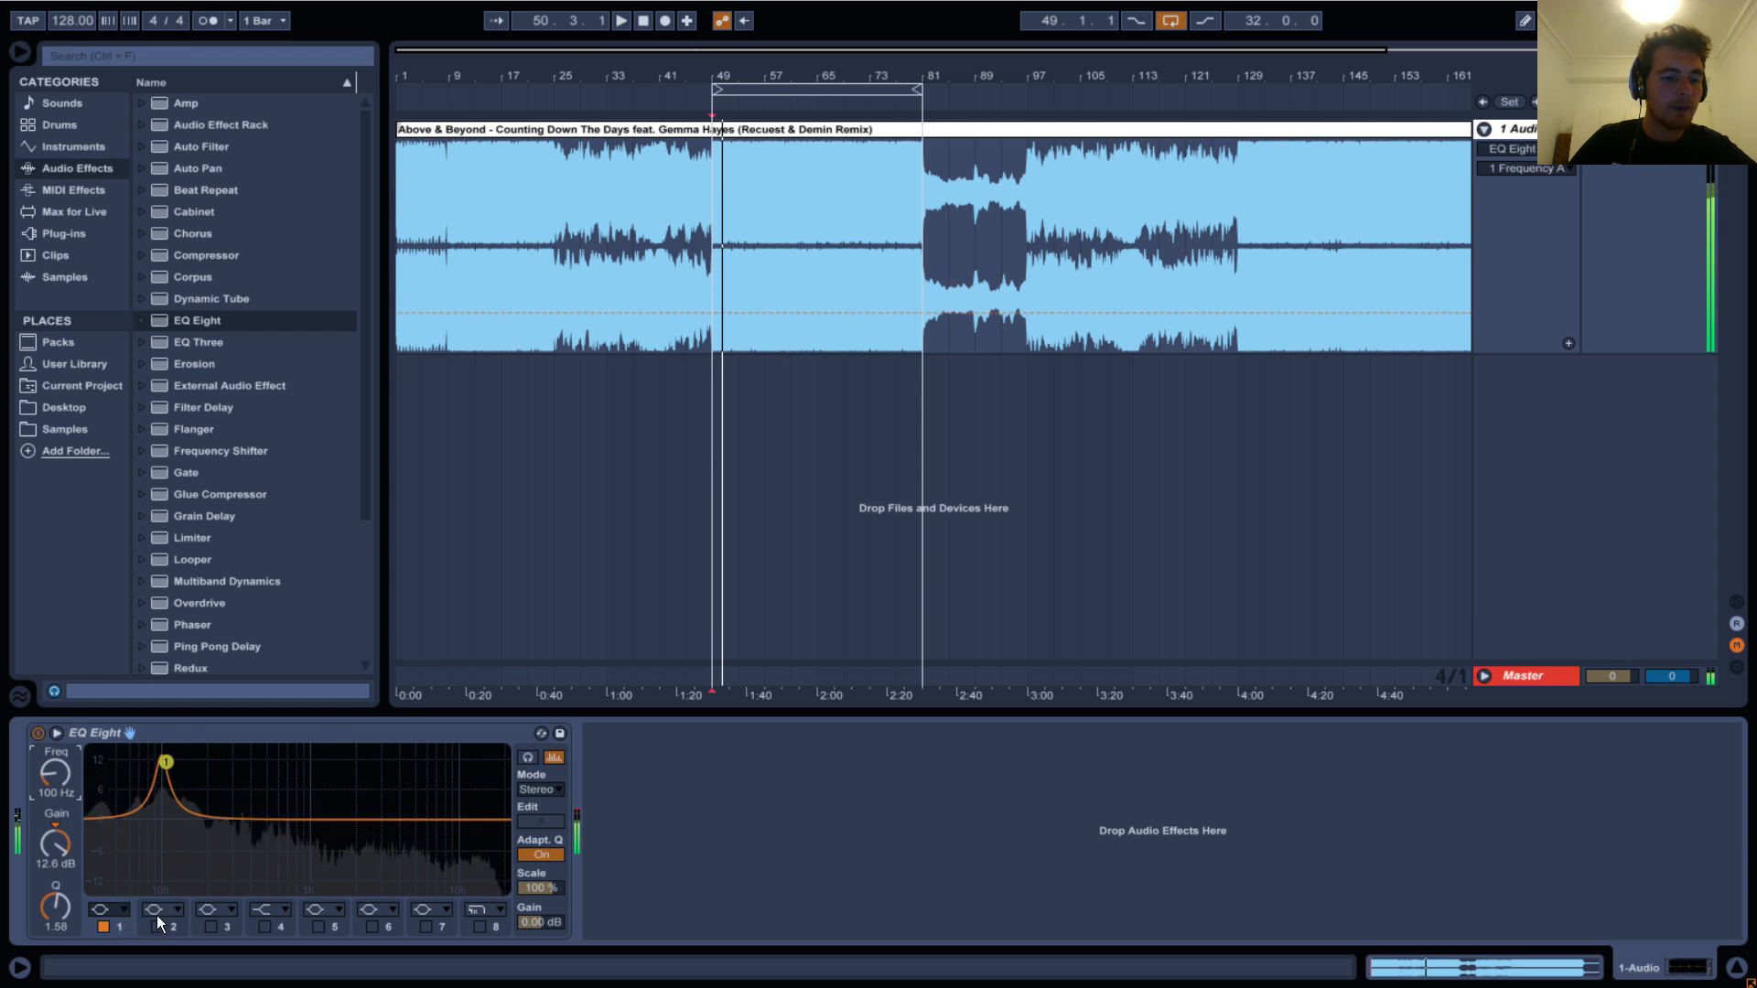
# Change band 1 to a notch filter at about 100 Hz and play the track.
pyautogui.click(123, 908)
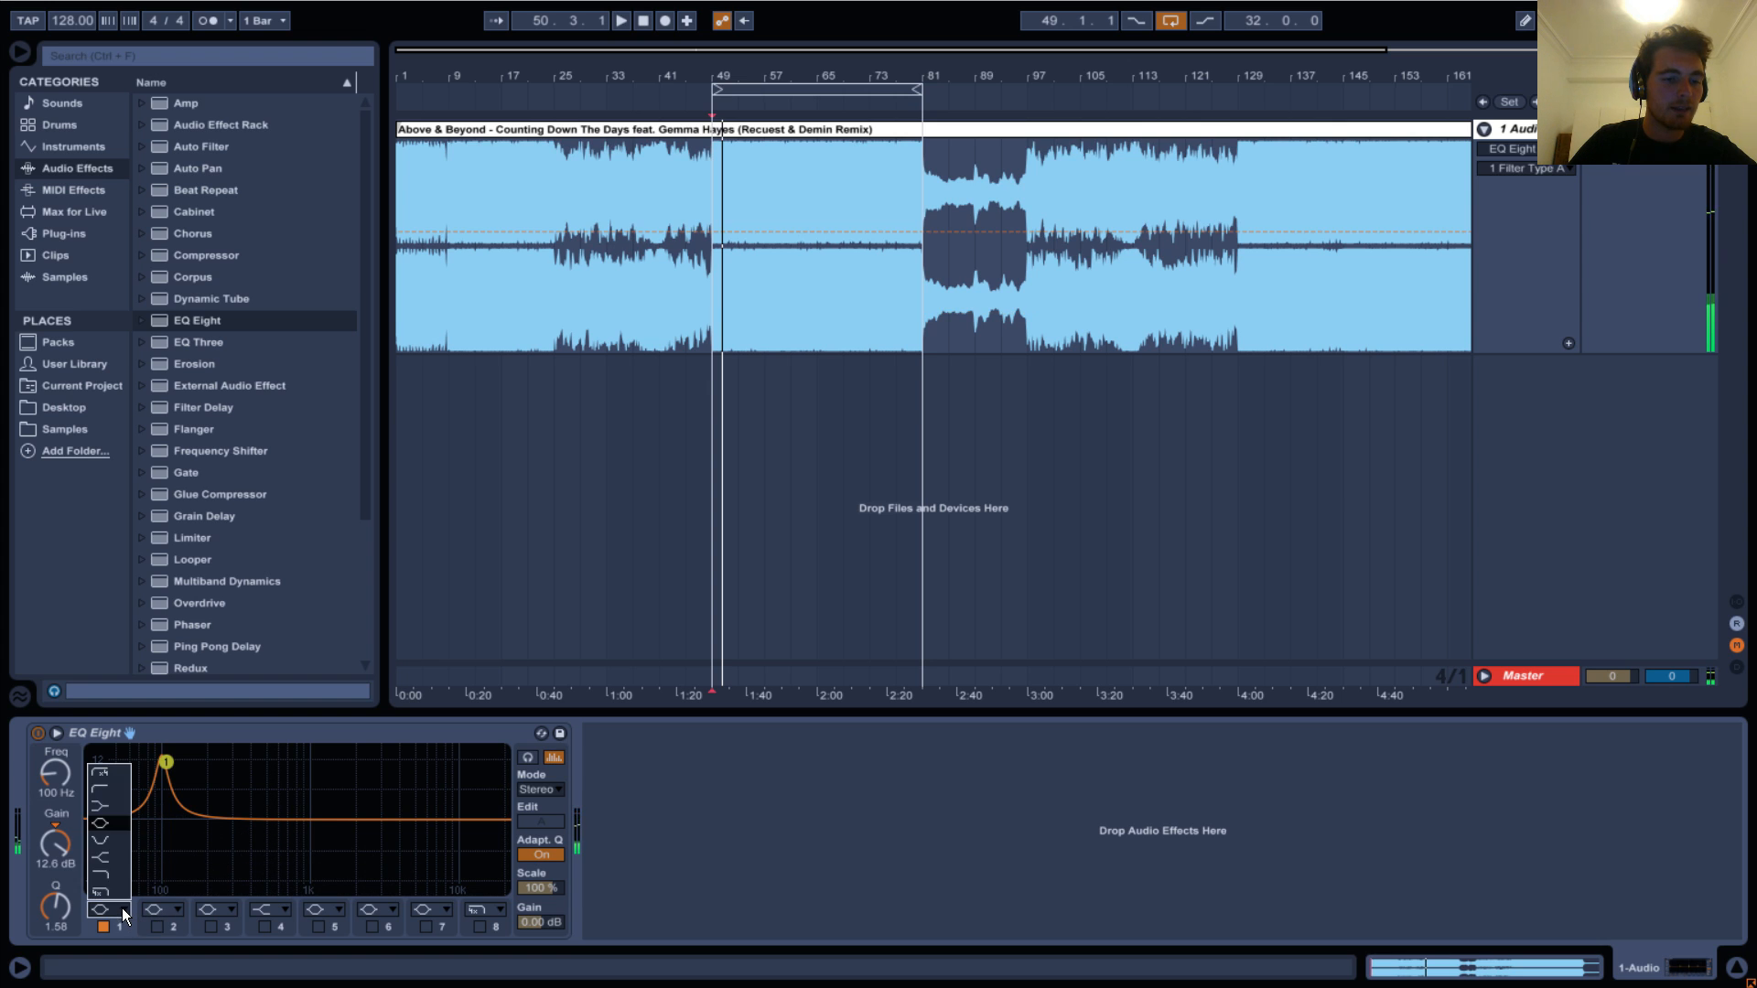
pyautogui.click(113, 838)
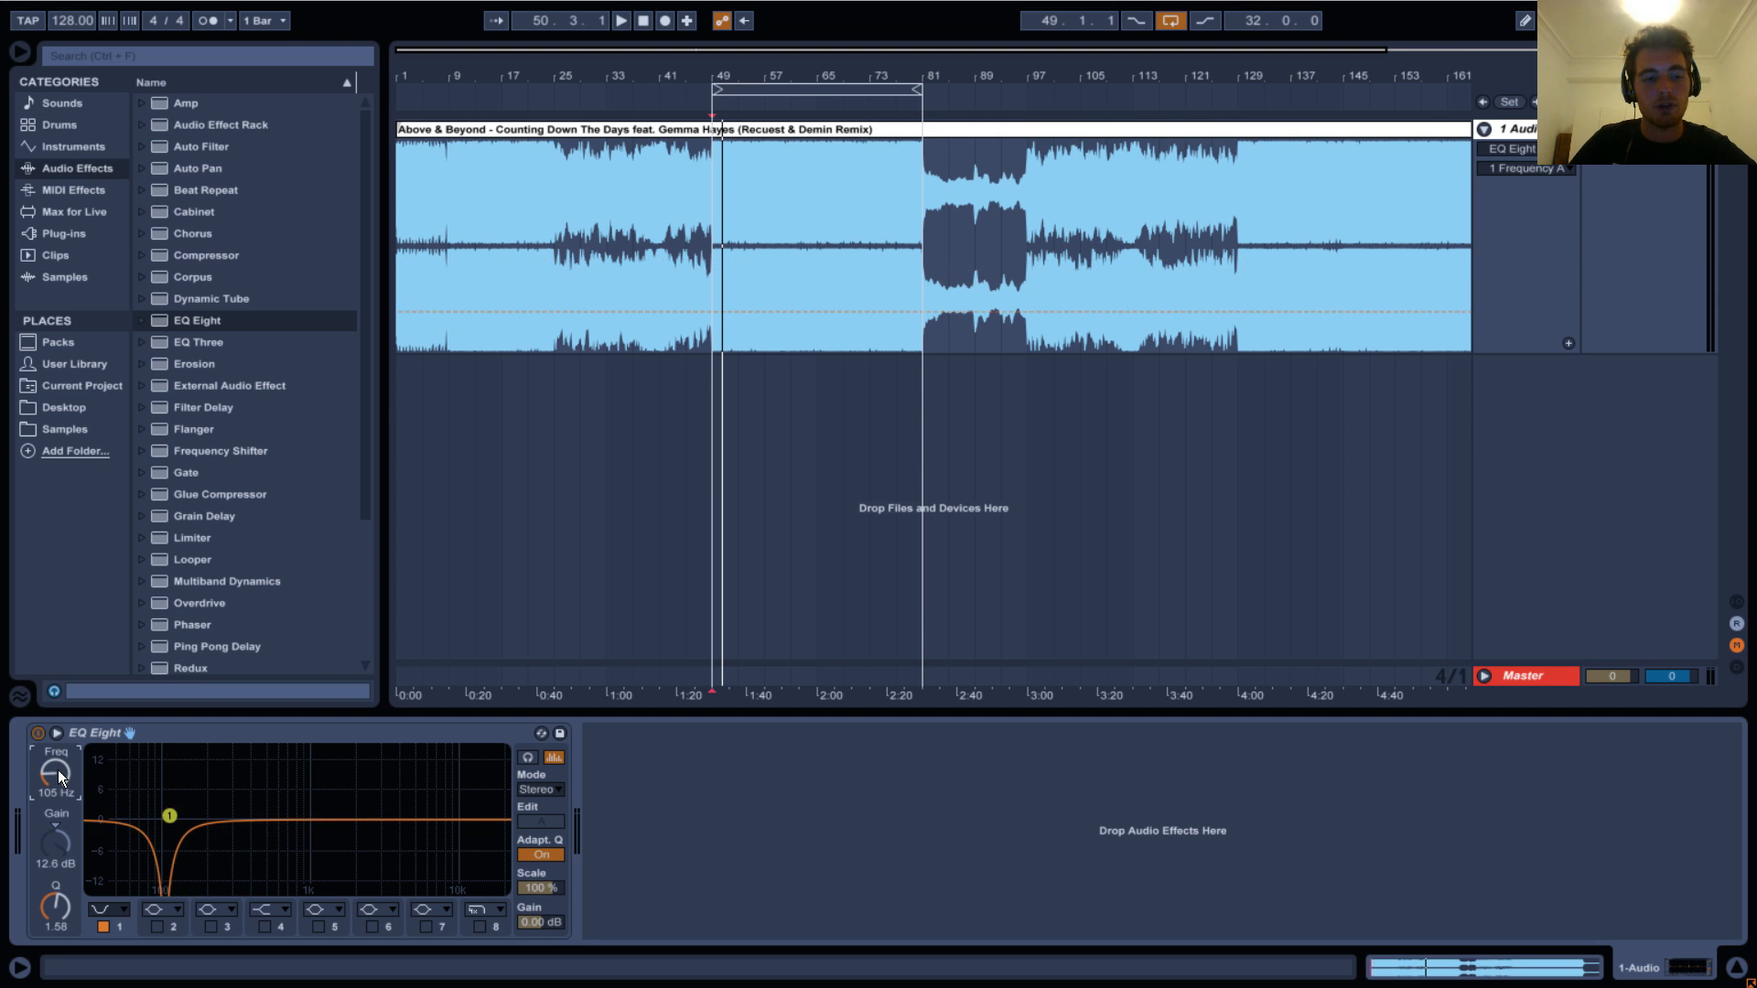
pyautogui.press('space')
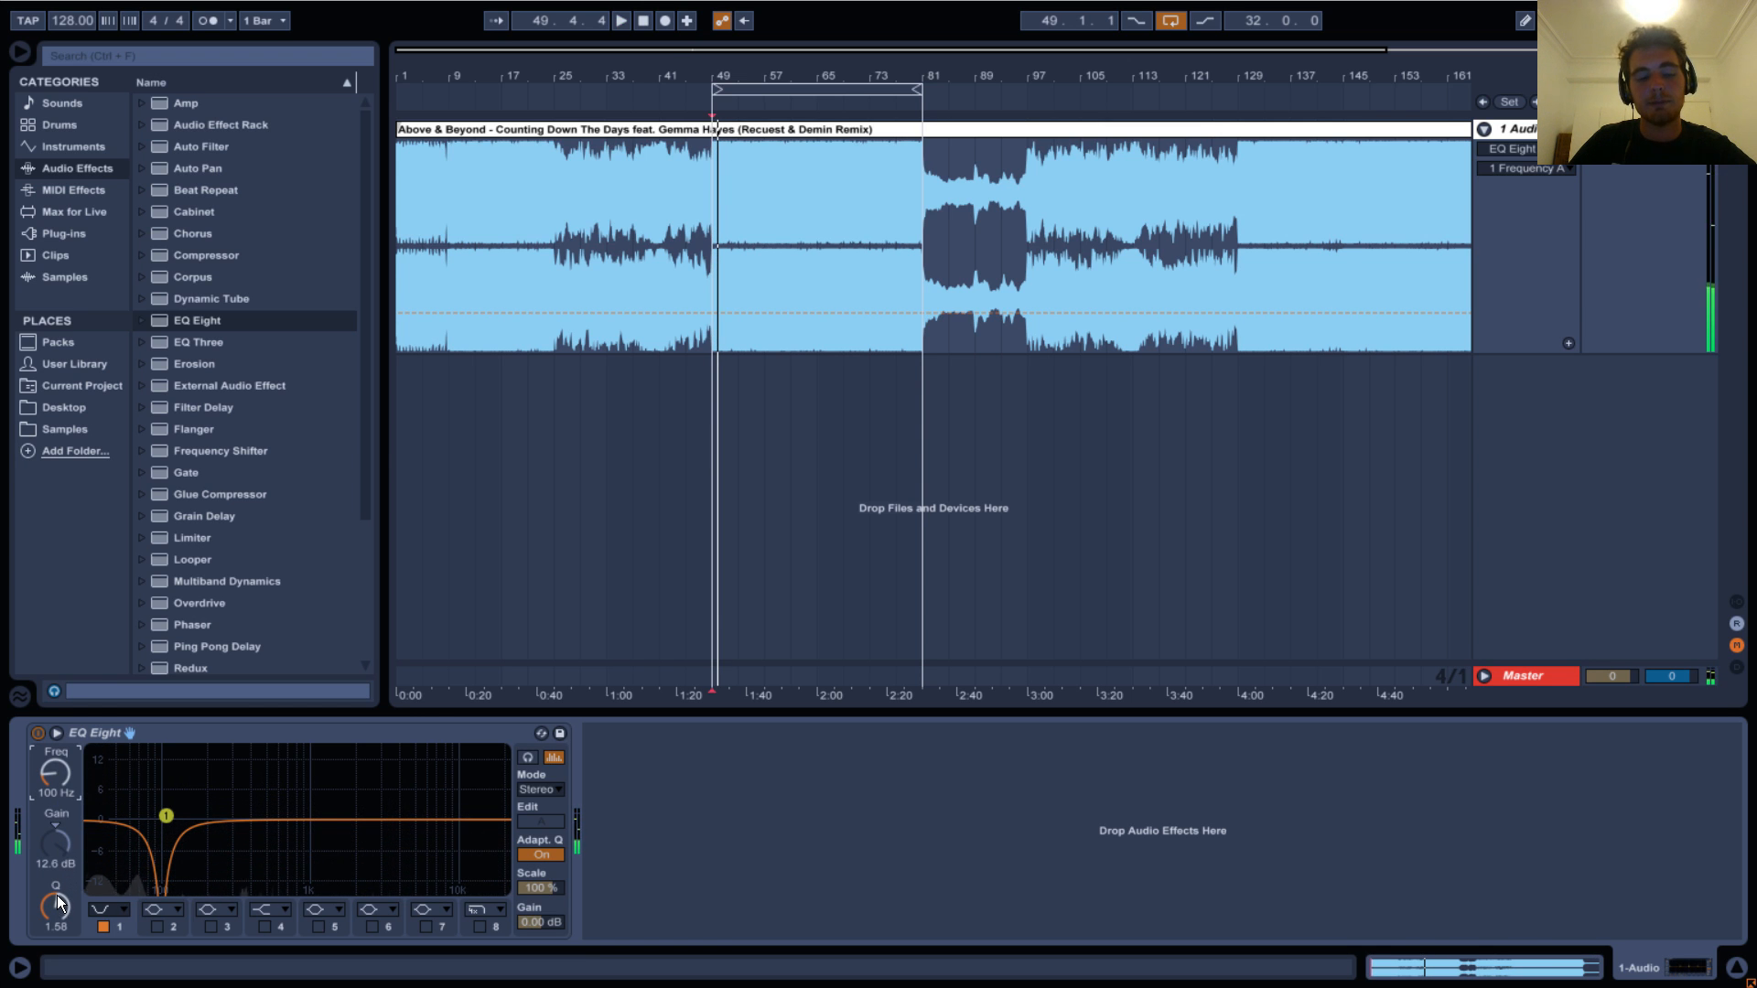
# Narrow the notch to a Q of 5.92, widen it to 0.54, and sweep it up to about 4.34 kHz during playback.
pyautogui.moveTo(56, 906)
pyautogui.mouseDown()
pyautogui.moveTo(57, 866)
pyautogui.moveTo(57, 937)
pyautogui.moveTo(59, 858)
pyautogui.moveTo(58, 926)
pyautogui.moveTo(56, 875)
pyautogui.mouseUp()
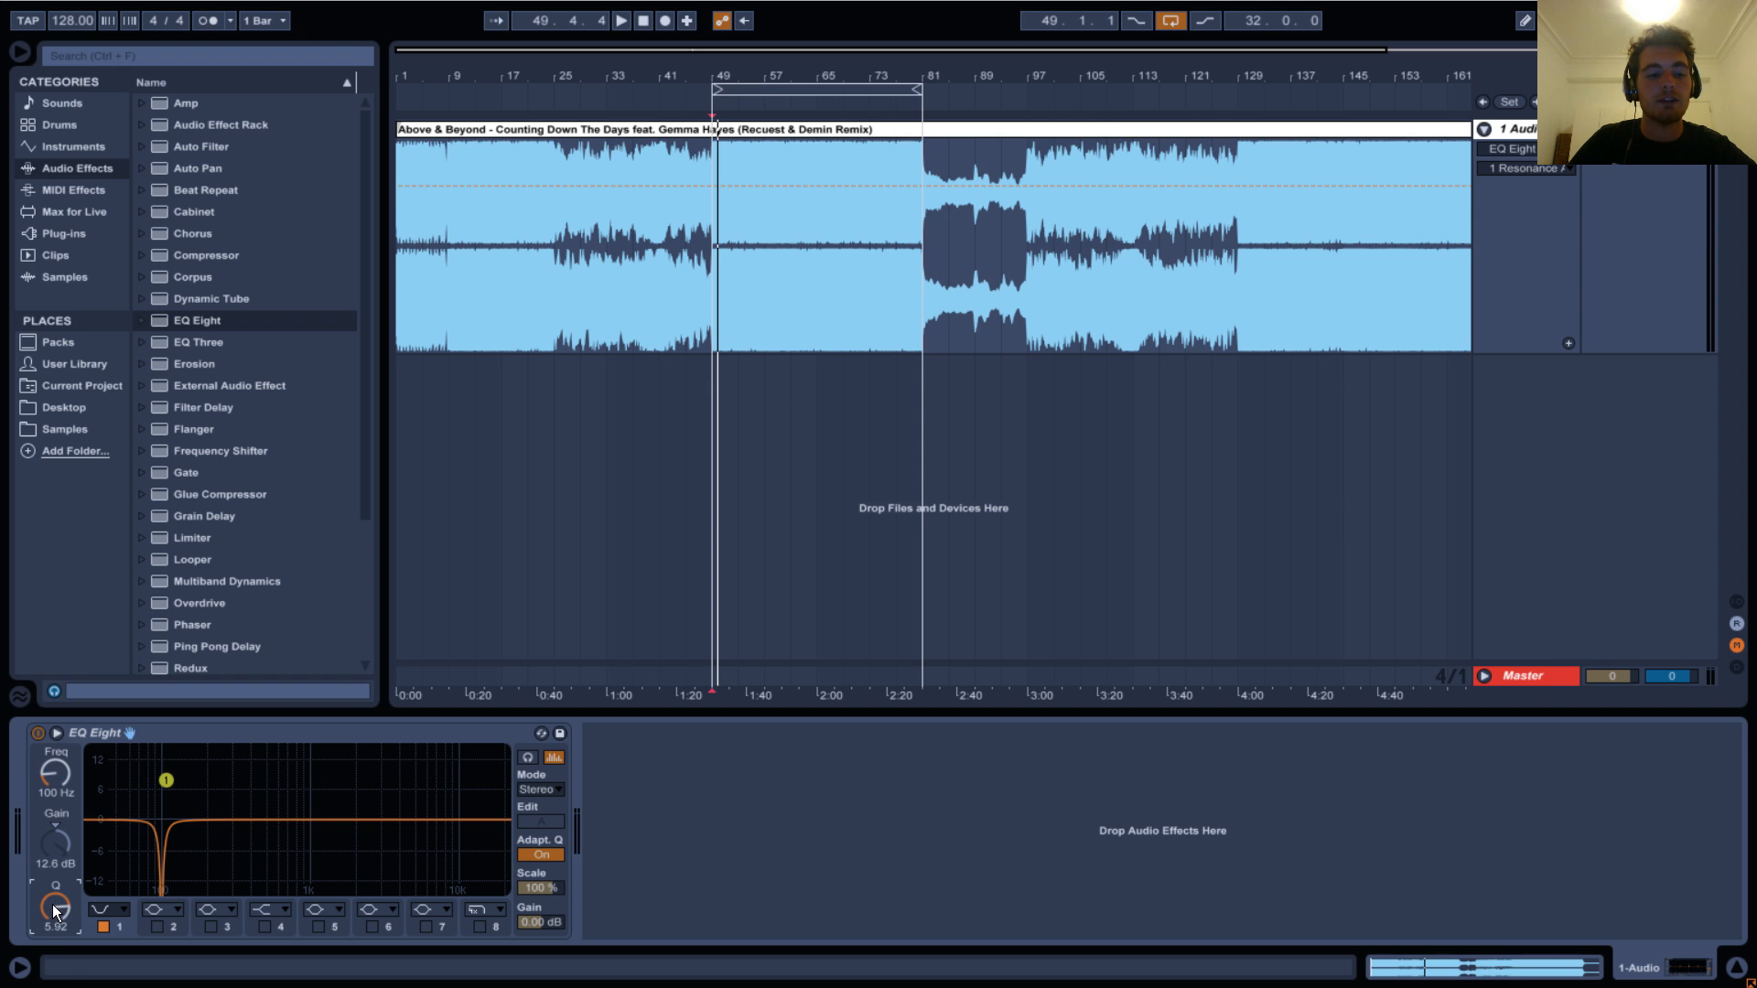
pyautogui.moveTo(55, 910); pyautogui.dragTo(57, 952)
pyautogui.press('space')
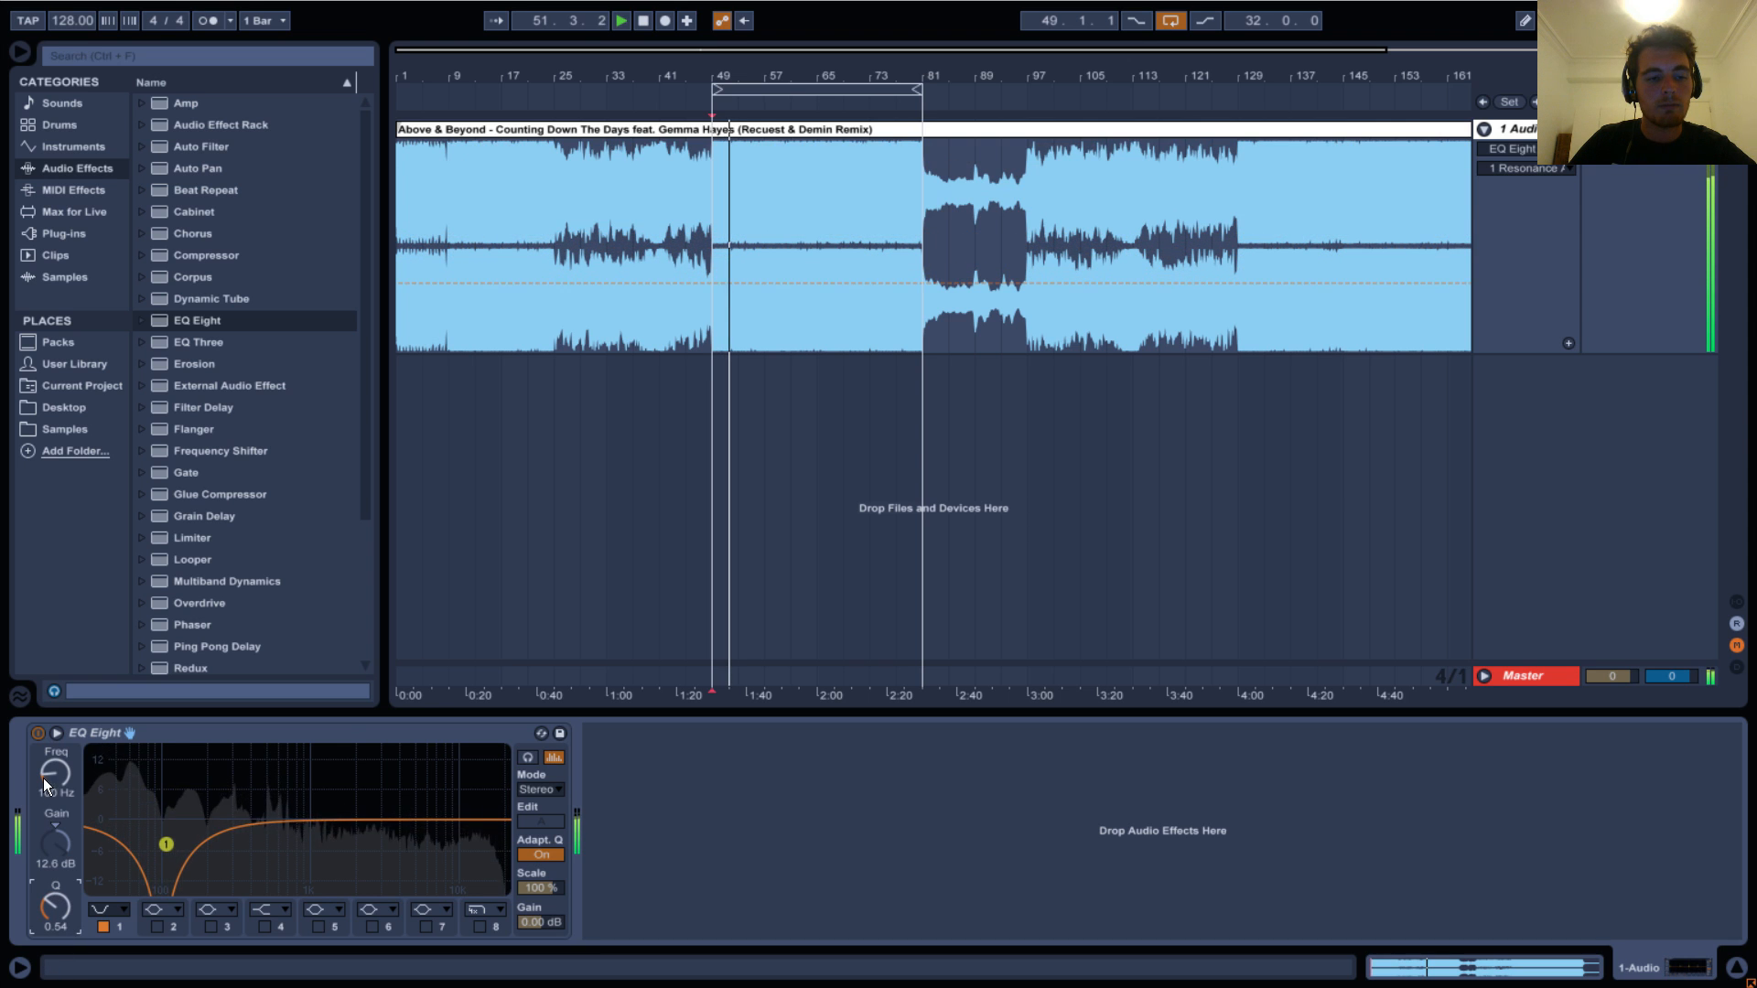
pyautogui.moveTo(42, 778); pyautogui.dragTo(55, 728)
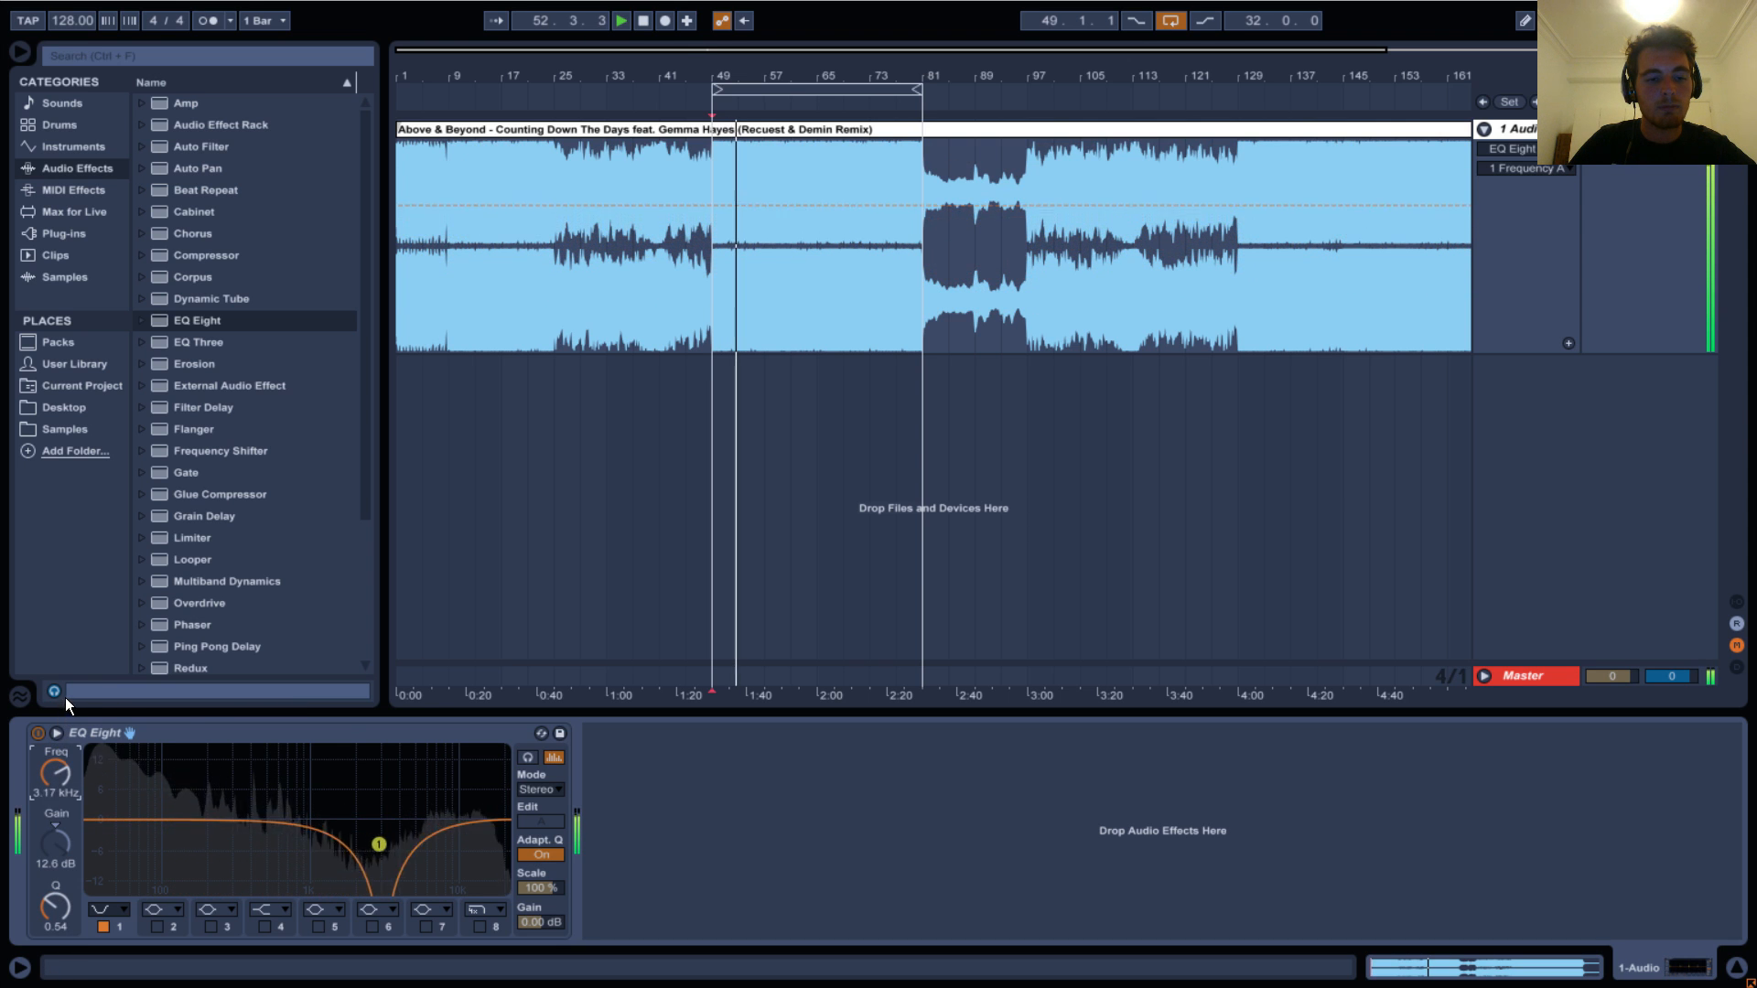
# Change band 1 to a high-shelf filter at about 5.64 kHz and reset its gain and Q to their defaults.
pyautogui.click(115, 906)
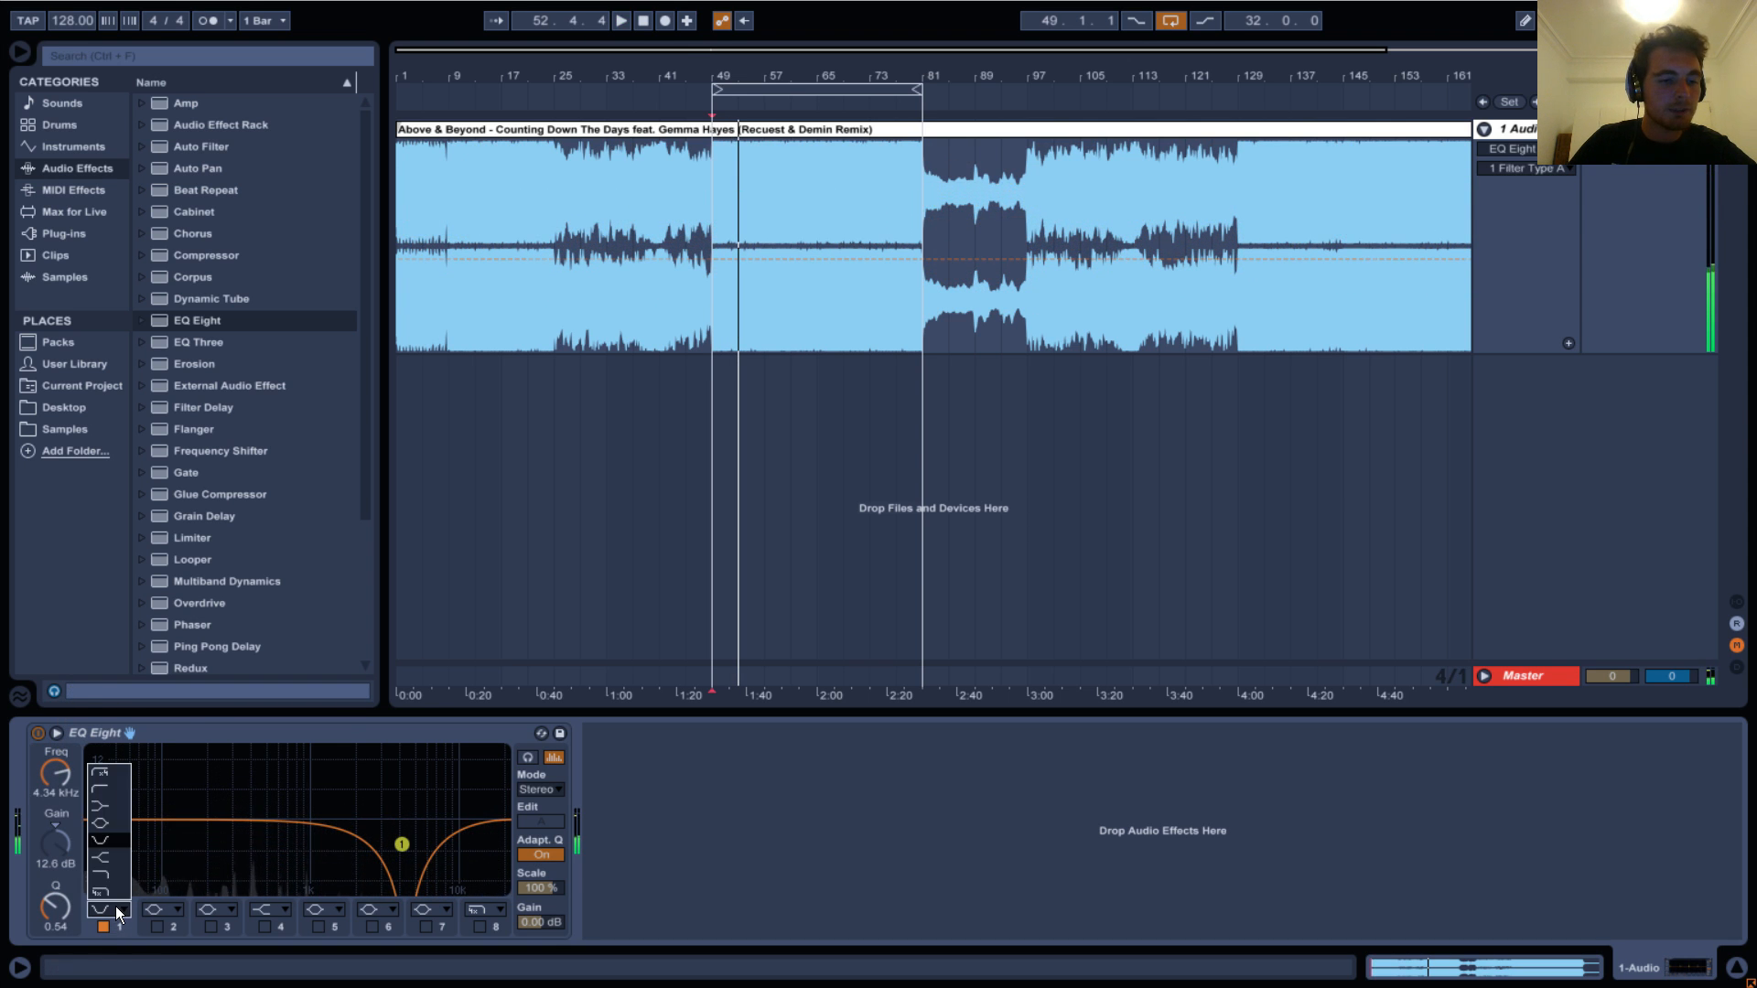
pyautogui.click(112, 855)
pyautogui.moveTo(58, 770); pyautogui.dragTo(57, 789)
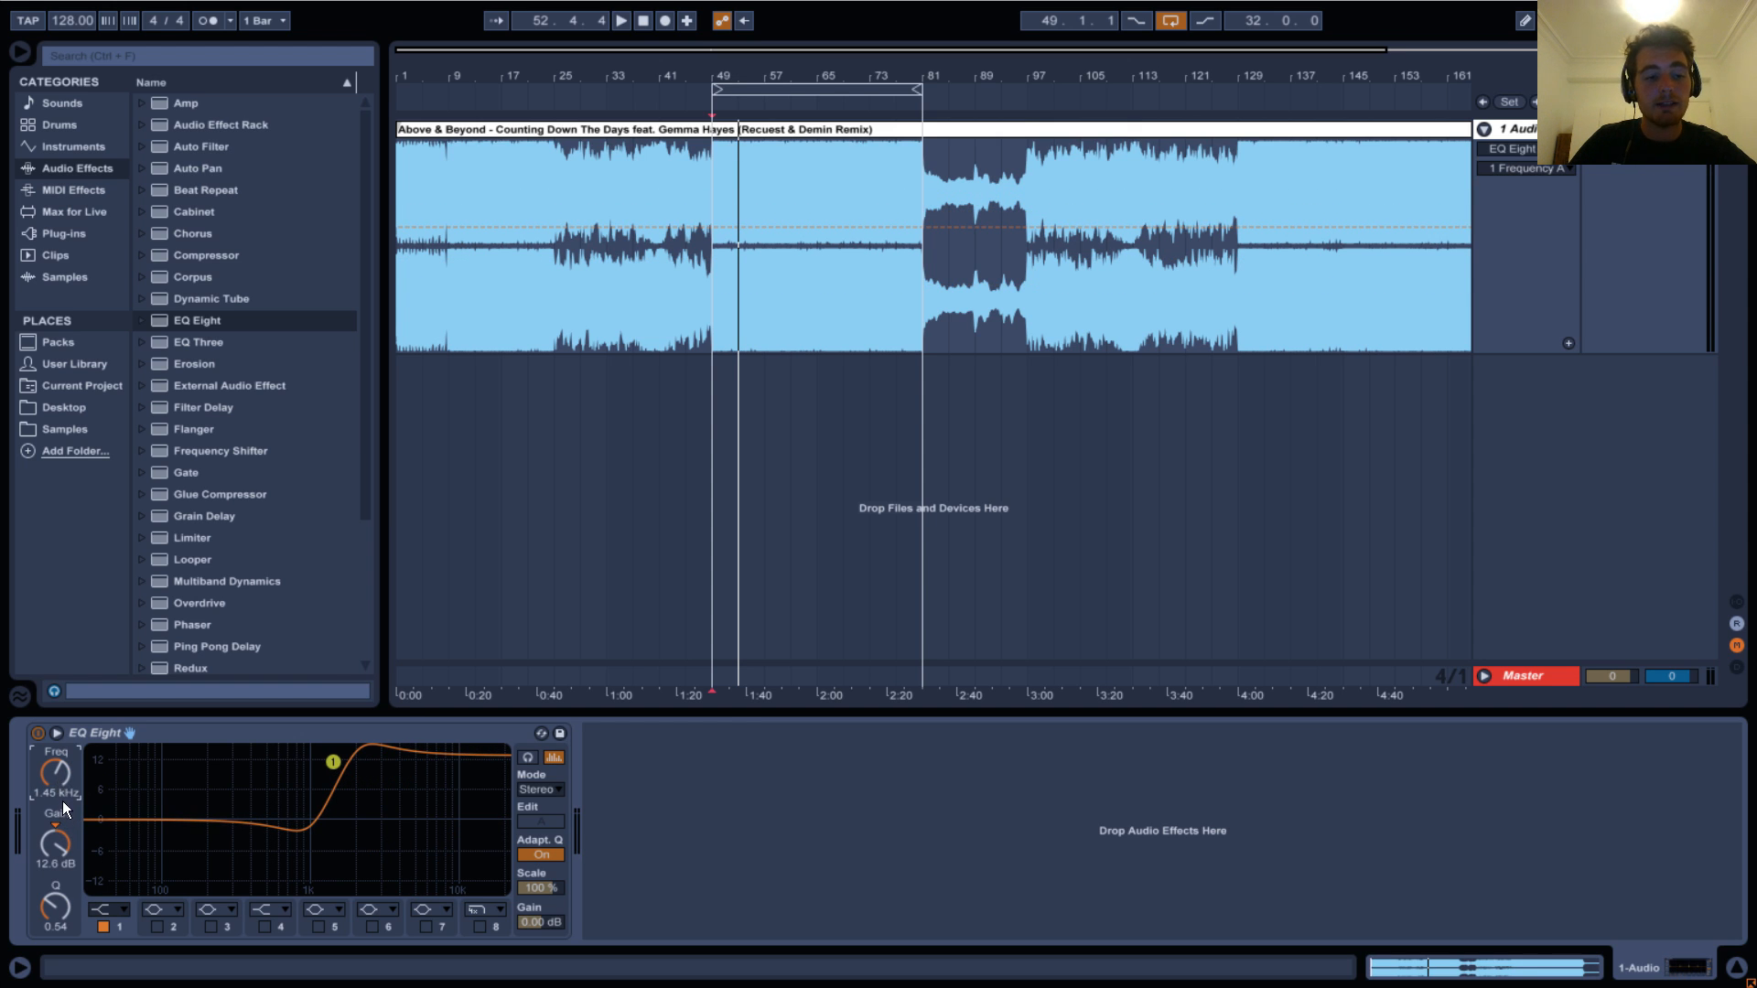
pyautogui.moveTo(53, 777); pyautogui.dragTo(92, 662)
pyautogui.click(62, 845)
pyautogui.doubleClick(62, 845)
pyautogui.doubleClick(60, 897)
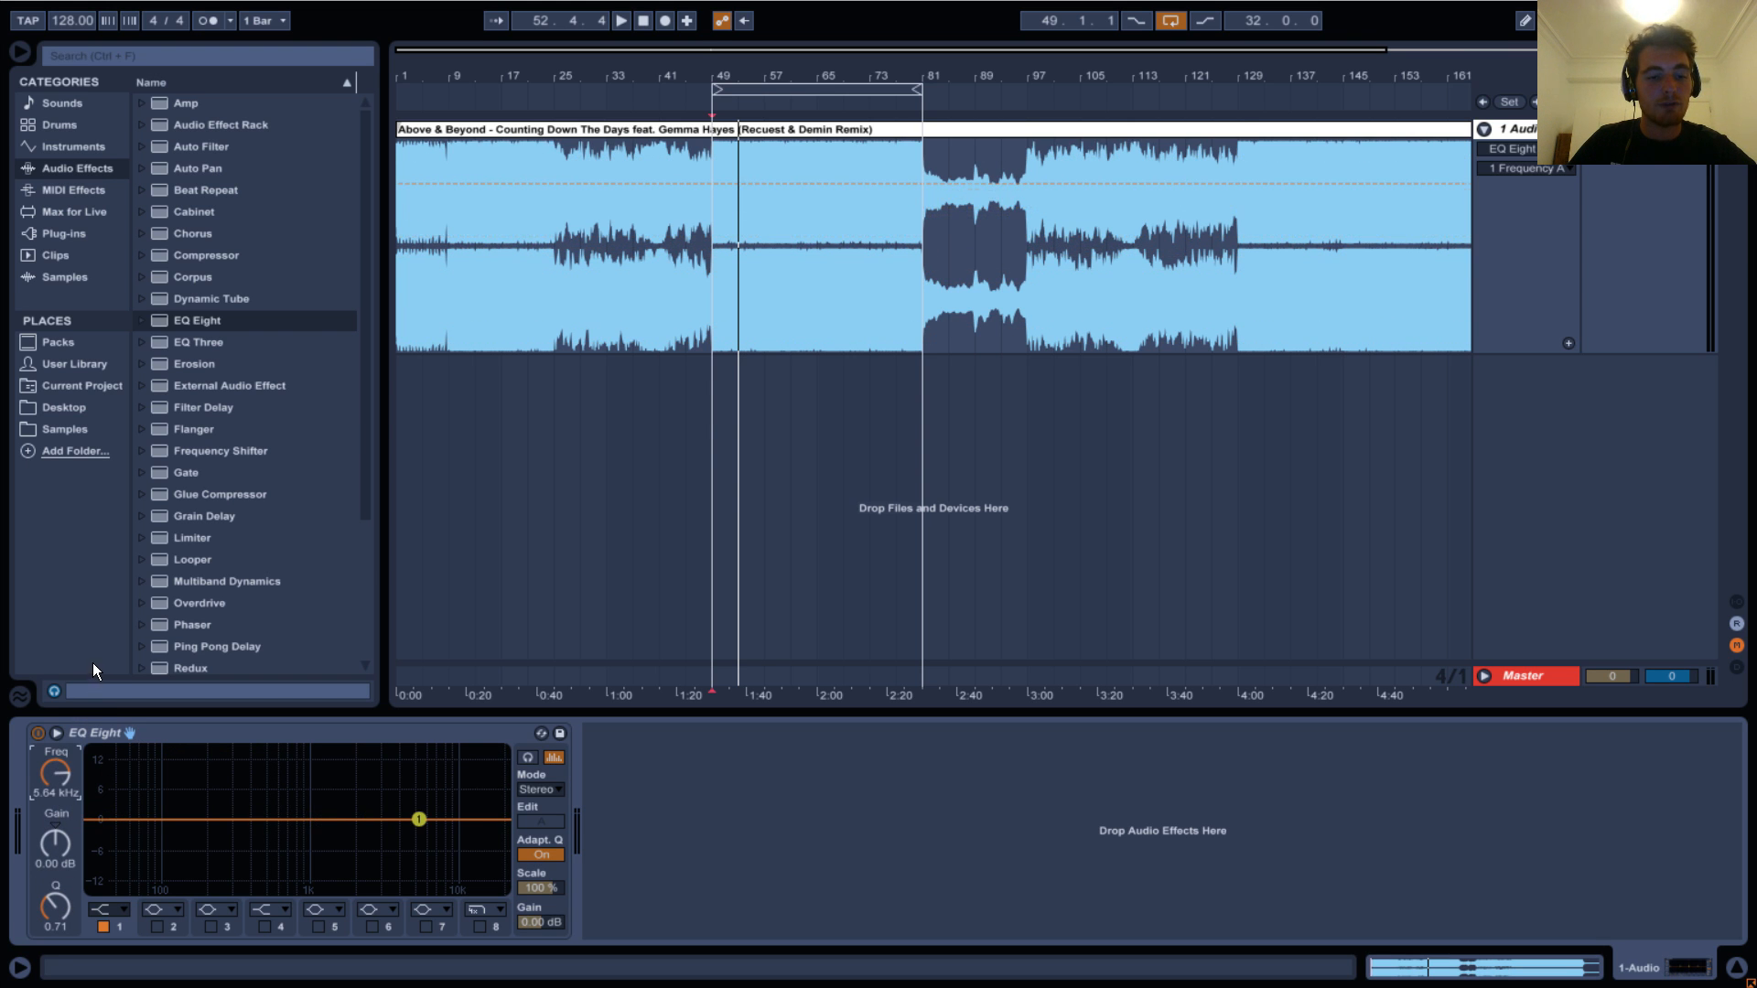
# During playback, cut the high shelf to about -11.2 dB, lower it to about 1.52 kHz, and raise its Q to 8.57.
pyautogui.press('space')
pyautogui.click(57, 848)
pyautogui.moveTo(56, 848); pyautogui.dragTo(75, 904)
pyautogui.click(61, 774)
pyautogui.moveTo(61, 774); pyautogui.dragTo(73, 840)
pyautogui.moveTo(61, 904); pyautogui.dragTo(68, 843)
pyautogui.press('space')
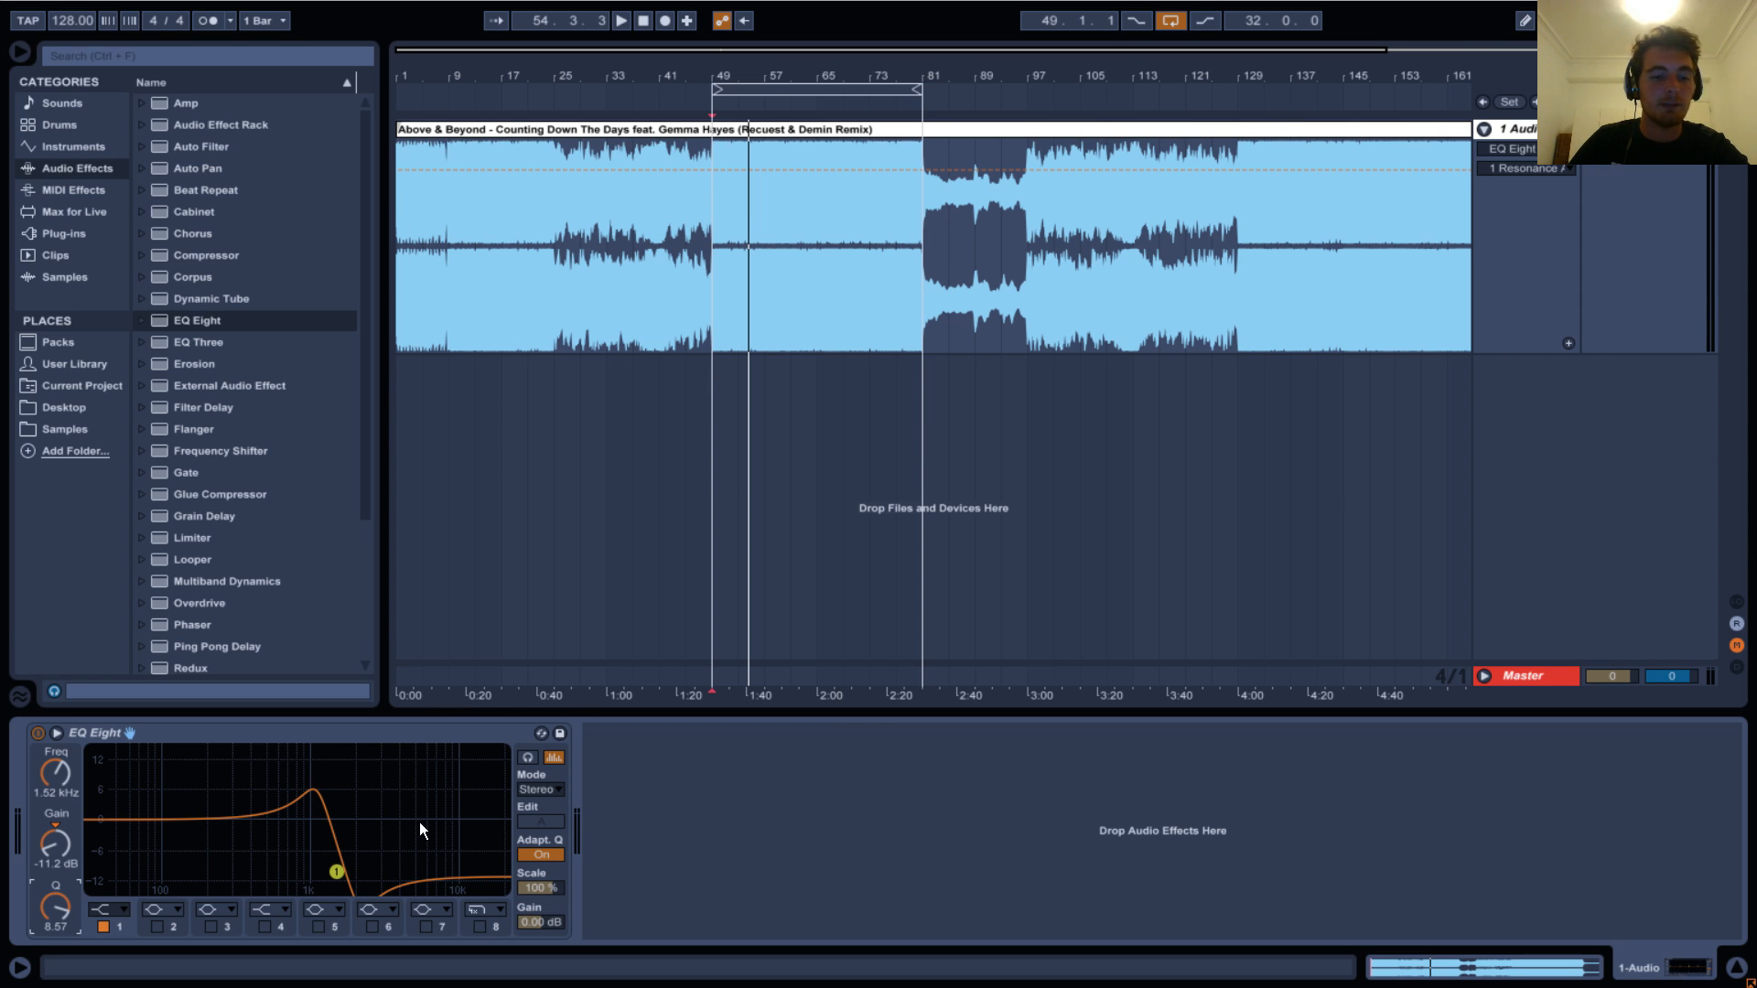
# Change band 1 to the gentler high-cut filter and reset its Q to the default.
pyautogui.click(104, 909)
pyautogui.click(117, 877)
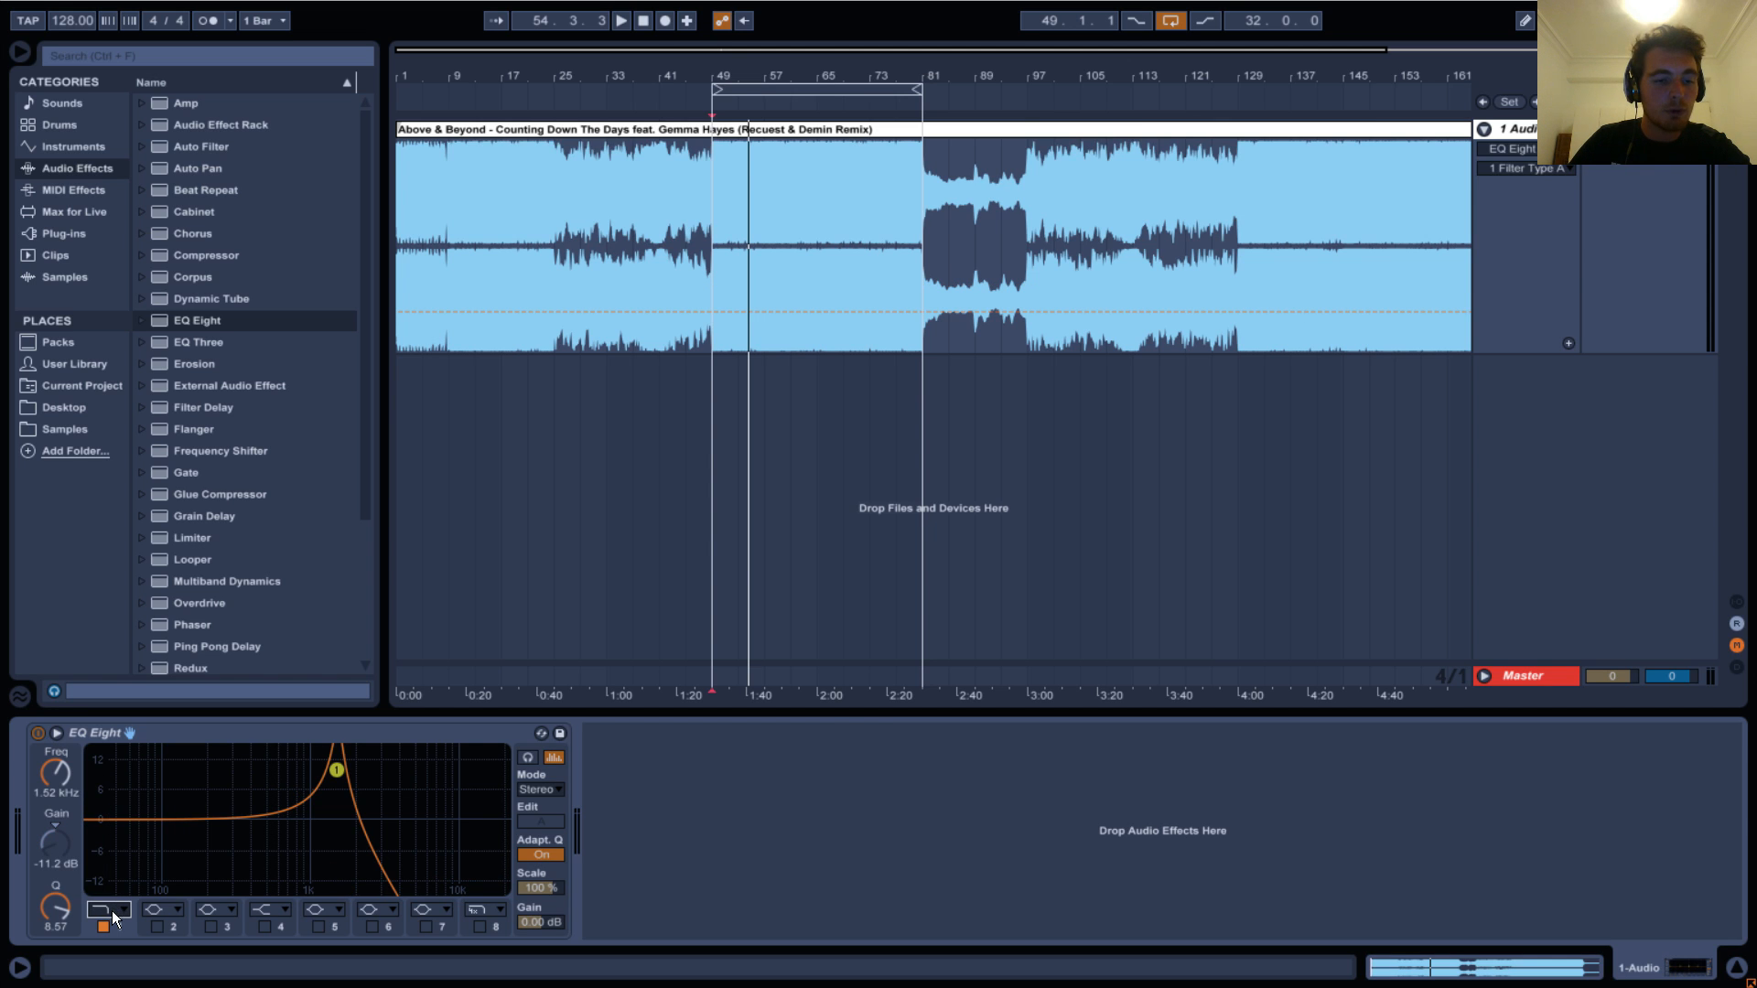
pyautogui.click(67, 901)
pyautogui.press('Delete')
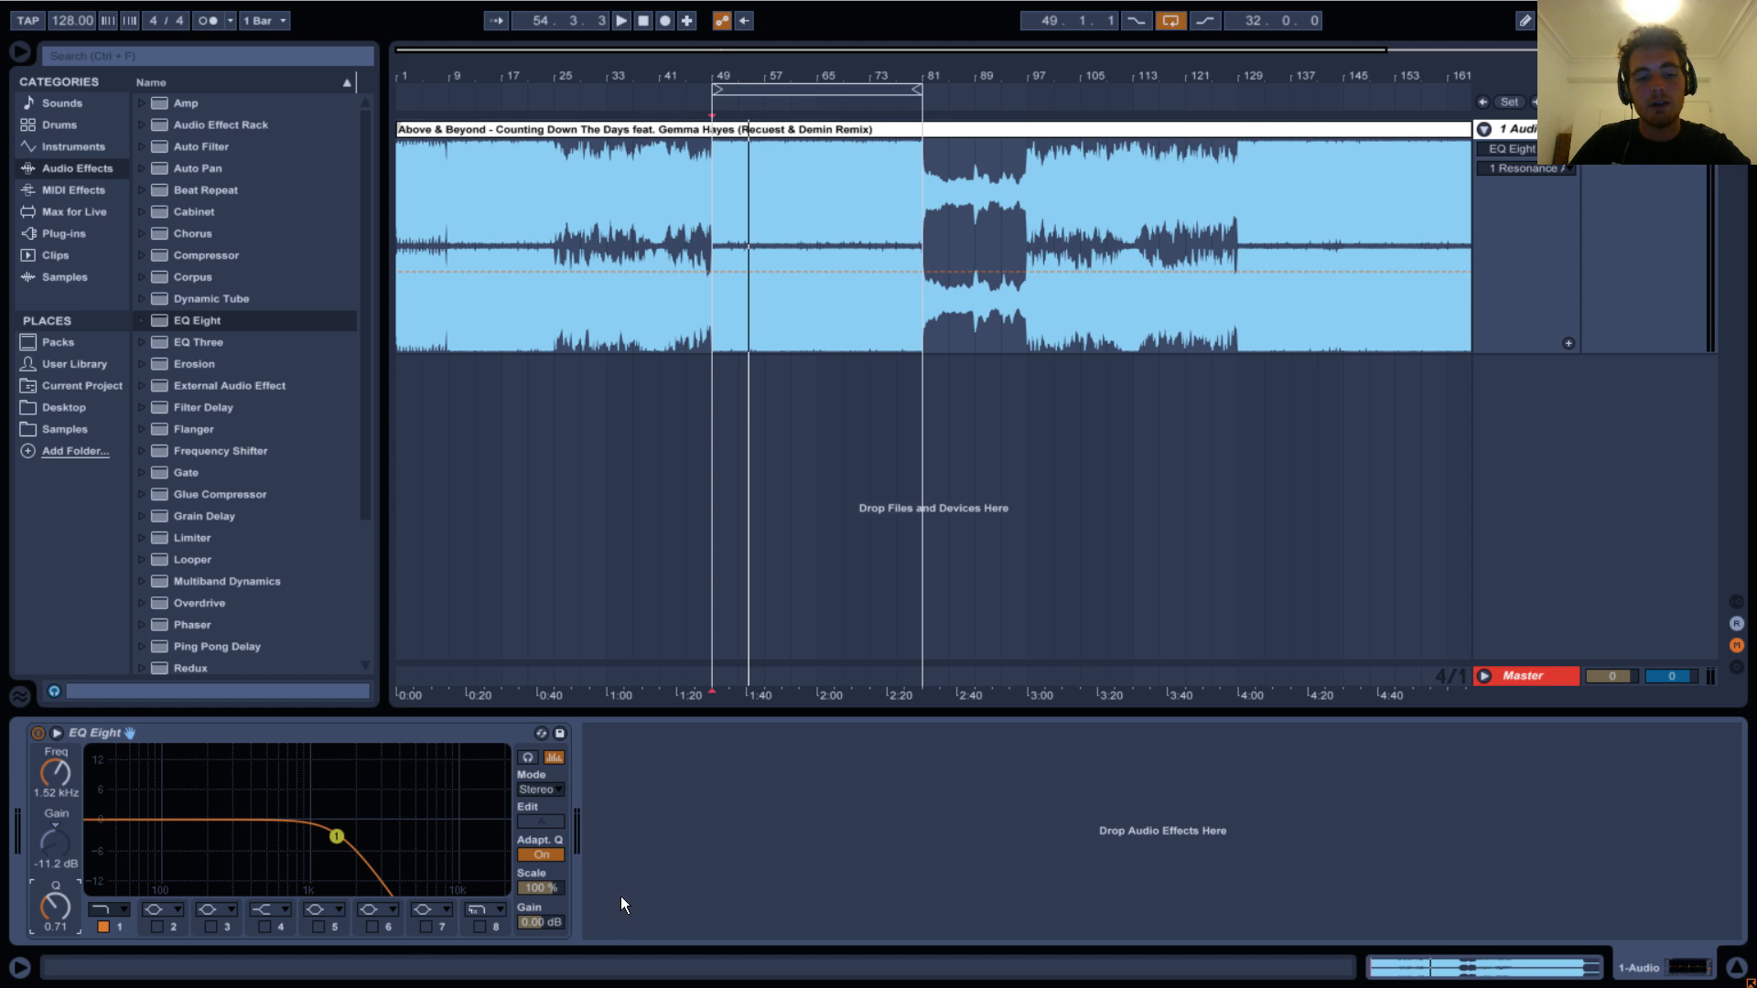
# Adjust the high-cut filter's cutoff to about 2.85 kHz and play the track.
pyautogui.moveTo(55, 776); pyautogui.dragTo(64, 812)
pyautogui.press('space')
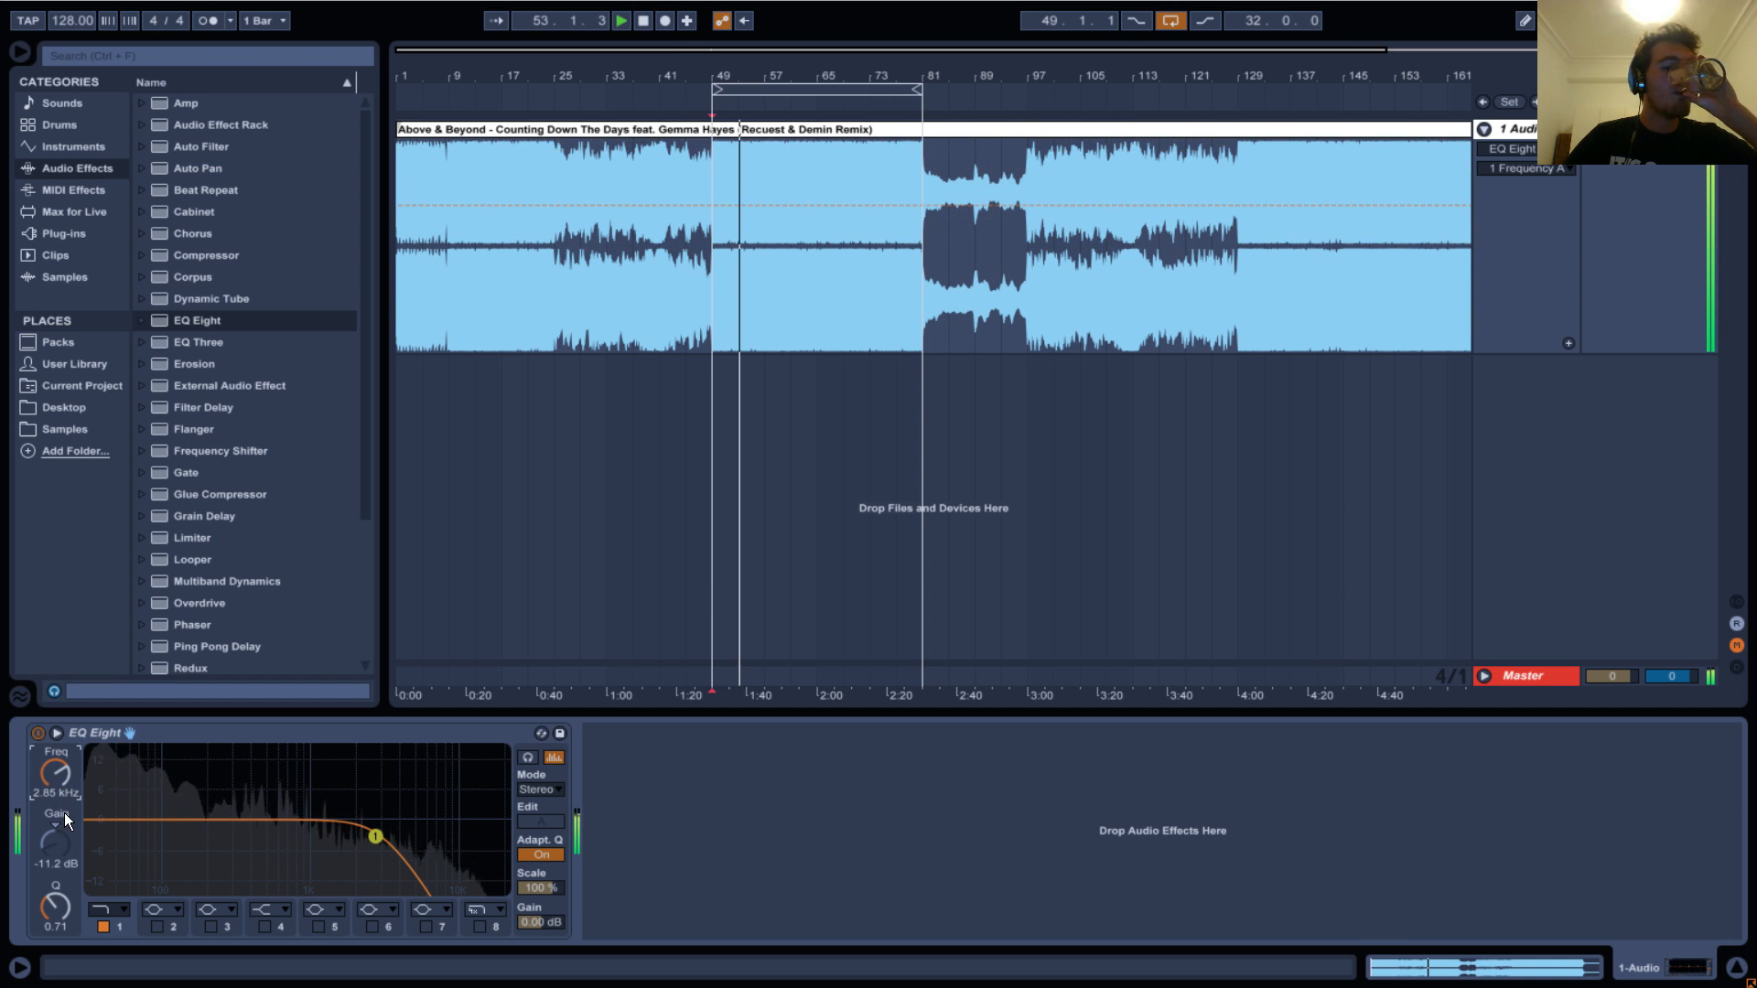
pyautogui.press('space')
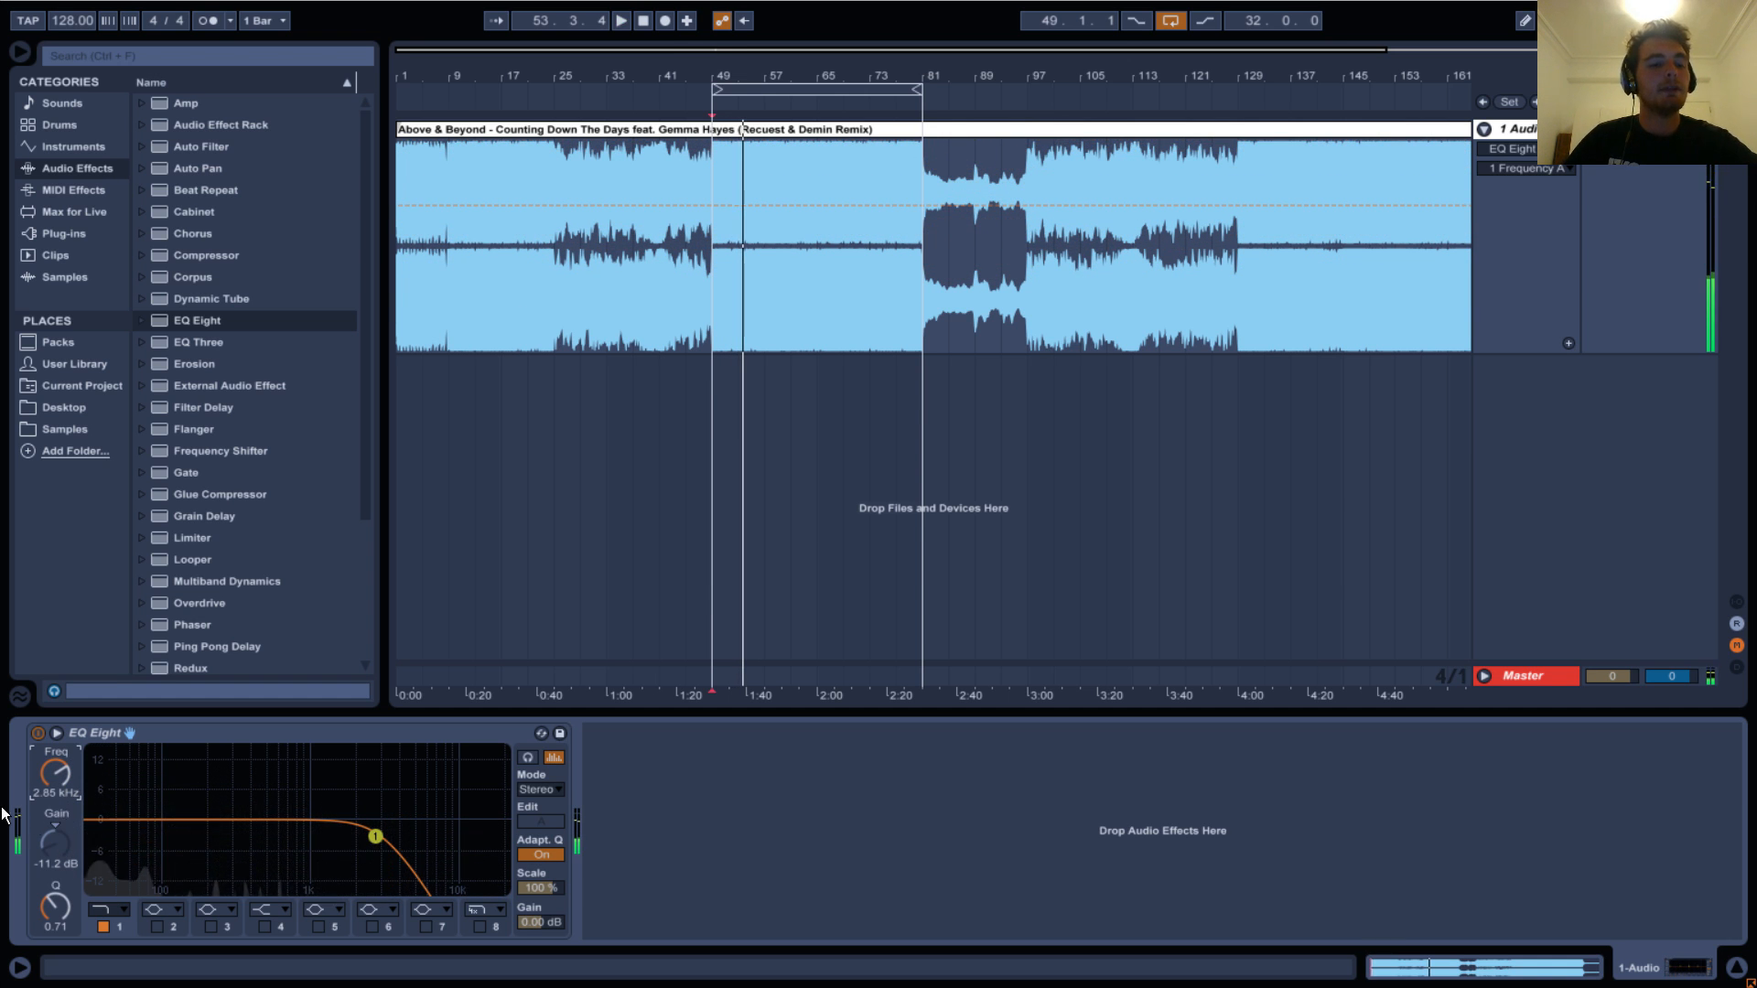
# Change band 1 to the steep high-cut filter, lower its cutoff to about 1.52 kHz, and play the track.
pyautogui.click(116, 909)
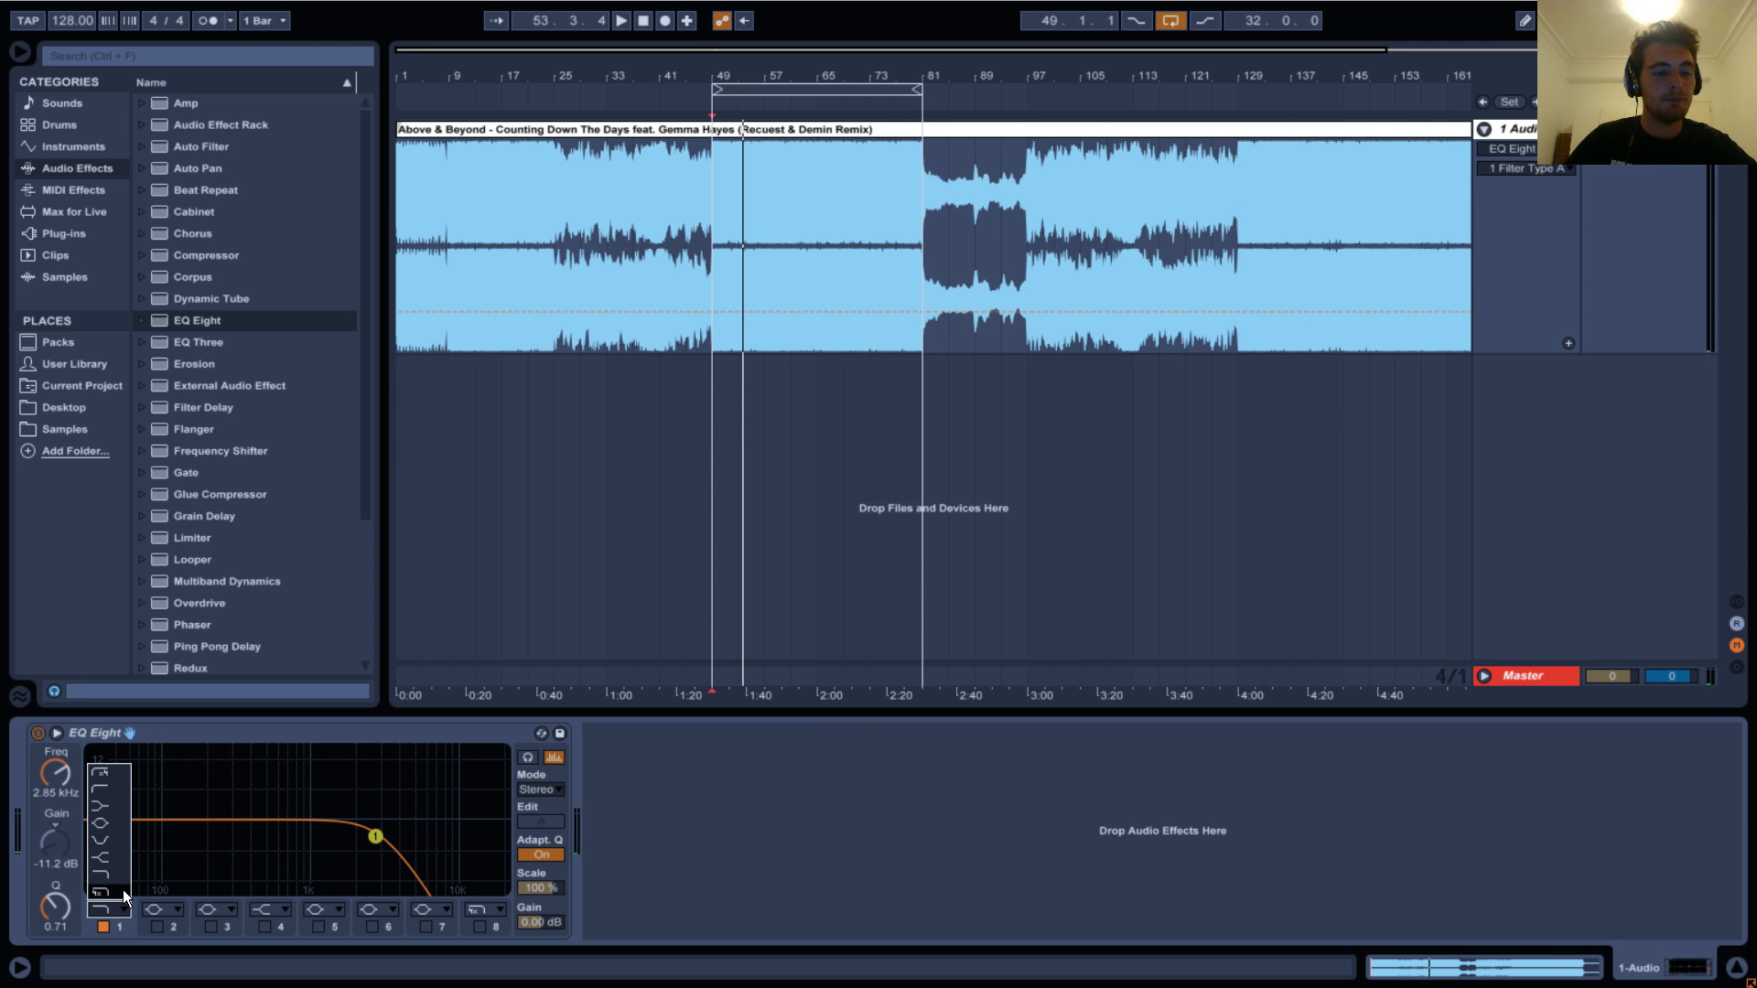
pyautogui.click(123, 891)
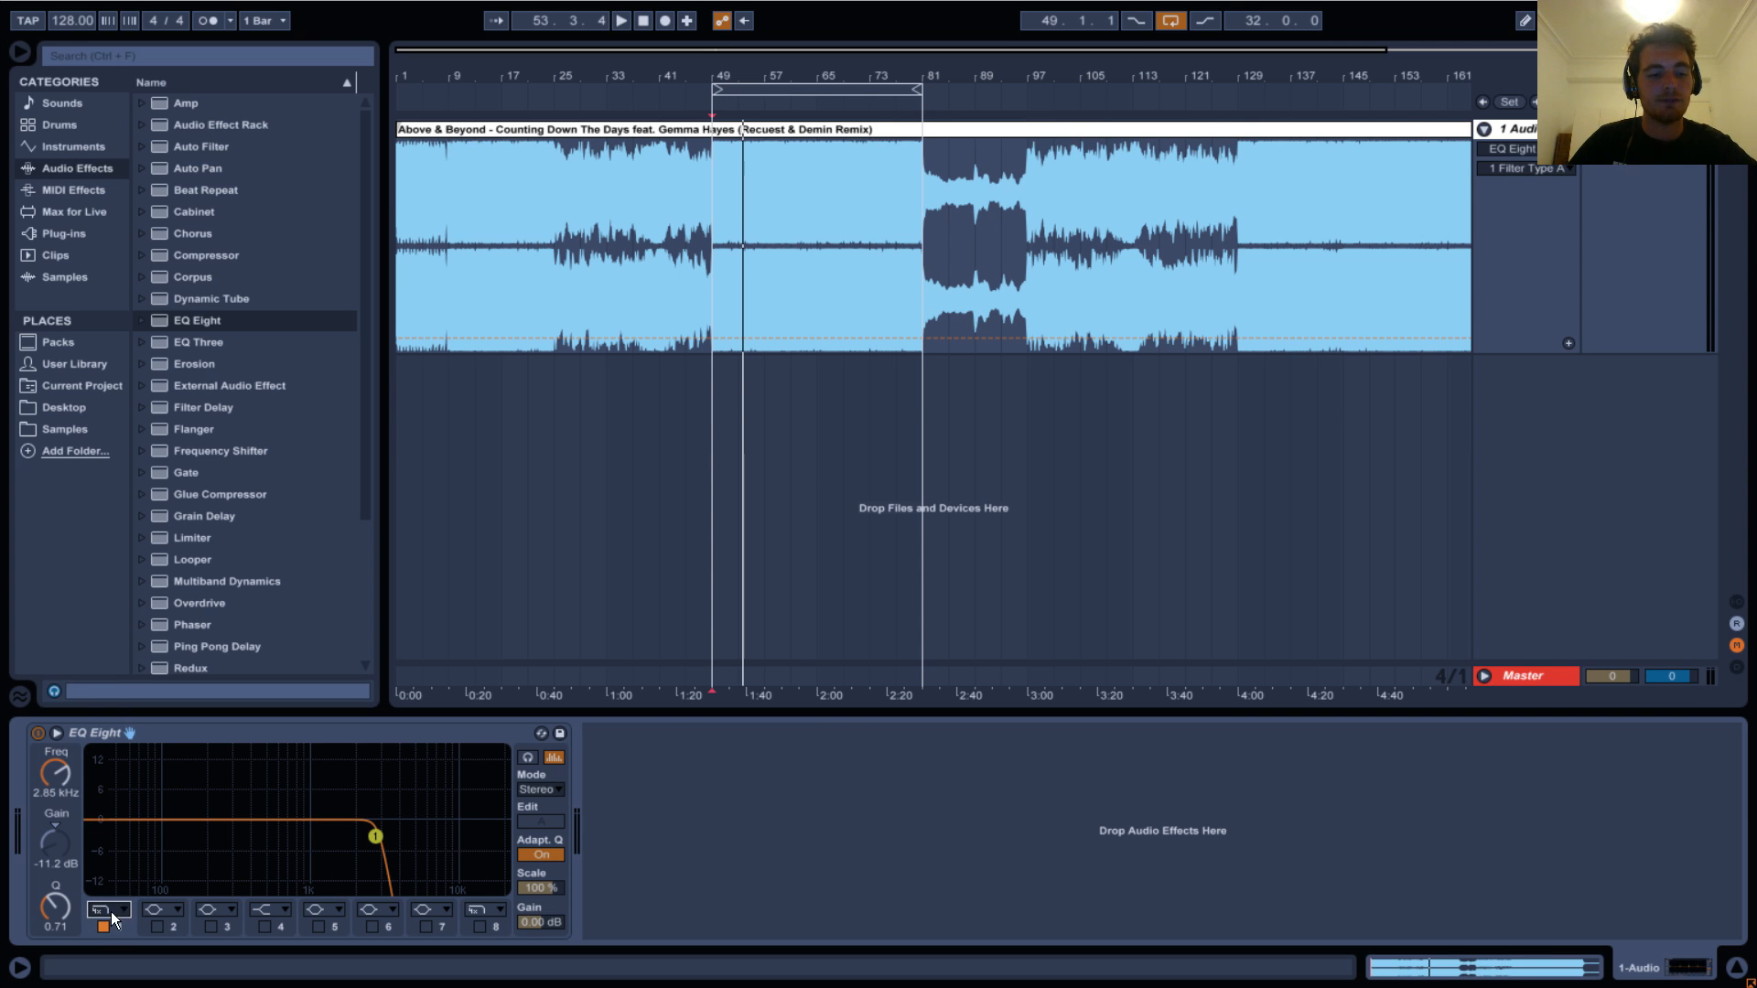
pyautogui.click(104, 911)
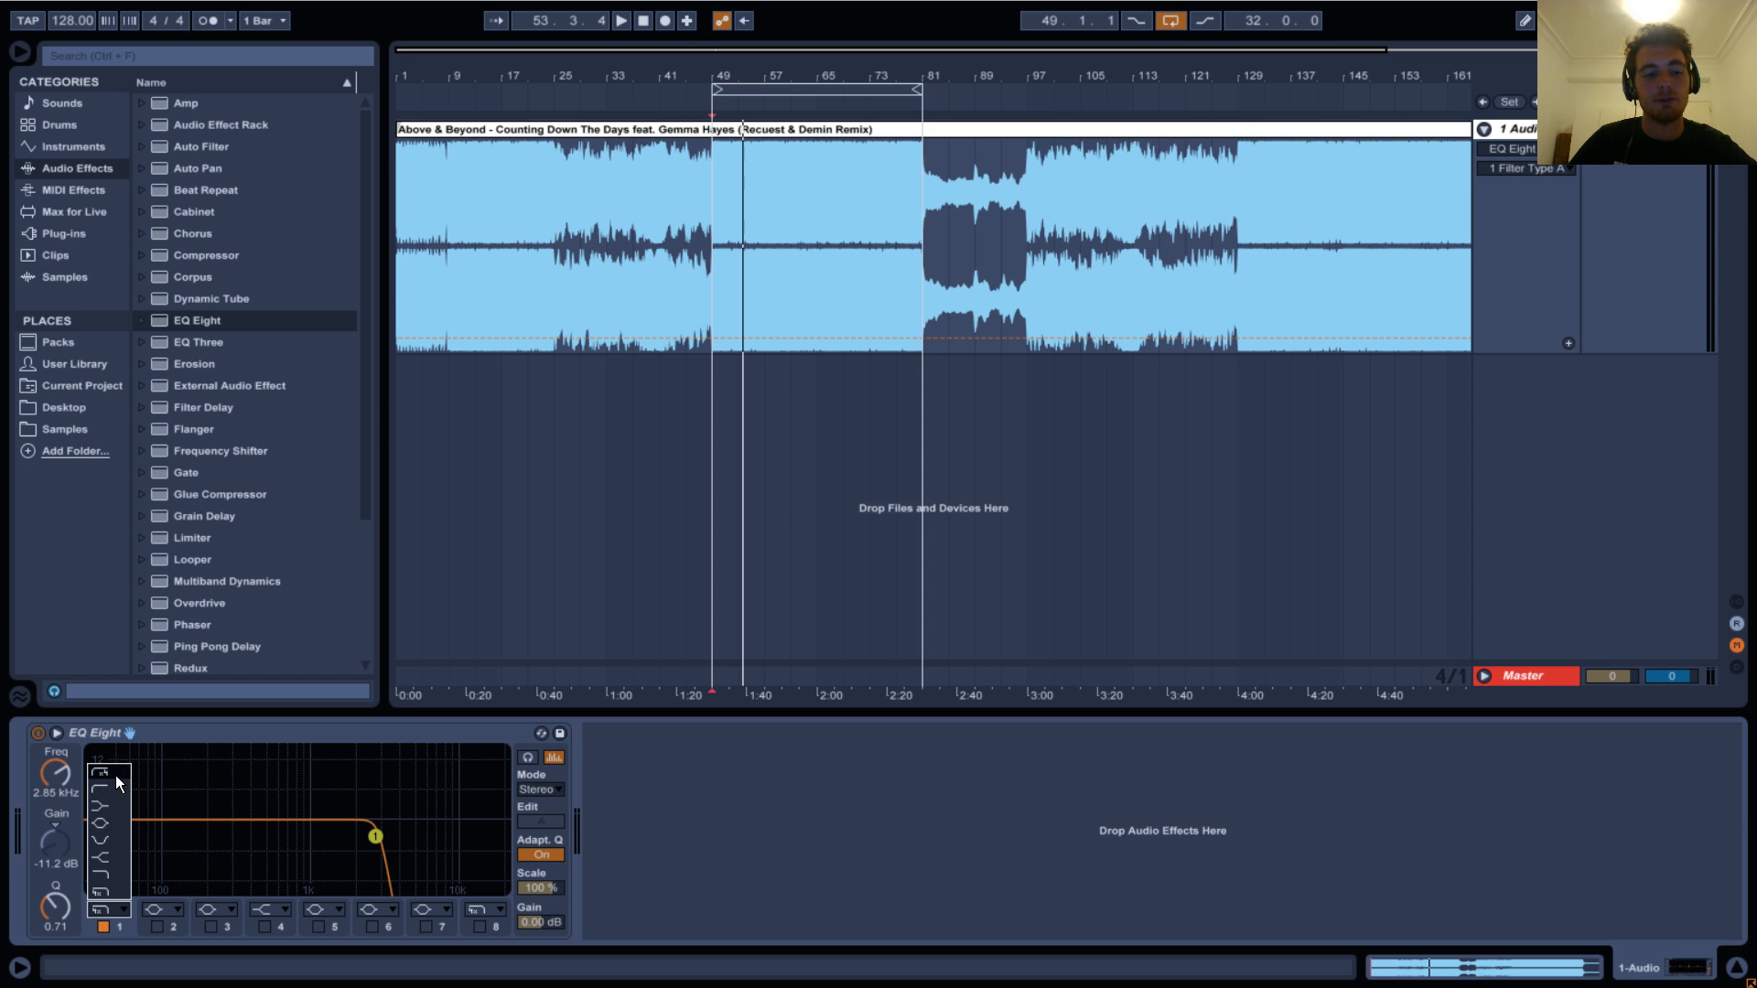
pyautogui.click(110, 895)
pyautogui.moveTo(58, 772); pyautogui.dragTo(58, 787)
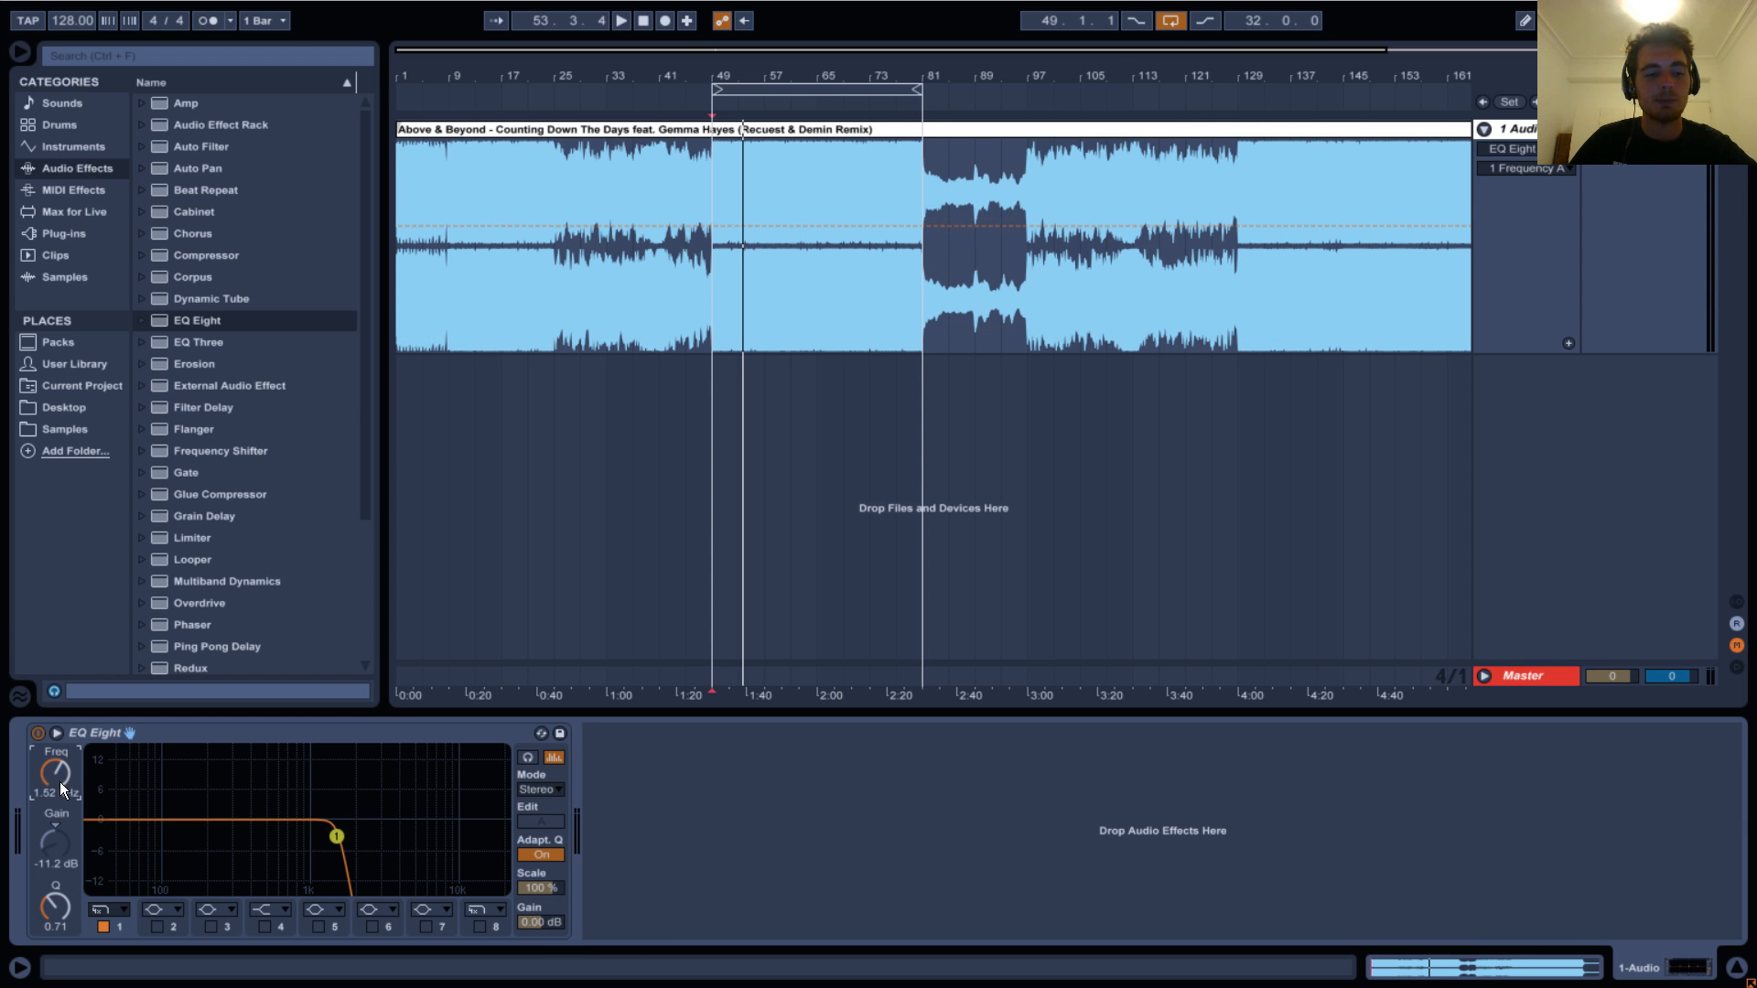
pyautogui.press('space')
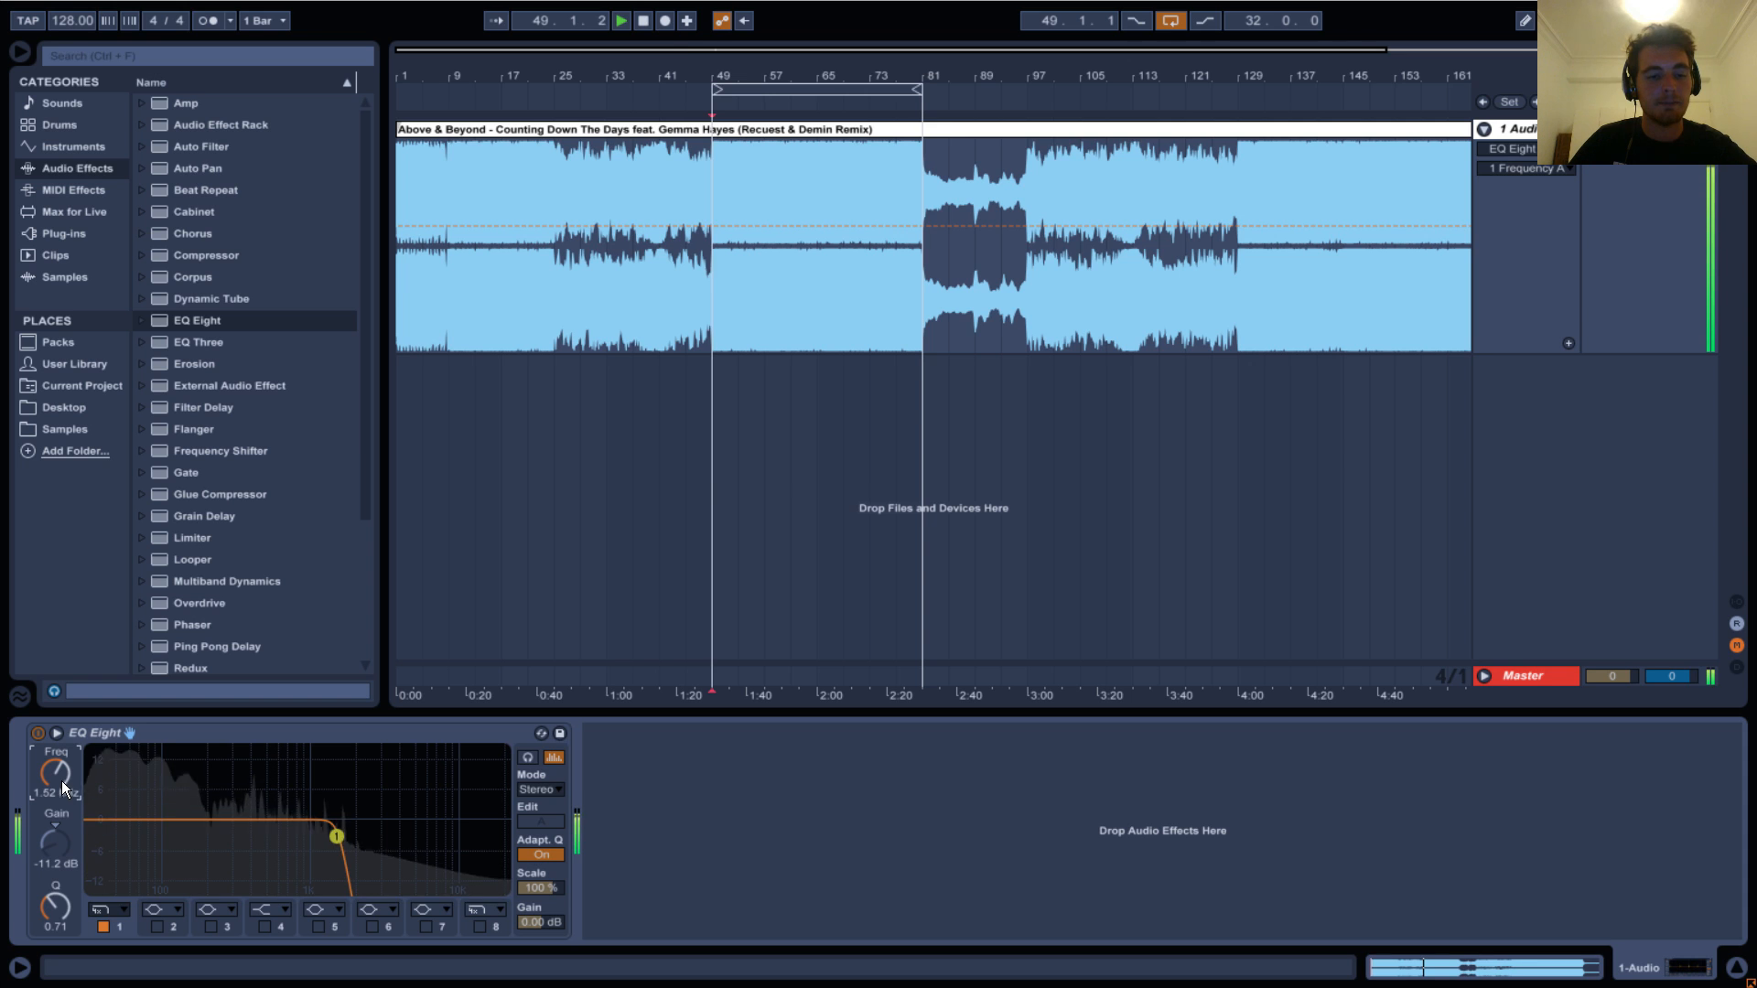
# During playback, compare band 1 as a high shelf, the gentler high-cut and the steep high-cut filter.
pyautogui.click(112, 909)
pyautogui.click(113, 861)
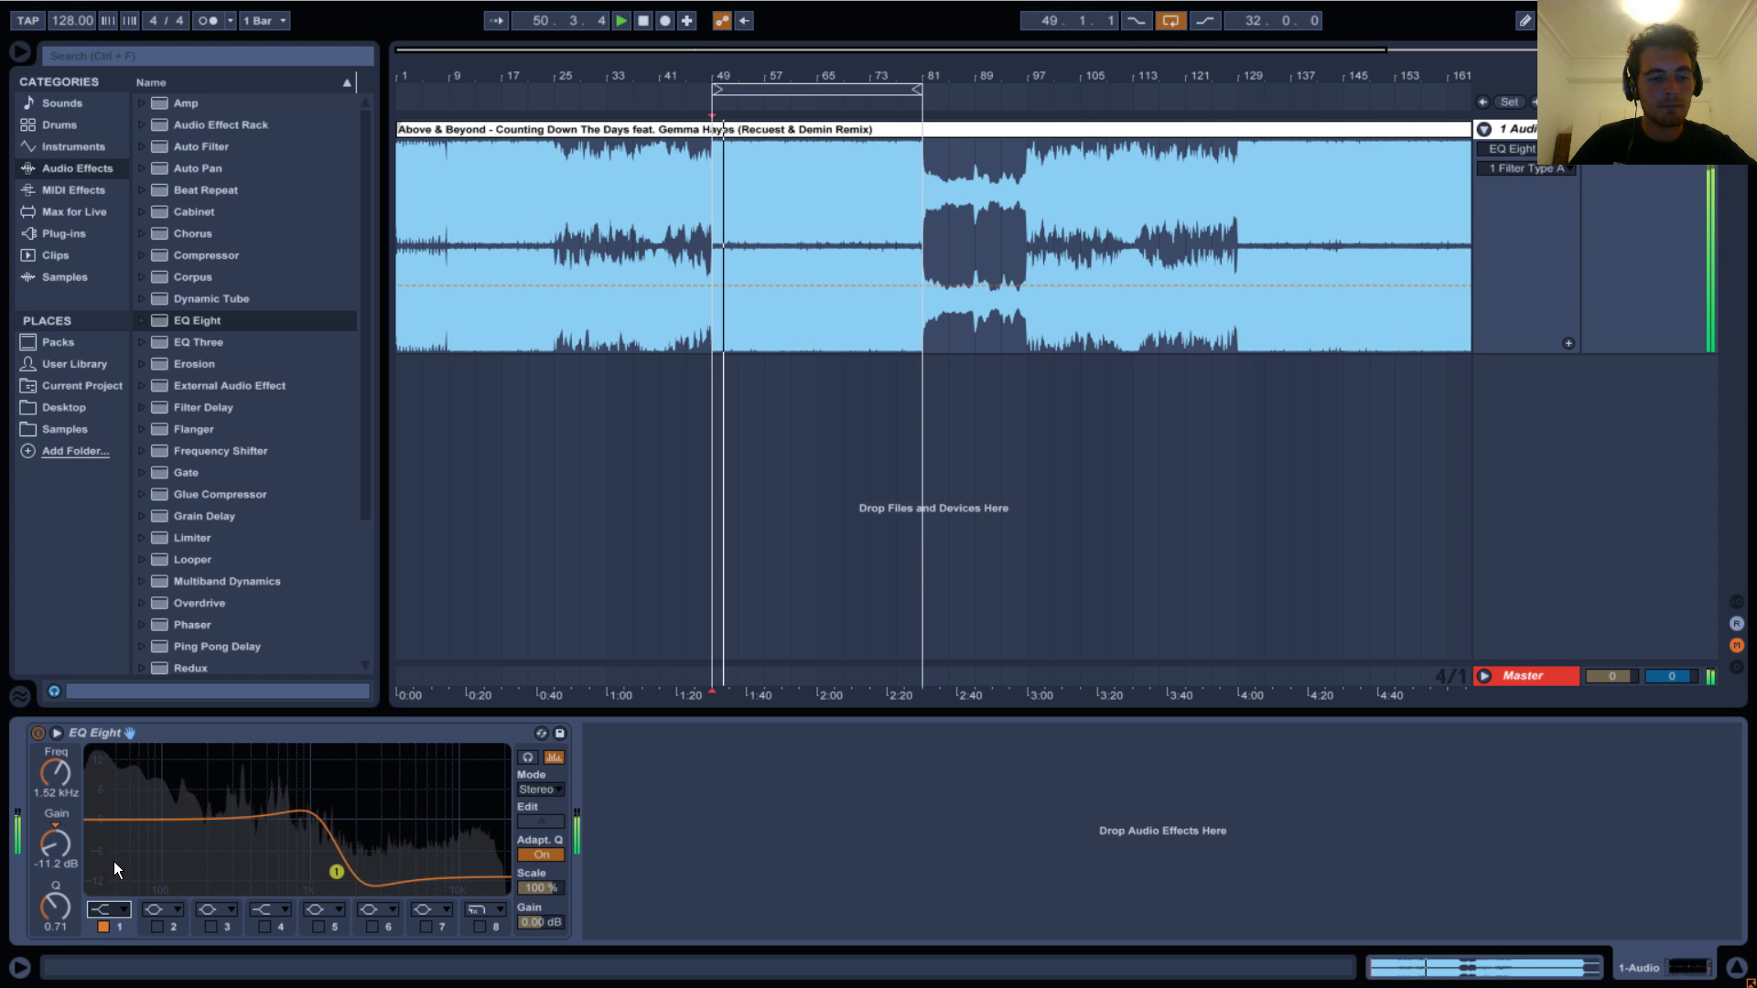
pyautogui.click(106, 903)
pyautogui.click(108, 884)
pyautogui.press('space')
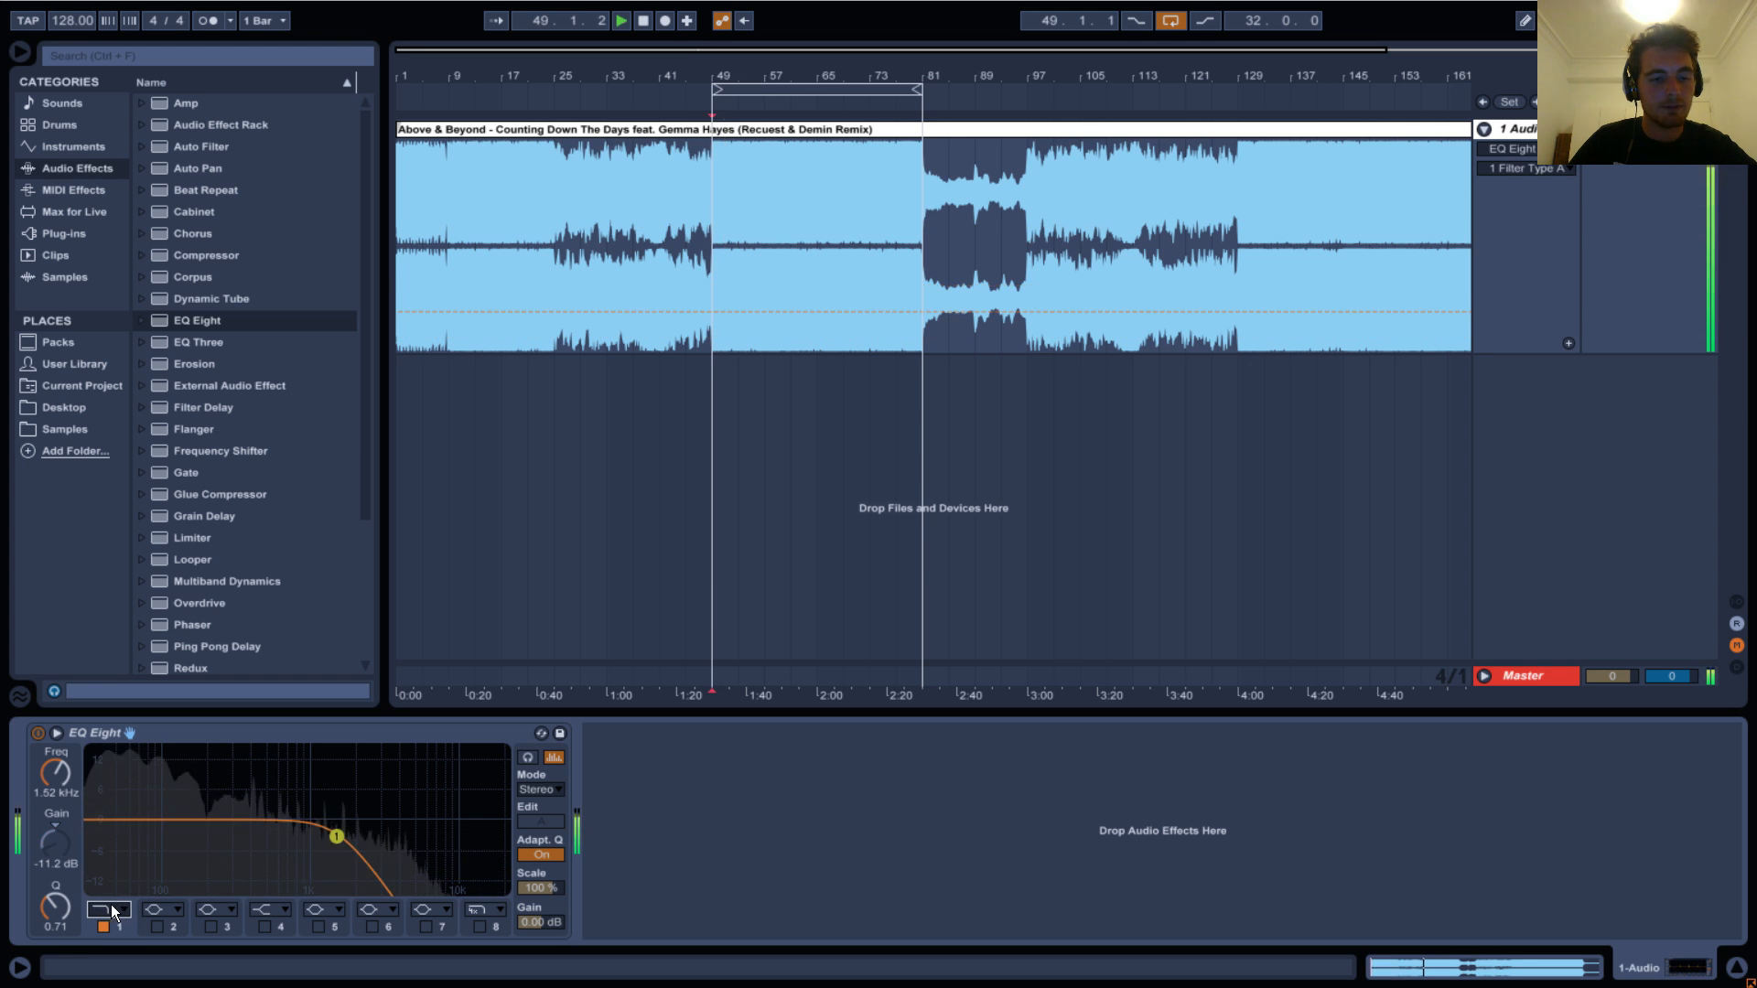
pyautogui.click(114, 906)
pyautogui.click(112, 893)
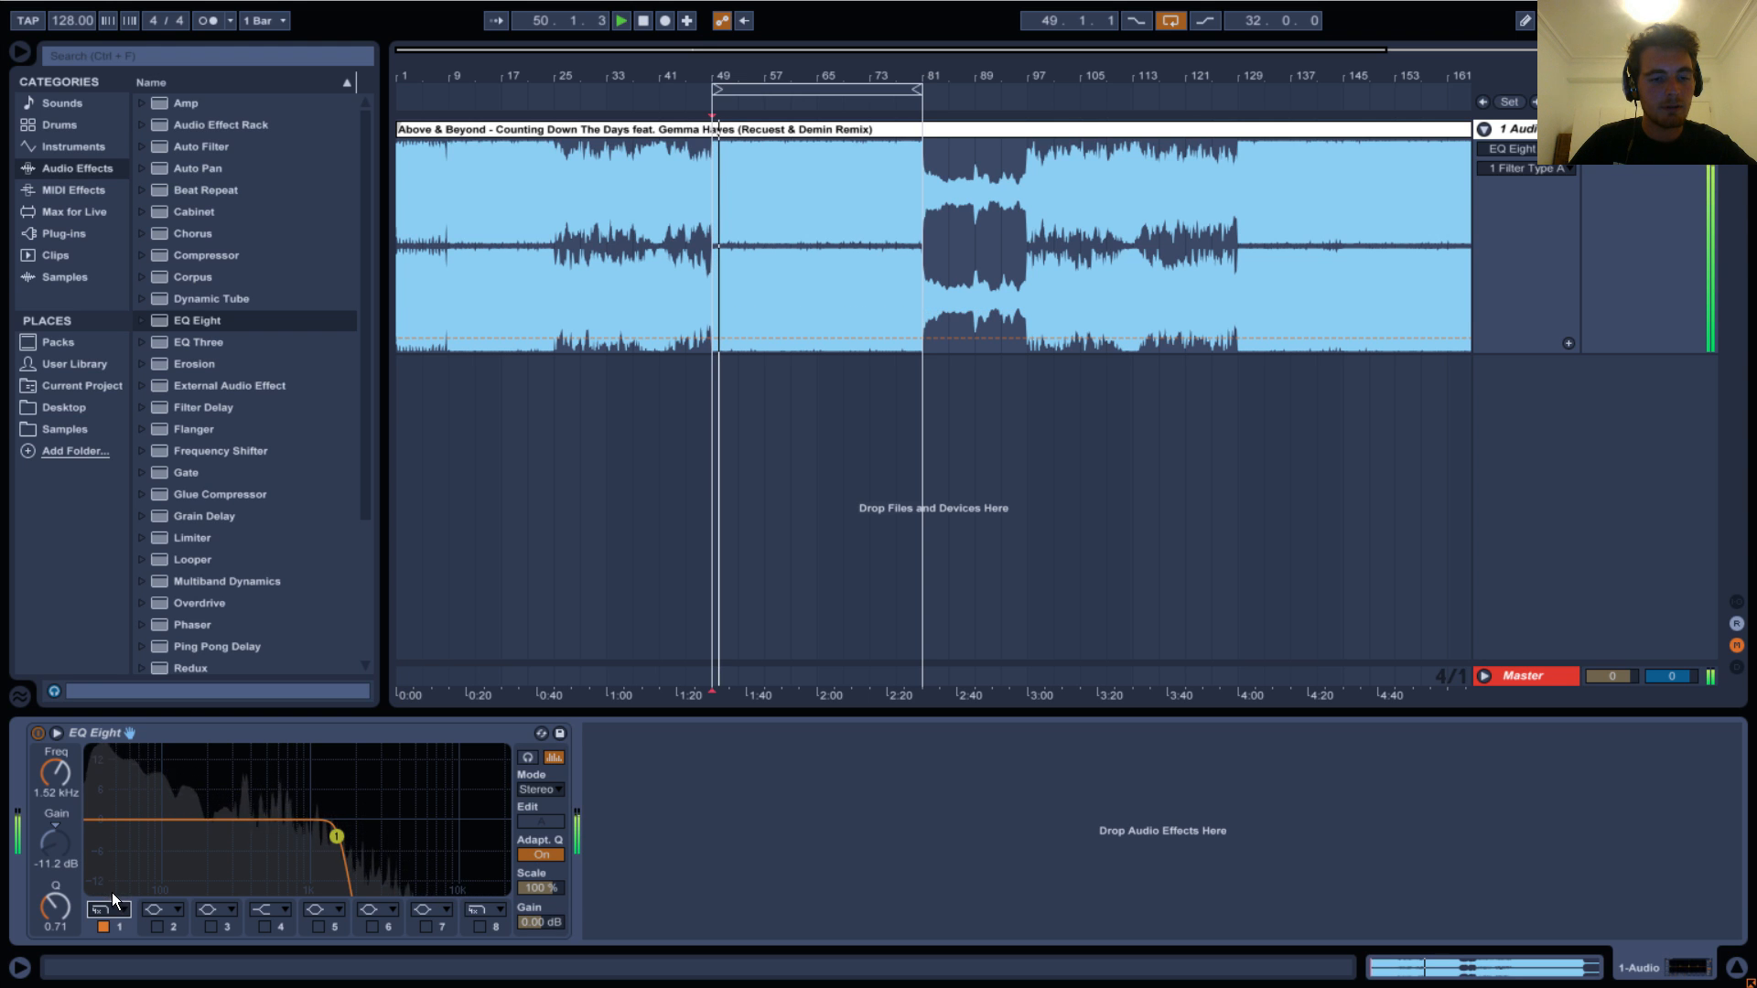
pyautogui.press('space')
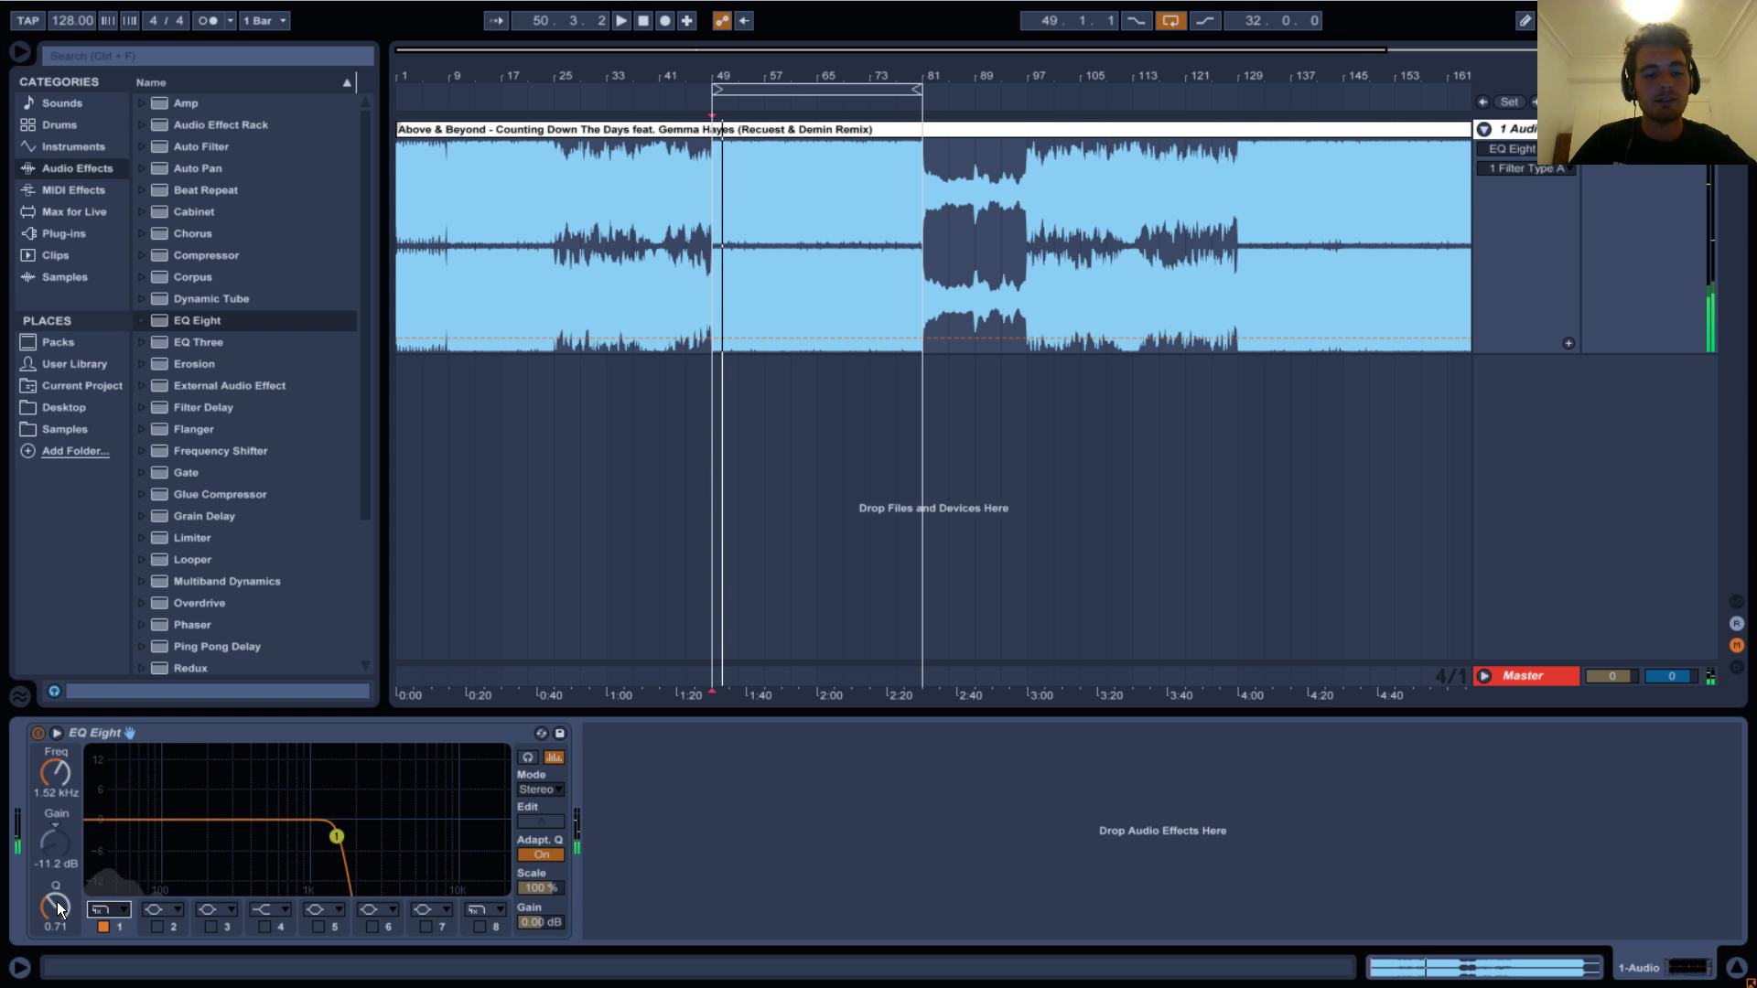
# Change band 1 to the gentler high-cut filter, raise its Q to about 7.27, and play the track.
pyautogui.click(119, 908)
pyautogui.click(113, 877)
pyautogui.moveTo(66, 908); pyautogui.dragTo(86, 837)
pyautogui.press('space')
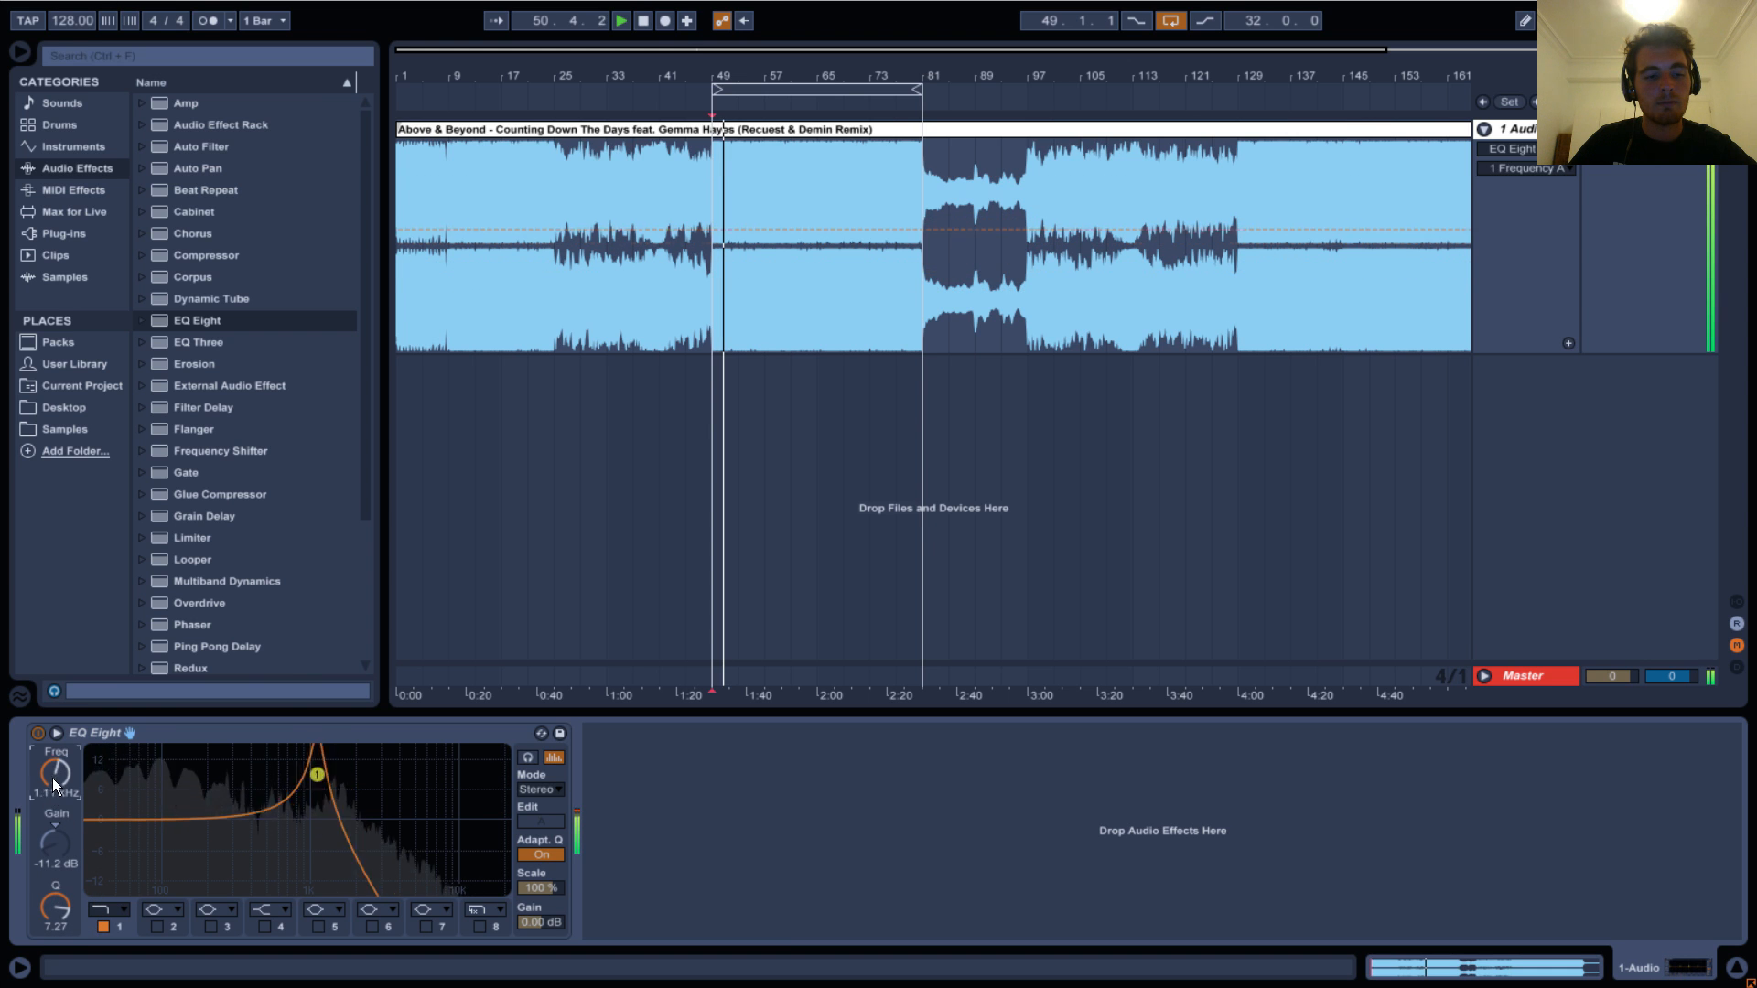
# During playback, sweep the high-cut cutoff to about 3.71 kHz, lower its Q to 0.48, and move the cutoff to about 6.60 kHz.
pyautogui.moveTo(52, 777)
pyautogui.mouseDown()
pyautogui.moveTo(53, 815)
pyautogui.moveTo(68, 760)
pyautogui.mouseUp()
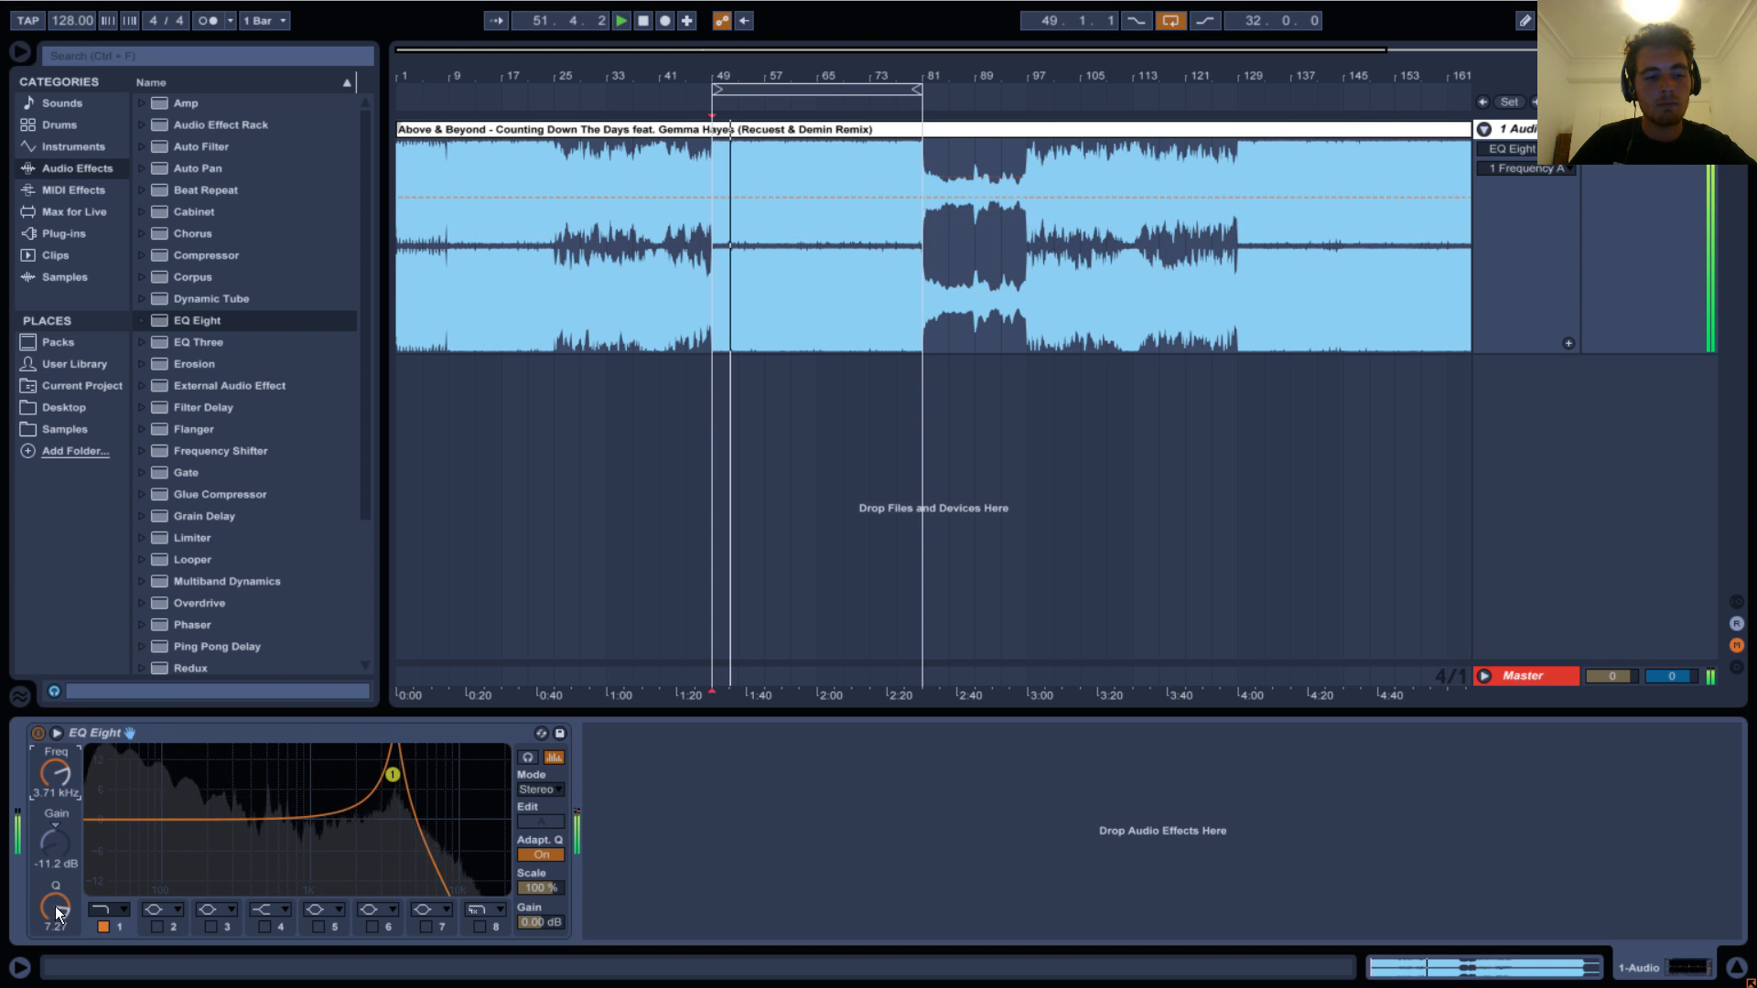
pyautogui.moveTo(55, 902); pyautogui.dragTo(55, 915)
pyautogui.moveTo(55, 776); pyautogui.dragTo(64, 822)
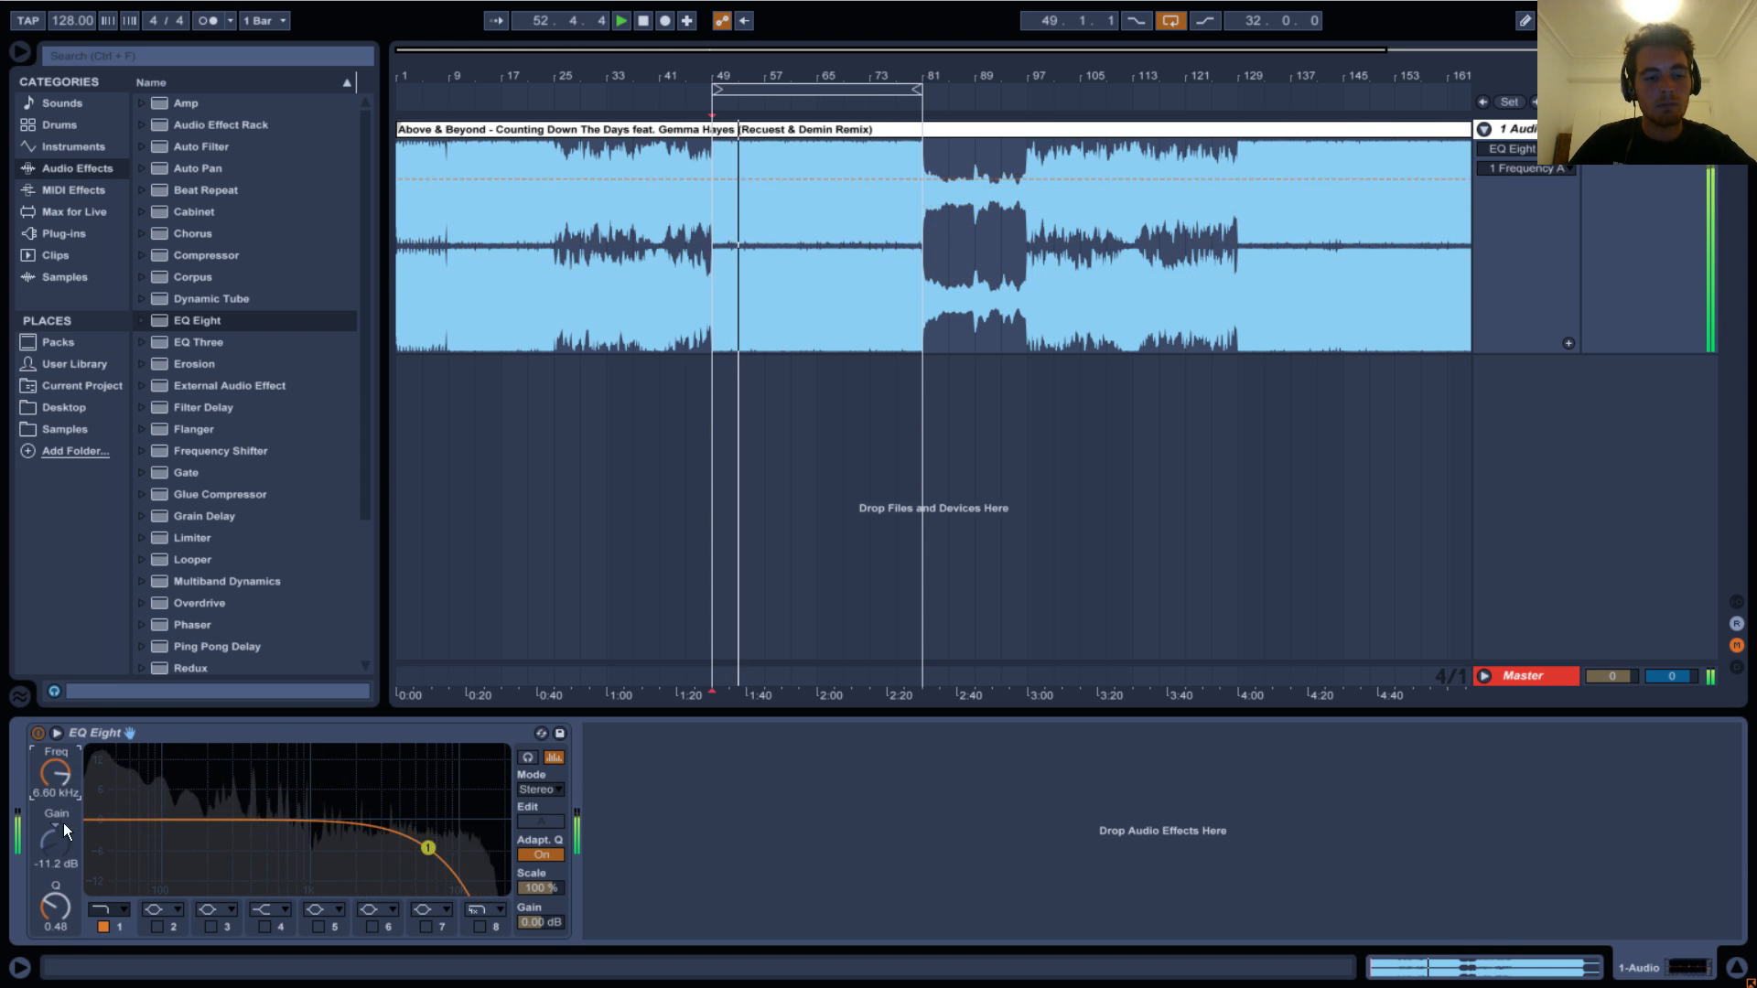
# Change band 1 to a bell filter, reset its gain to 0 dB, and lower its frequency to about 481 Hz.
pyautogui.click(119, 910)
pyautogui.click(116, 827)
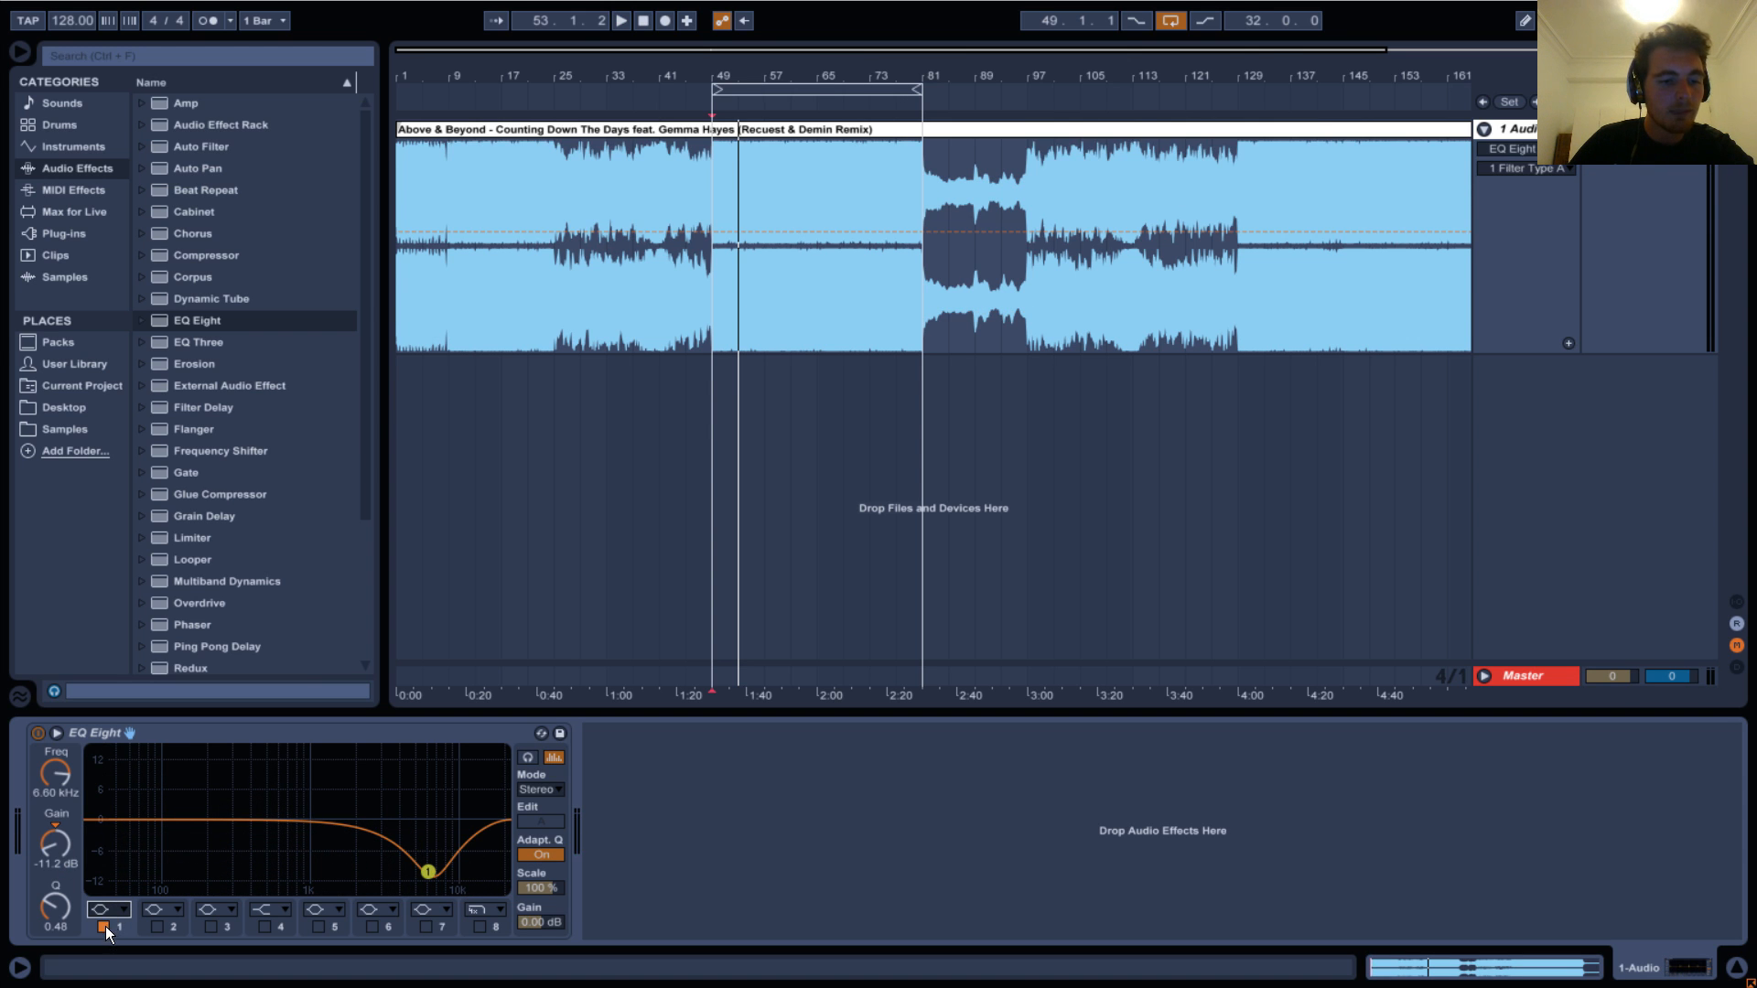
pyautogui.click(53, 835)
pyautogui.press('Delete')
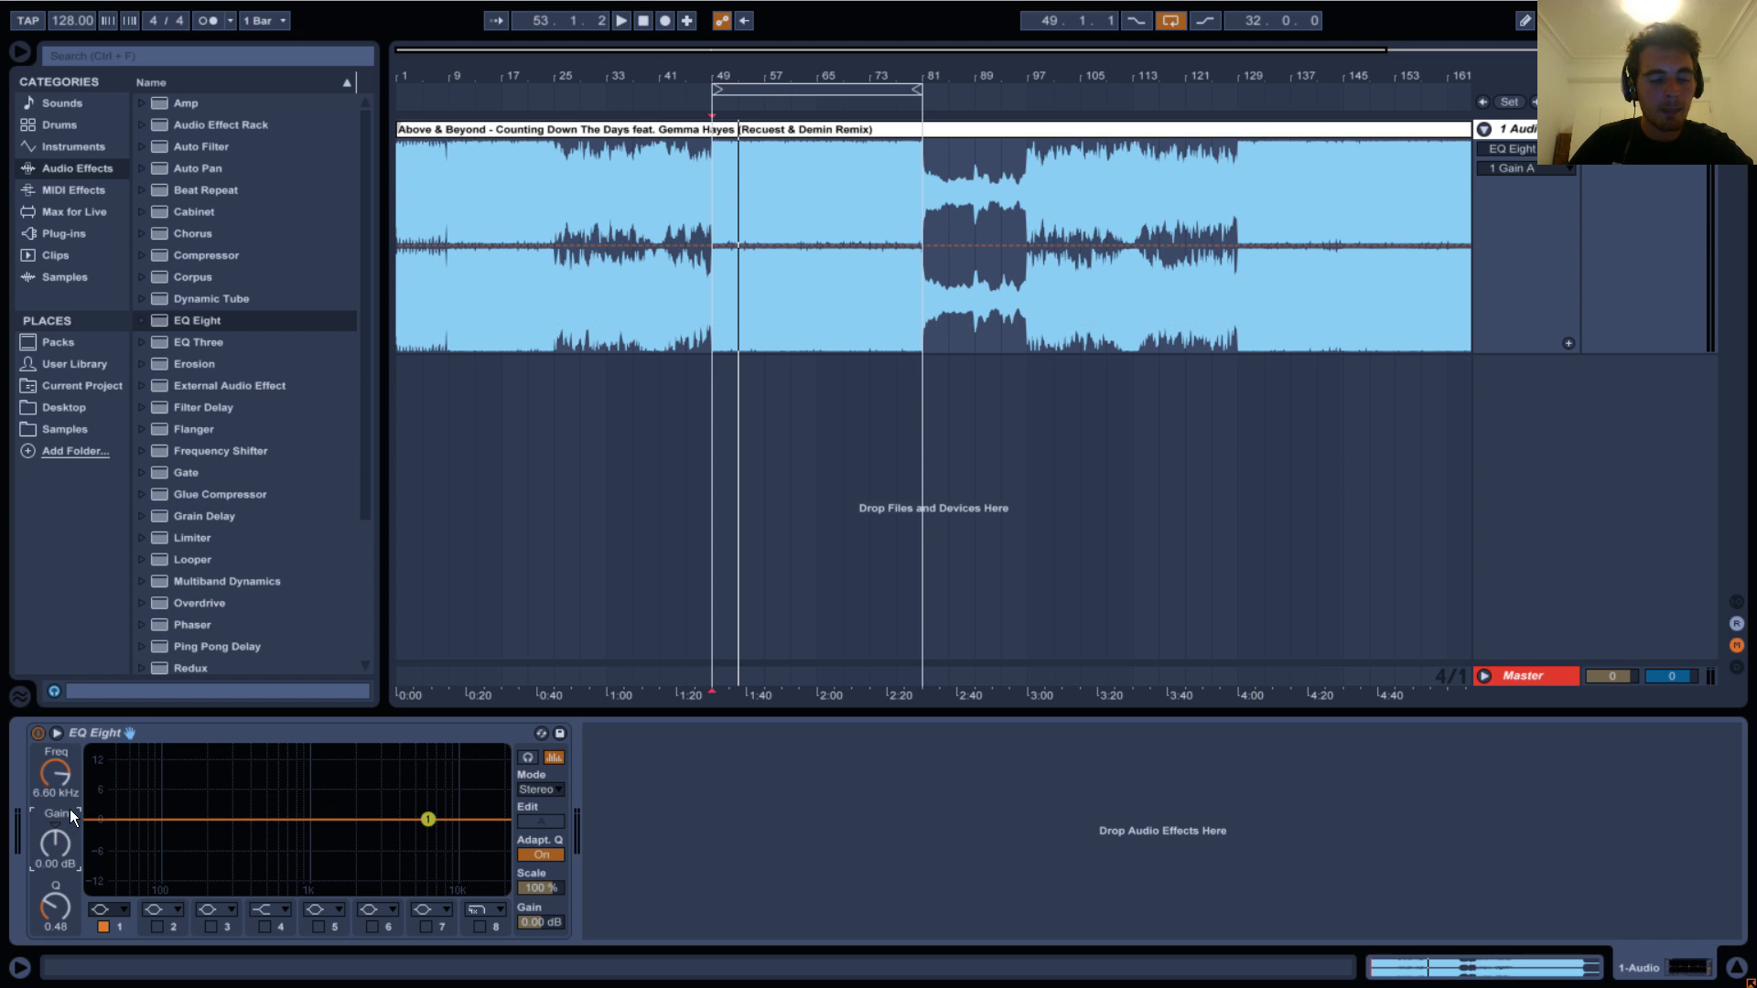
pyautogui.click(52, 776)
pyautogui.moveTo(52, 776); pyautogui.dragTo(59, 826)
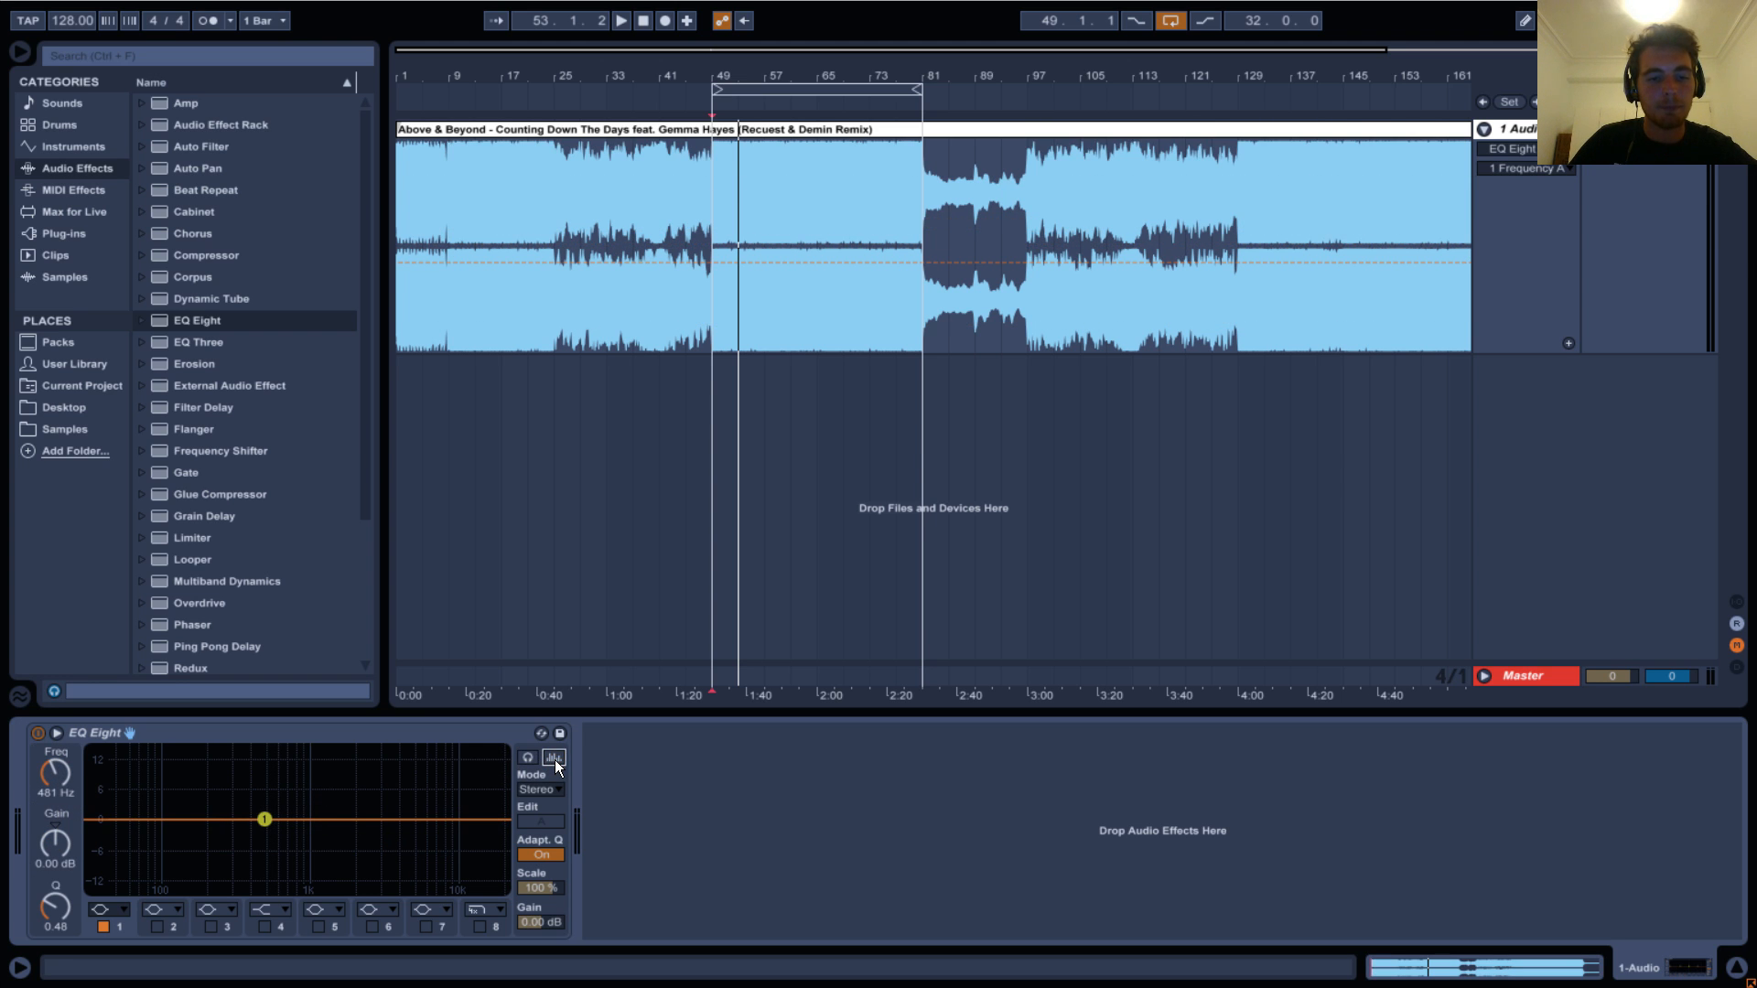
# Show the Info View so it describes the EQ controls.
pyautogui.click(21, 967)
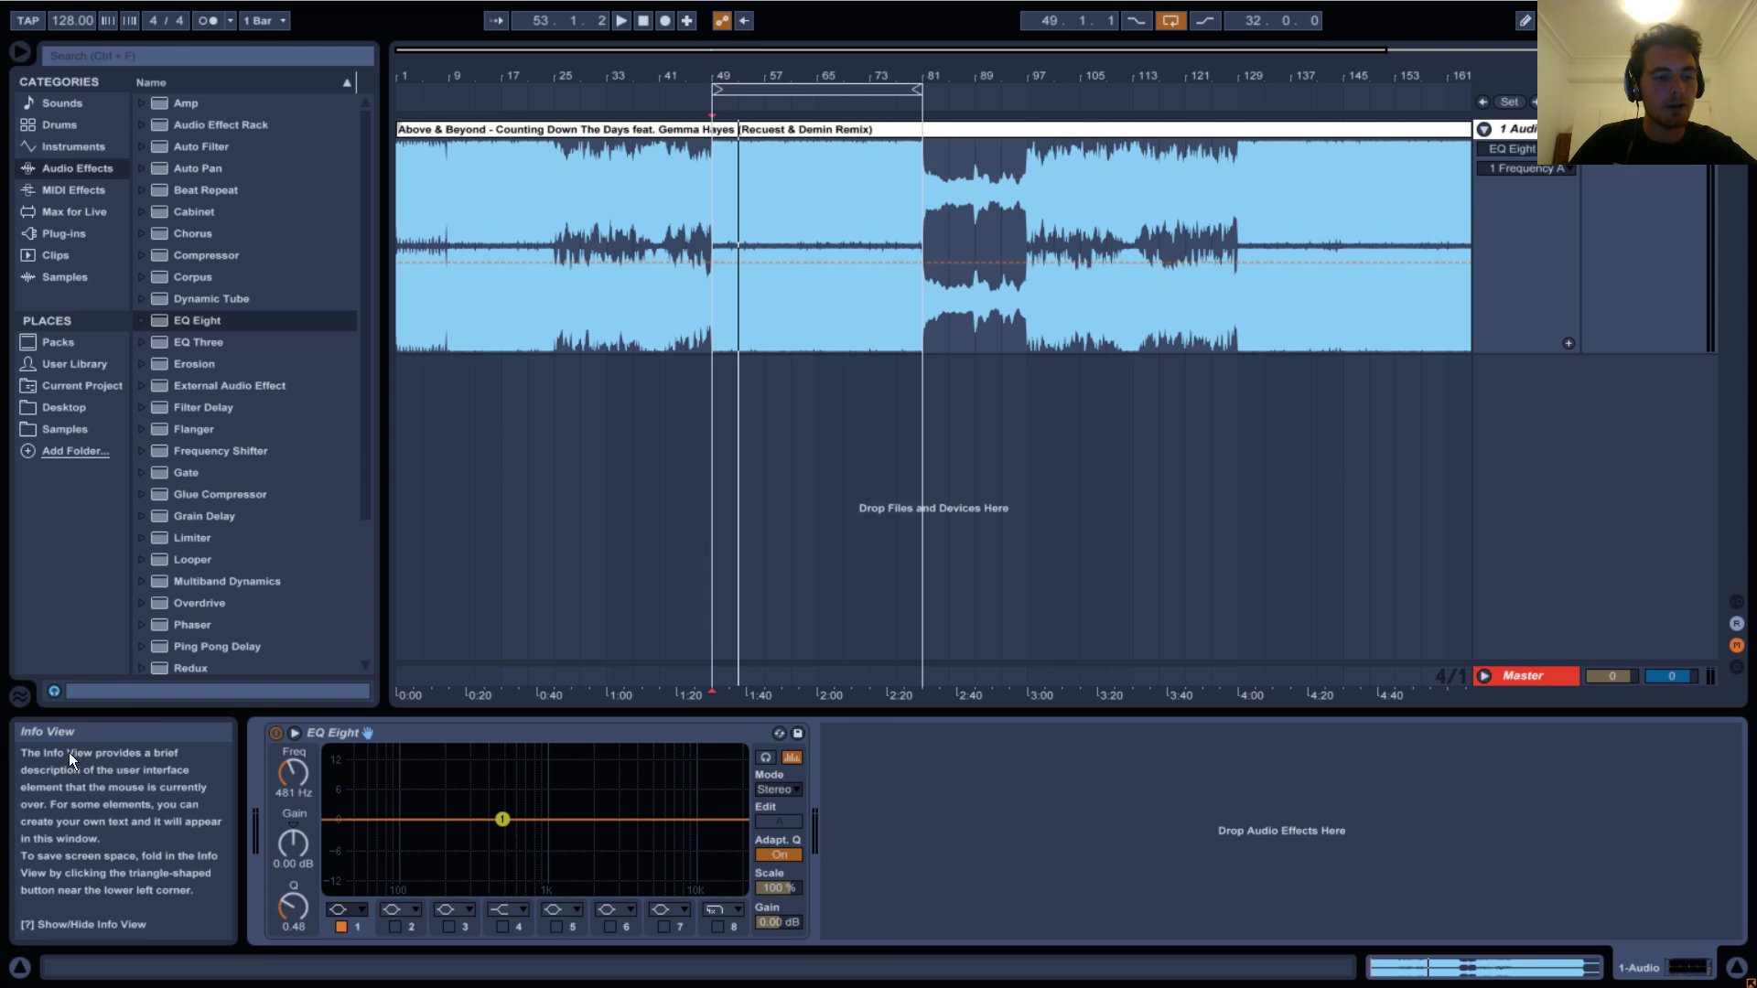
pyautogui.click(20, 968)
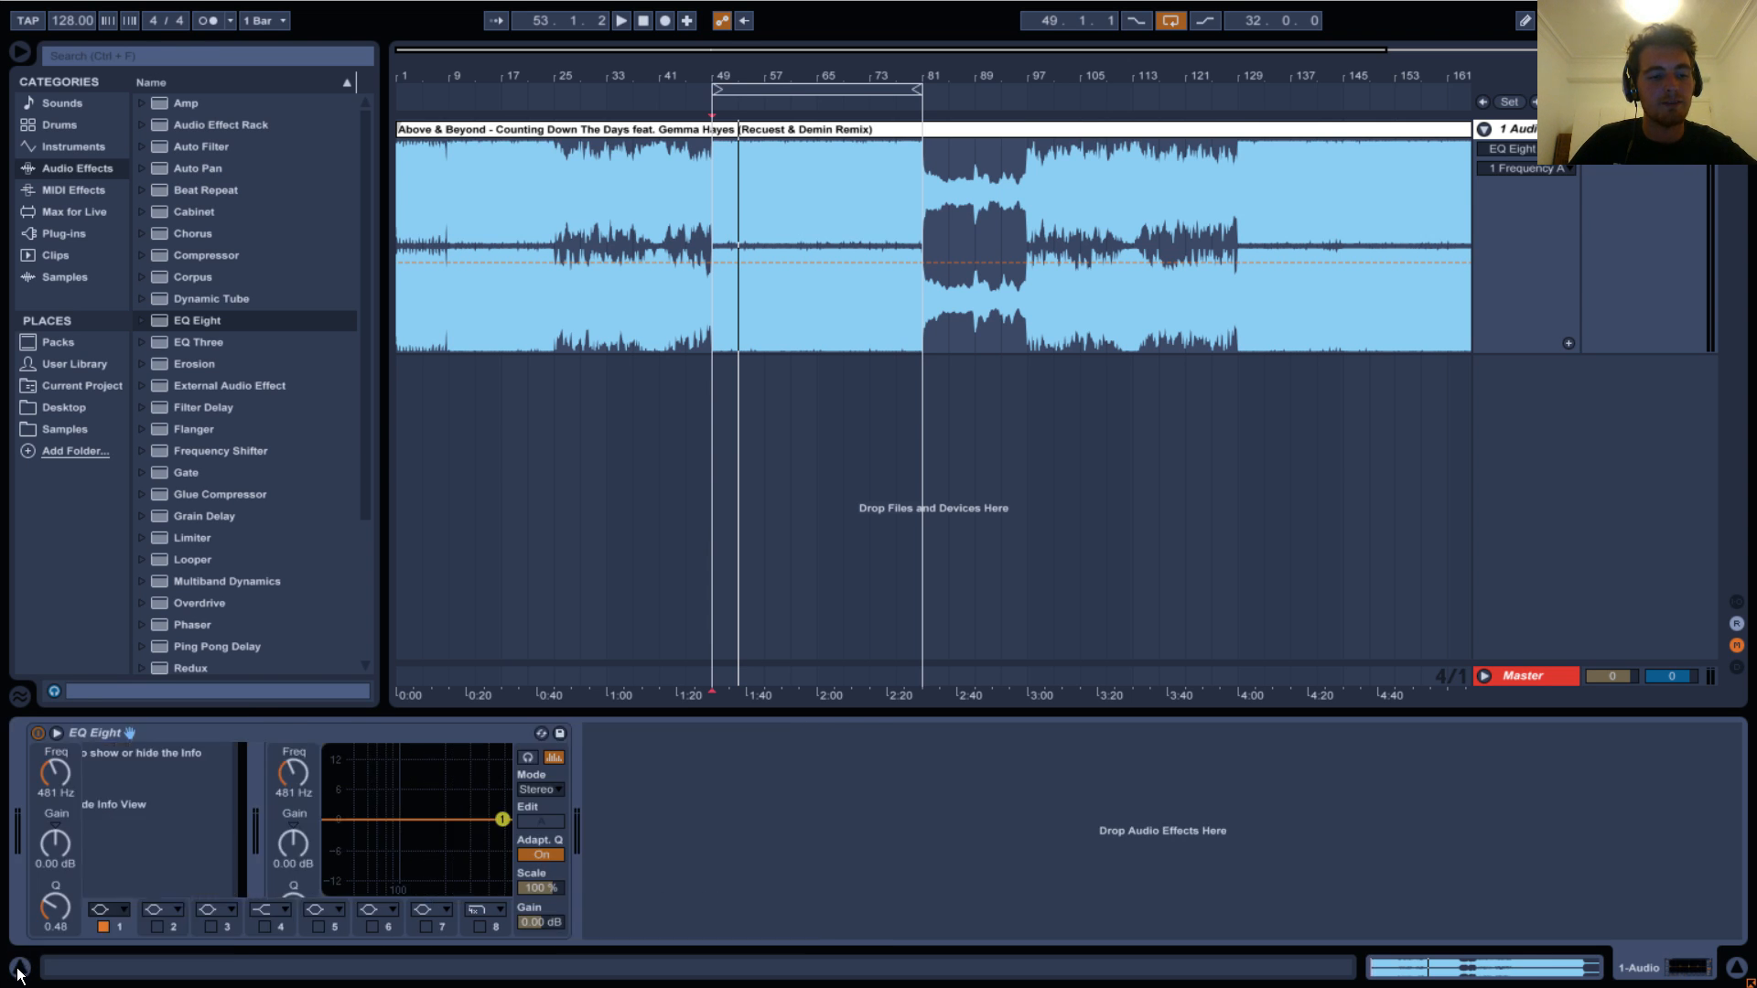
pyautogui.click(20, 967)
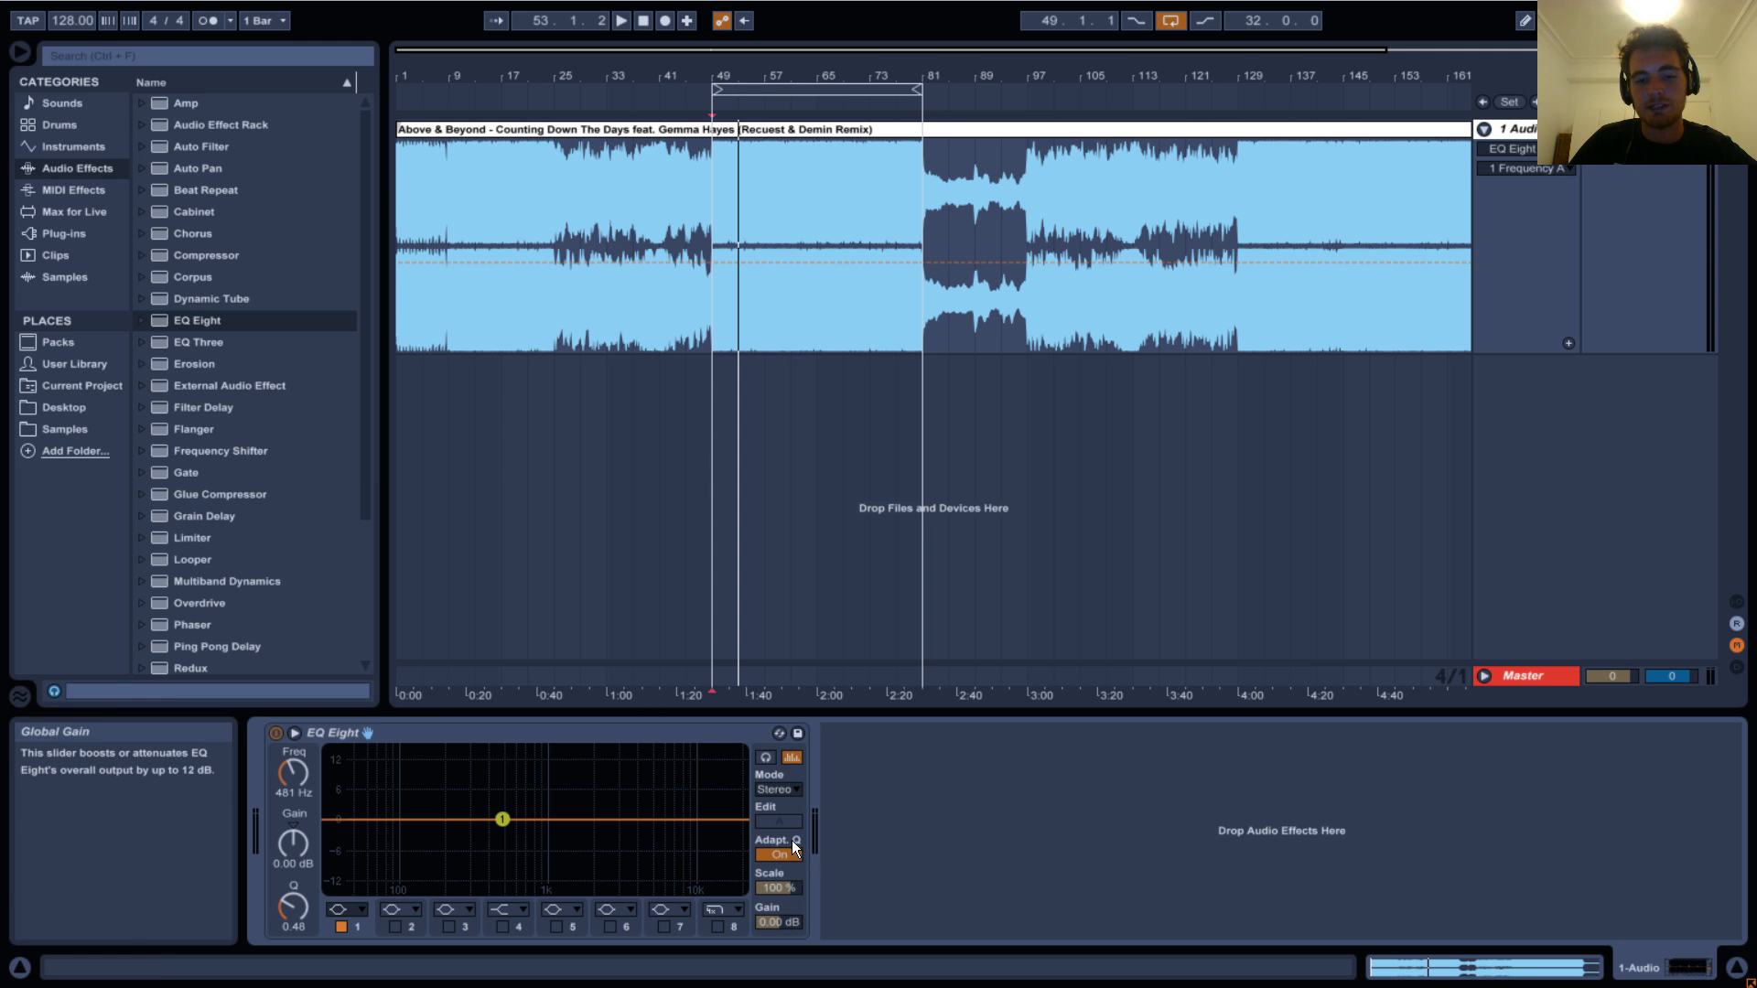
# Play the track while turning the EQ's Analyze spectrum display off and back on.
pyautogui.press('space')
pyautogui.click(793, 758)
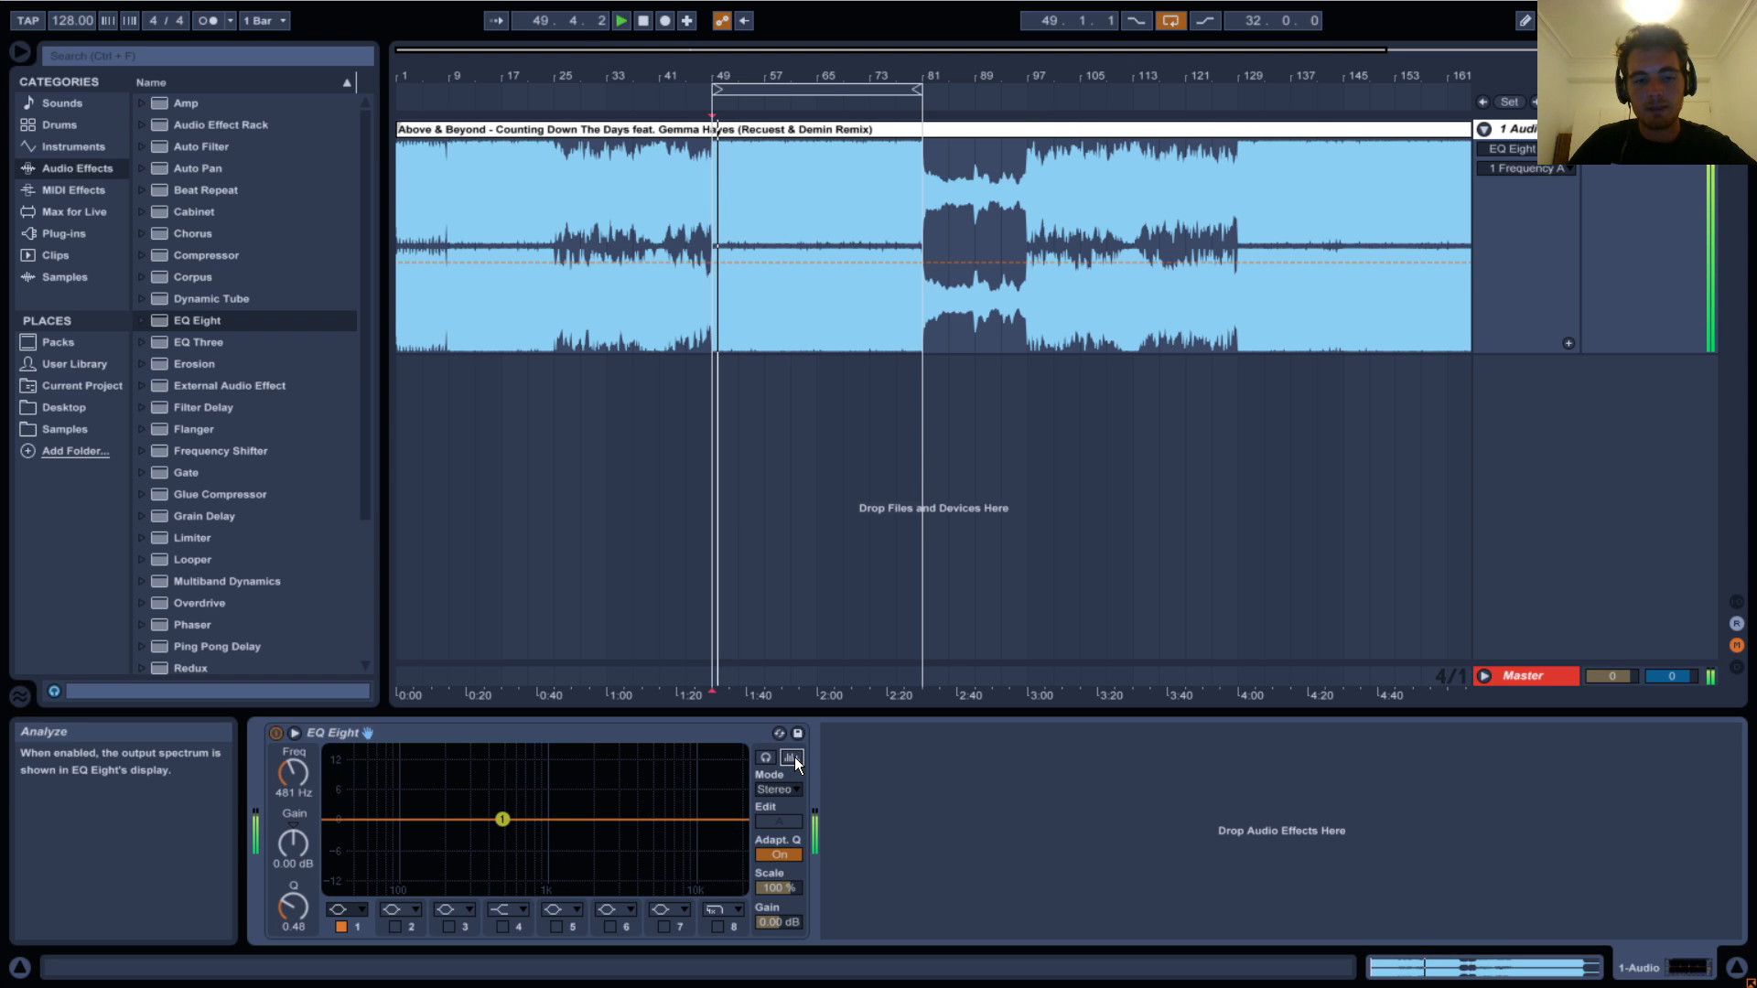
pyautogui.click(794, 756)
pyautogui.press('space')
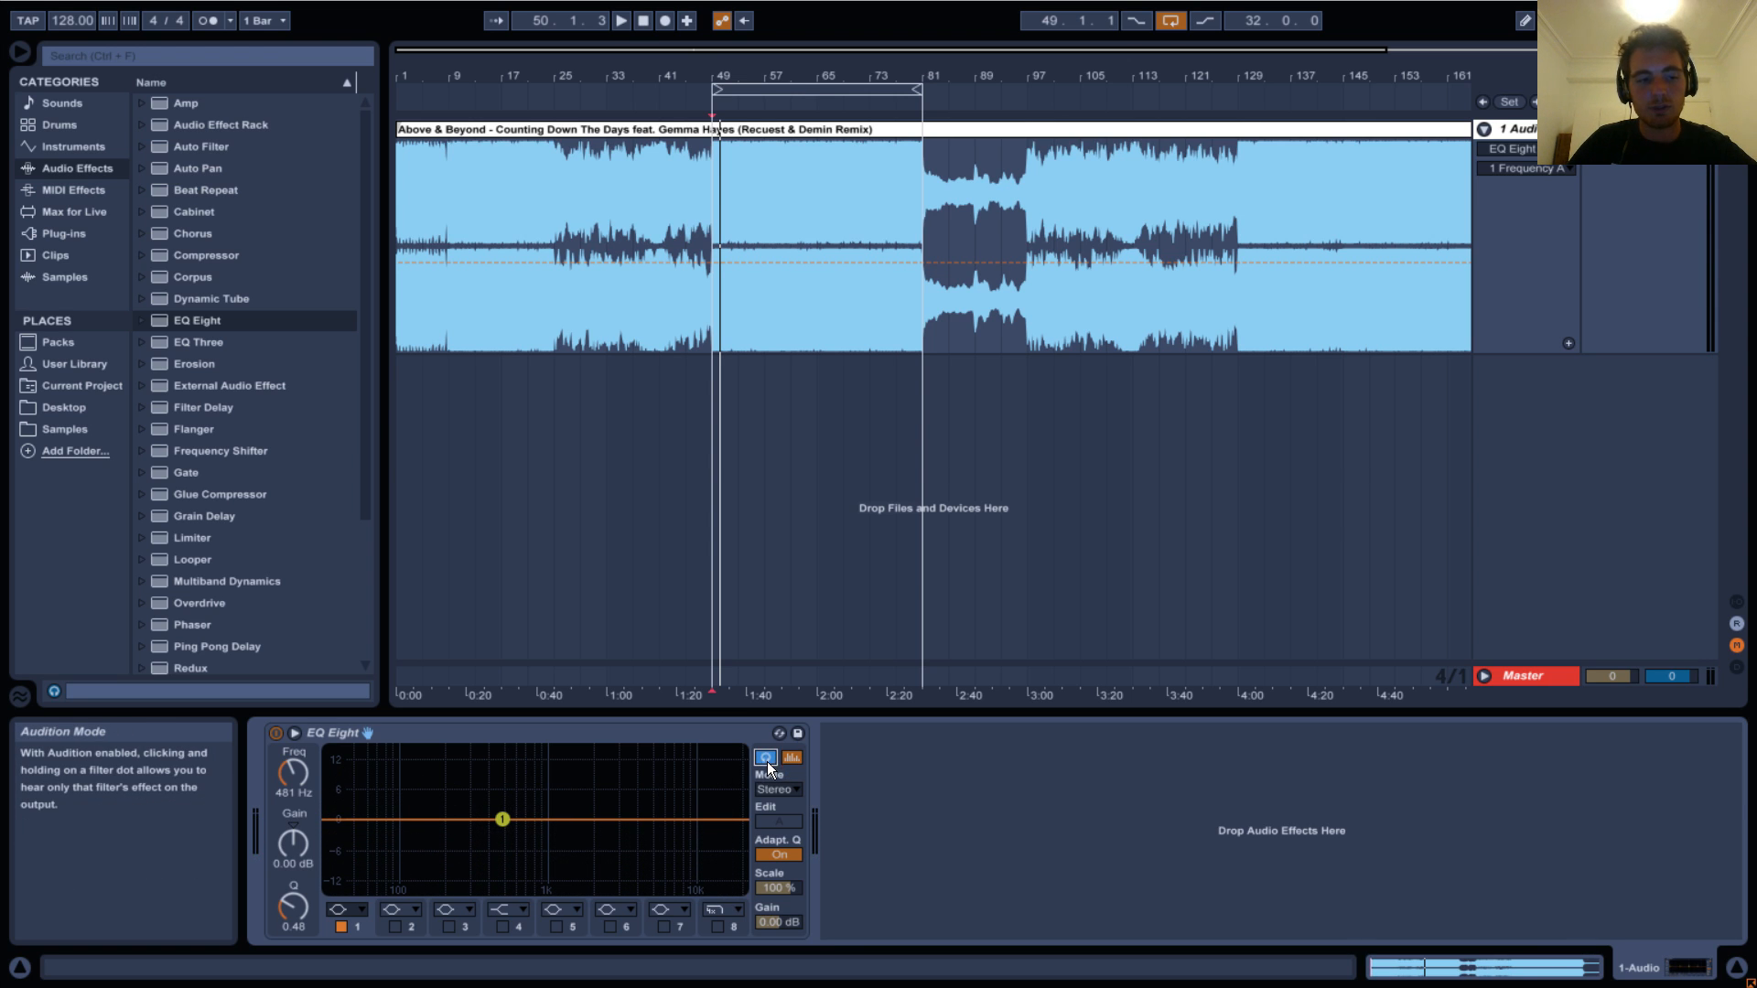
# With Audition mode on, boost band 1 to about 14.5 dB at 79 Hz during playback, and turn Audition mode off.
pyautogui.moveTo(502, 818); pyautogui.dragTo(390, 750)
pyautogui.press('space')
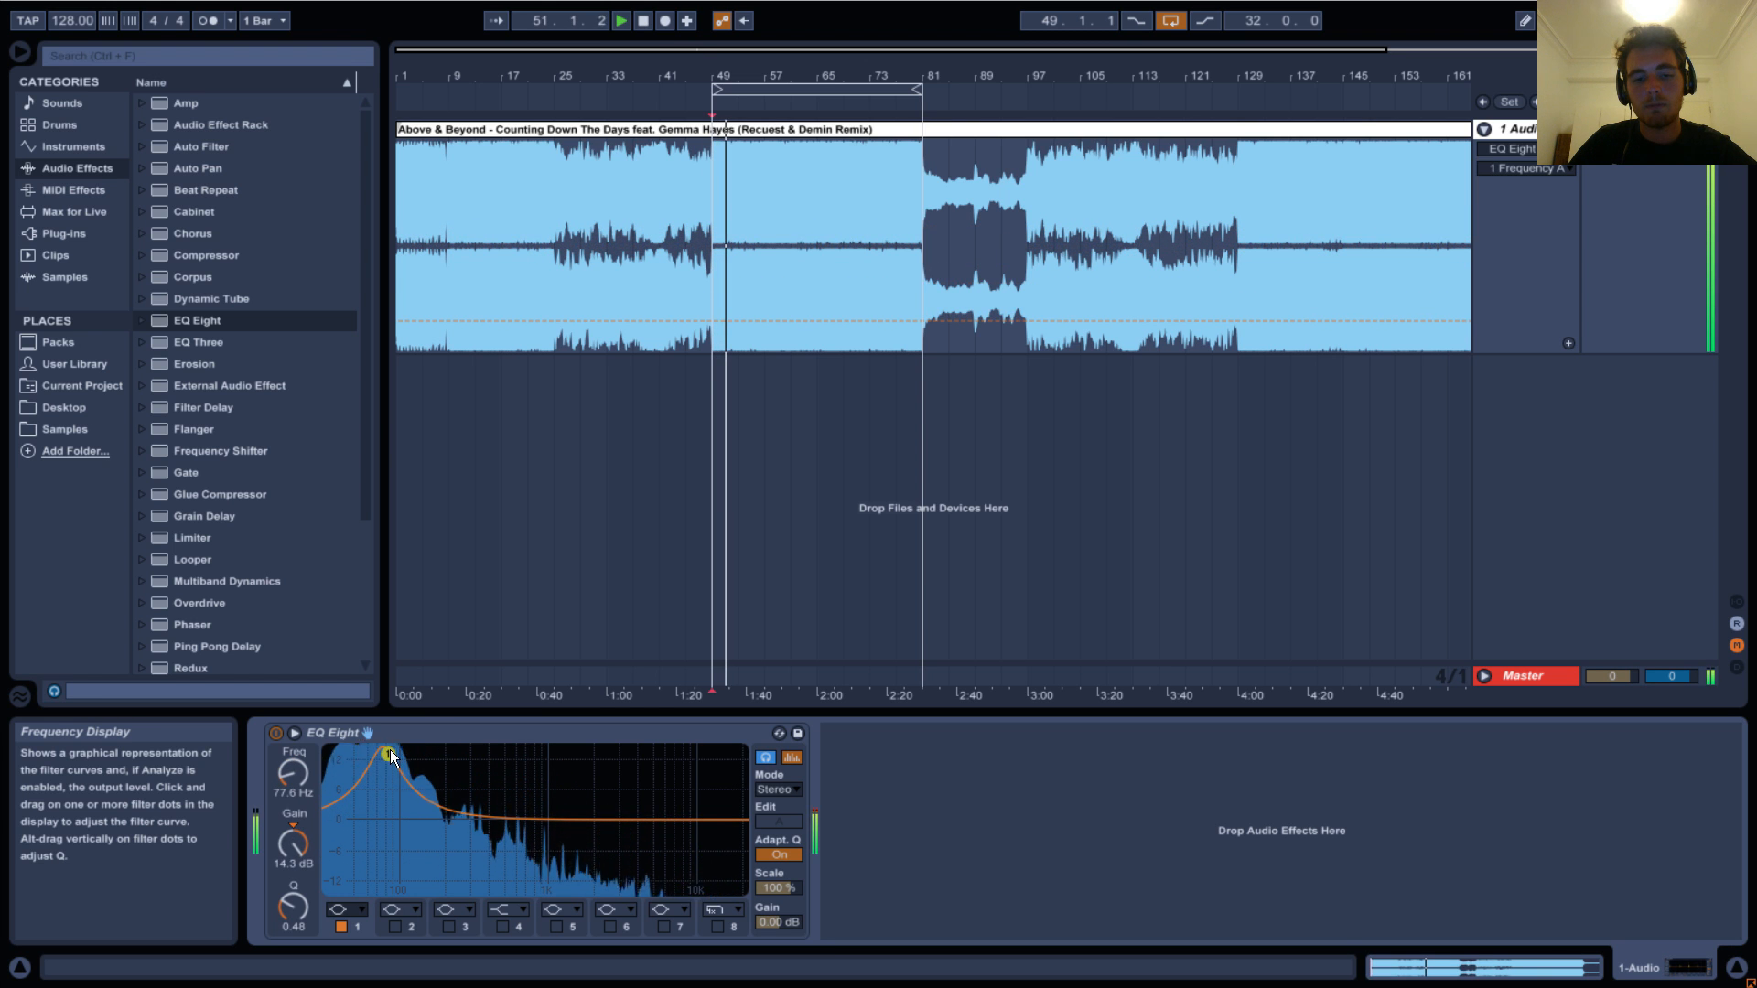
pyautogui.press('space')
pyautogui.click(764, 758)
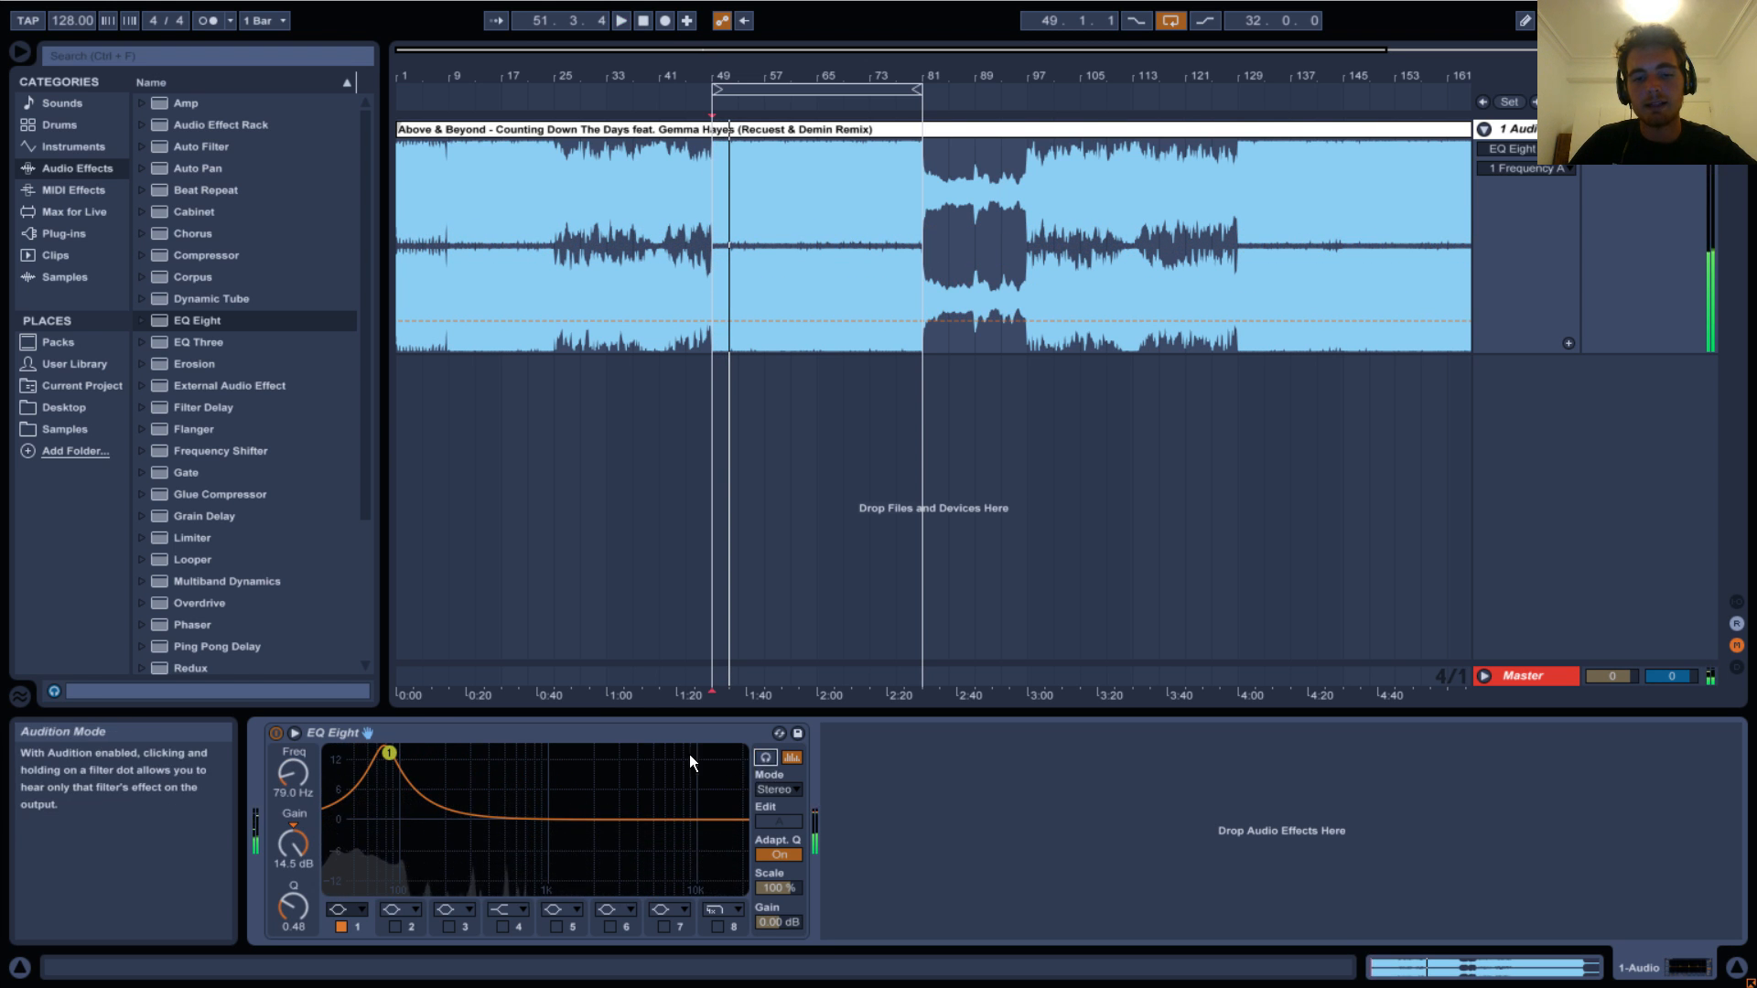
# Play the track and compare holding band 1's dot with Audition mode off and on.
pyautogui.press('space')
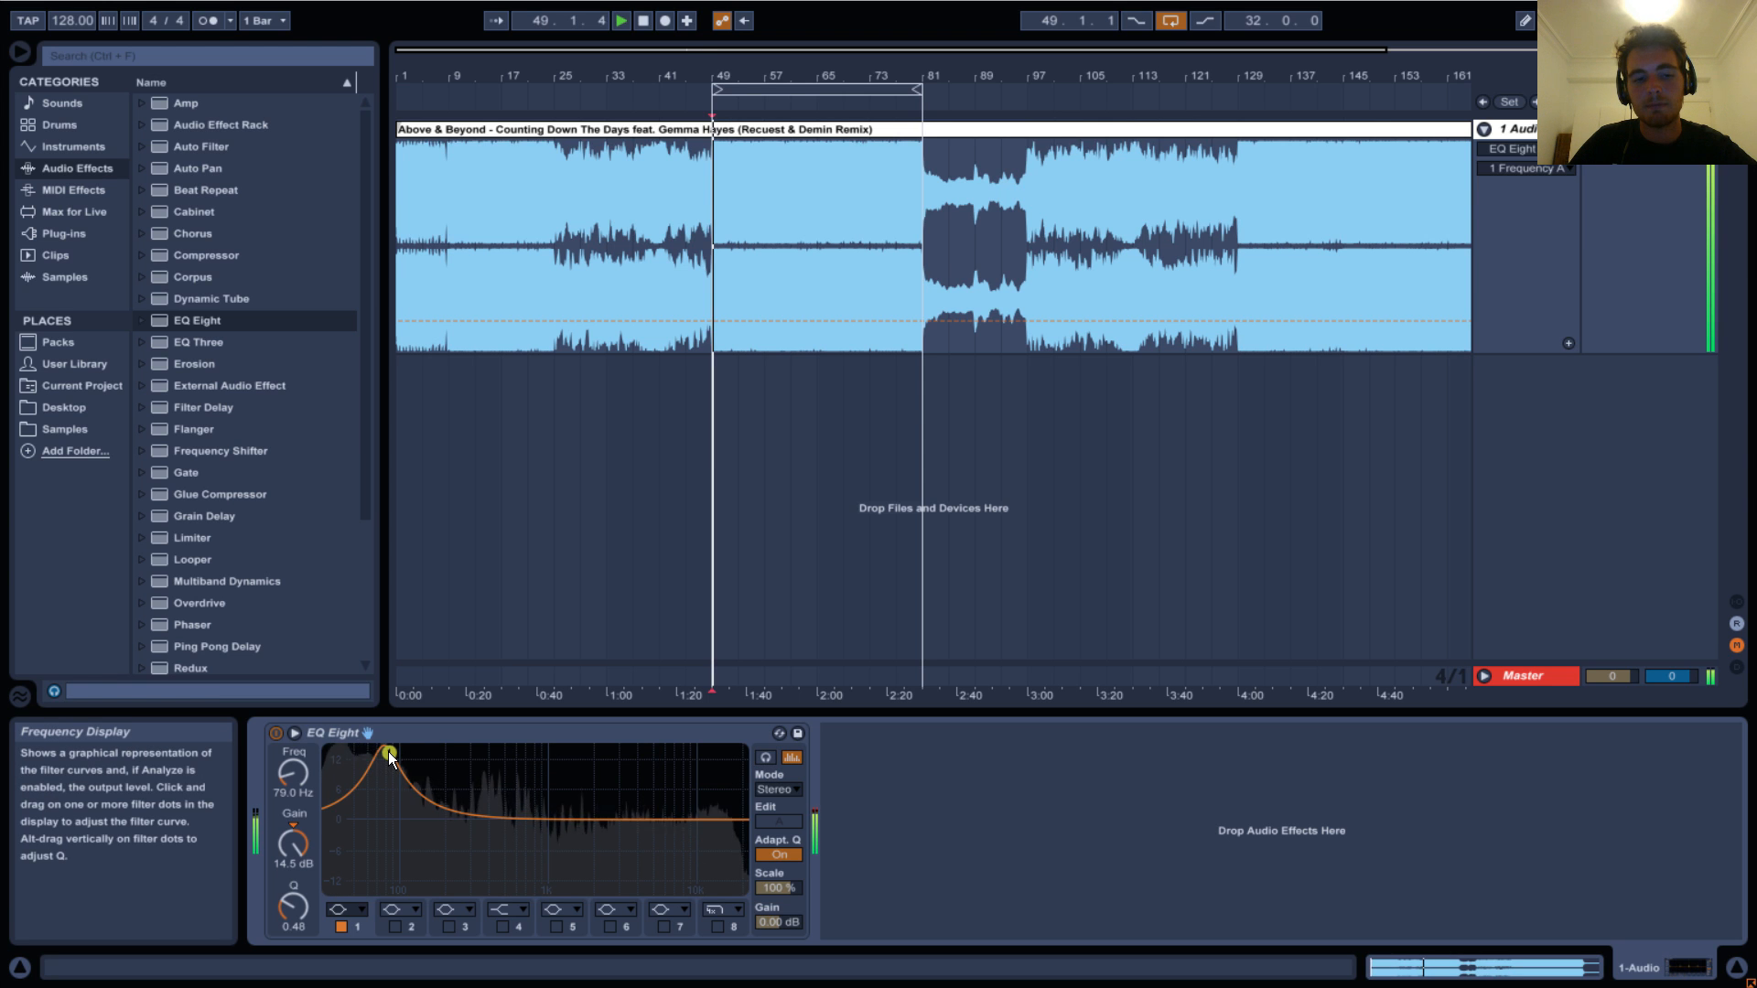
pyautogui.click(764, 759)
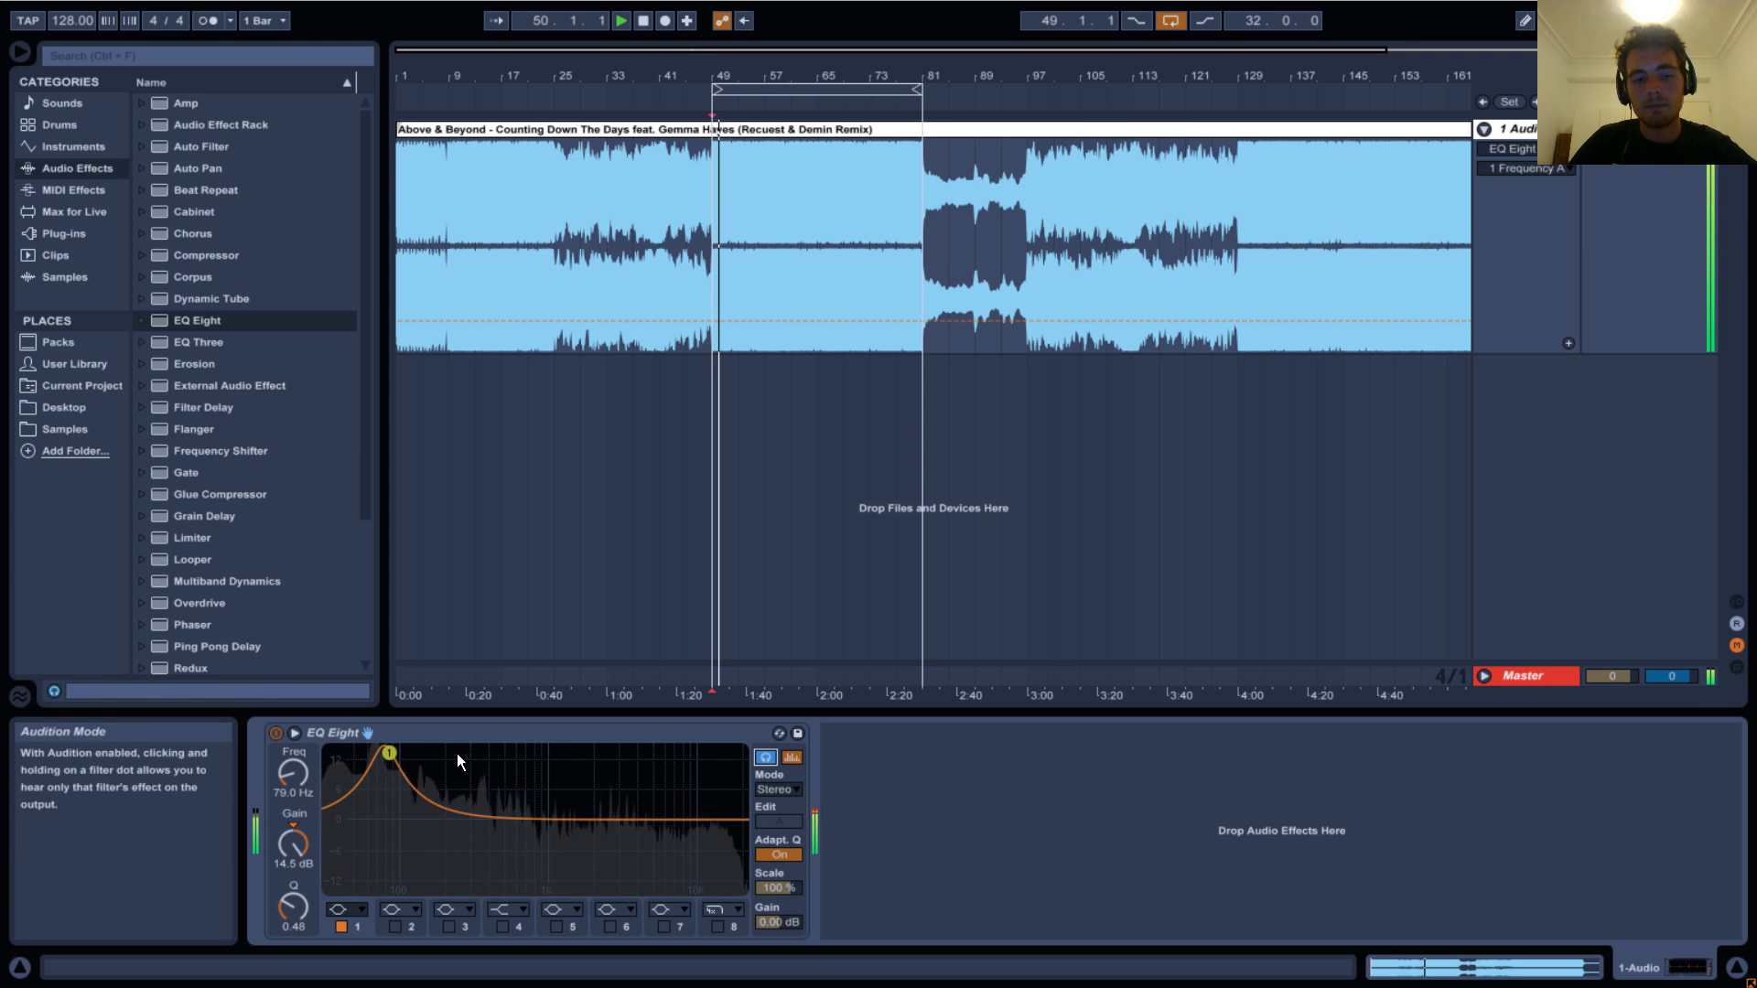
pyautogui.click(386, 756)
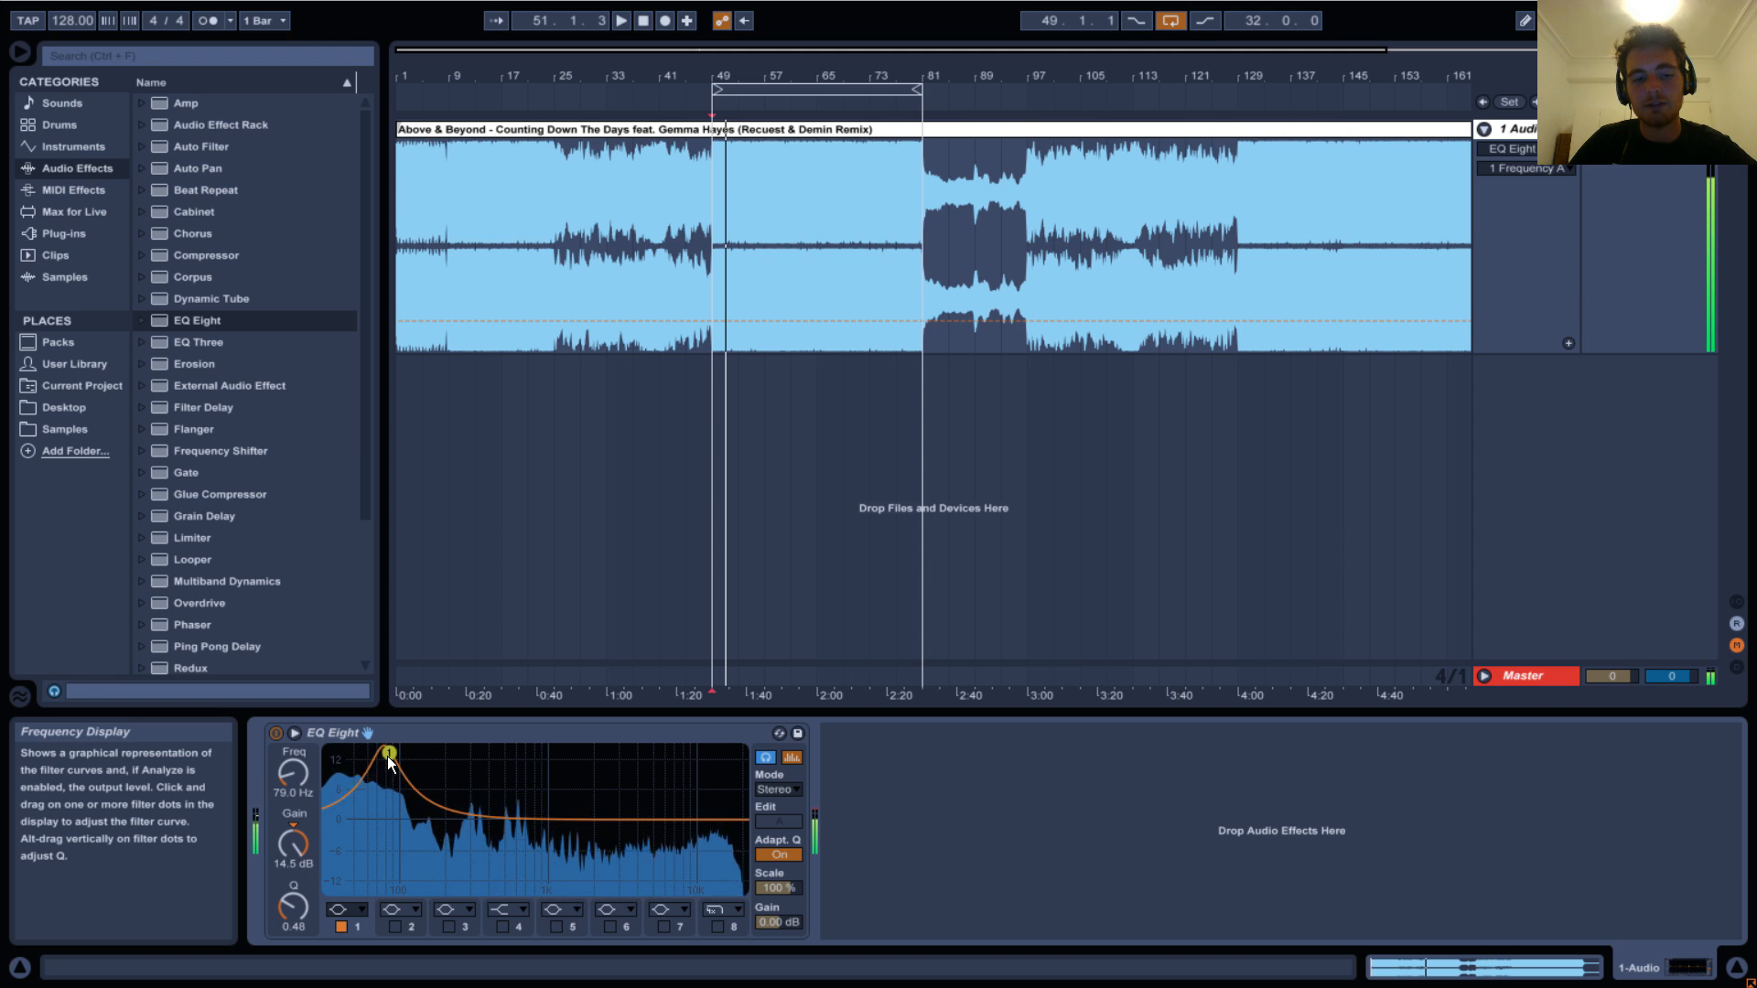
# Audition band 1 while moving it to about 1.39 kHz and 1.12 dB, starting and stopping playback.
pyautogui.moveTo(387, 756); pyautogui.dragTo(567, 810)
pyautogui.press('space')
pyautogui.press('space')
pyautogui.press('space')
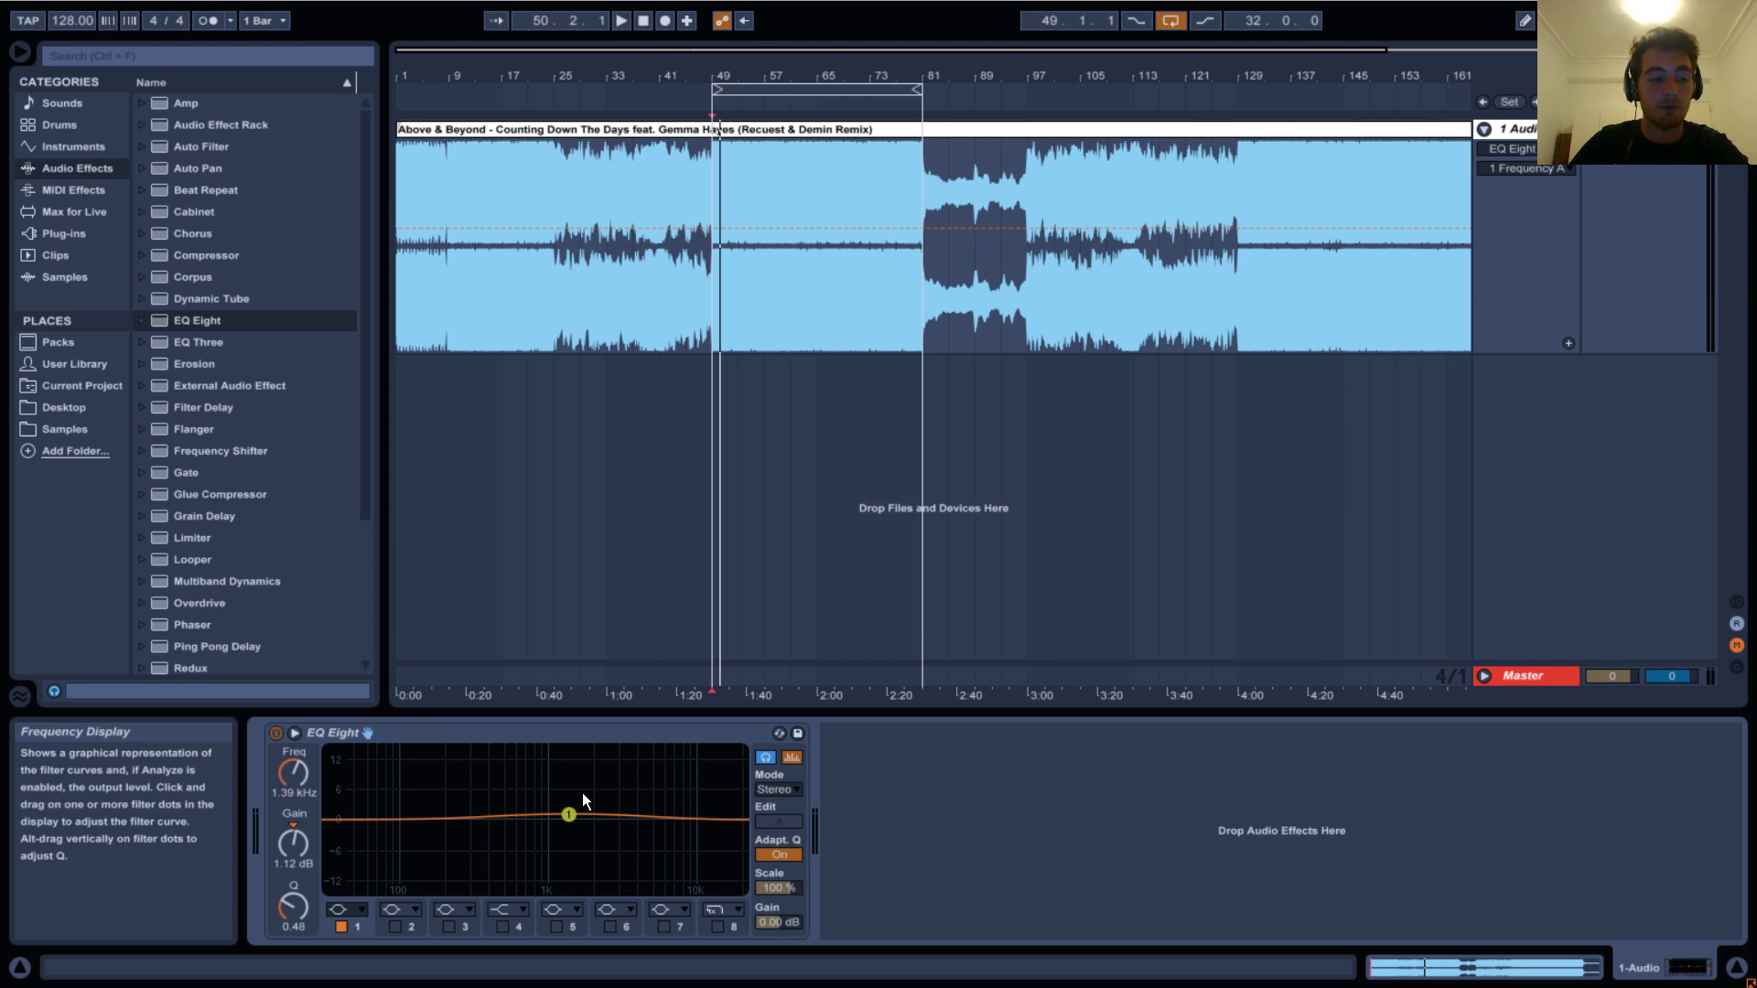
# With Audition mode off, move band 1 to about 949 Hz and 0.12 dB and briefly play the track.
pyautogui.click(789, 787)
pyautogui.click(789, 787)
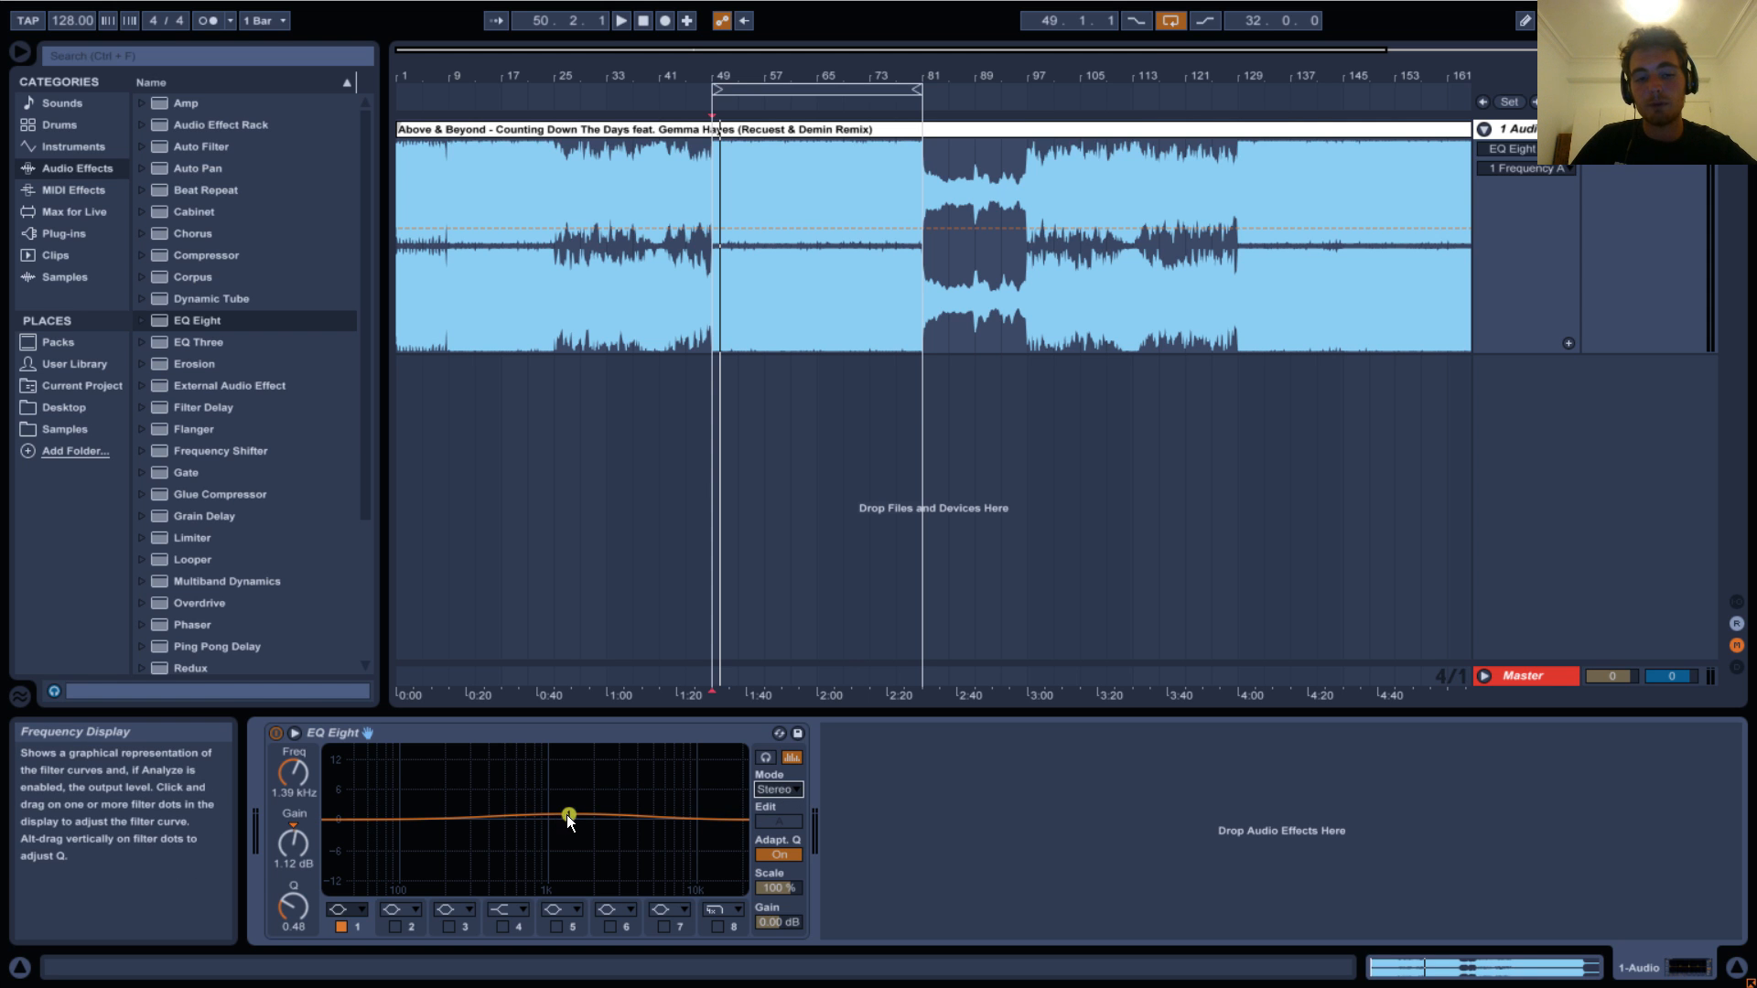
pyautogui.moveTo(568, 815)
pyautogui.mouseDown()
pyautogui.moveTo(538, 772)
pyautogui.moveTo(447, 765)
pyautogui.moveTo(562, 756)
pyautogui.moveTo(549, 823)
pyautogui.mouseUp()
pyautogui.press('space')
pyautogui.press('space')
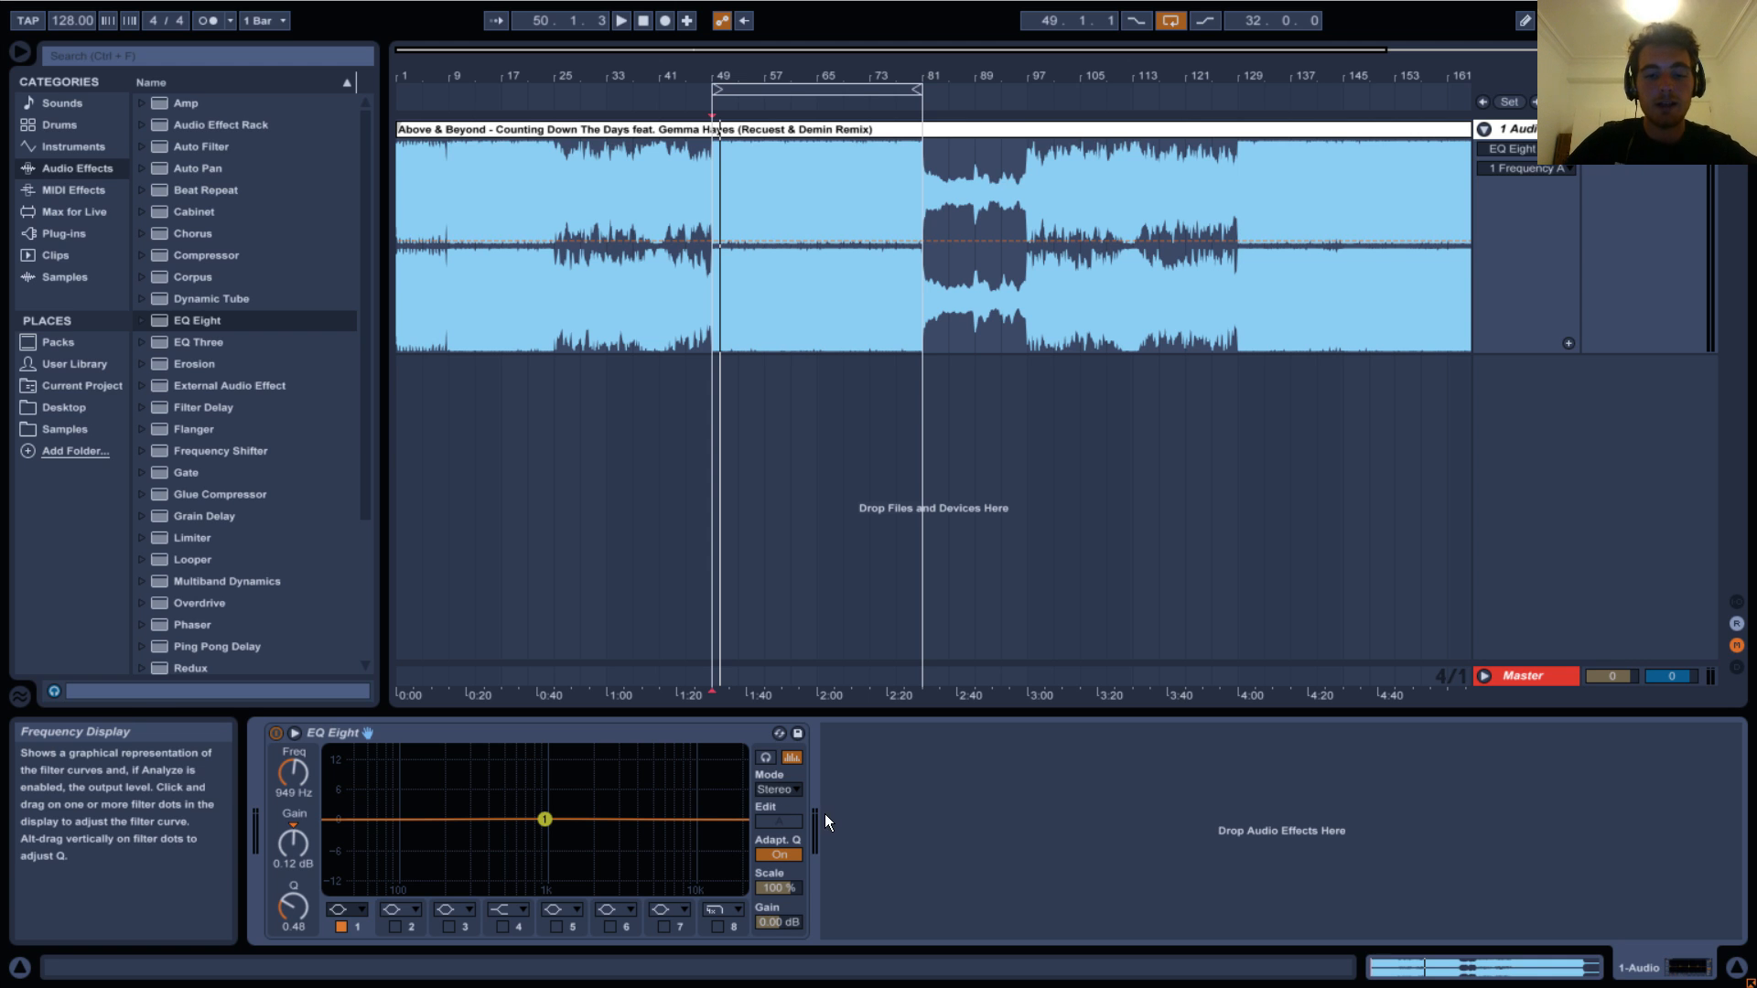
# Switch the EQ to L/R mode and change the left channel's band 1 to the steep low-cut filter.
pyautogui.click(800, 788)
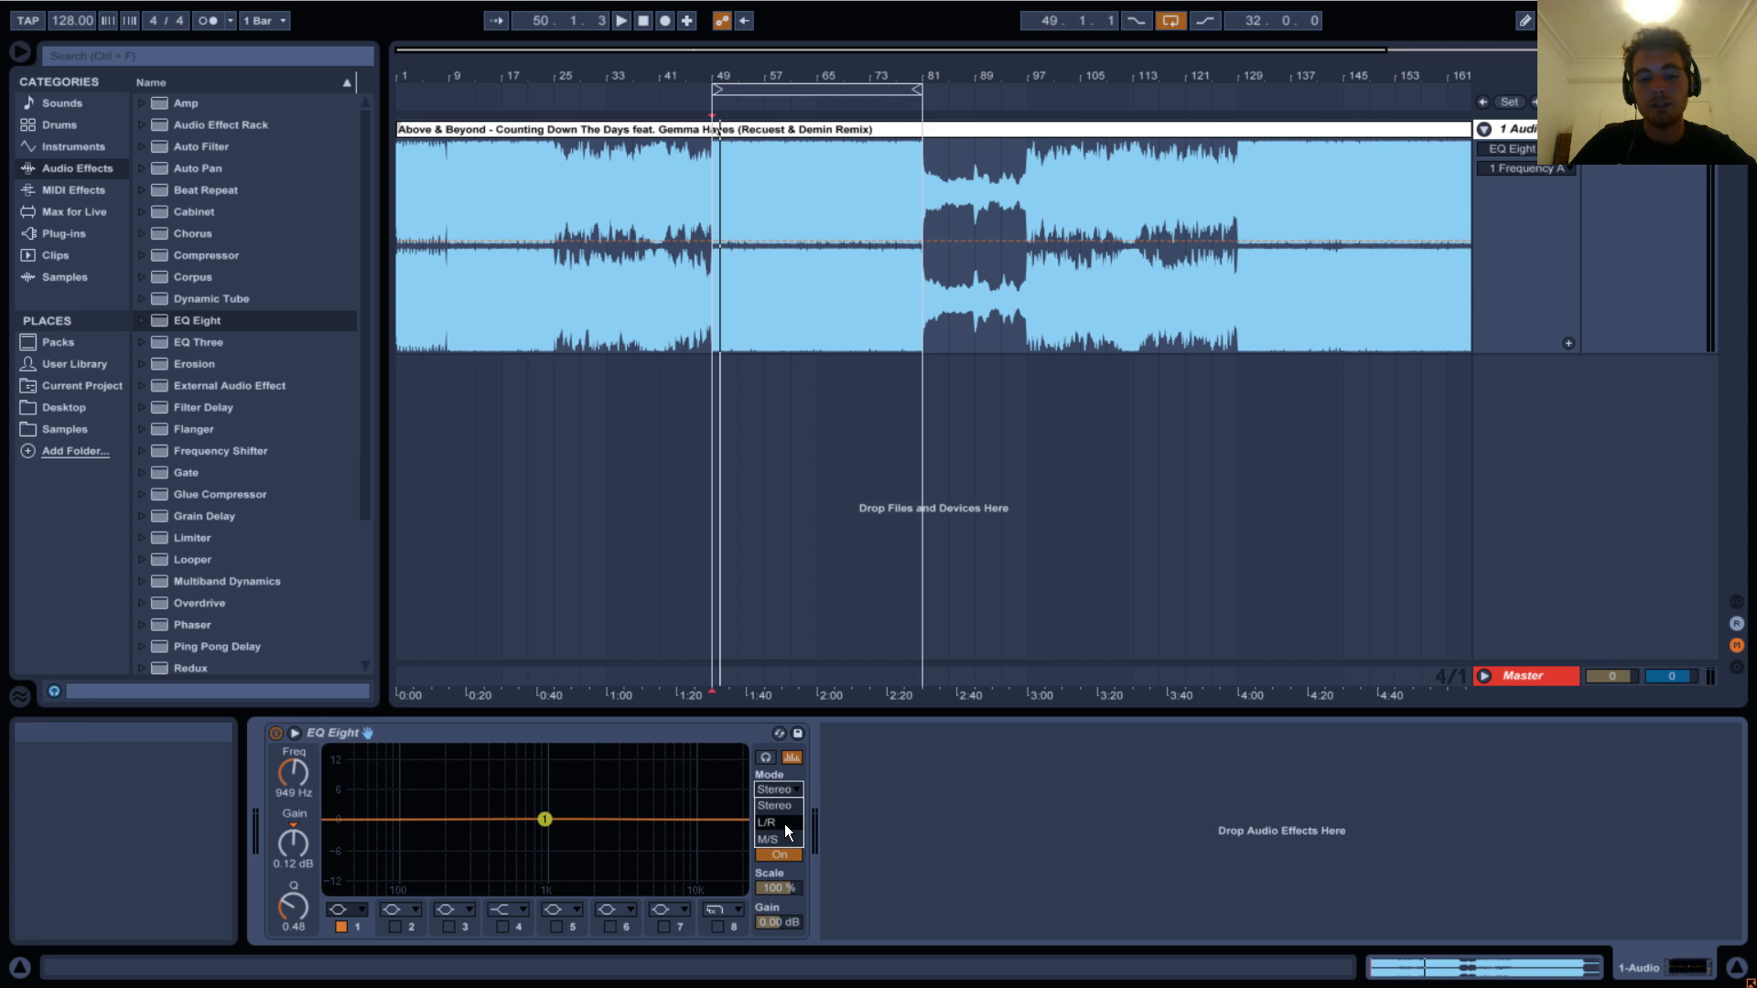
pyautogui.click(784, 824)
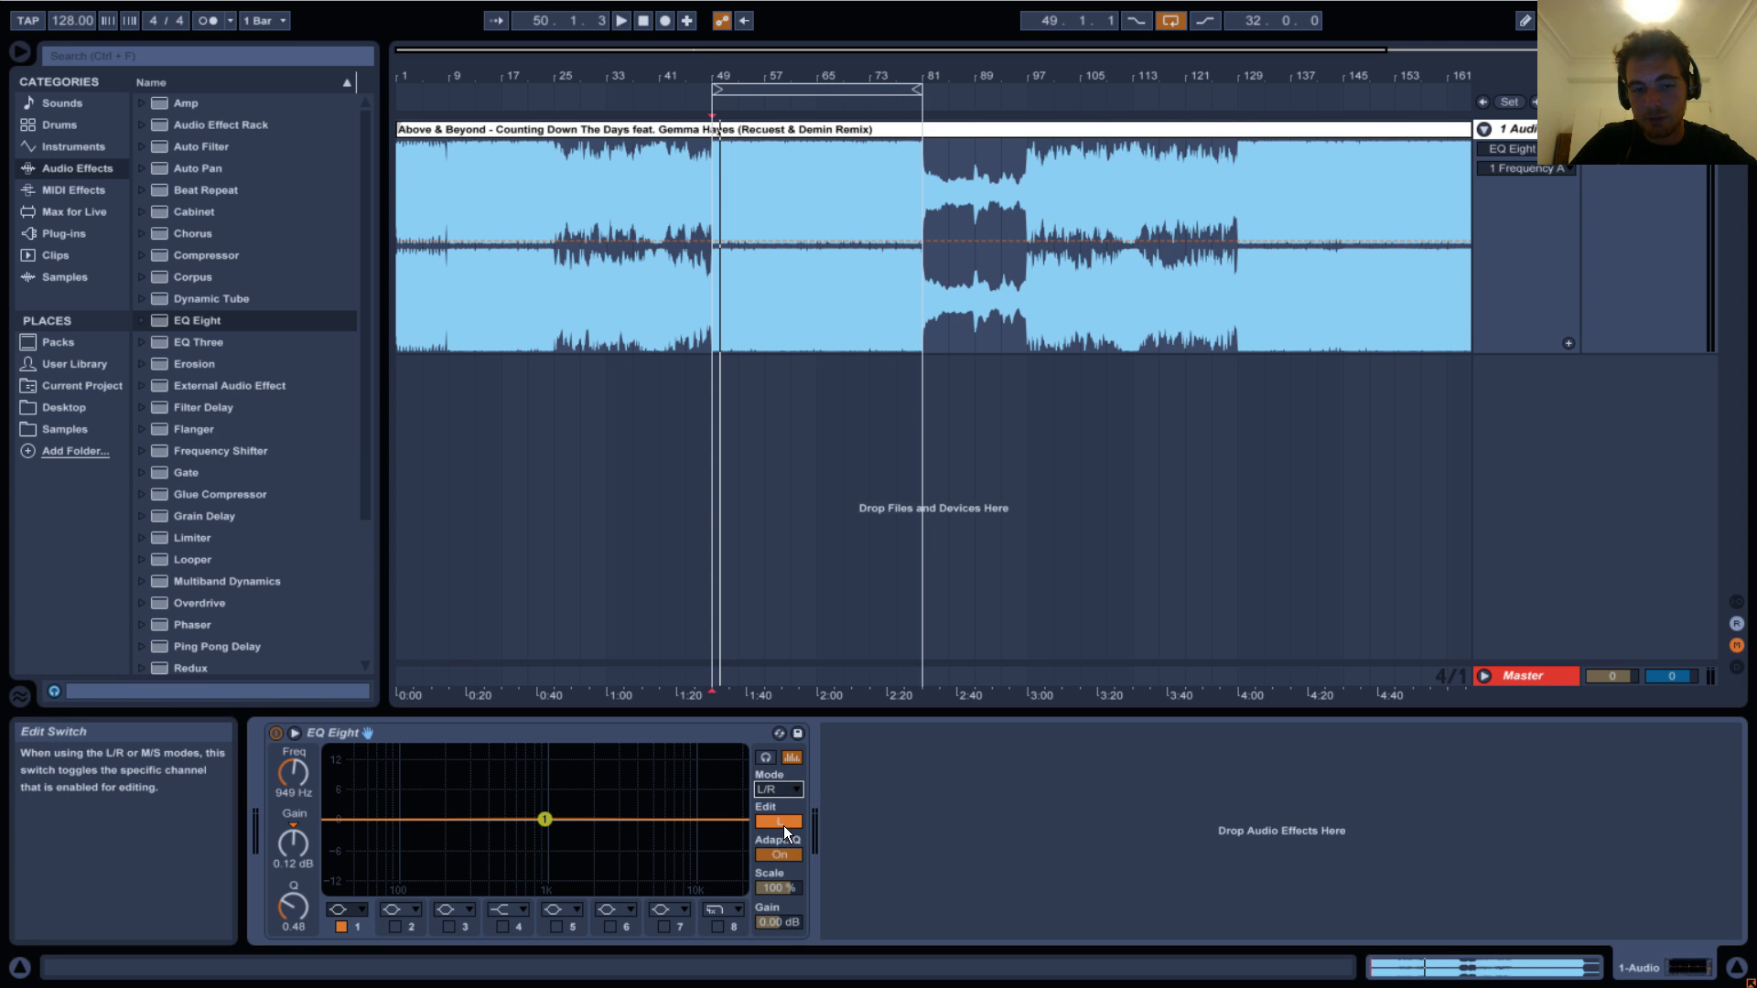
pyautogui.click(362, 908)
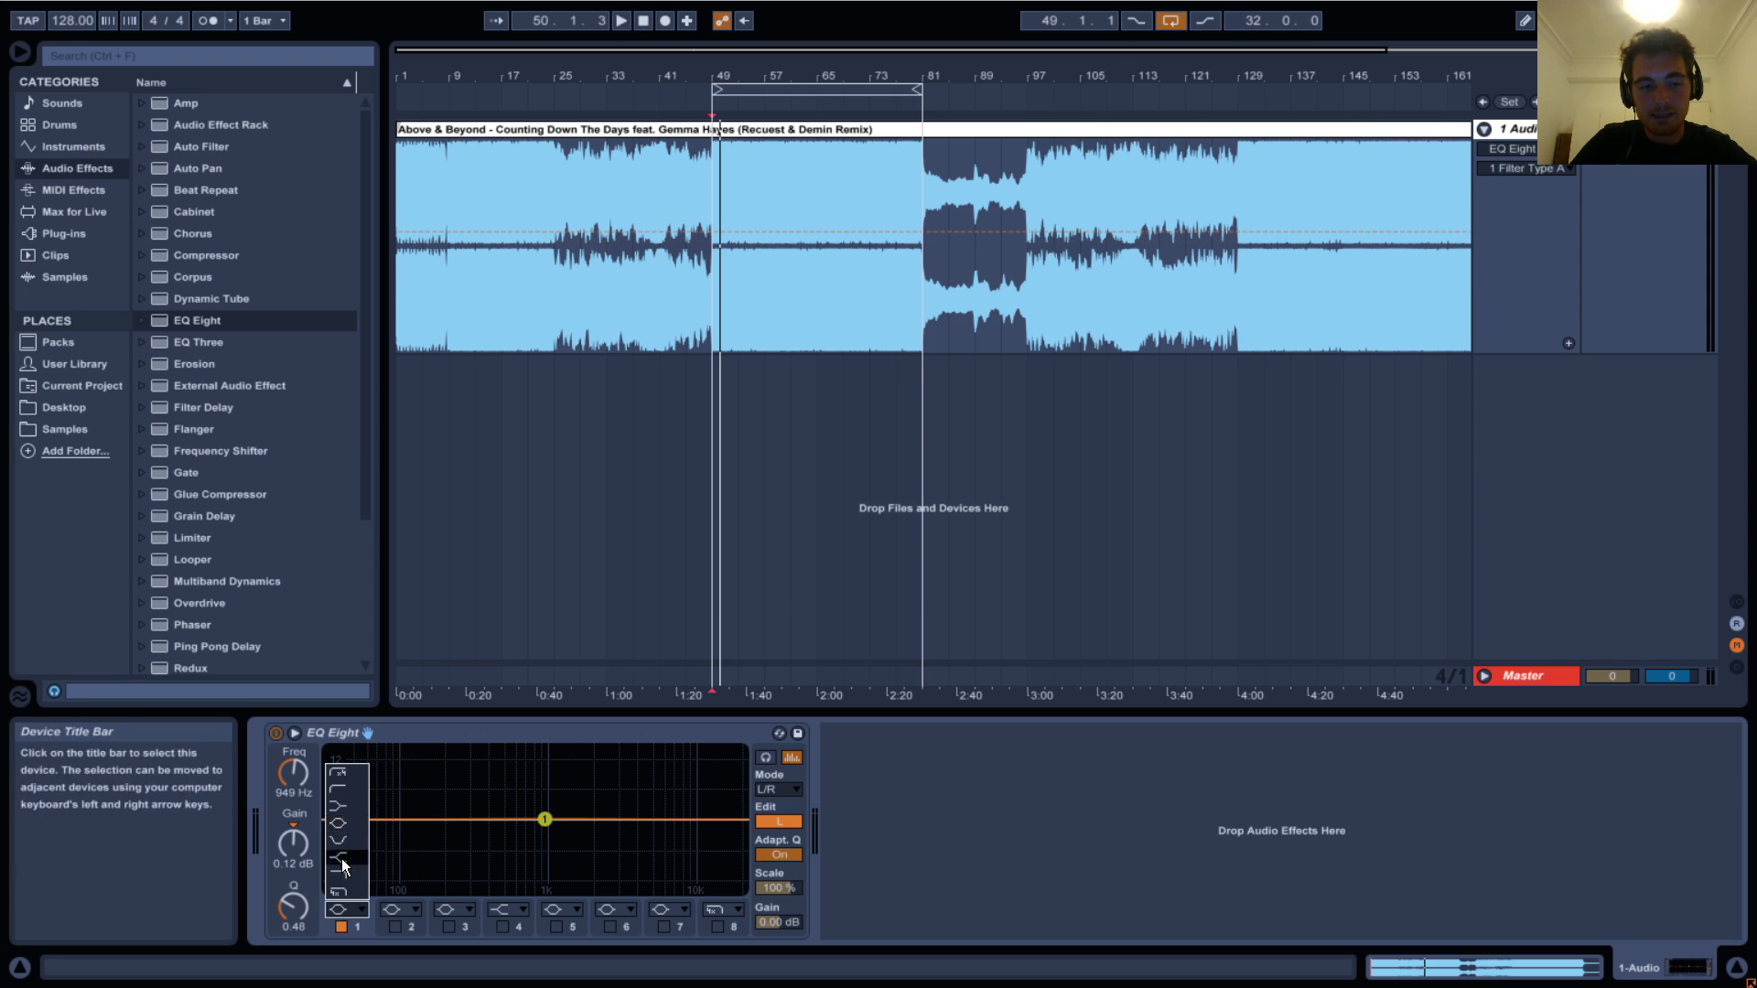
pyautogui.click(345, 771)
# Set the left channel's low-cut filter to a Q of 0.71 and a frequency of 1 kHz, and play the track.
pyautogui.moveTo(299, 779); pyautogui.dragTo(299, 792)
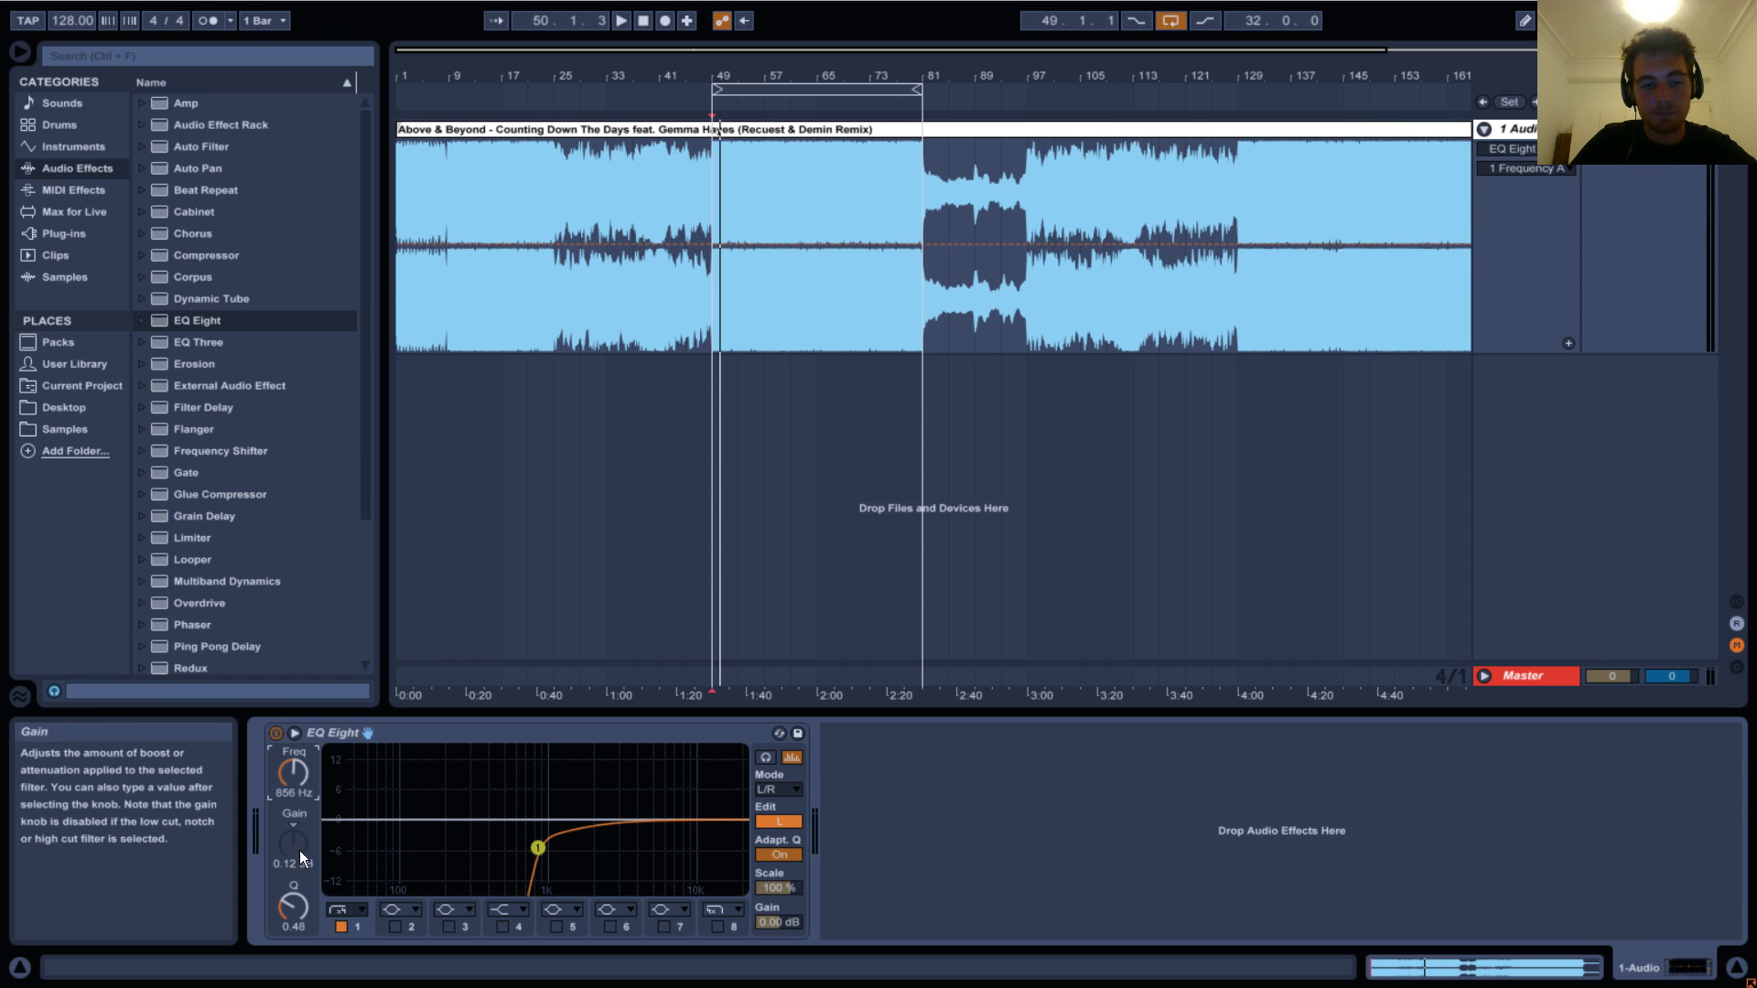
pyautogui.moveTo(305, 903); pyautogui.dragTo(308, 892)
pyautogui.click(298, 776)
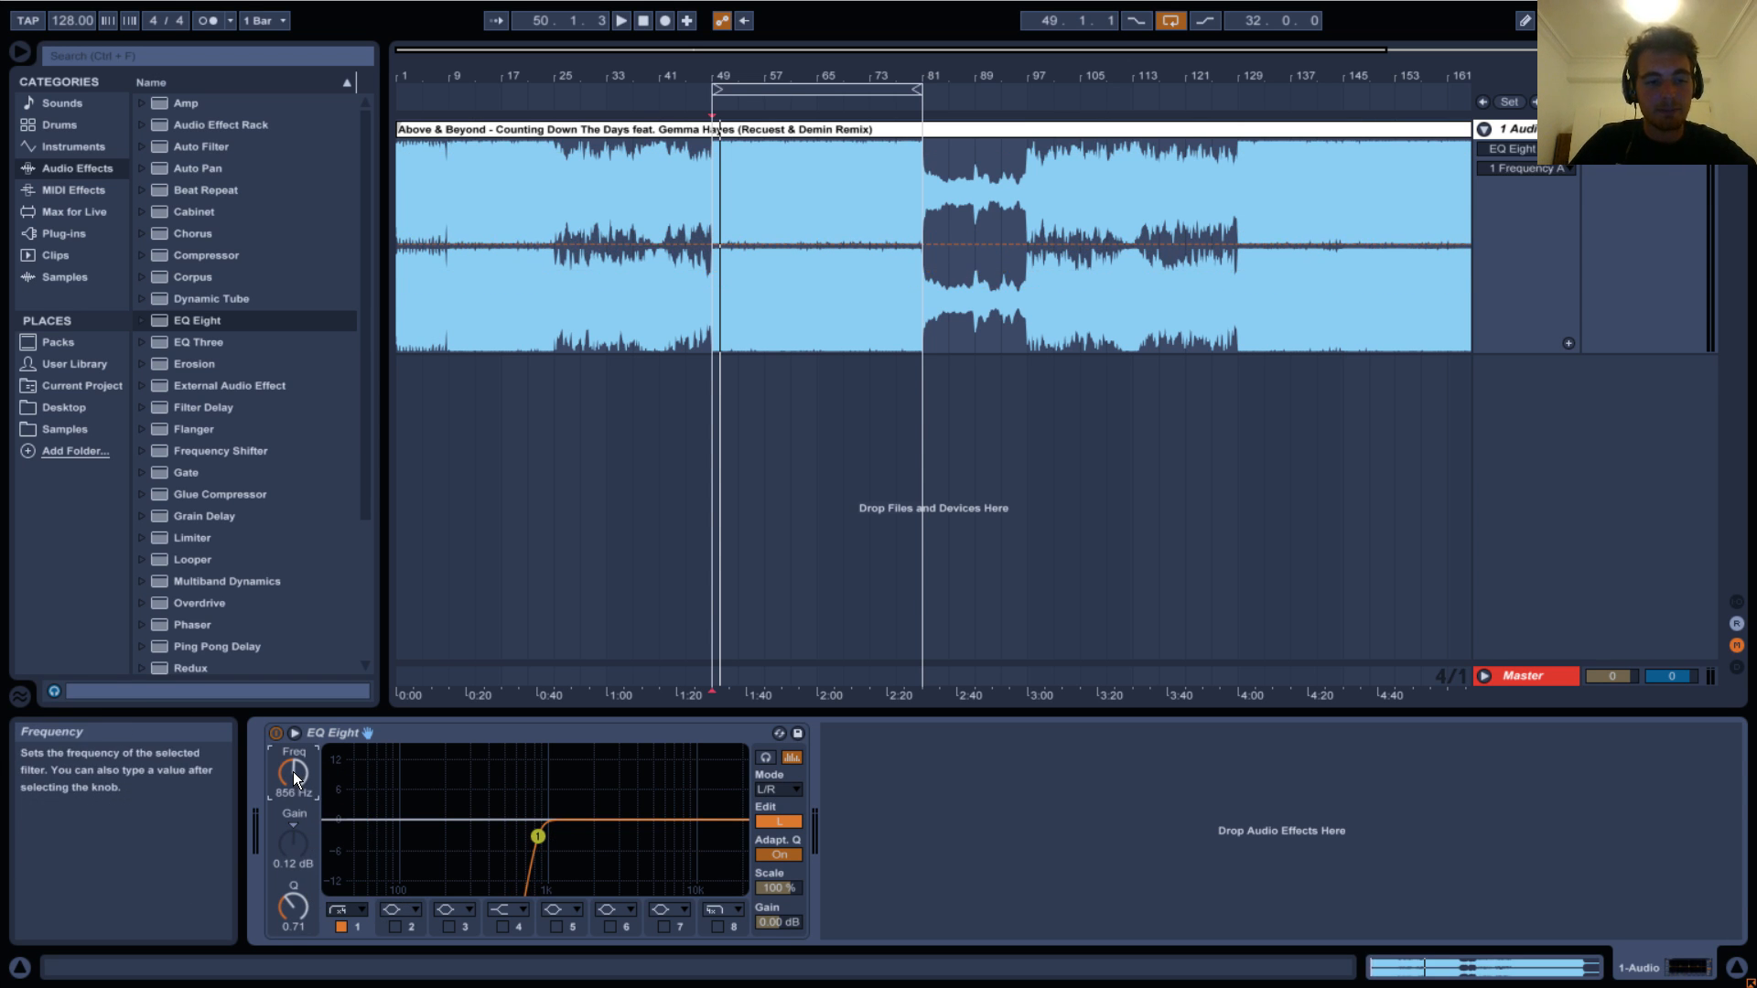
pyautogui.write('1000')
pyautogui.press('Return')
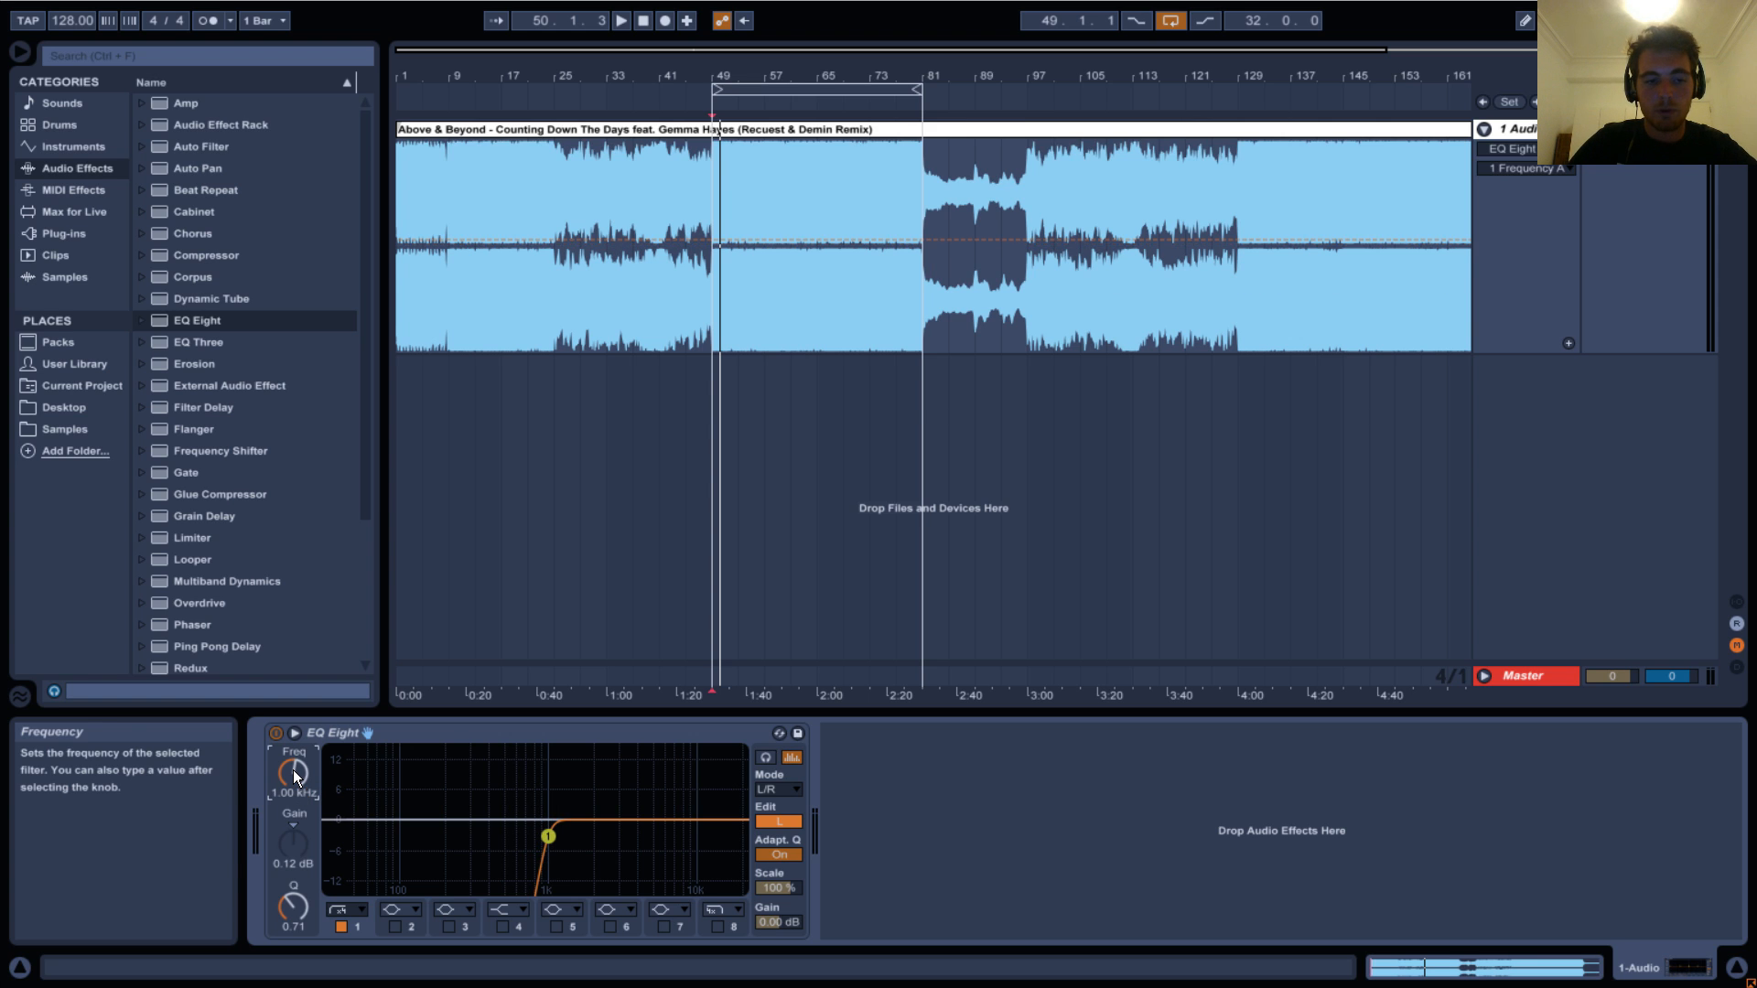
pyautogui.press('space')
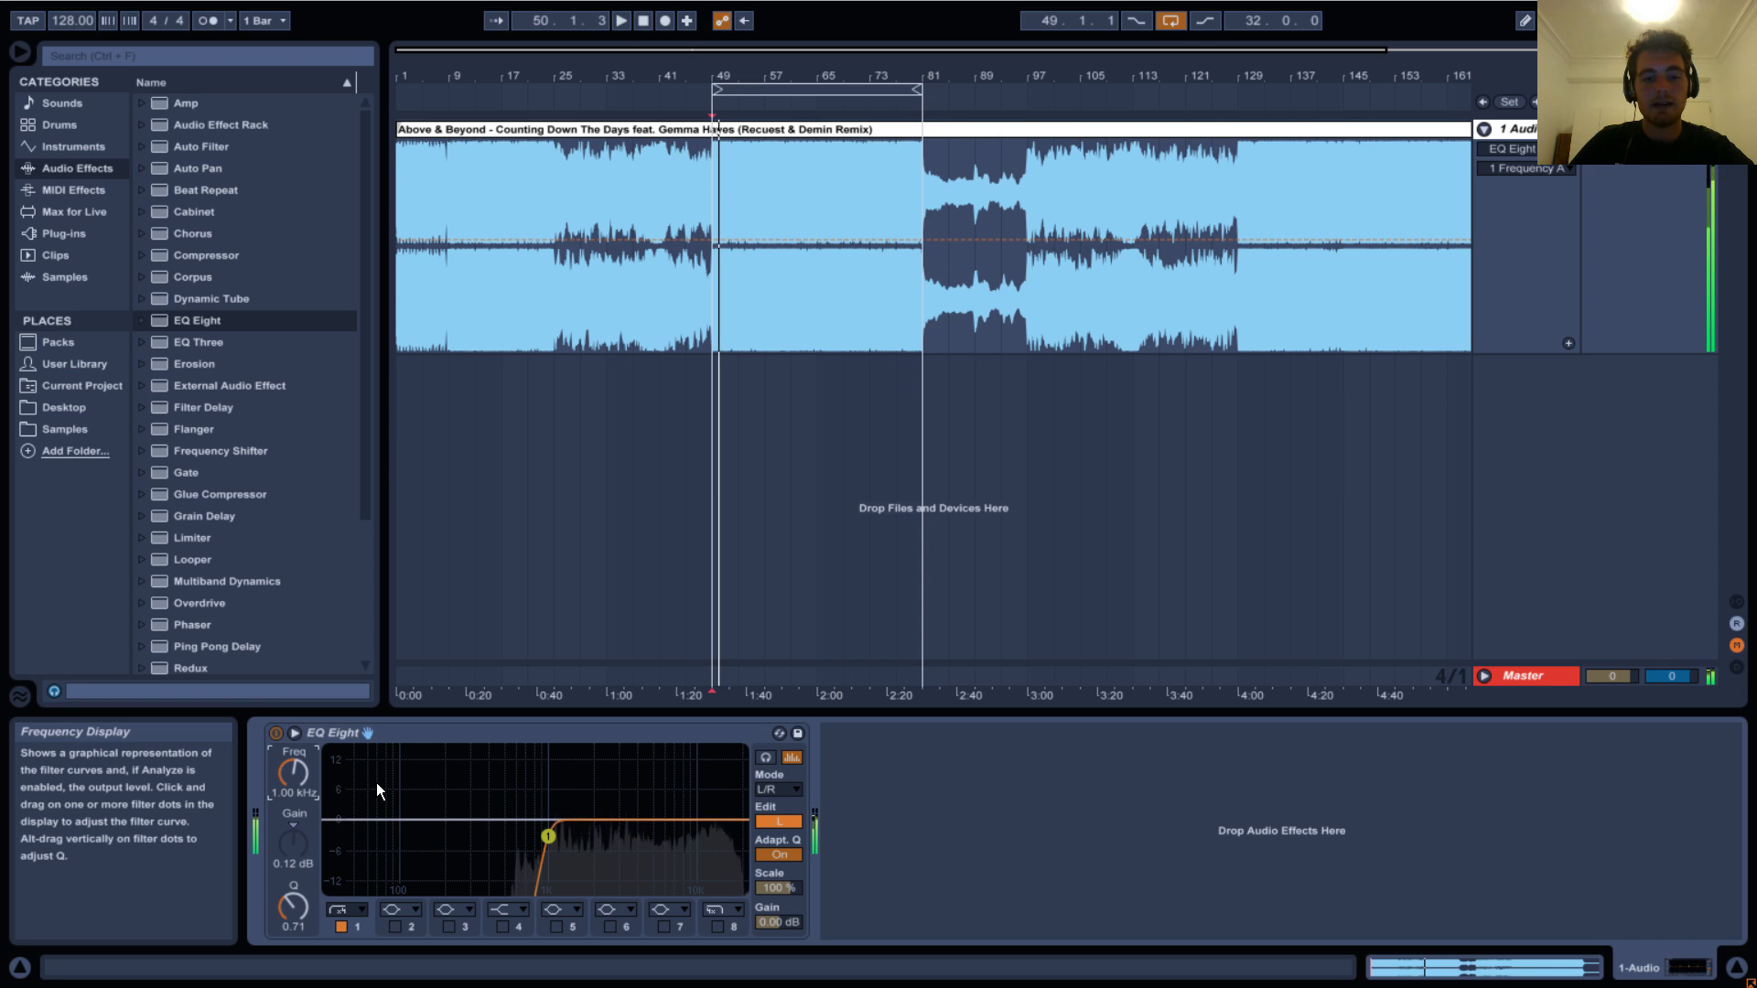
# Stop playback and switch editing between the left and right channels to compare their curves.
pyautogui.press('space')
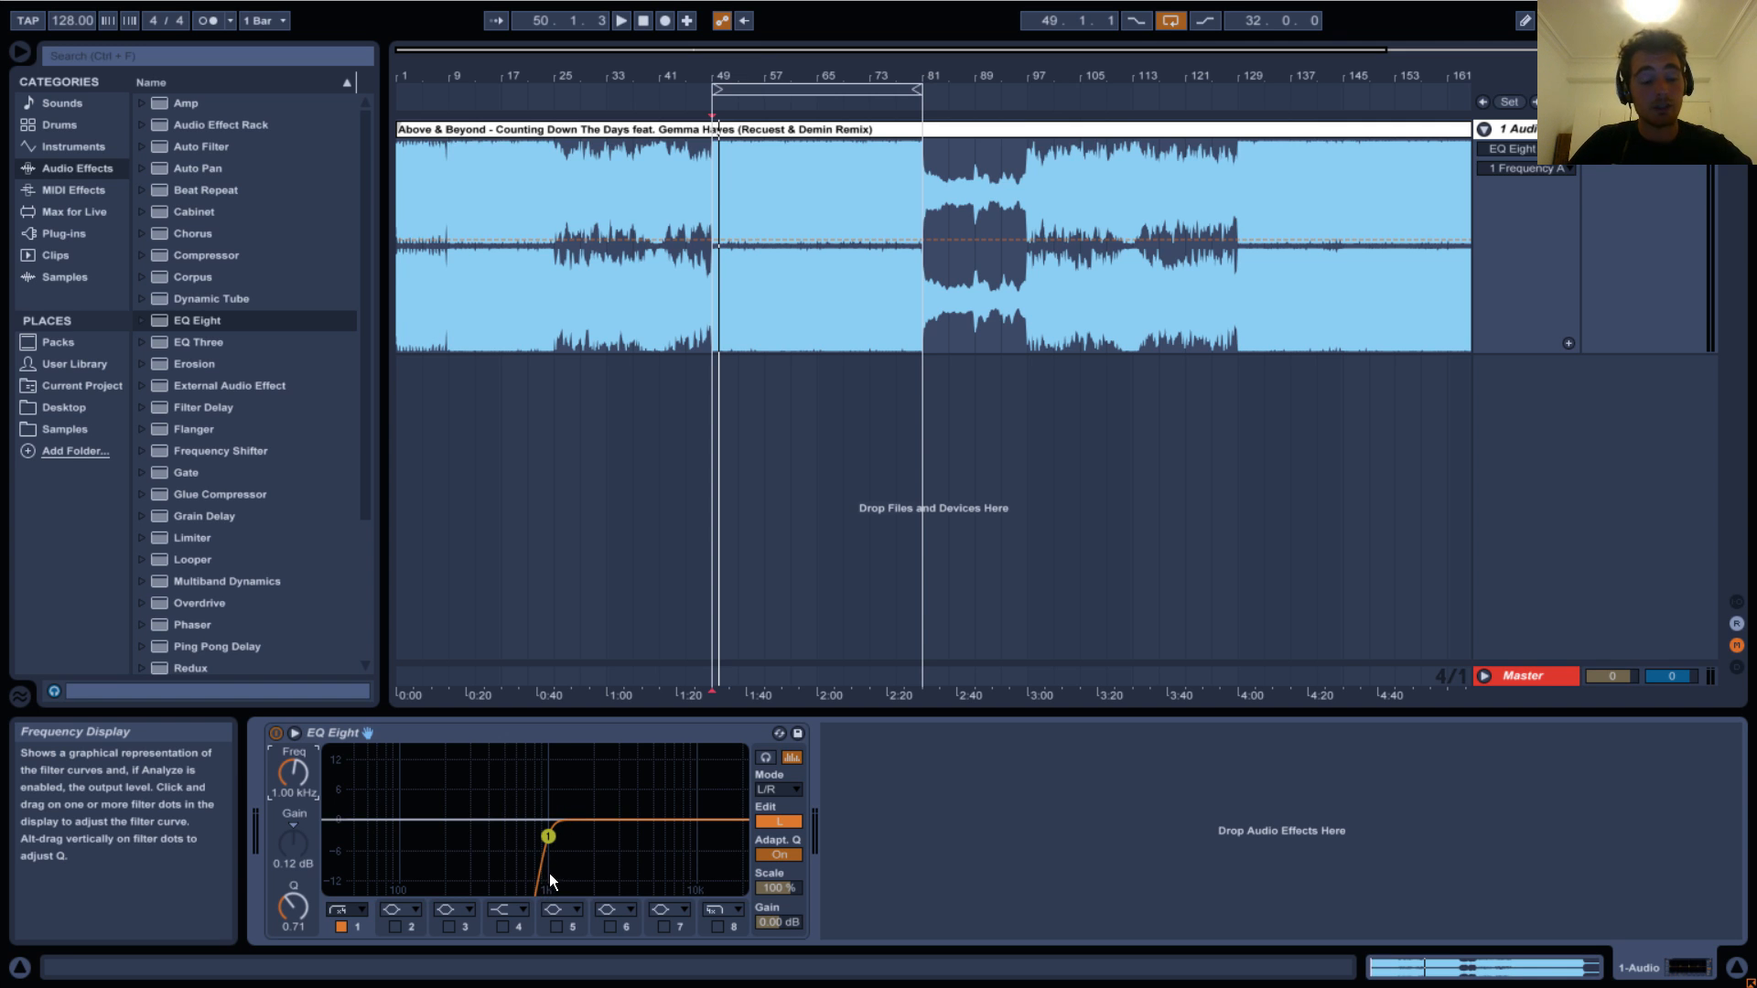
pyautogui.click(785, 822)
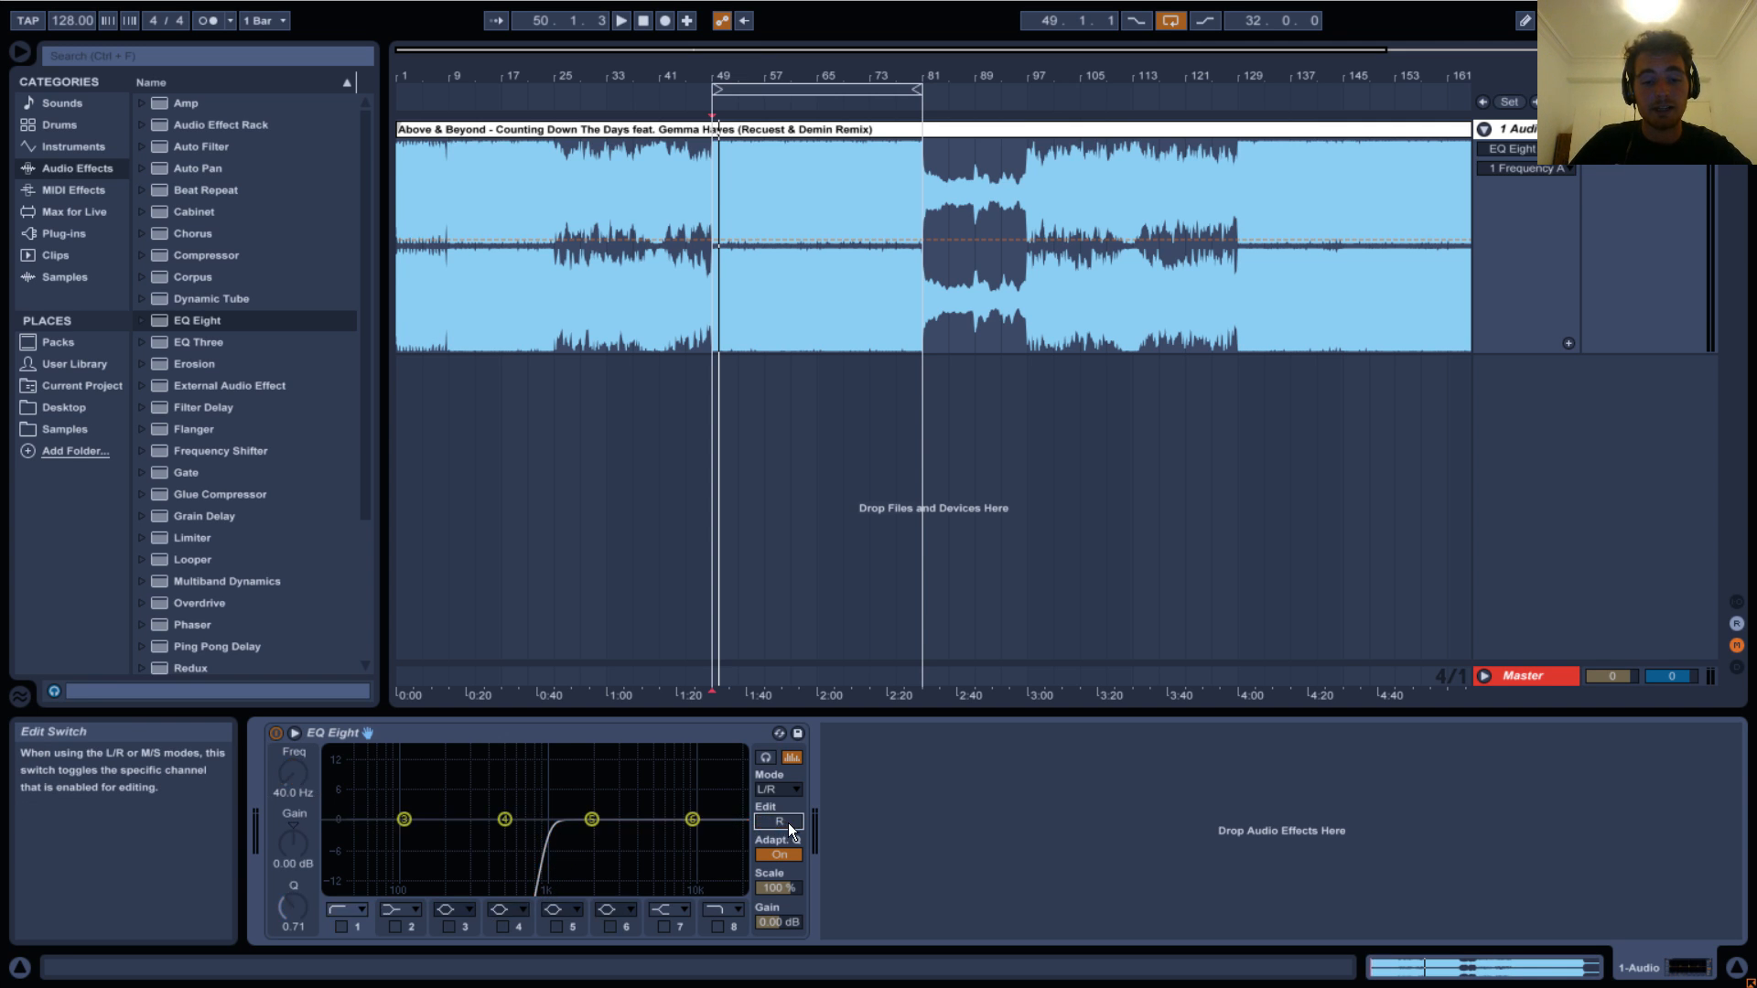
pyautogui.click(791, 821)
pyautogui.click(791, 821)
pyautogui.click(789, 822)
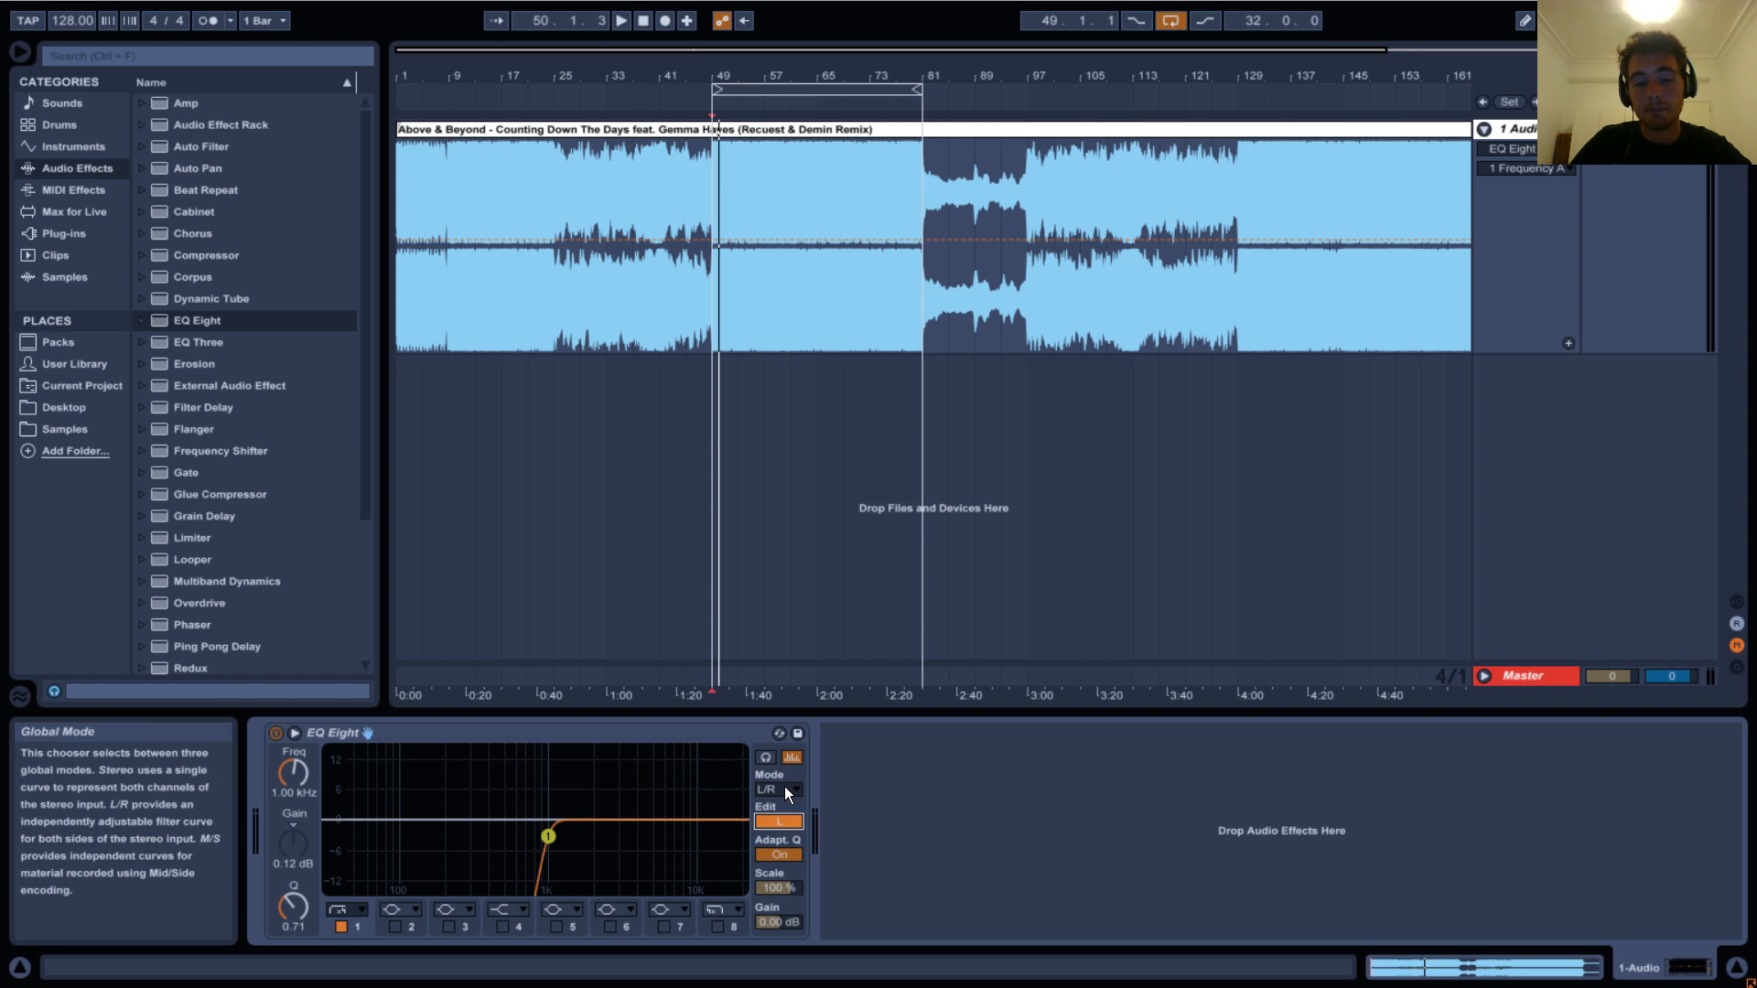
# Switch the EQ to M/S mode and make the mid channel's band 1 a notch filter with a Q of 0.79.
pyautogui.click(784, 789)
pyautogui.click(773, 827)
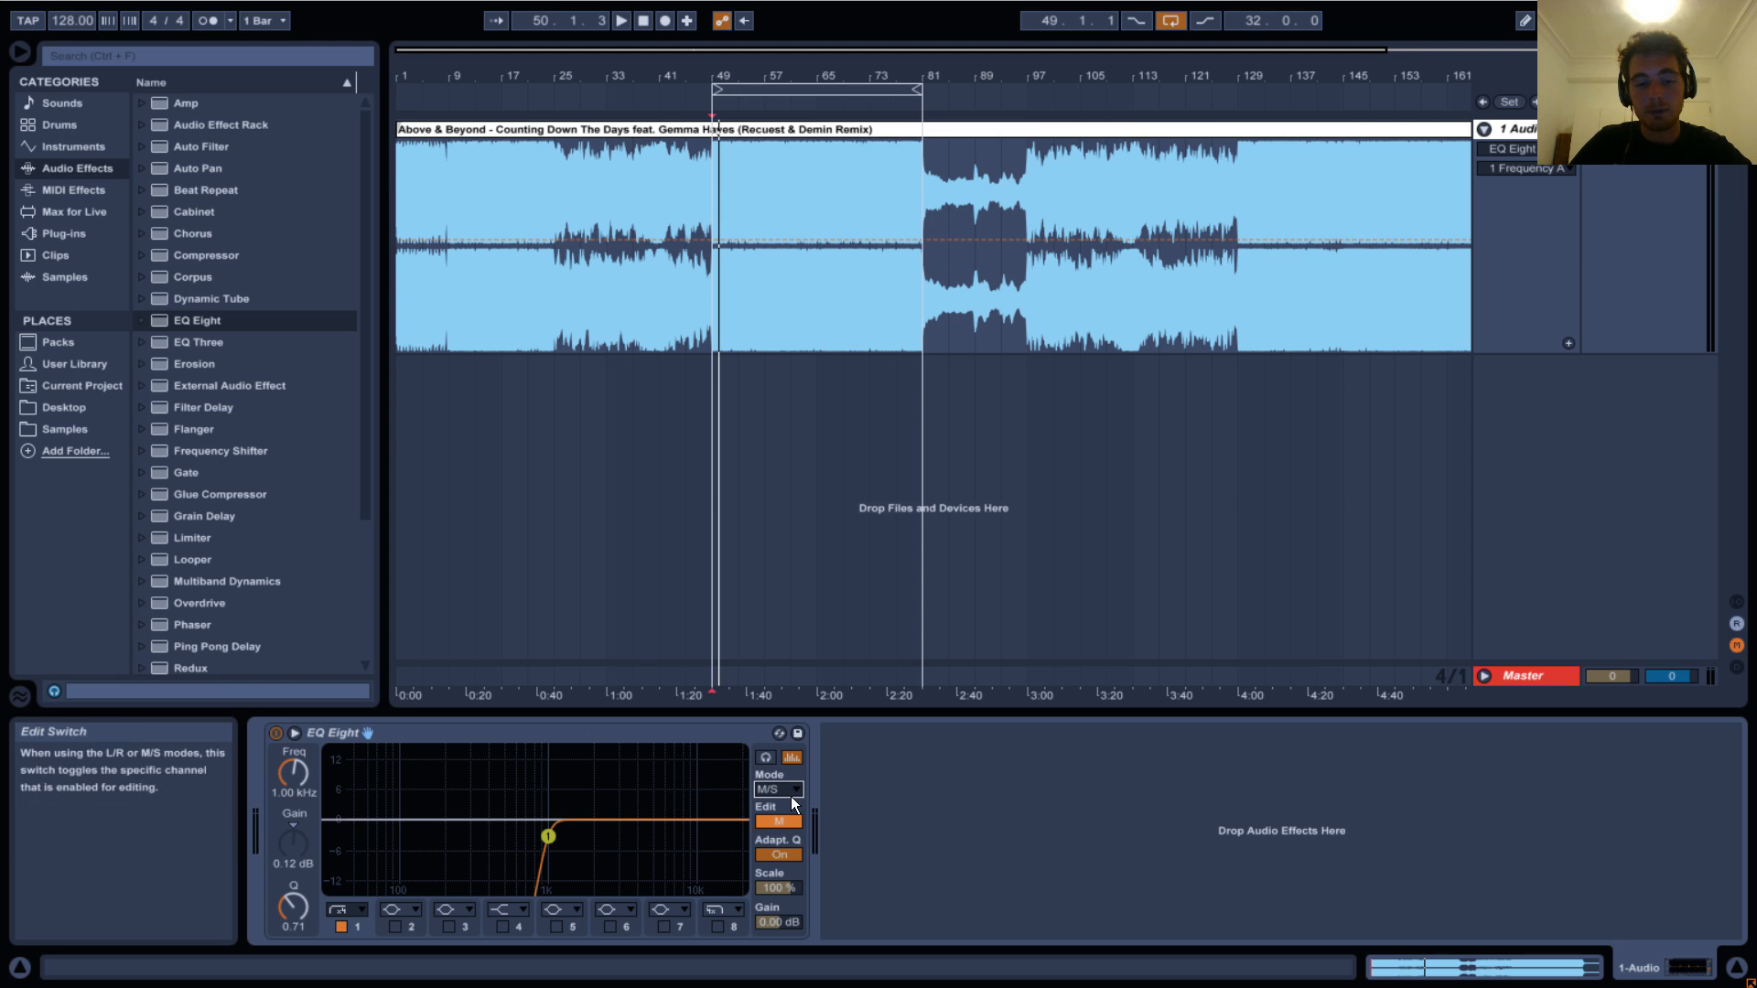
pyautogui.click(355, 906)
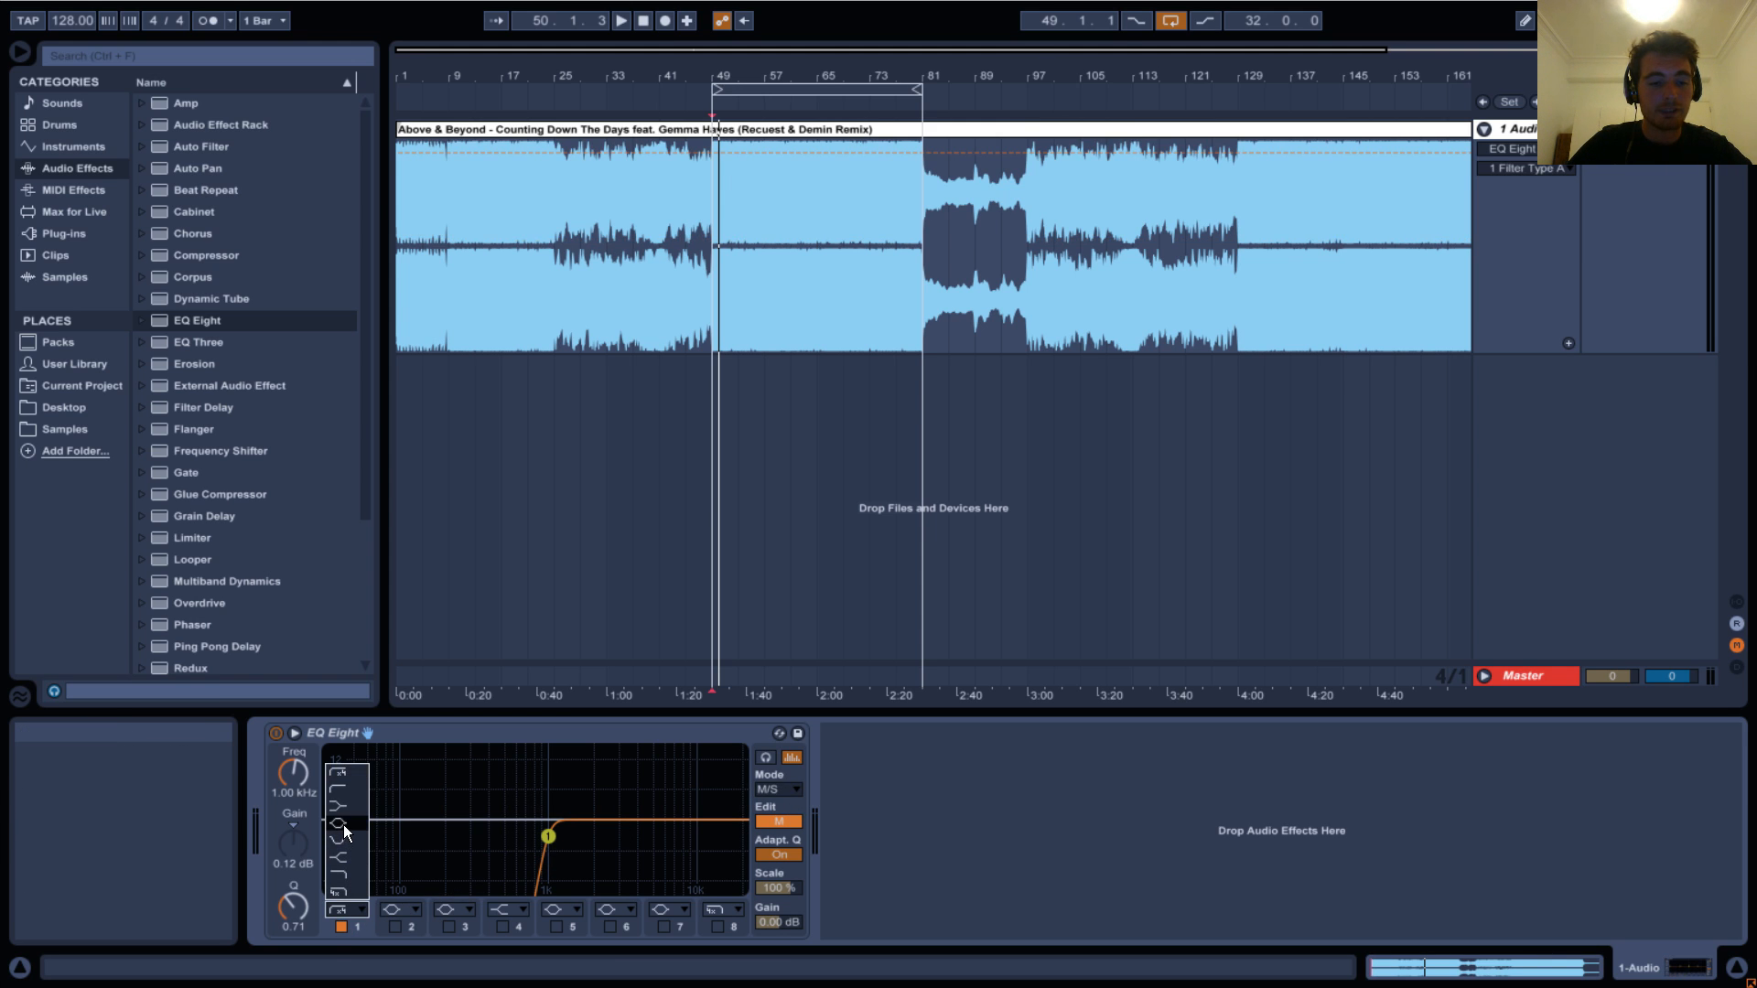
pyautogui.click(348, 838)
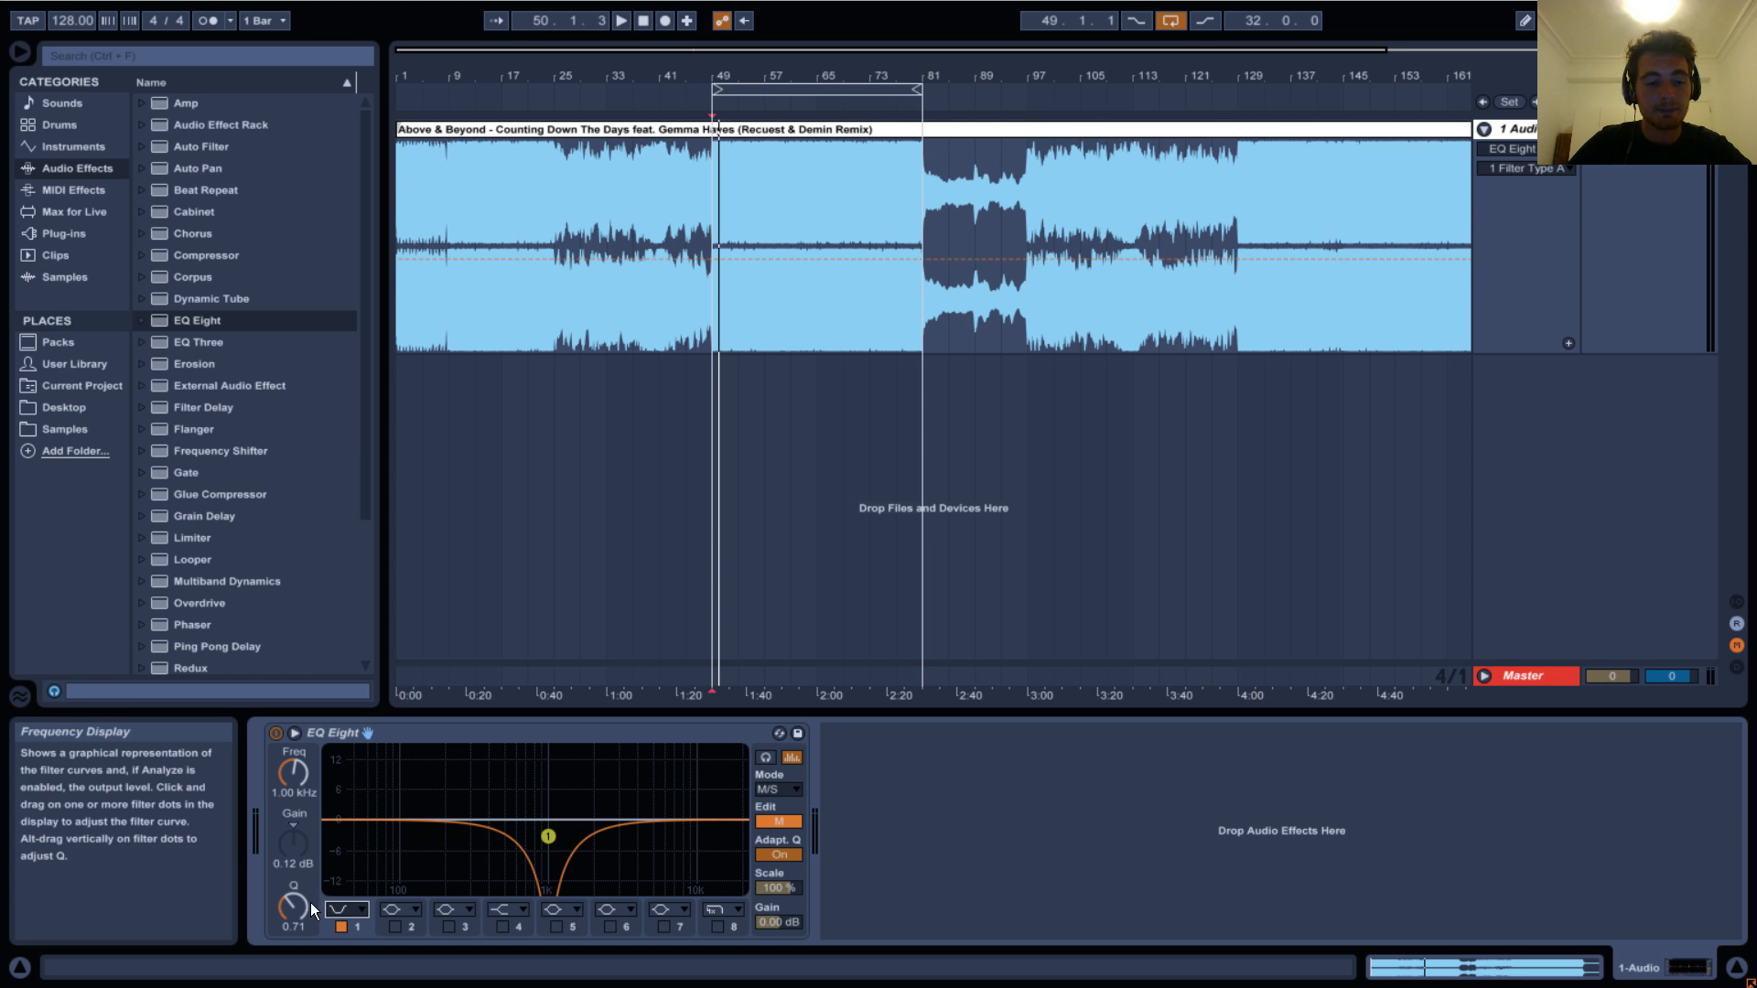
pyautogui.moveTo(300, 904); pyautogui.dragTo(299, 893)
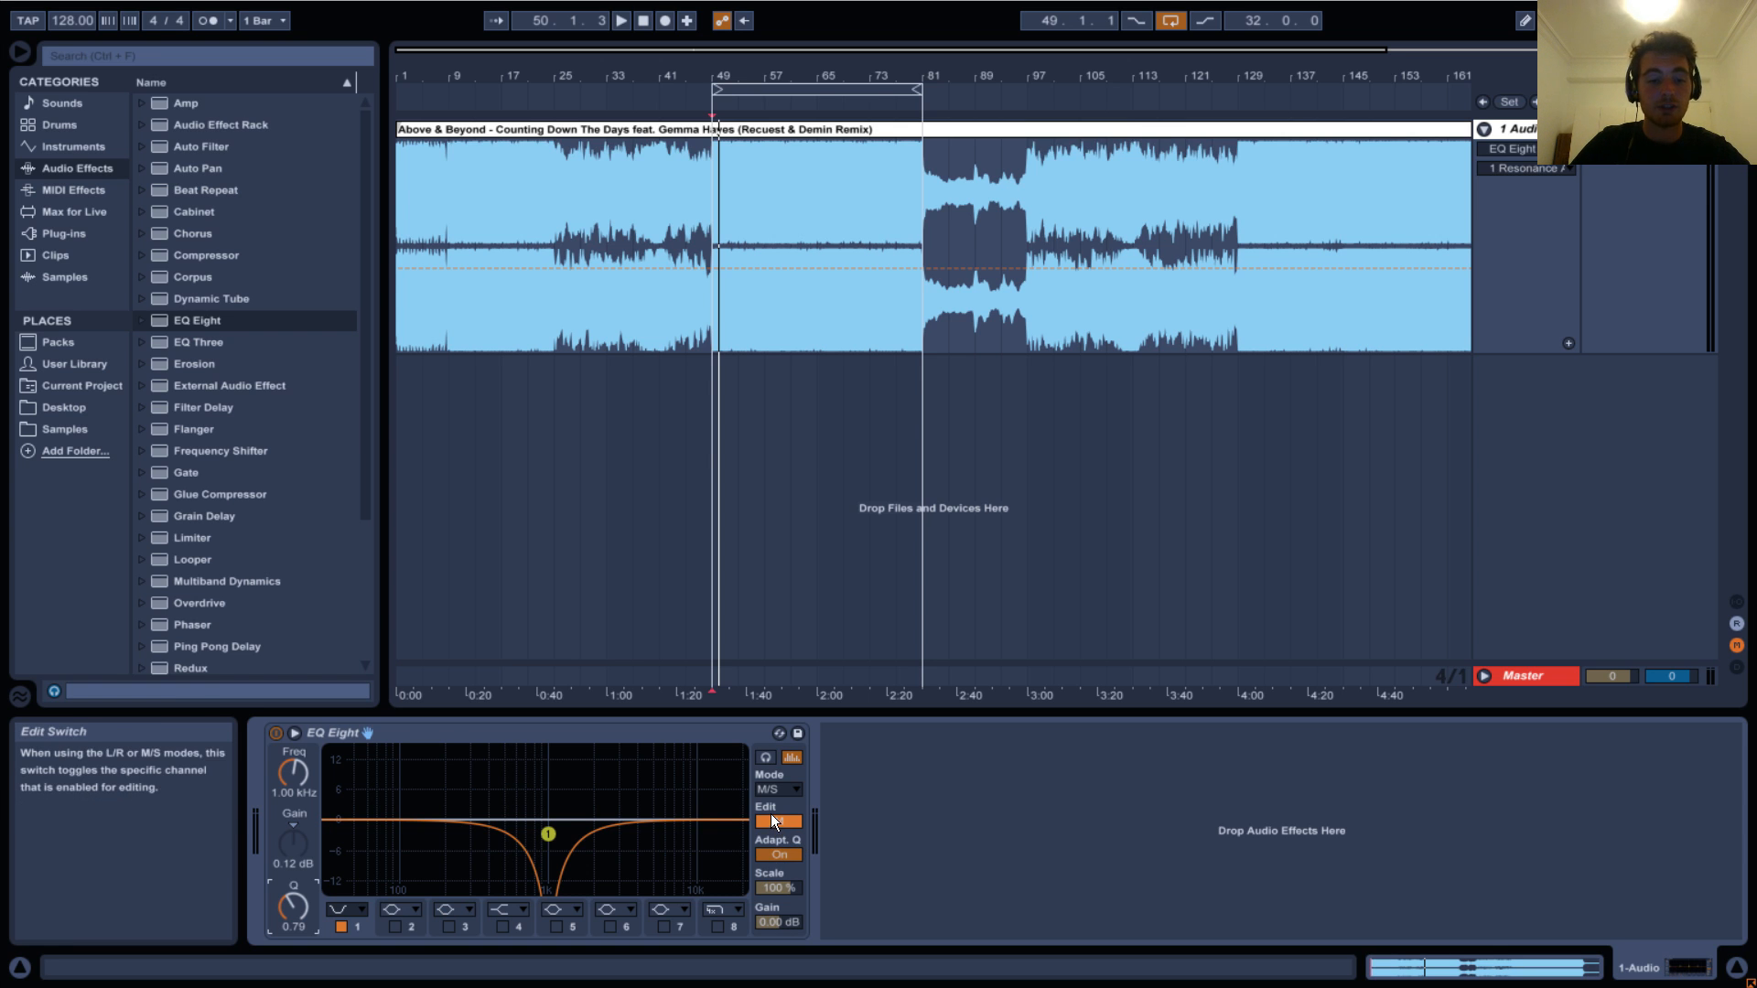
# Set the mid channel's notch to 117 Hz with a Q of 0.27 while playing the track.
pyautogui.moveTo(293, 774); pyautogui.dragTo(293, 815)
pyautogui.press('space')
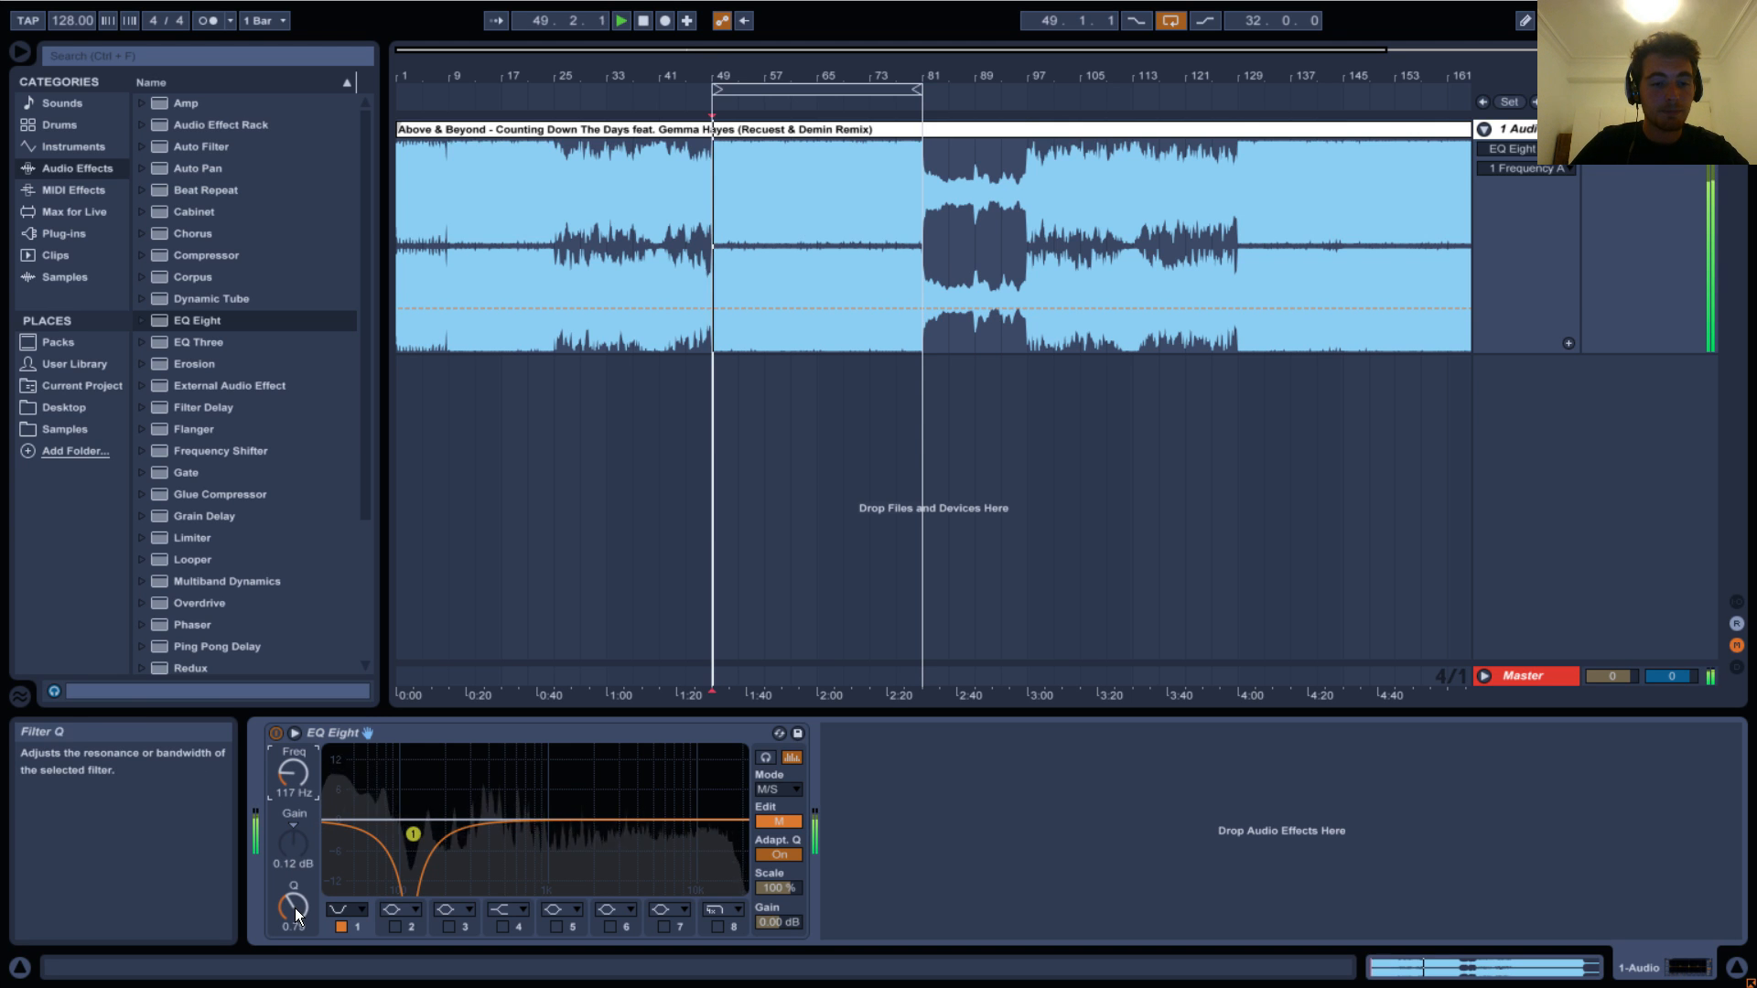
pyautogui.moveTo(294, 908); pyautogui.dragTo(293, 932)
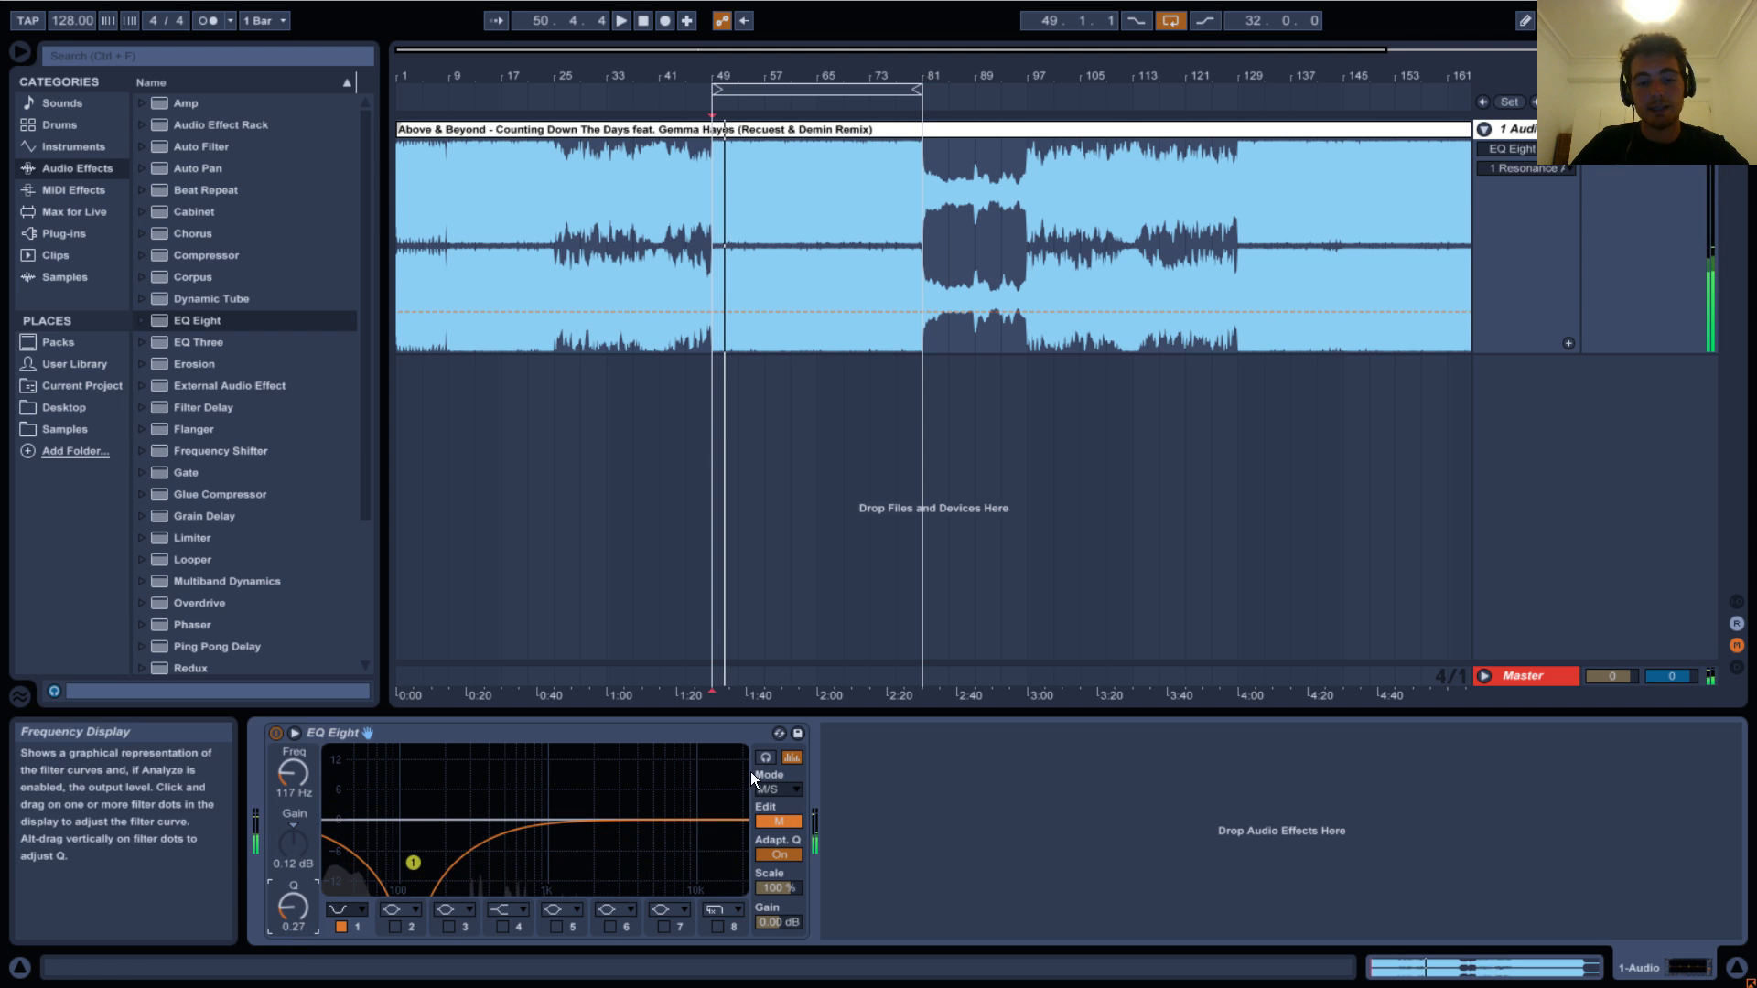
# Return the EQ to Stereo mode and make band 1 a bell filter at about 590 Hz with 9.55 dB gain.
pyautogui.click(768, 791)
pyautogui.click(770, 802)
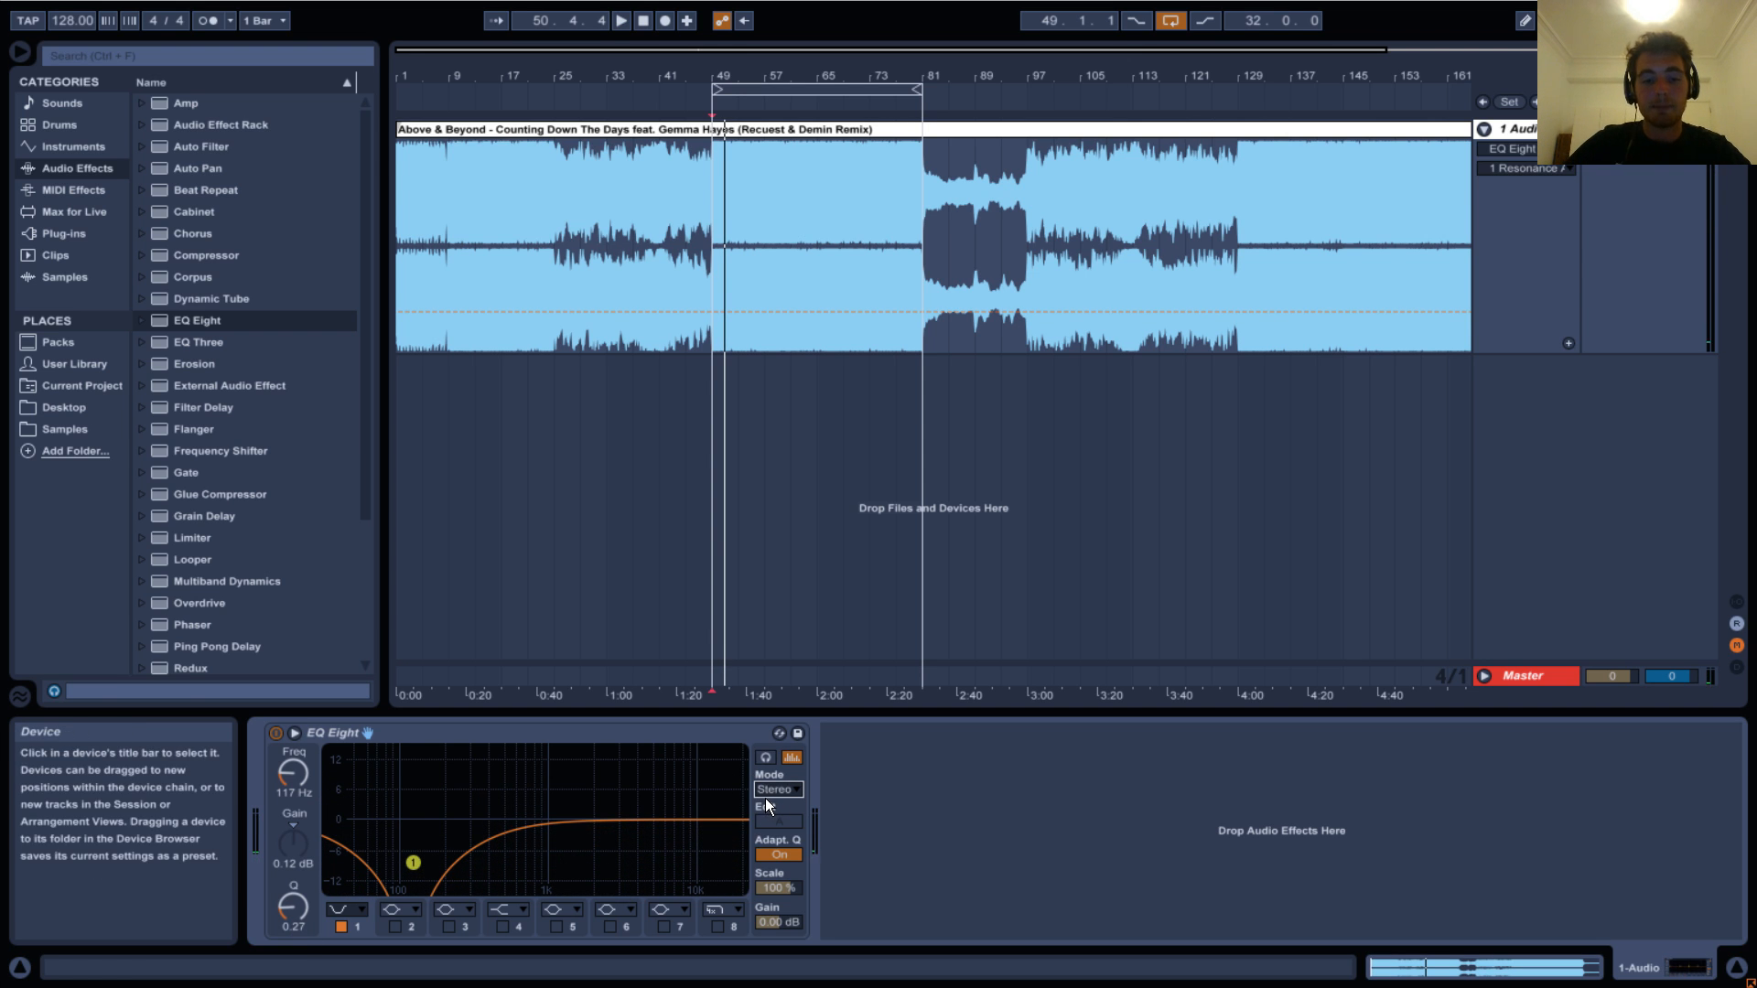
pyautogui.moveTo(413, 862); pyautogui.dragTo(514, 780)
pyautogui.click(346, 909)
pyautogui.click(343, 823)
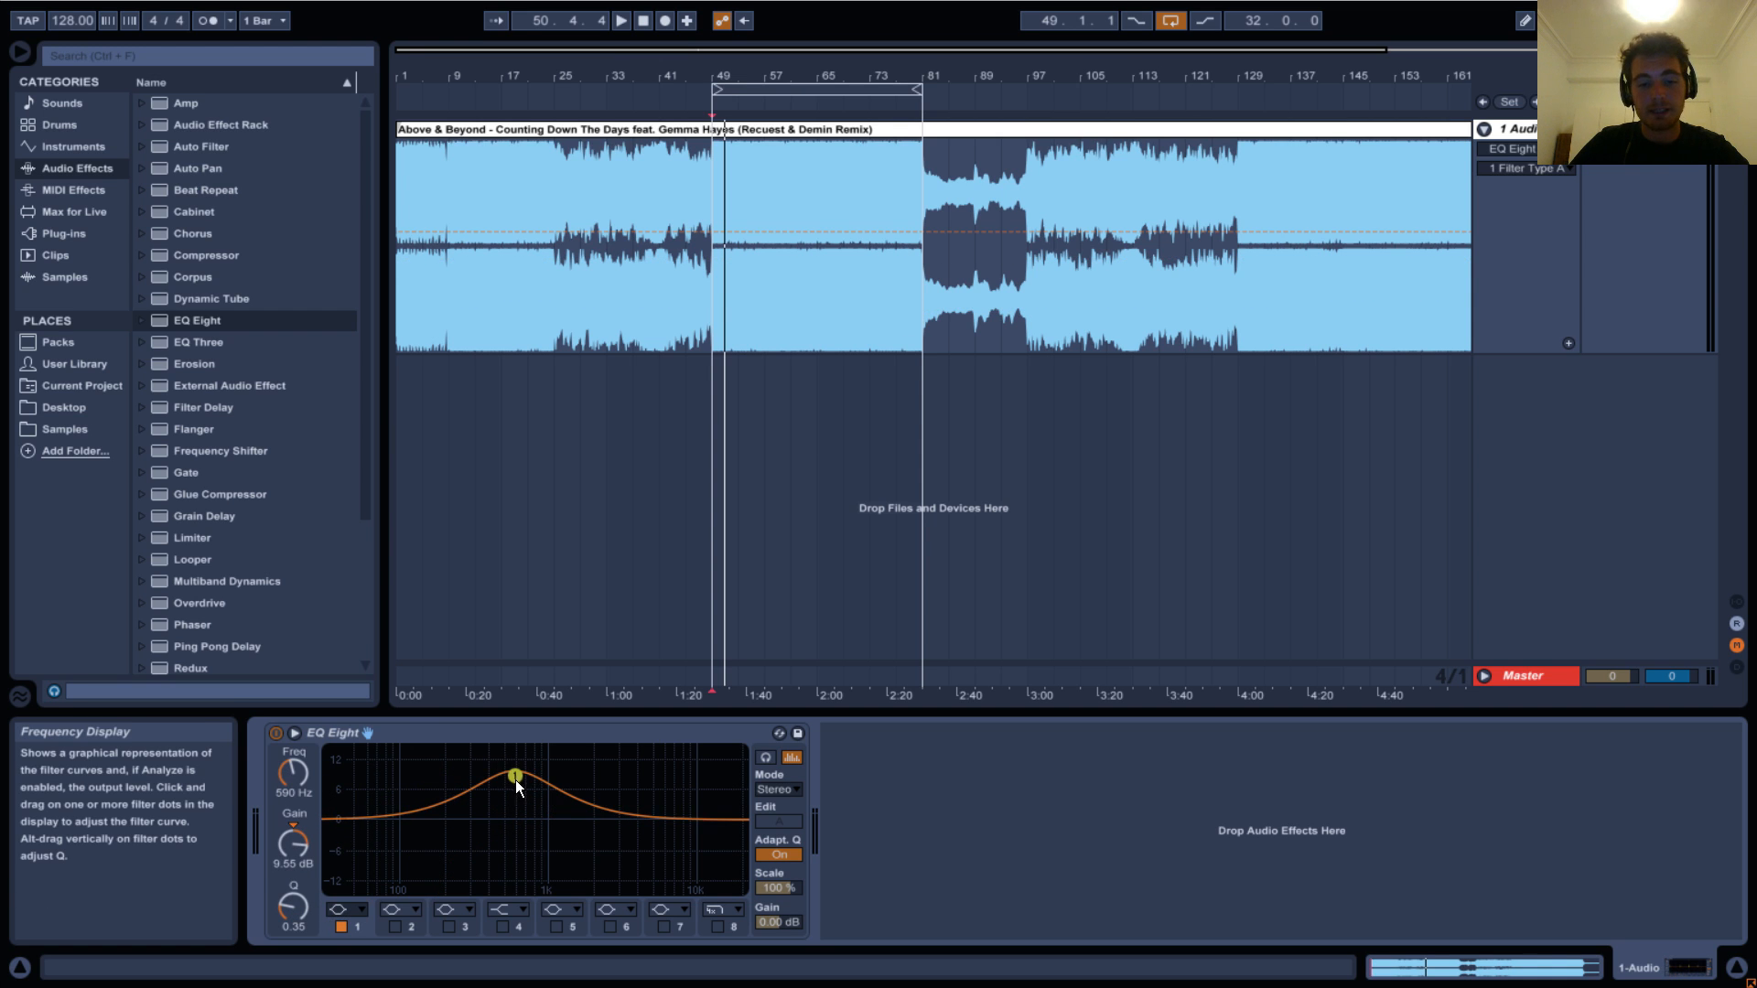
# Reset band 1's Q to 0.71, move the band to about 721 Hz and 15 dB with Adaptive Q off, and re-enable Adaptive Q.
pyautogui.click(779, 854)
pyautogui.click(778, 854)
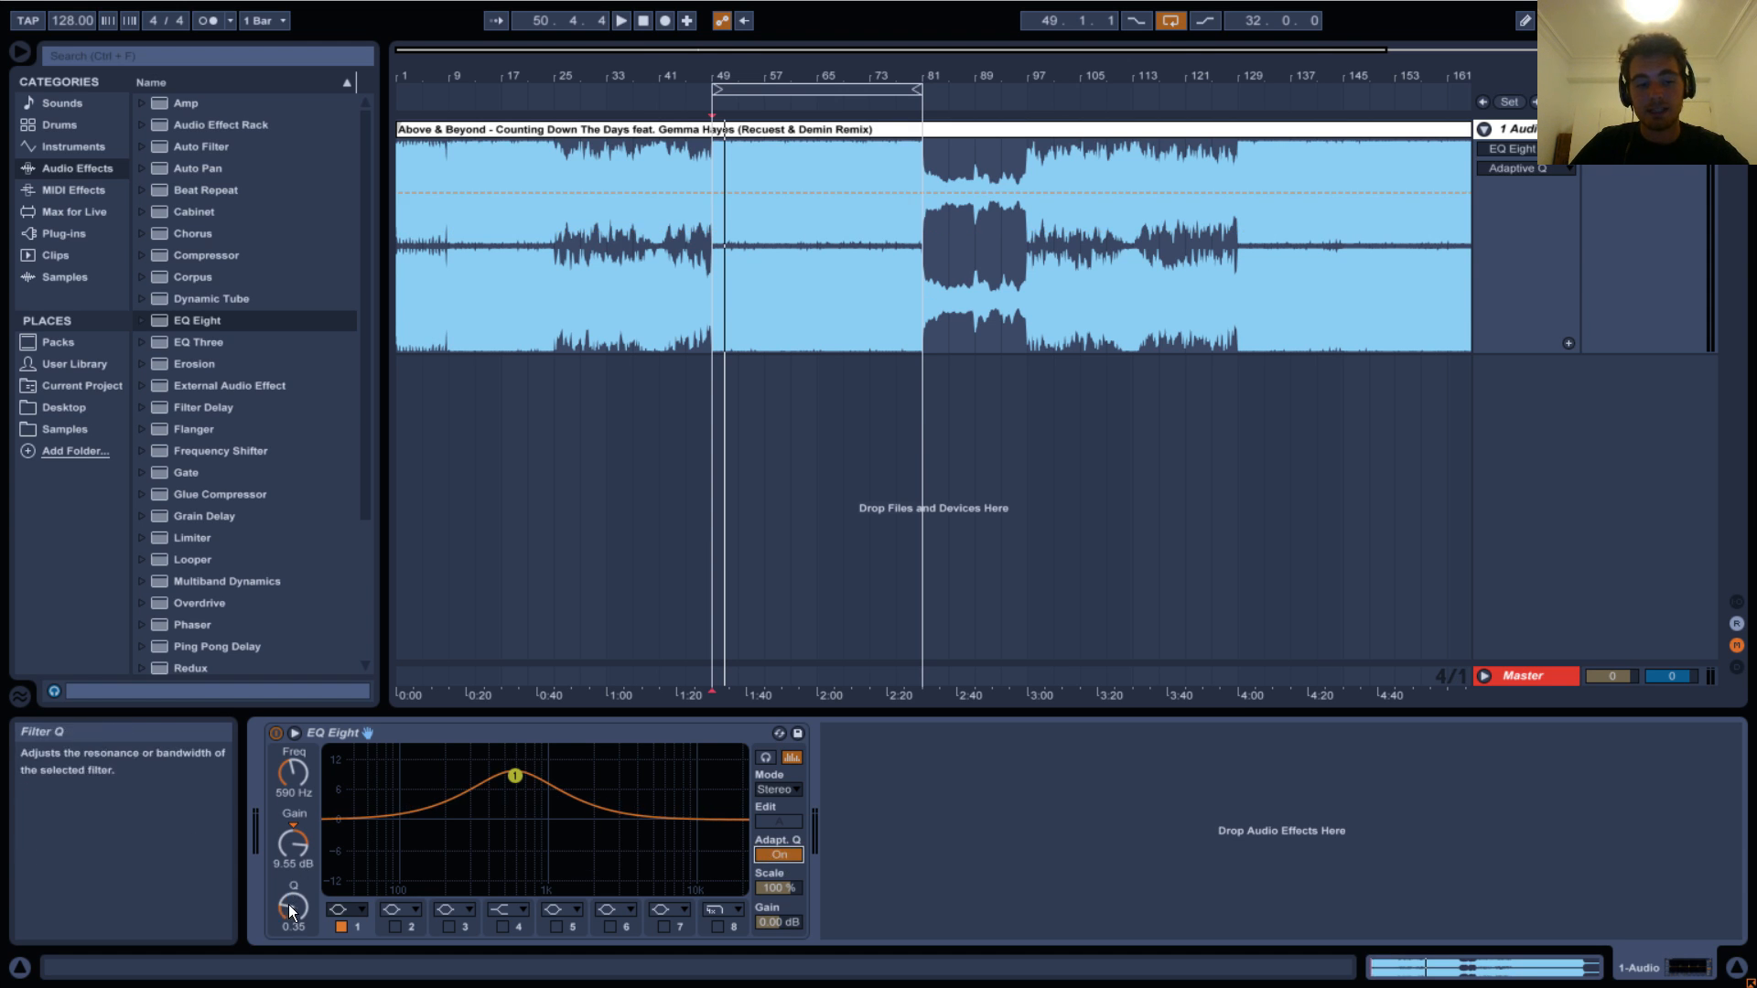
pyautogui.doubleClick(290, 907)
pyautogui.click(782, 855)
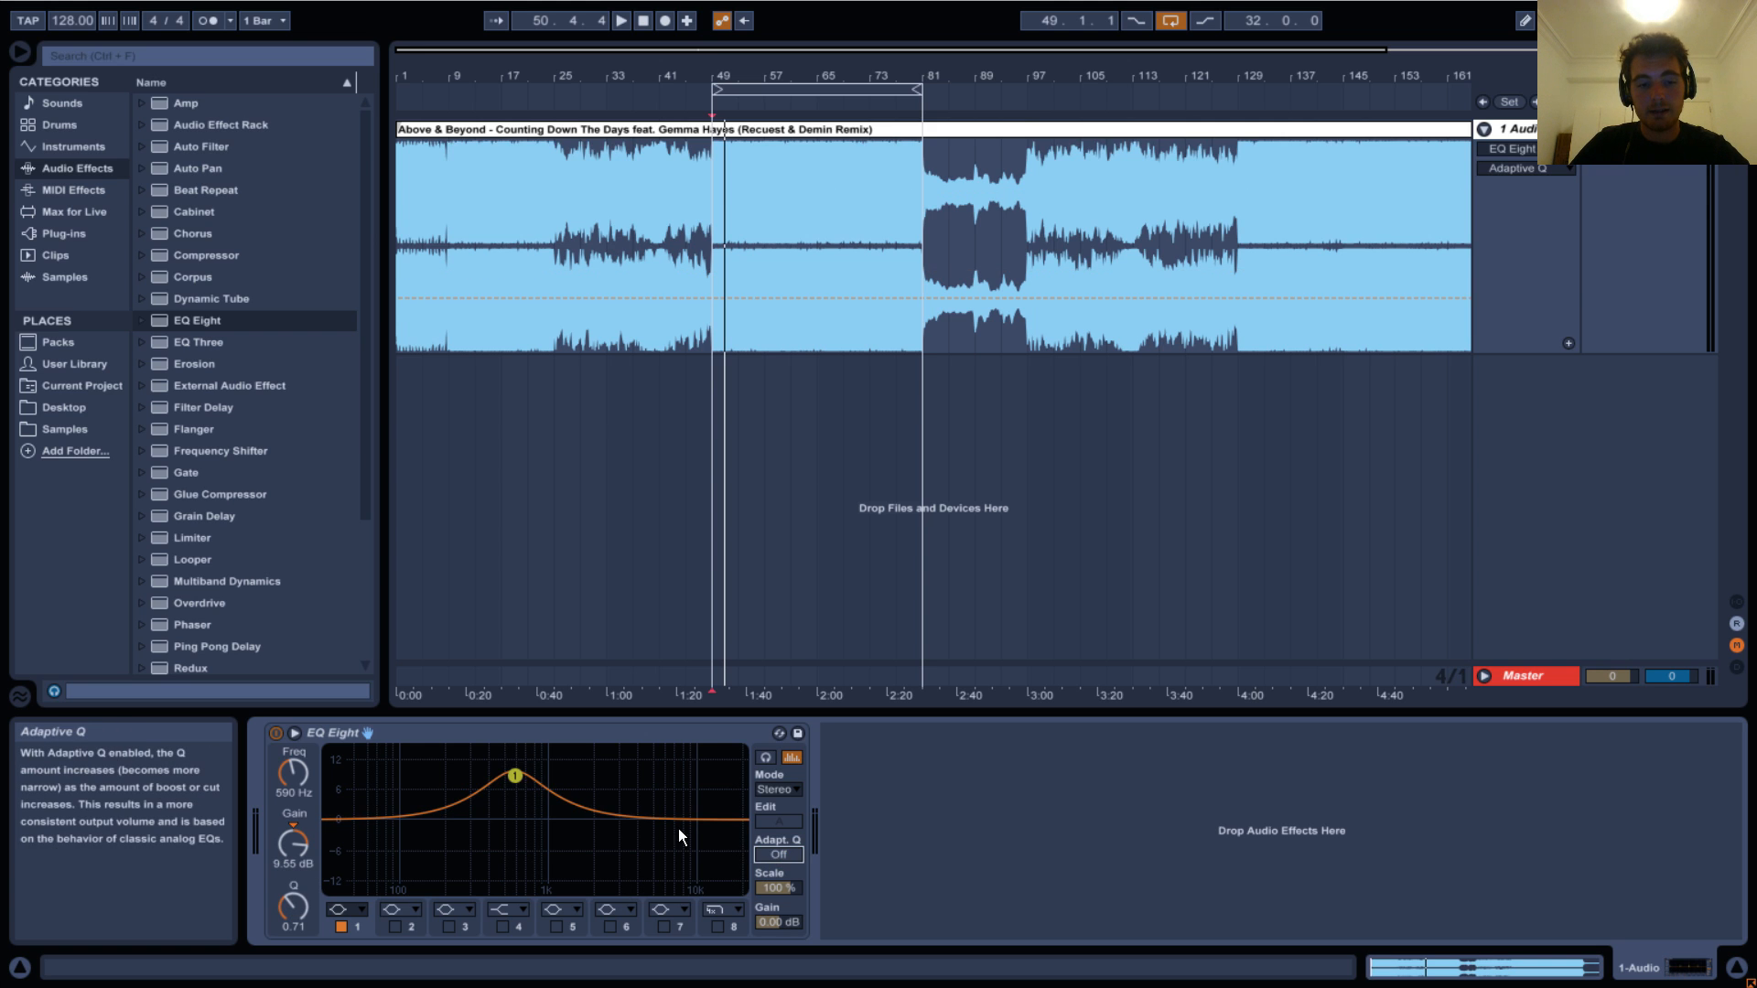
pyautogui.moveTo(515, 776); pyautogui.dragTo(529, 727)
pyautogui.click(772, 854)
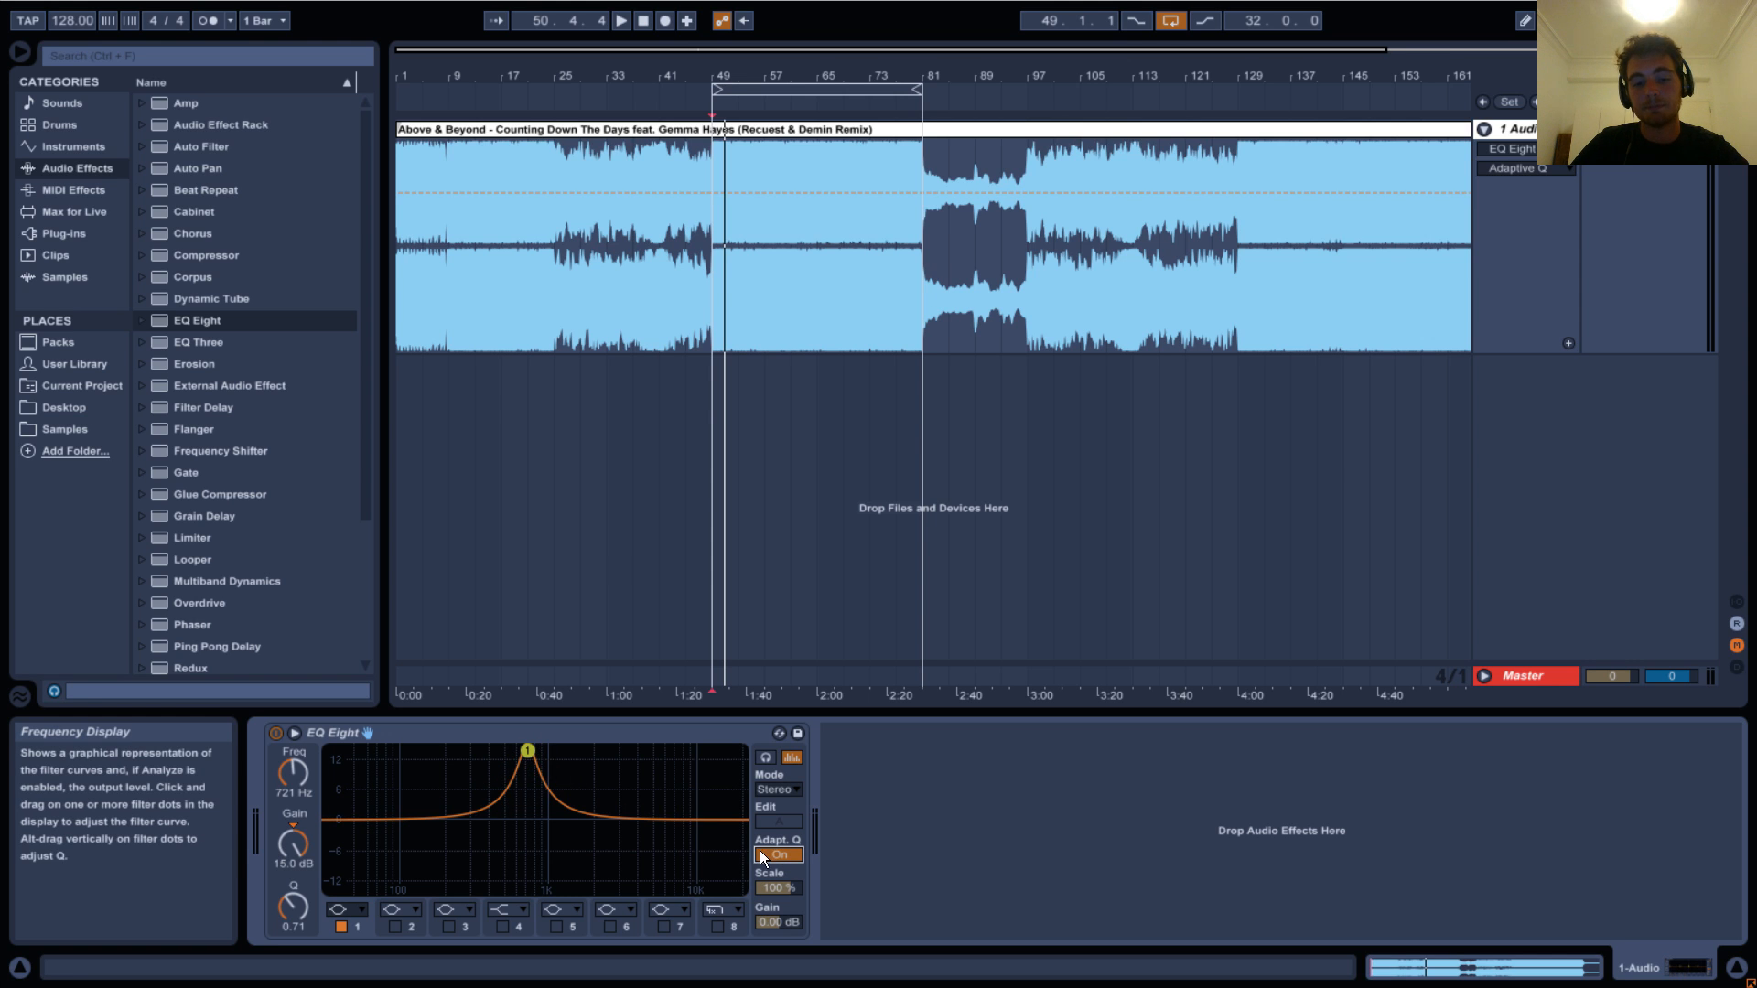
# Move band 1 to about 762 Hz and 14.8 dB, toggling Adaptive Q off and on to compare the curve.
pyautogui.click(767, 855)
pyautogui.click(771, 855)
pyautogui.click(528, 754)
pyautogui.moveTo(531, 754)
pyautogui.mouseDown()
pyautogui.moveTo(534, 814)
pyautogui.moveTo(535, 727)
pyautogui.mouseUp()
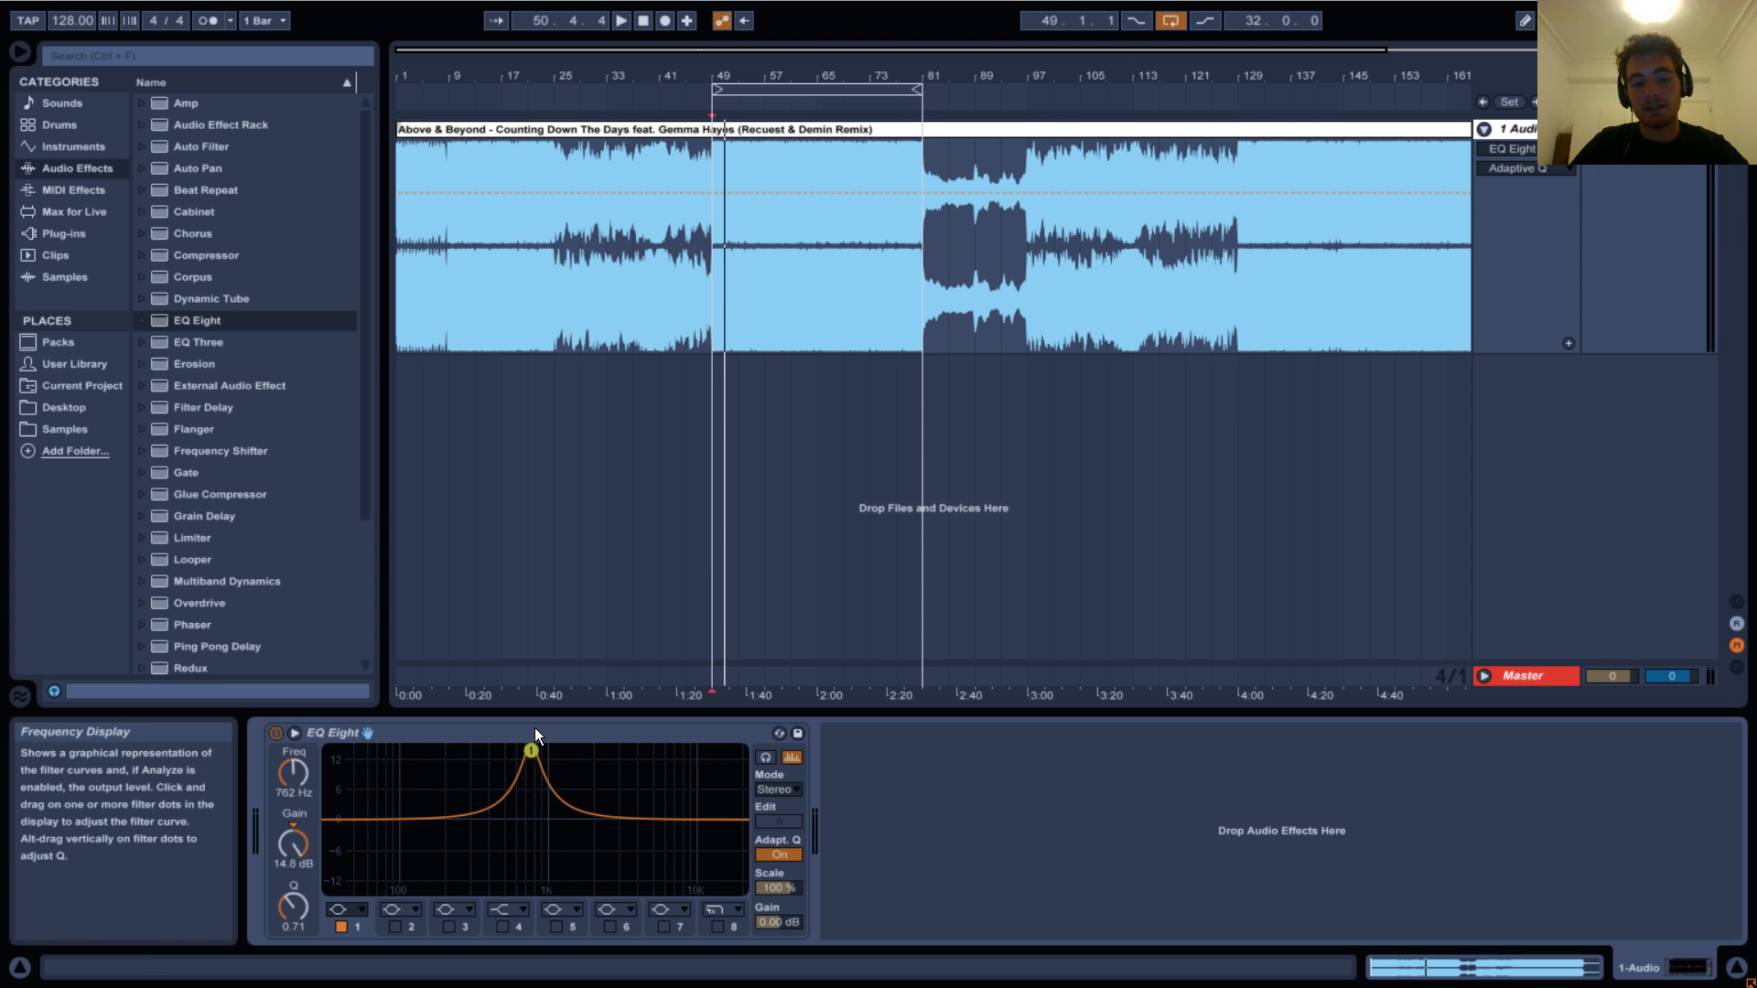
pyautogui.click(771, 855)
pyautogui.click(771, 855)
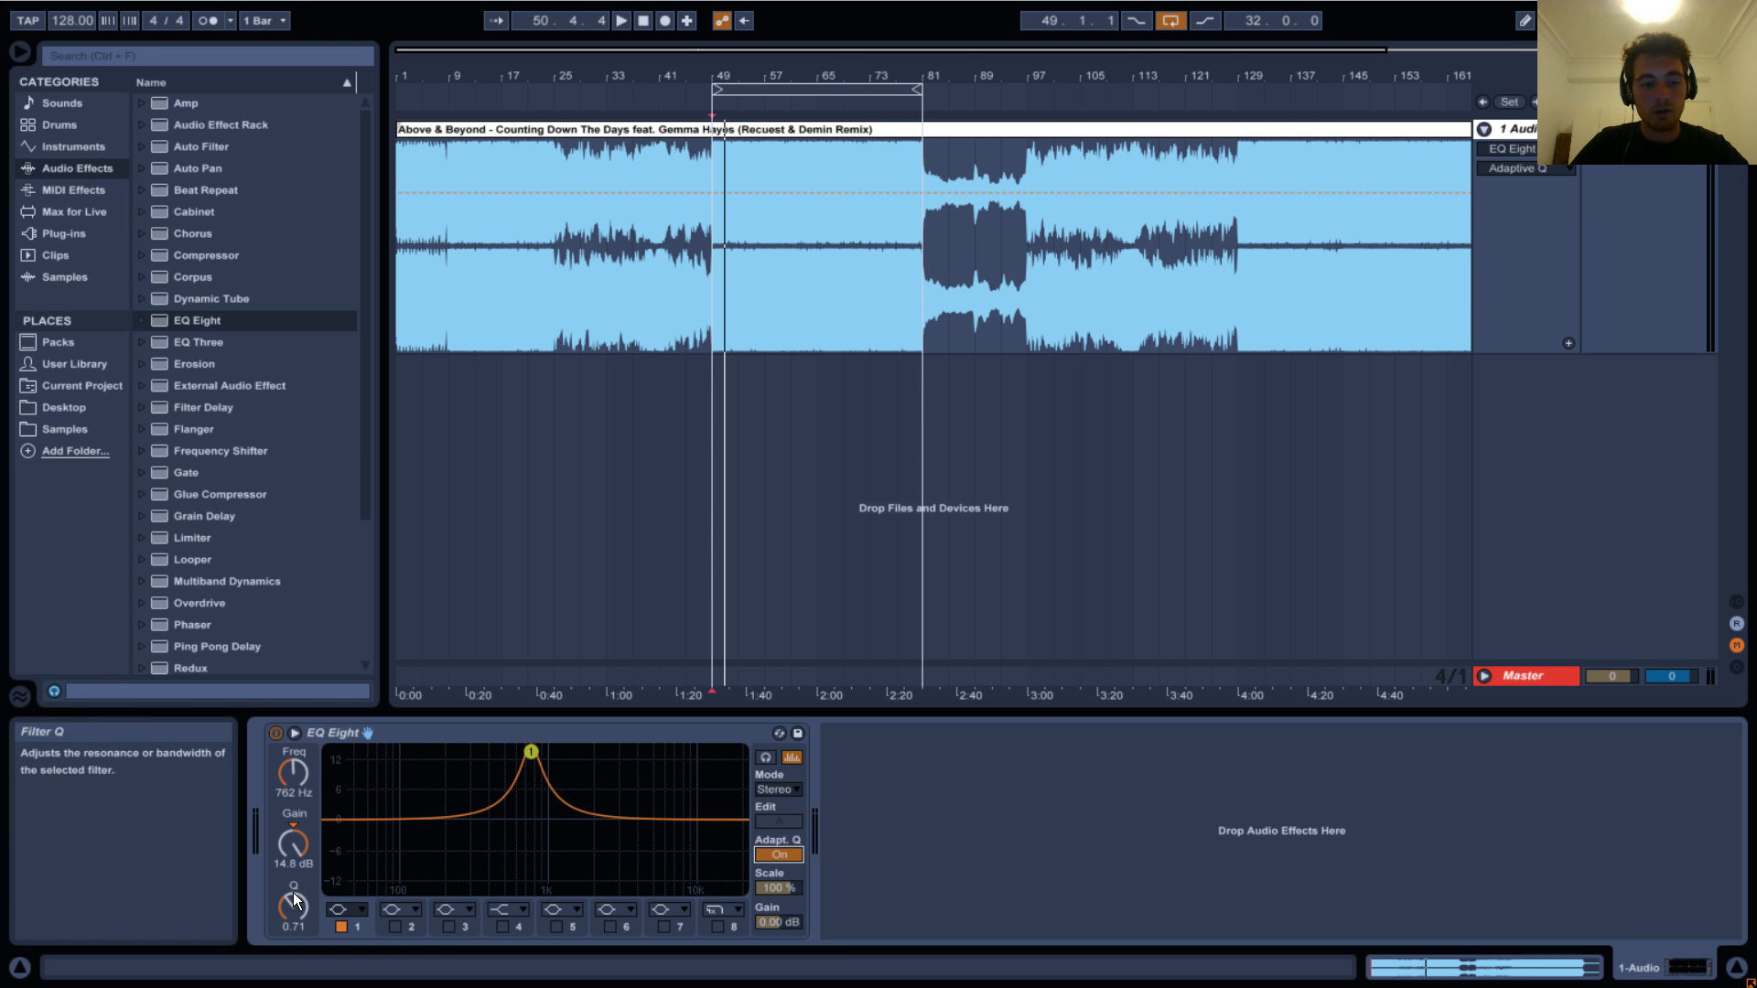
# Try a Q of 0.67 on band 1, compare Adaptive Q off and on, and return the Q to 0.71.
pyautogui.moveTo(295, 901)
pyautogui.mouseDown()
pyautogui.moveTo(299, 931)
pyautogui.moveTo(294, 902)
pyautogui.mouseUp()
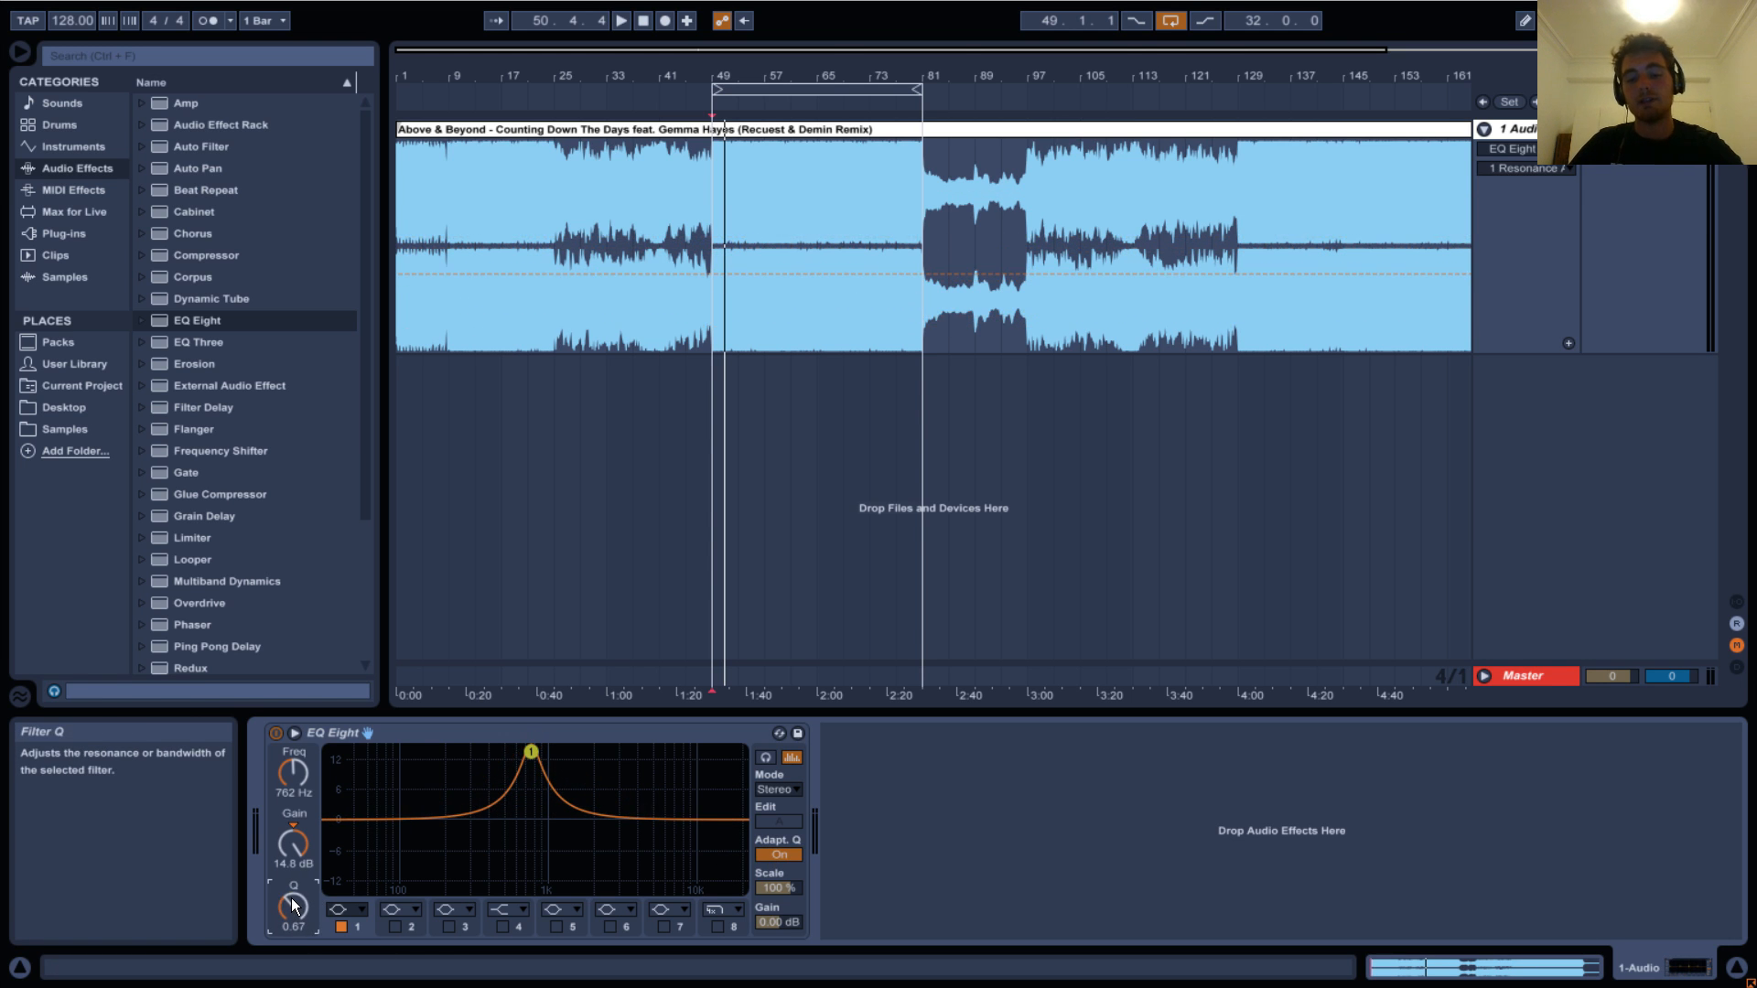
pyautogui.click(779, 855)
pyautogui.click(780, 854)
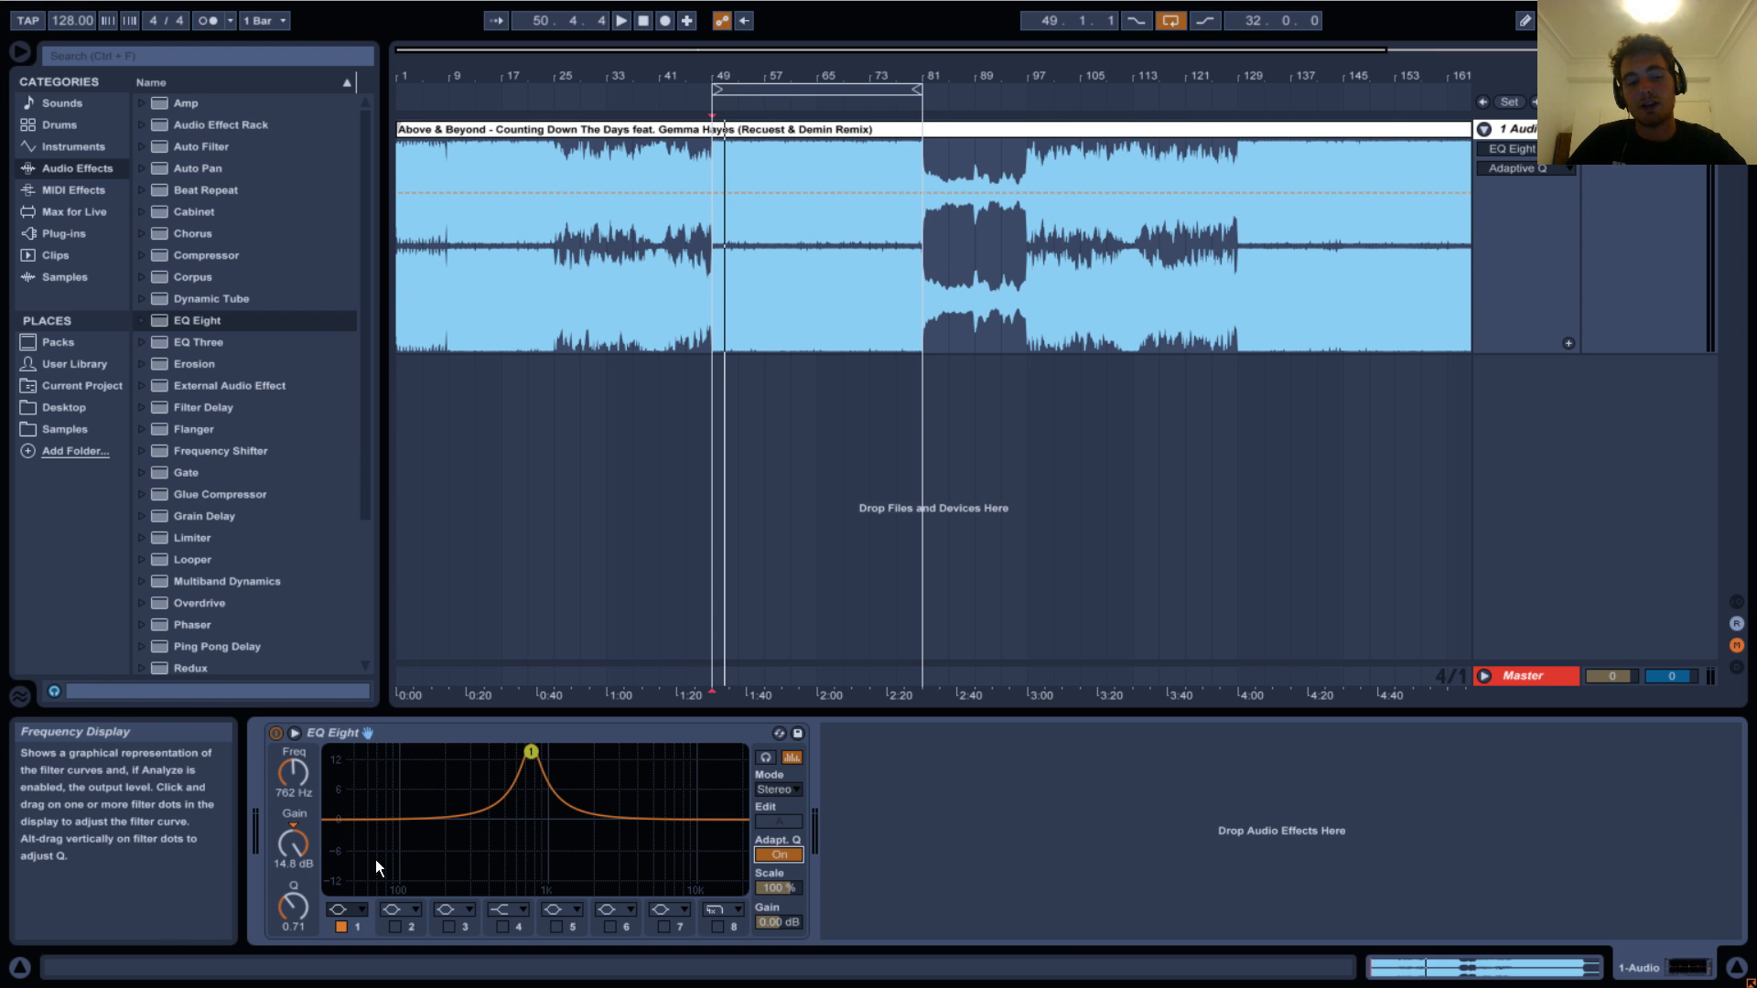
pyautogui.moveTo(291, 905)
pyautogui.mouseDown()
pyautogui.moveTo(294, 948)
pyautogui.moveTo(290, 874)
pyautogui.mouseUp()
# Move band 1 to about 915 Hz, set its gain to 3.00 dB and briefly play the track.
pyautogui.moveTo(529, 754); pyautogui.dragTo(540, 803)
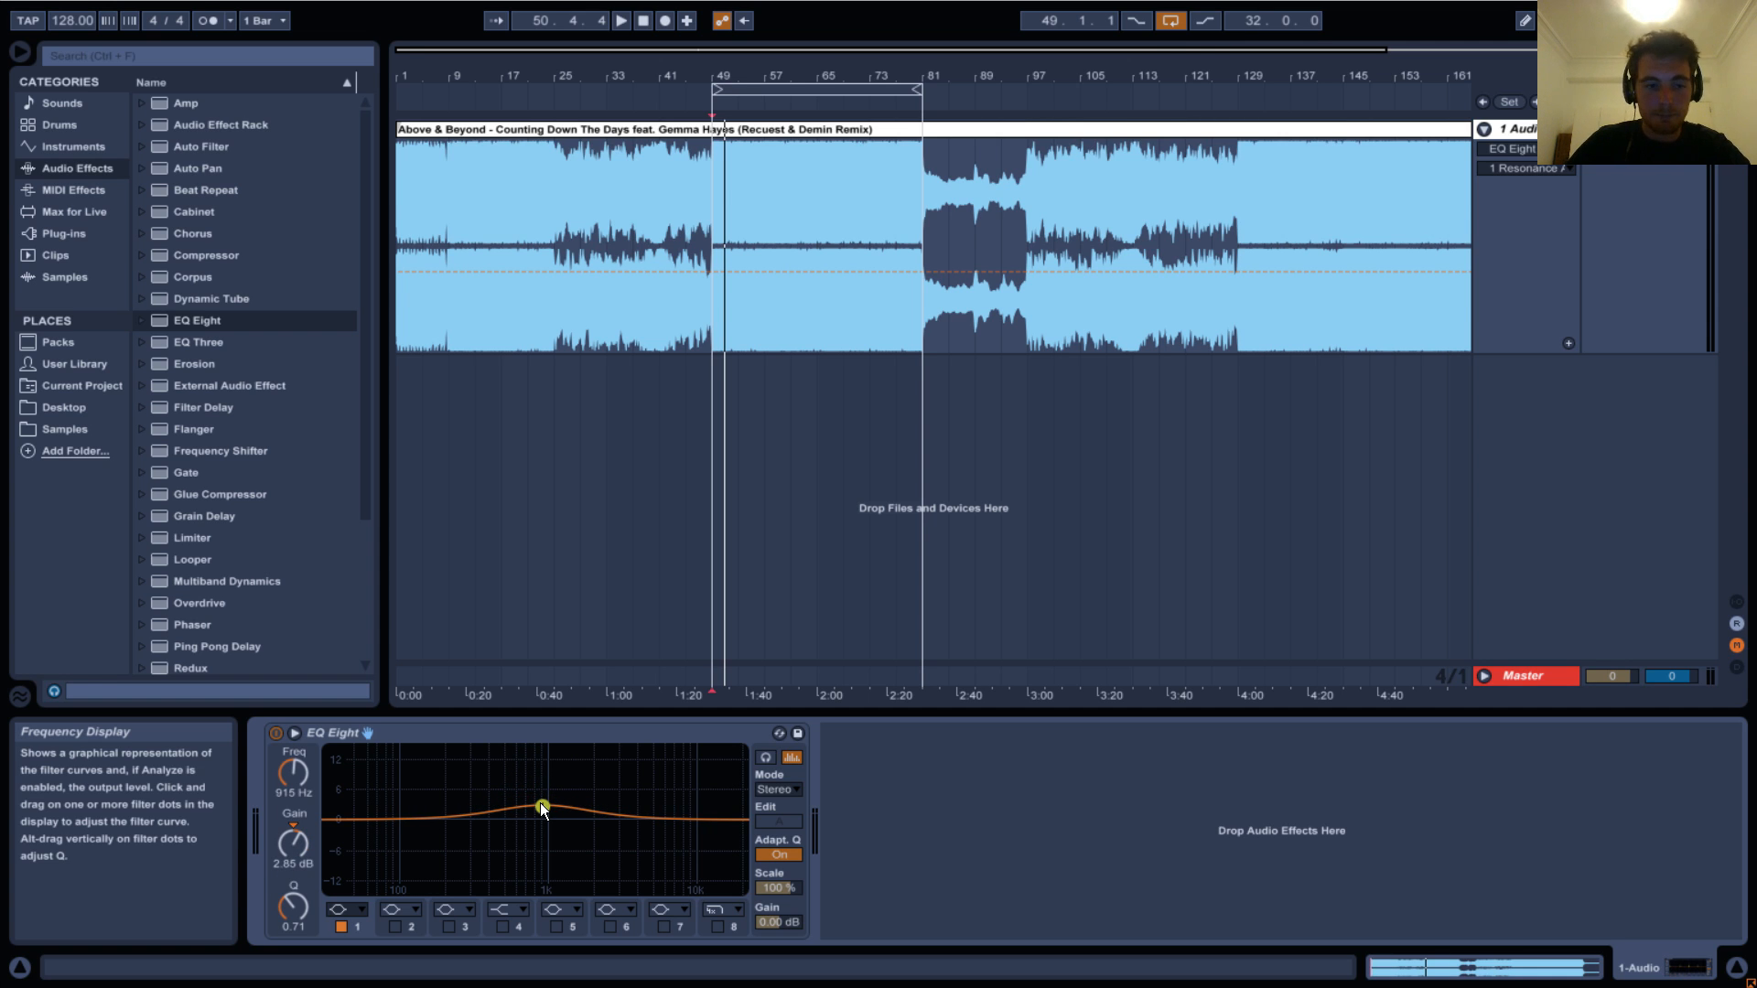
pyautogui.moveTo(289, 849); pyautogui.dragTo(289, 848)
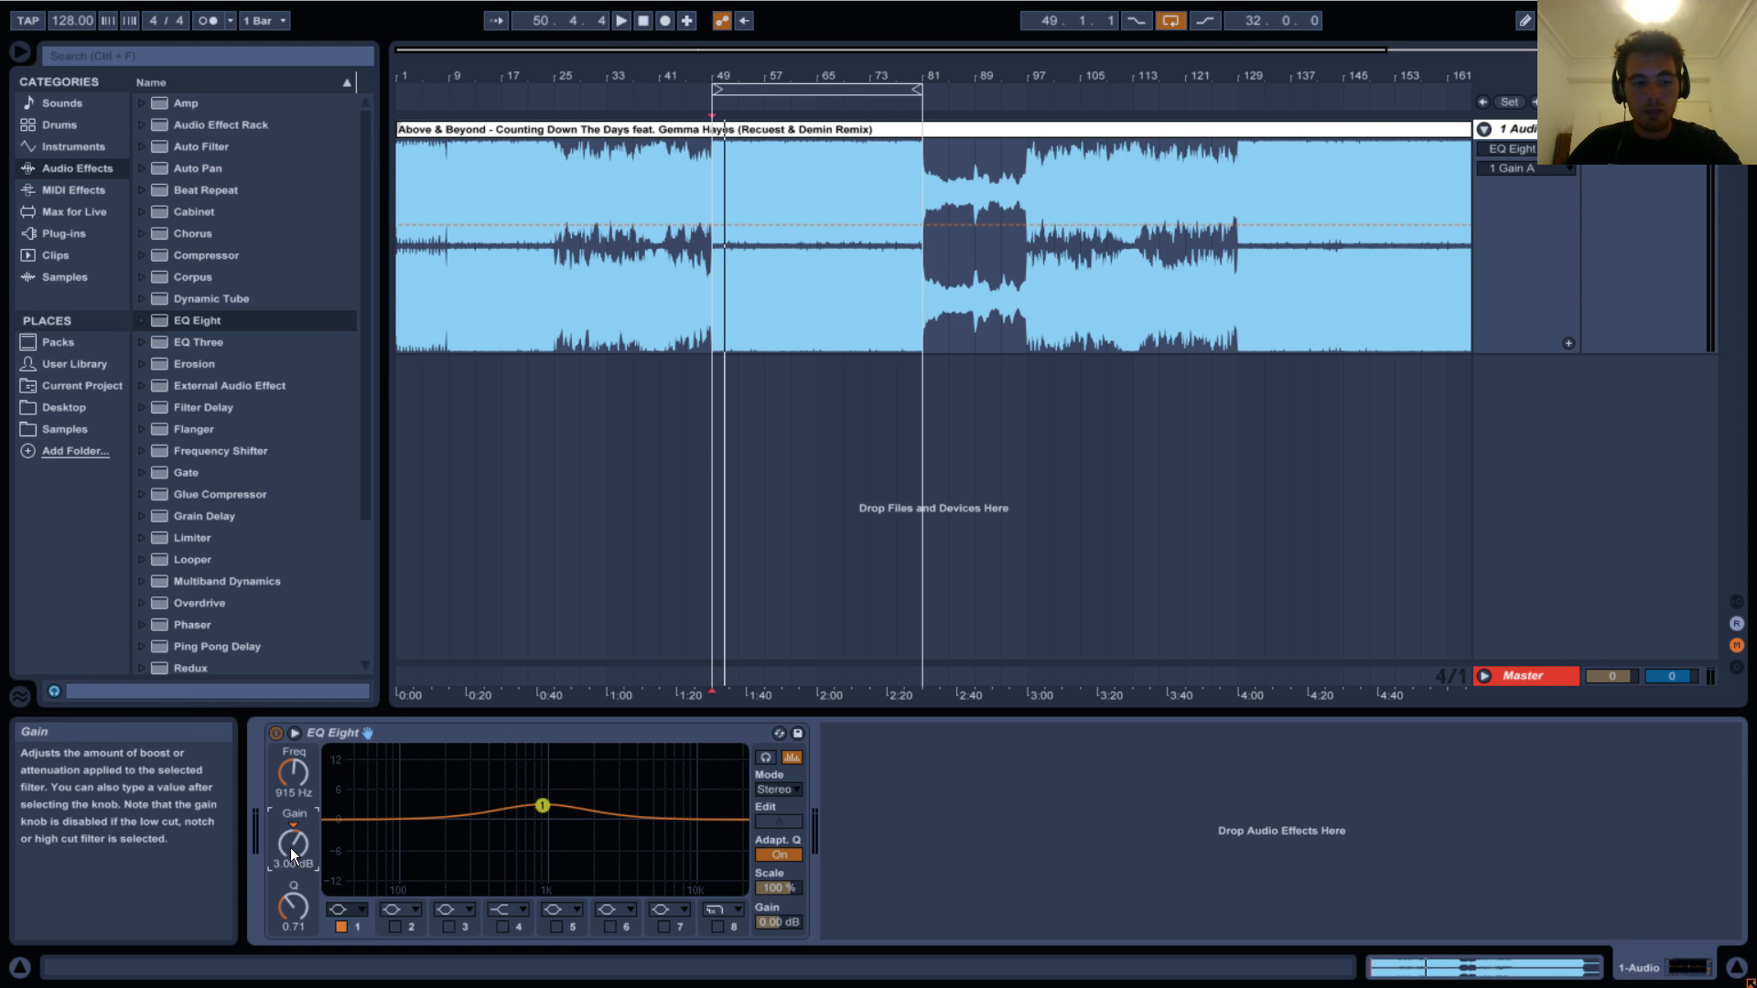
pyautogui.press('space')
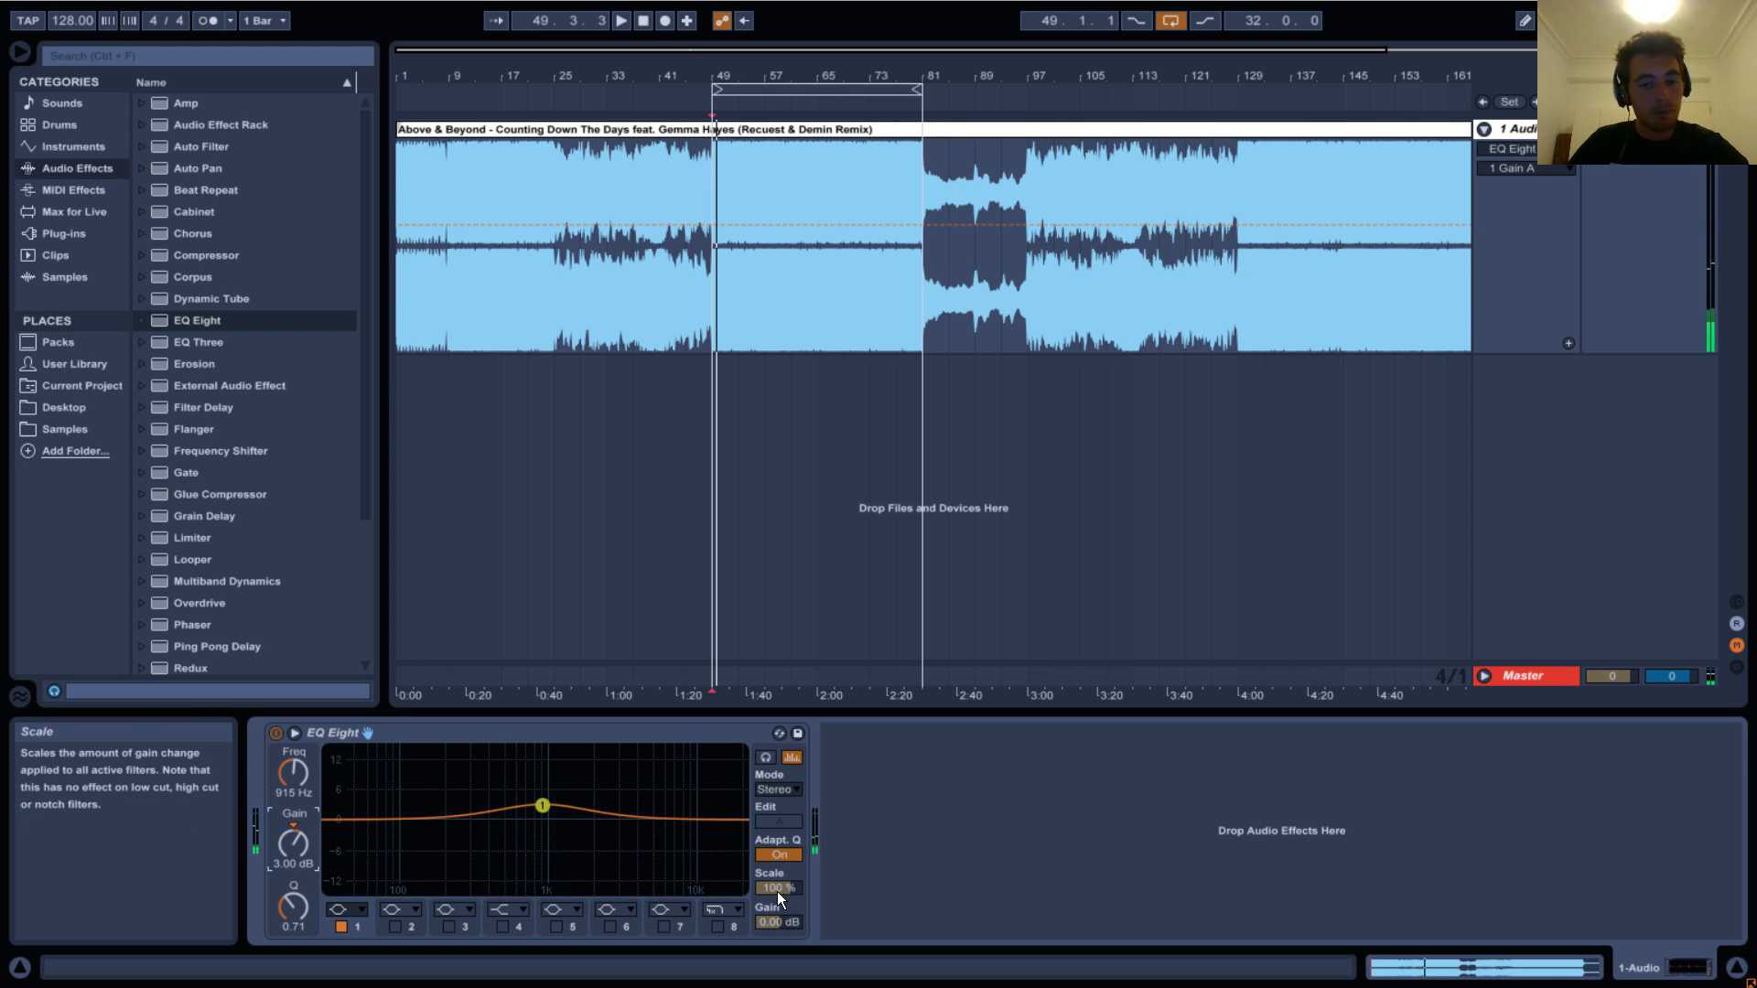
# Raise the EQ's Scale to 169% and briefly play the track.
pyautogui.click(778, 886)
pyautogui.moveTo(778, 886)
pyautogui.mouseDown()
pyautogui.moveTo(787, 801)
pyautogui.moveTo(776, 866)
pyautogui.mouseUp()
pyautogui.press('space')
pyautogui.press('space')
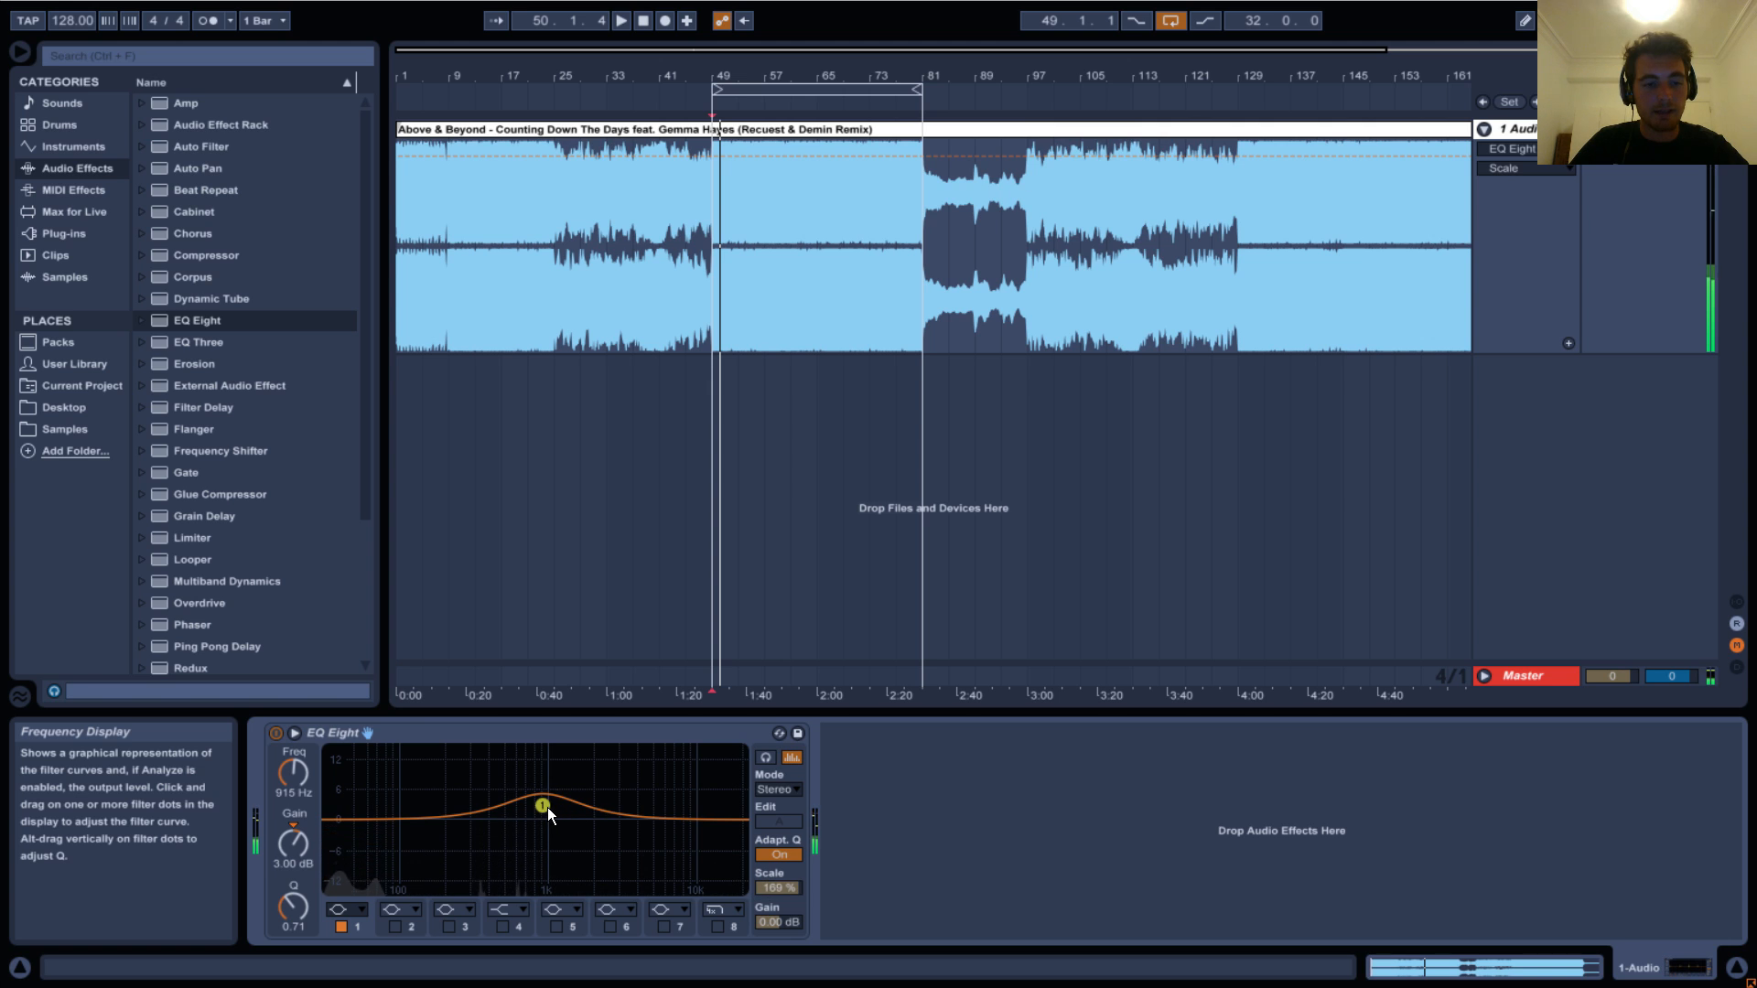
# Move band 1 to about 984 Hz and 9.55 dB, and reset the Scale to 100%.
pyautogui.moveTo(547, 807); pyautogui.dragTo(552, 780)
pyautogui.click(775, 888)
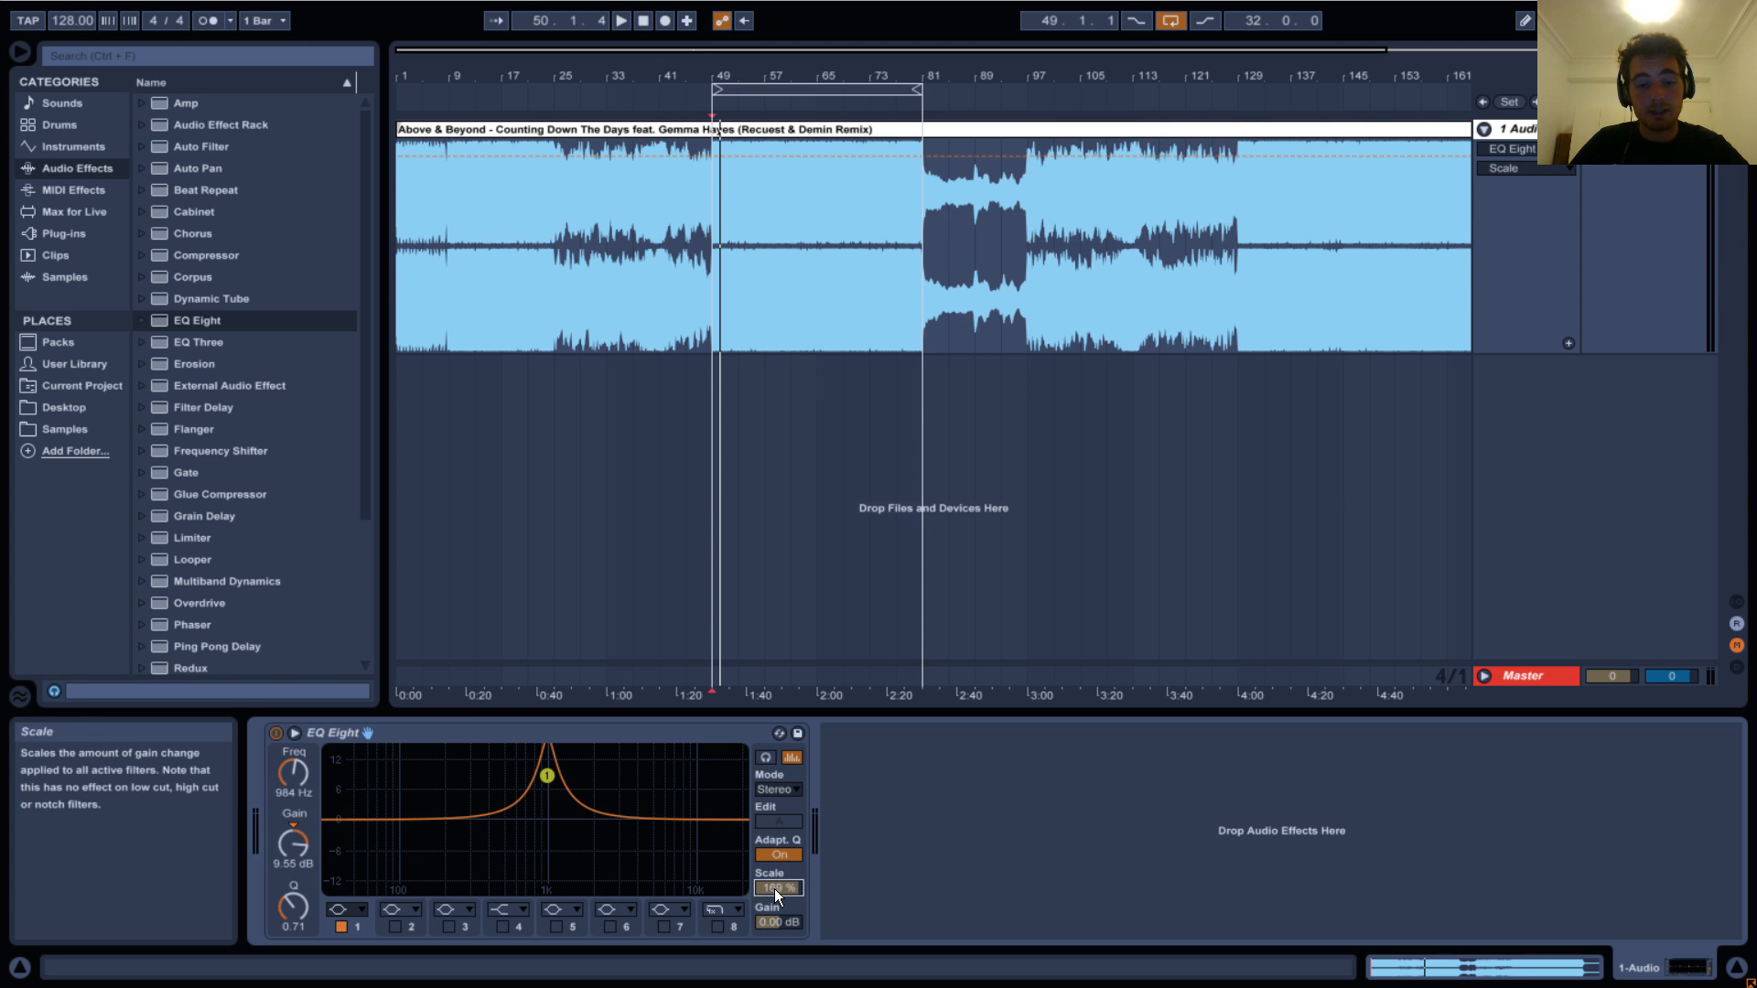
pyautogui.press('Delete')
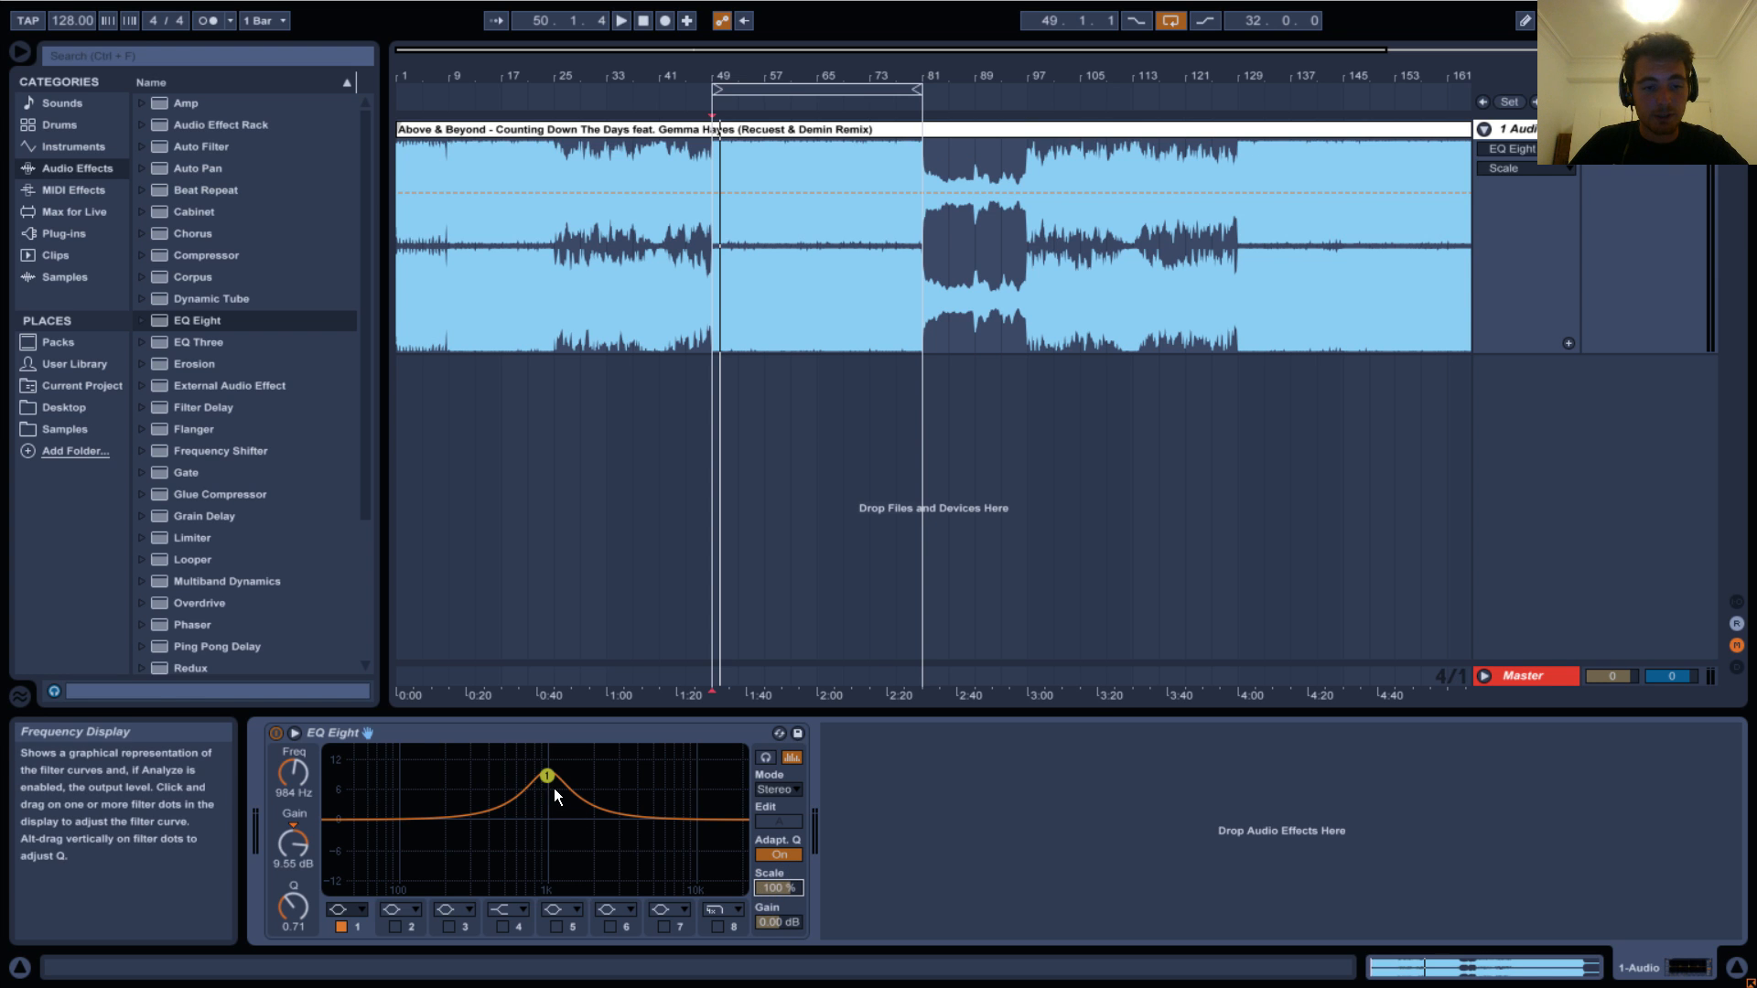
# Play the track while raising the Scale to 200%, and undo the Scale change.
pyautogui.press('space')
pyautogui.moveTo(780, 887); pyautogui.dragTo(781, 772)
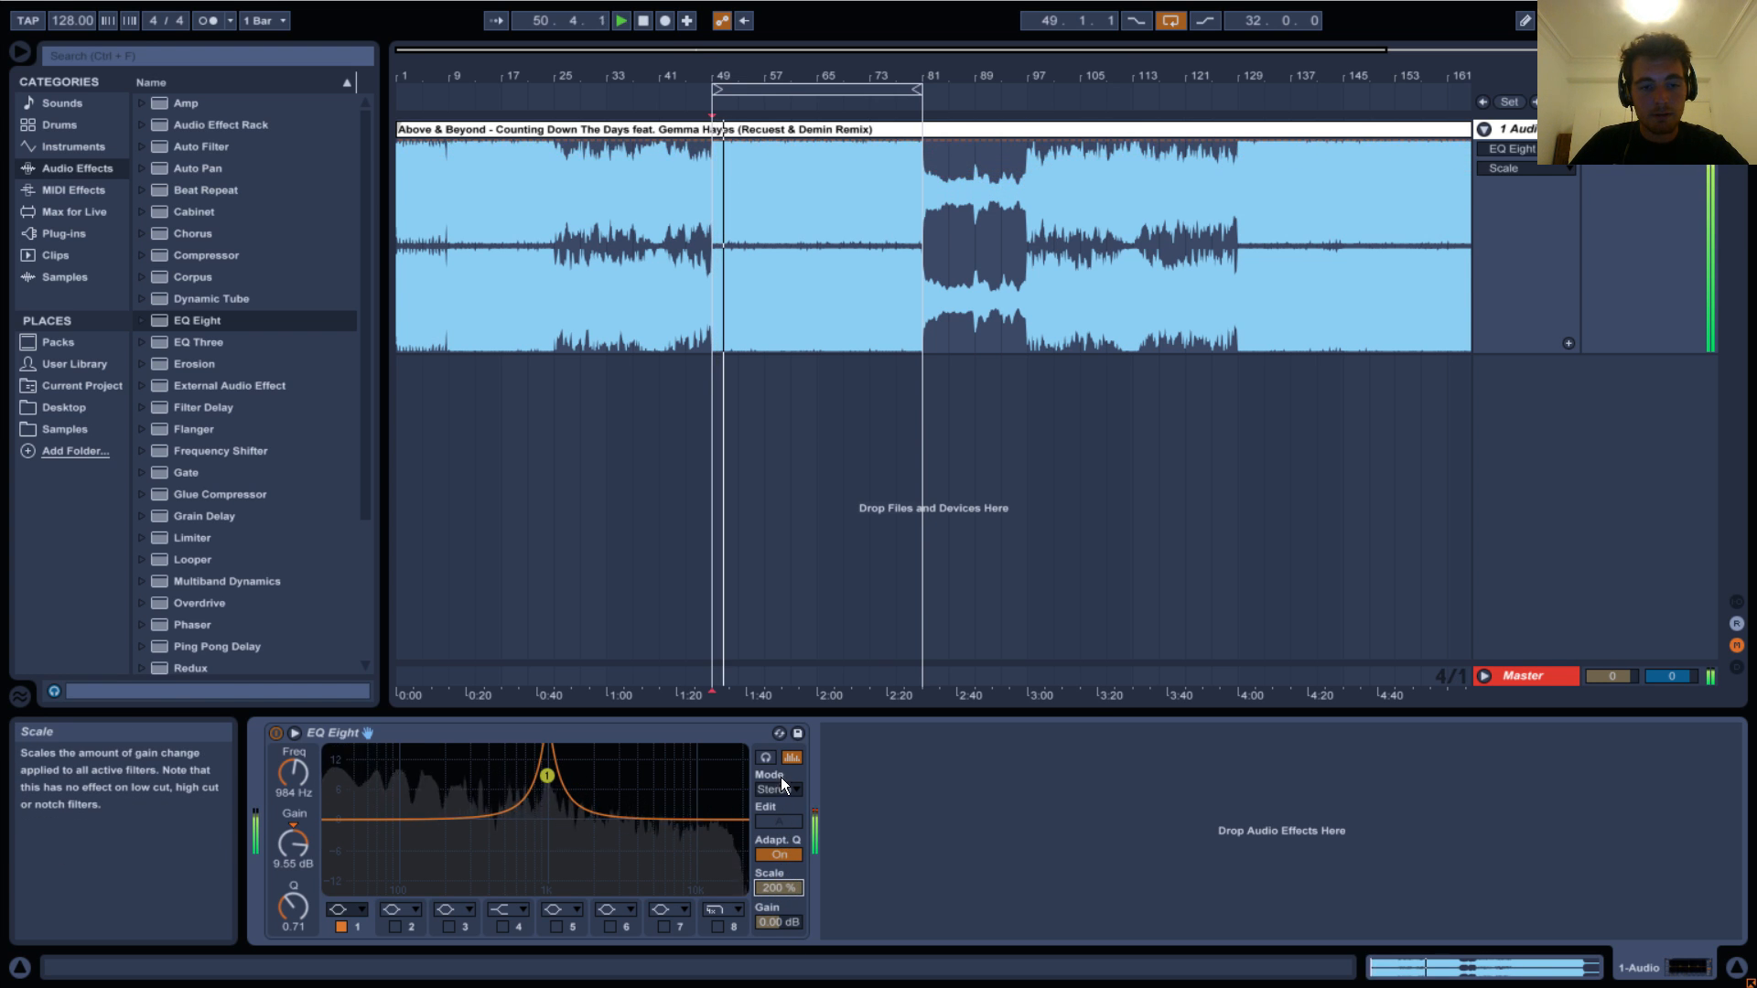
pyautogui.moveTo(783, 850); pyautogui.dragTo(781, 809)
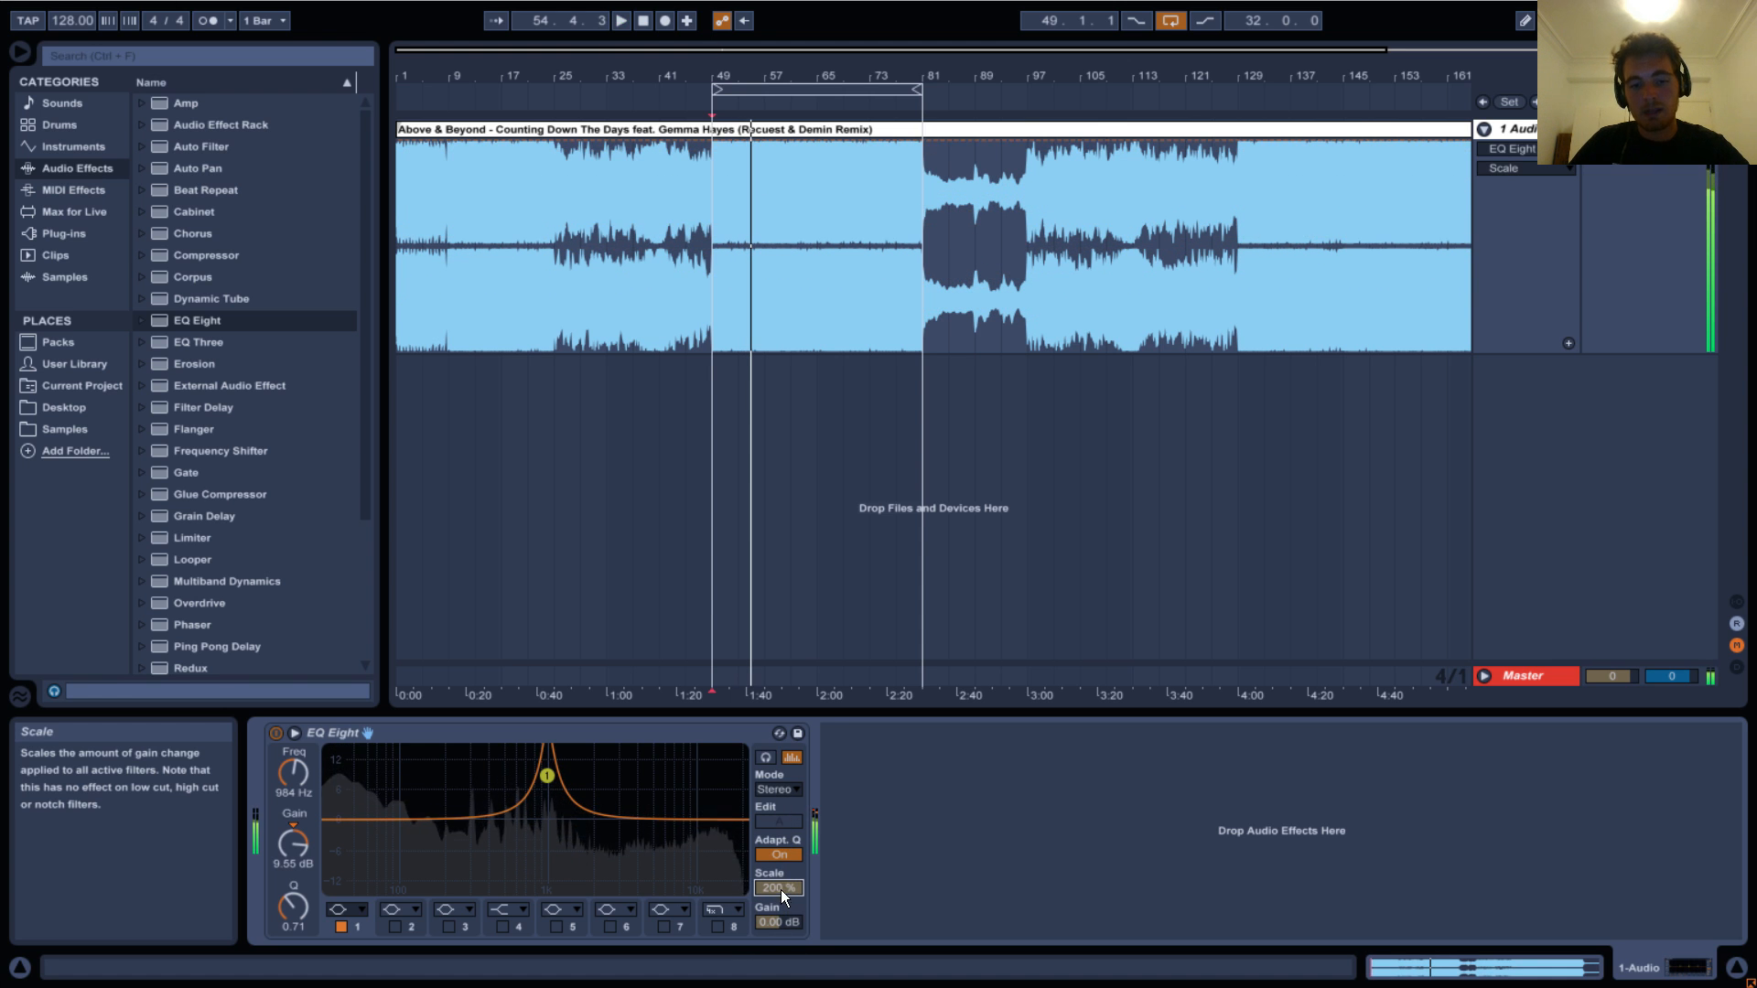
pyautogui.hotkey('ctrl', 'z')
# Duplicate the EQ Eight device and delete the copy.
pyautogui.click(535, 739)
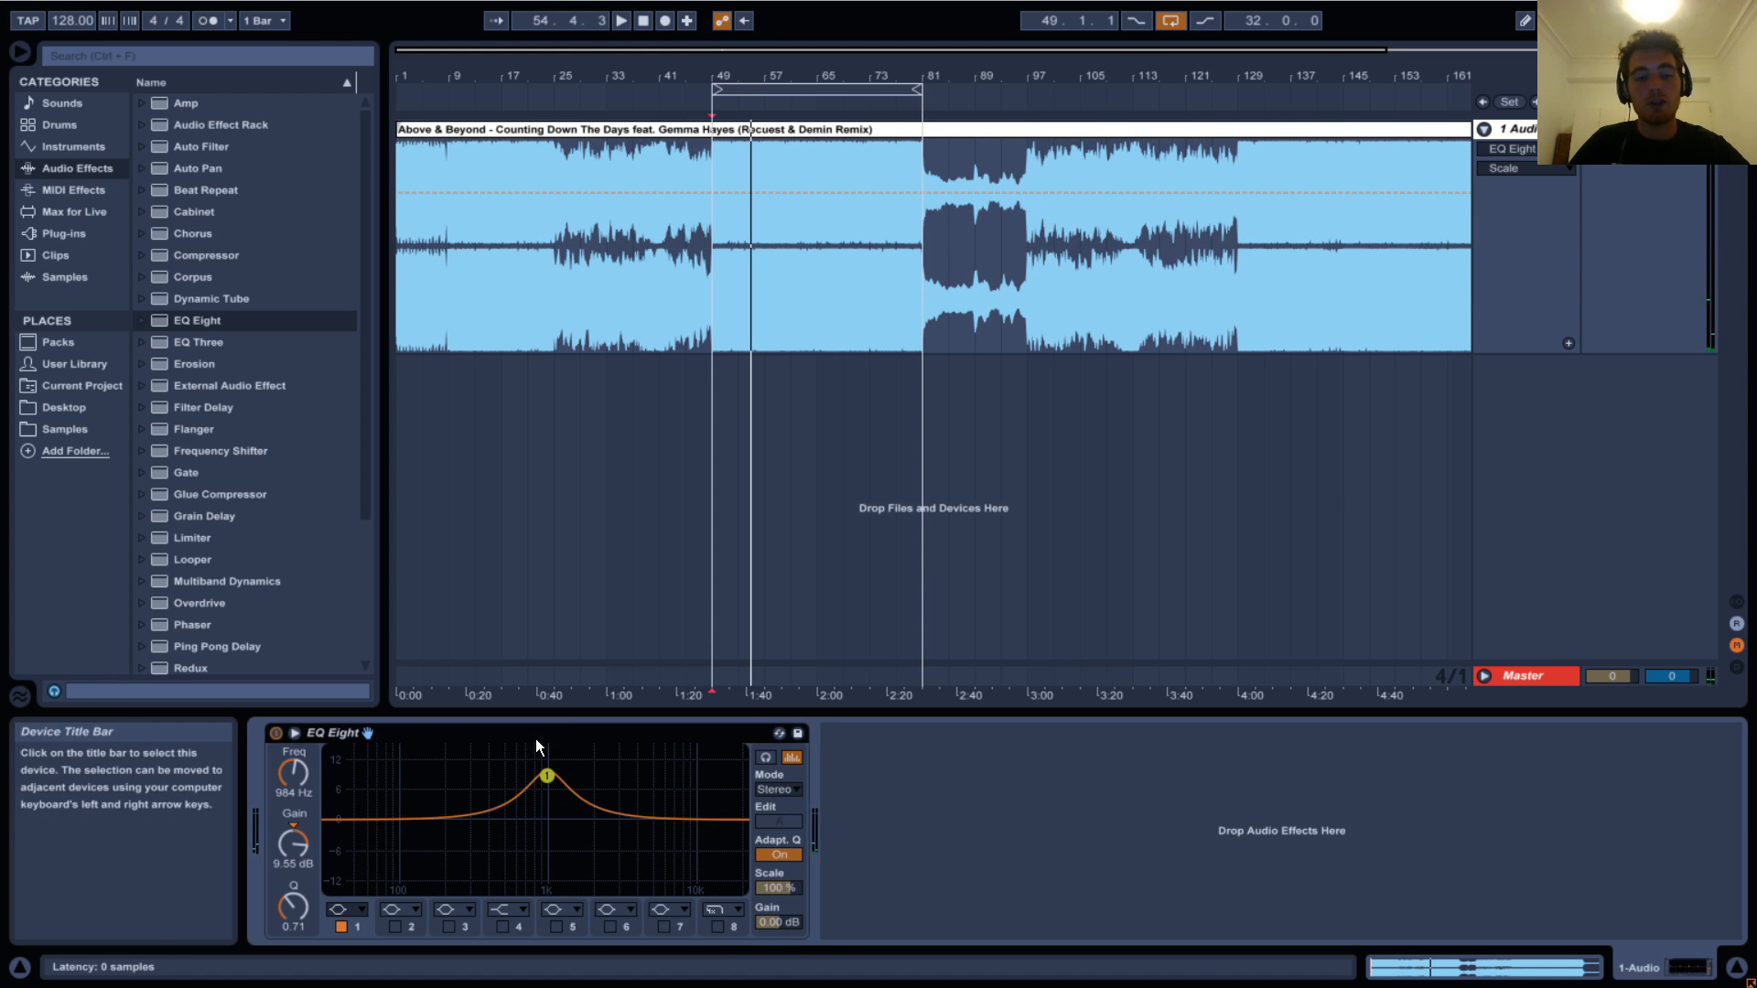
pyautogui.hotkey('ctrl', 'd')
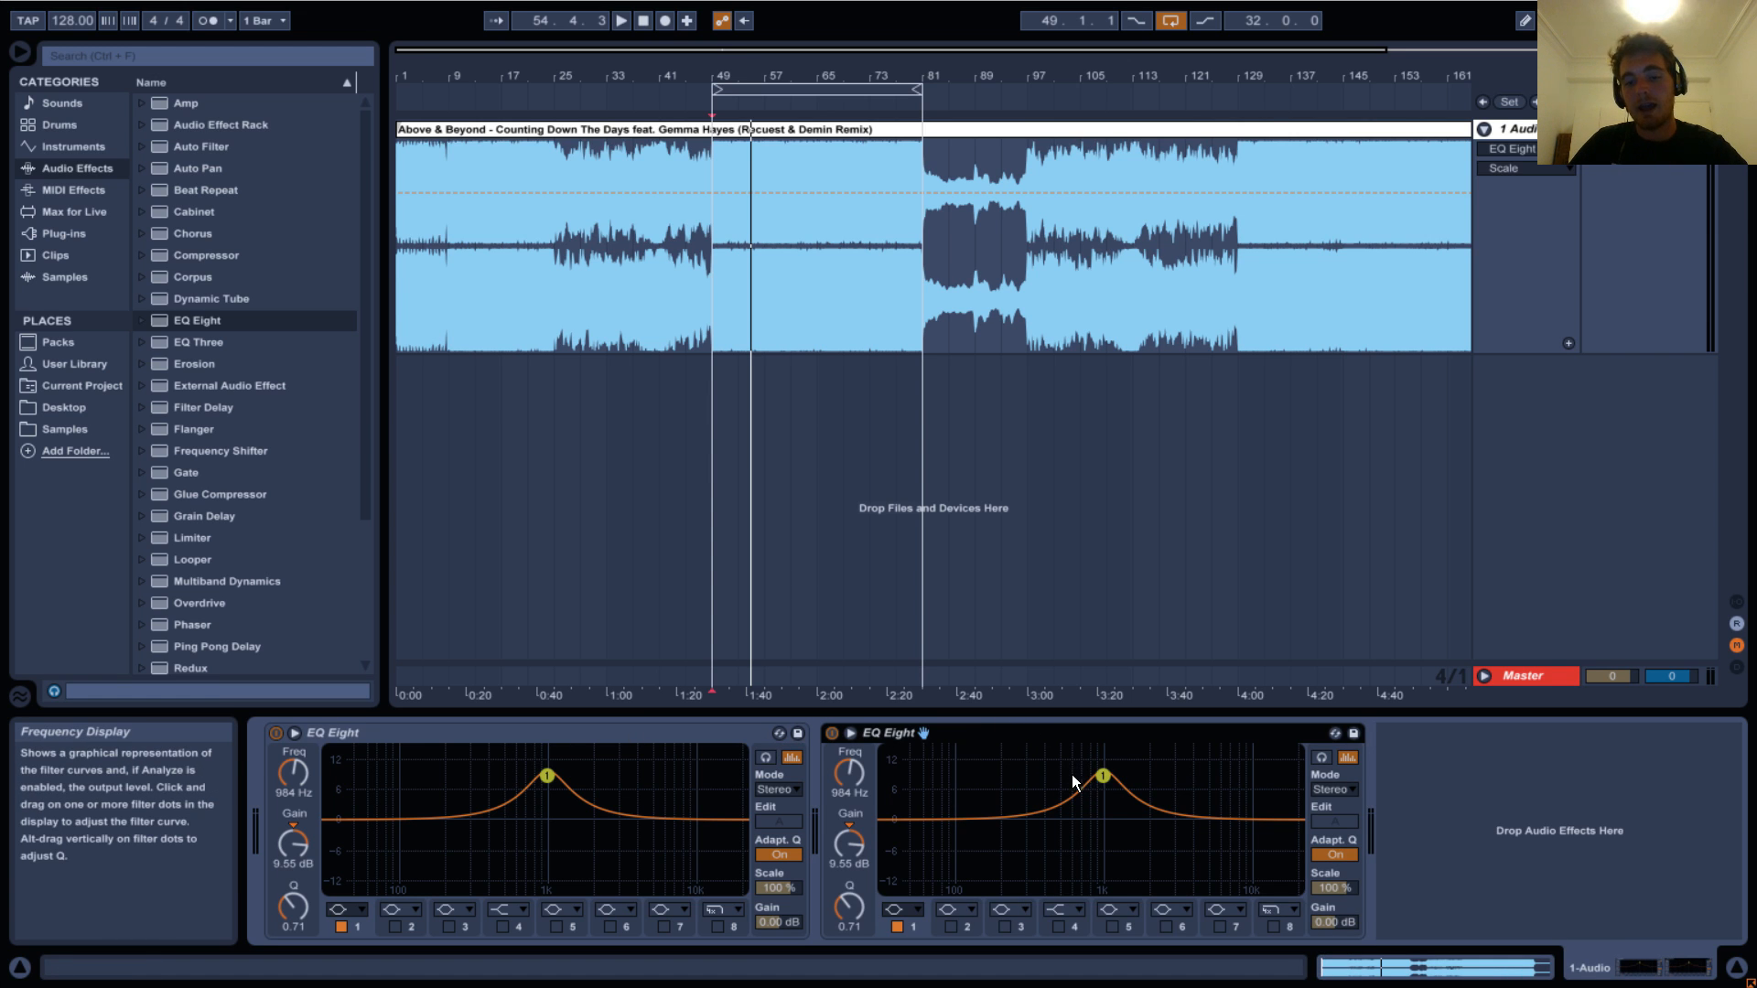
pyautogui.press('Delete')
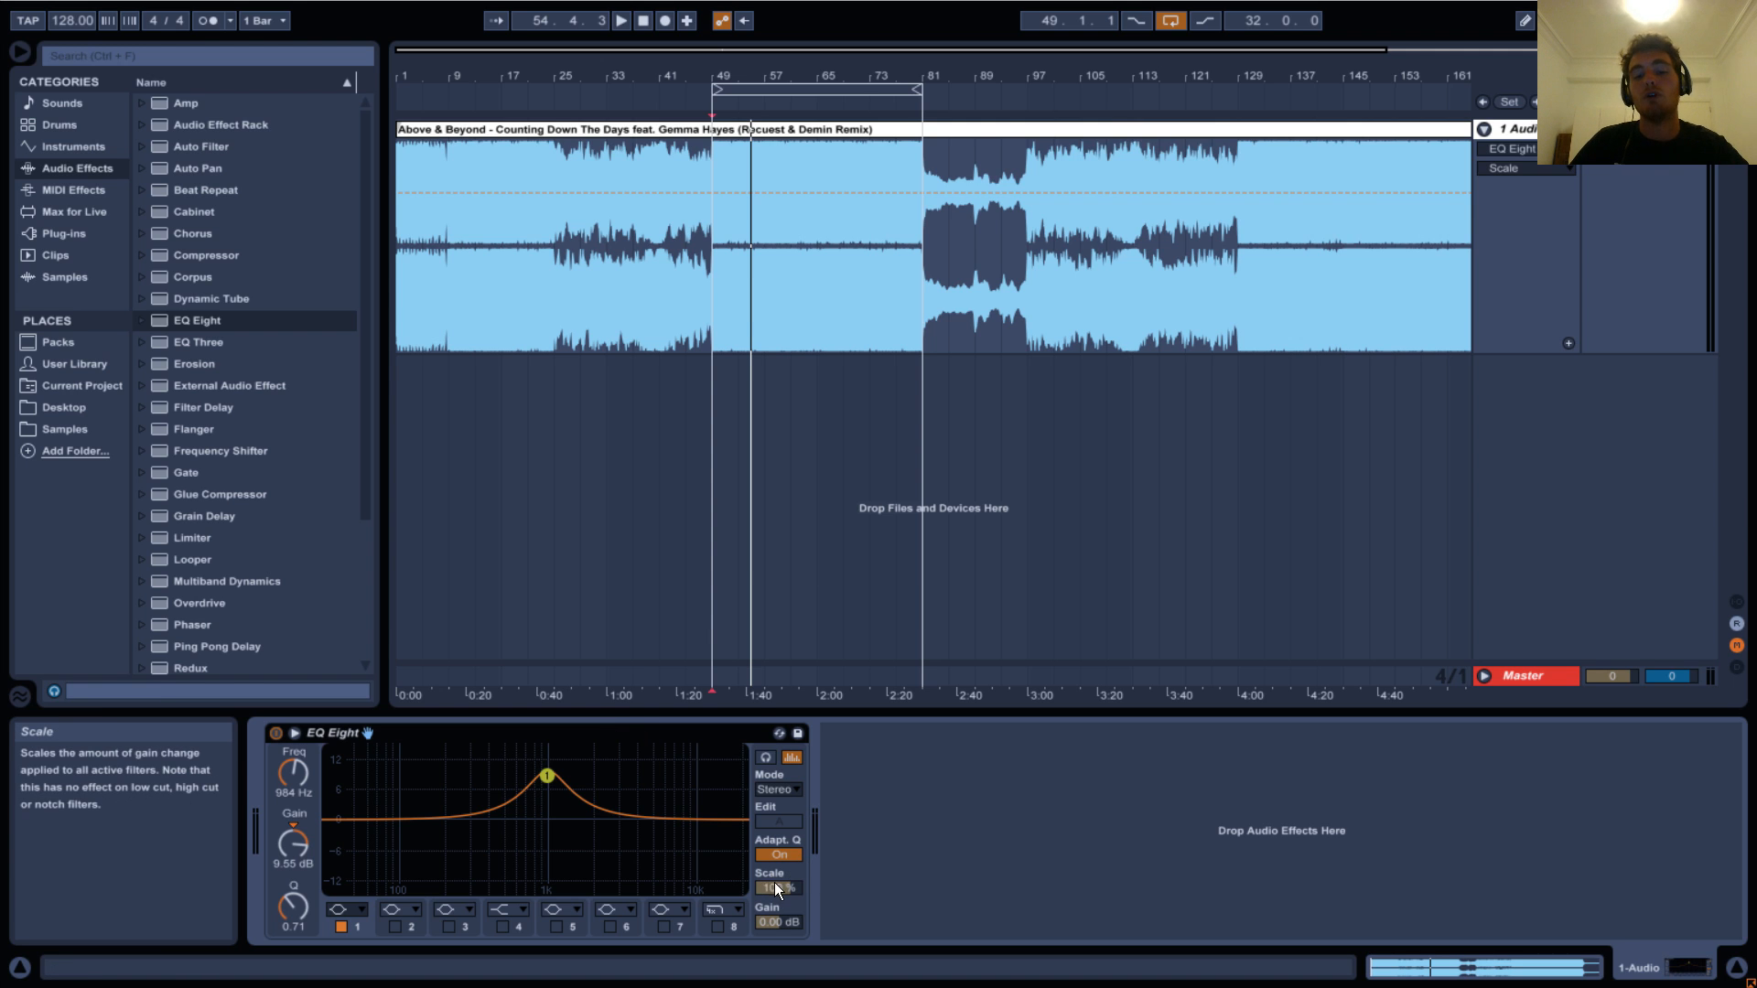
# With the Scale at 200%, move band 1 to about 1.25 kHz and 10.5 dB, and reset the Scale to 100%.
pyautogui.moveTo(776, 886); pyautogui.dragTo(783, 802)
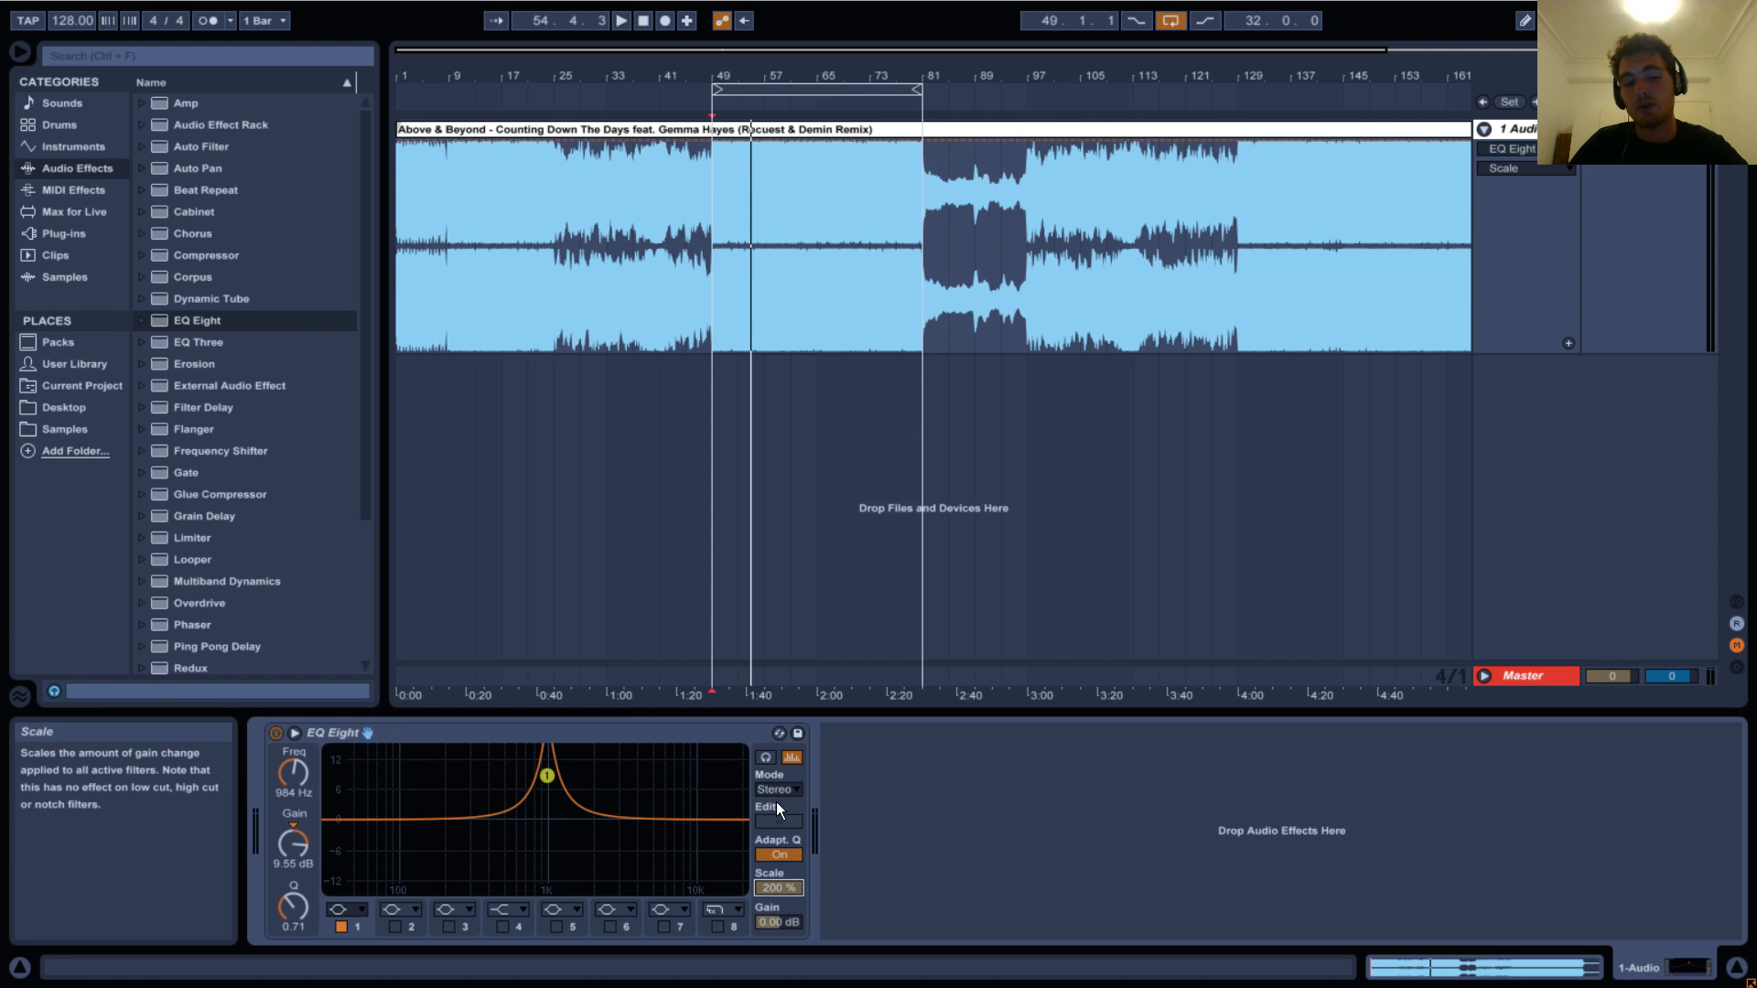
pyautogui.moveTo(547, 776)
pyautogui.mouseDown()
pyautogui.moveTo(560, 866)
pyautogui.moveTo(562, 773)
pyautogui.mouseUp()
pyautogui.press('Delete')
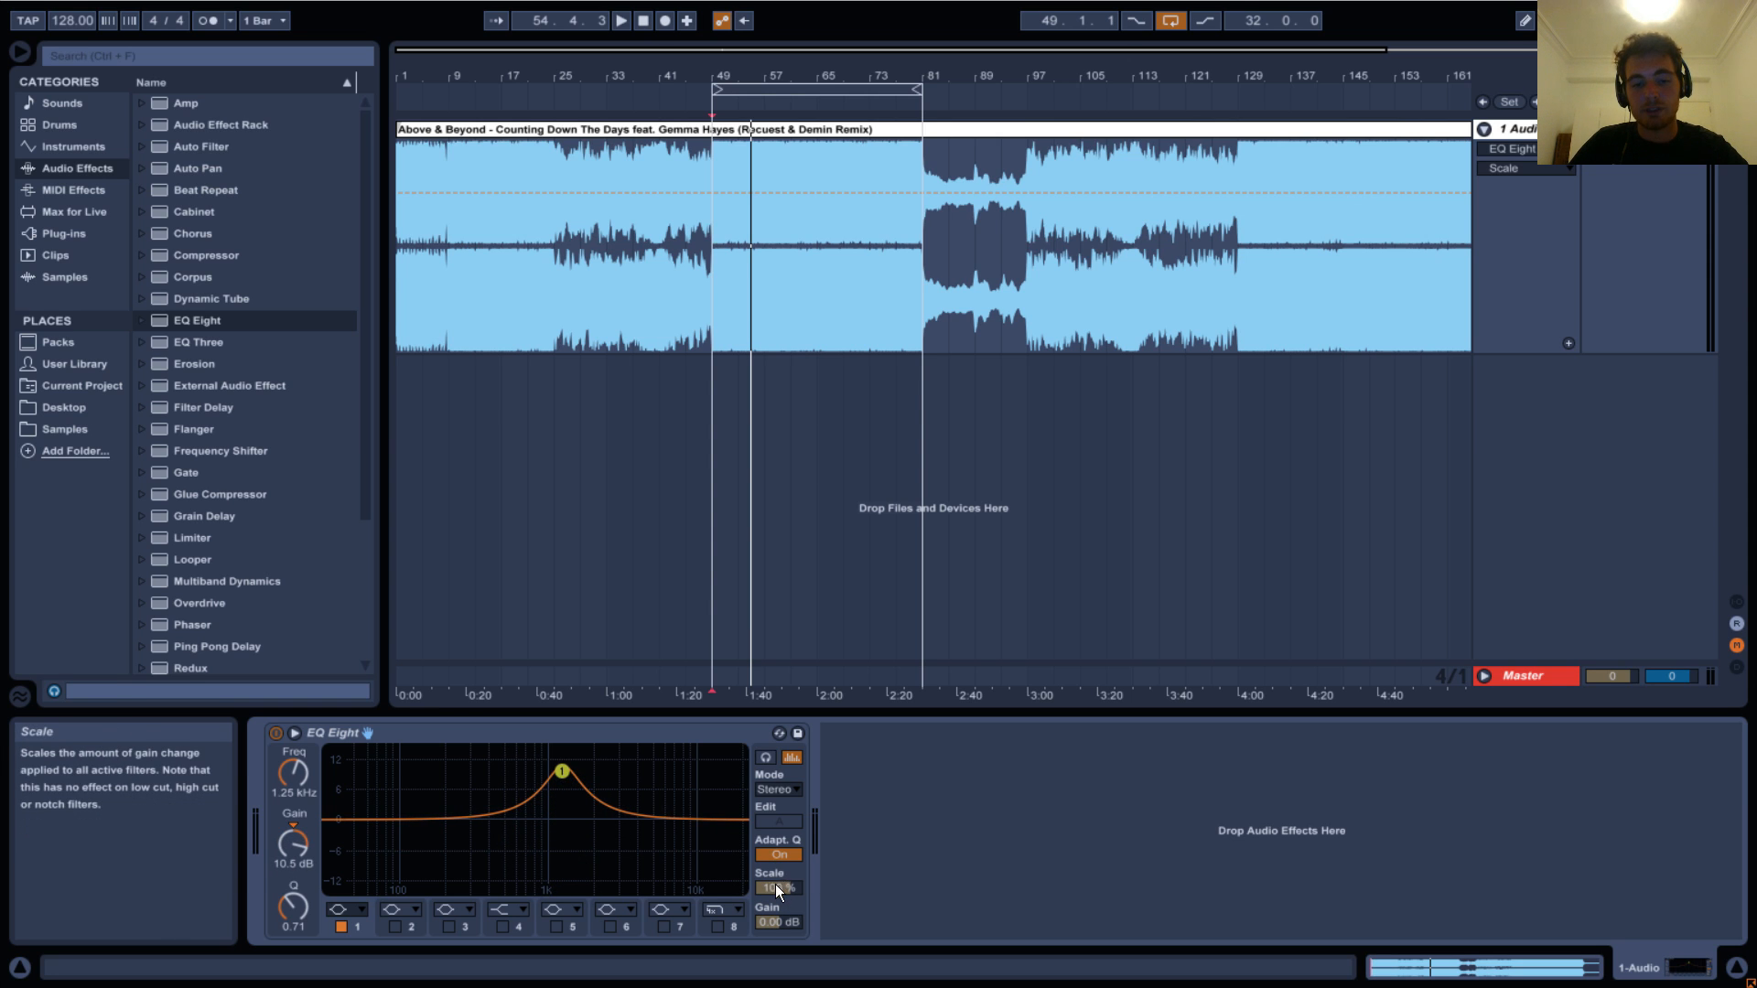
# Lower the Scale to 69%, reset it to 100% and select the EQ's output gain.
pyautogui.moveTo(776, 884)
pyautogui.mouseDown()
pyautogui.moveTo(783, 843)
pyautogui.moveTo(777, 917)
pyautogui.moveTo(777, 899)
pyautogui.mouseUp()
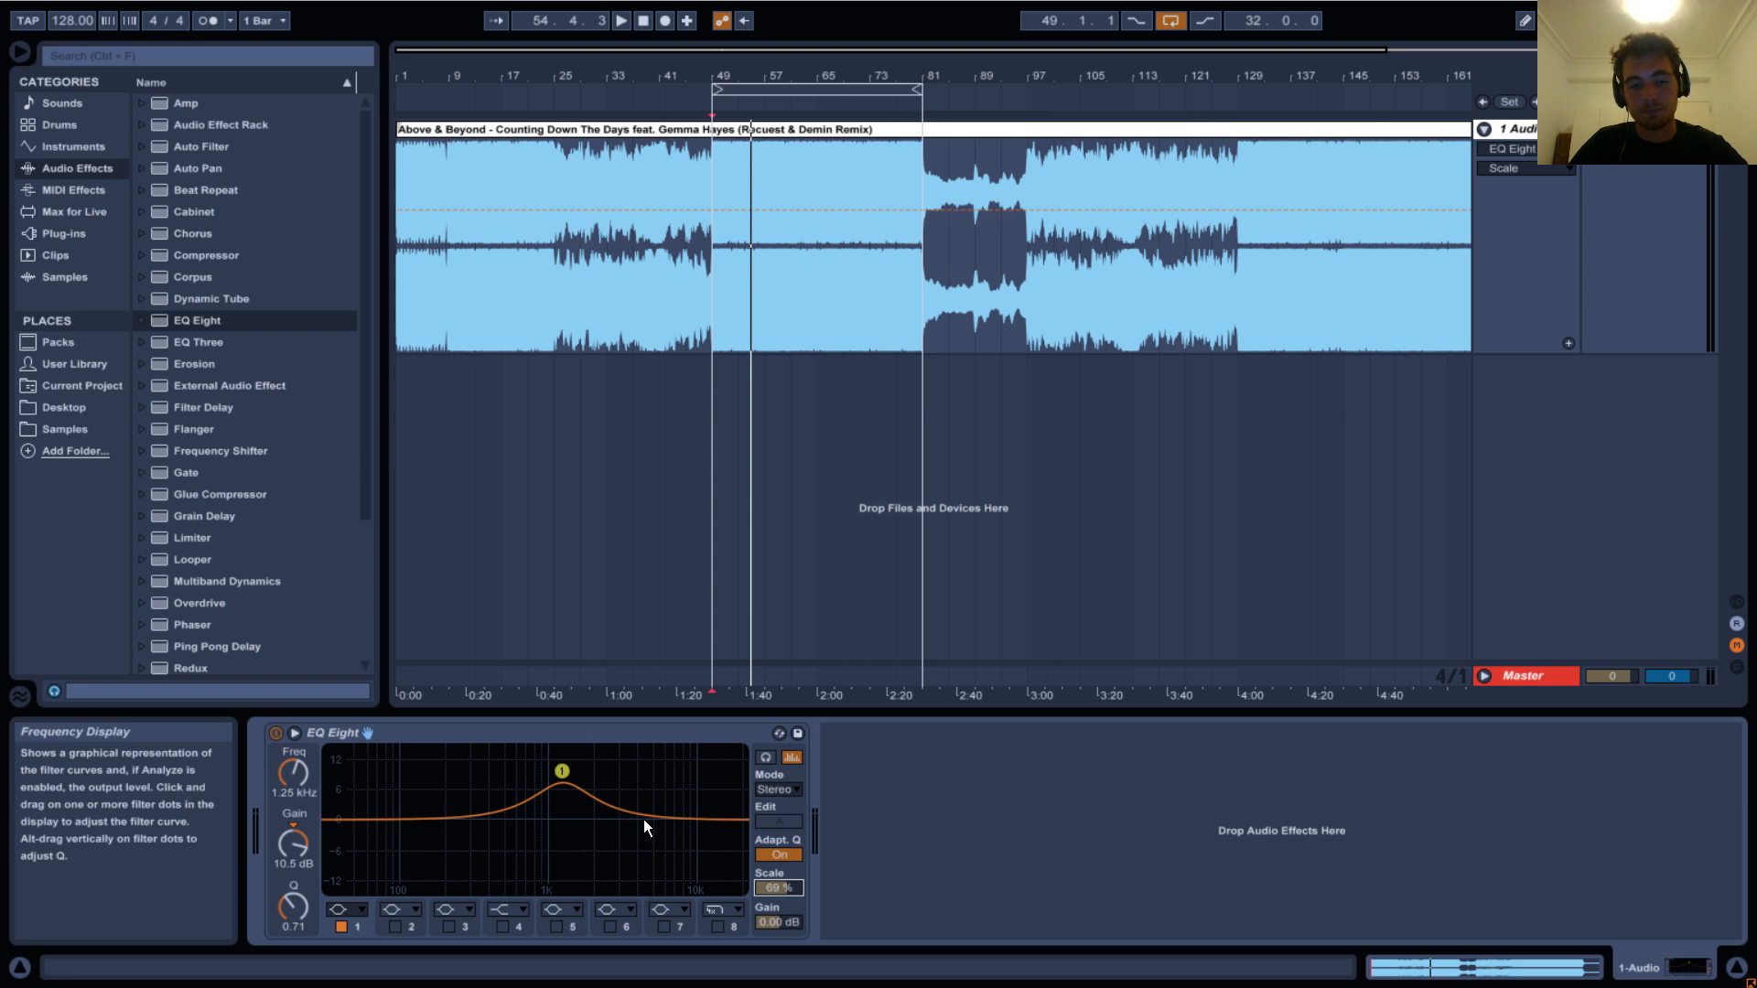
pyautogui.doubleClick(777, 888)
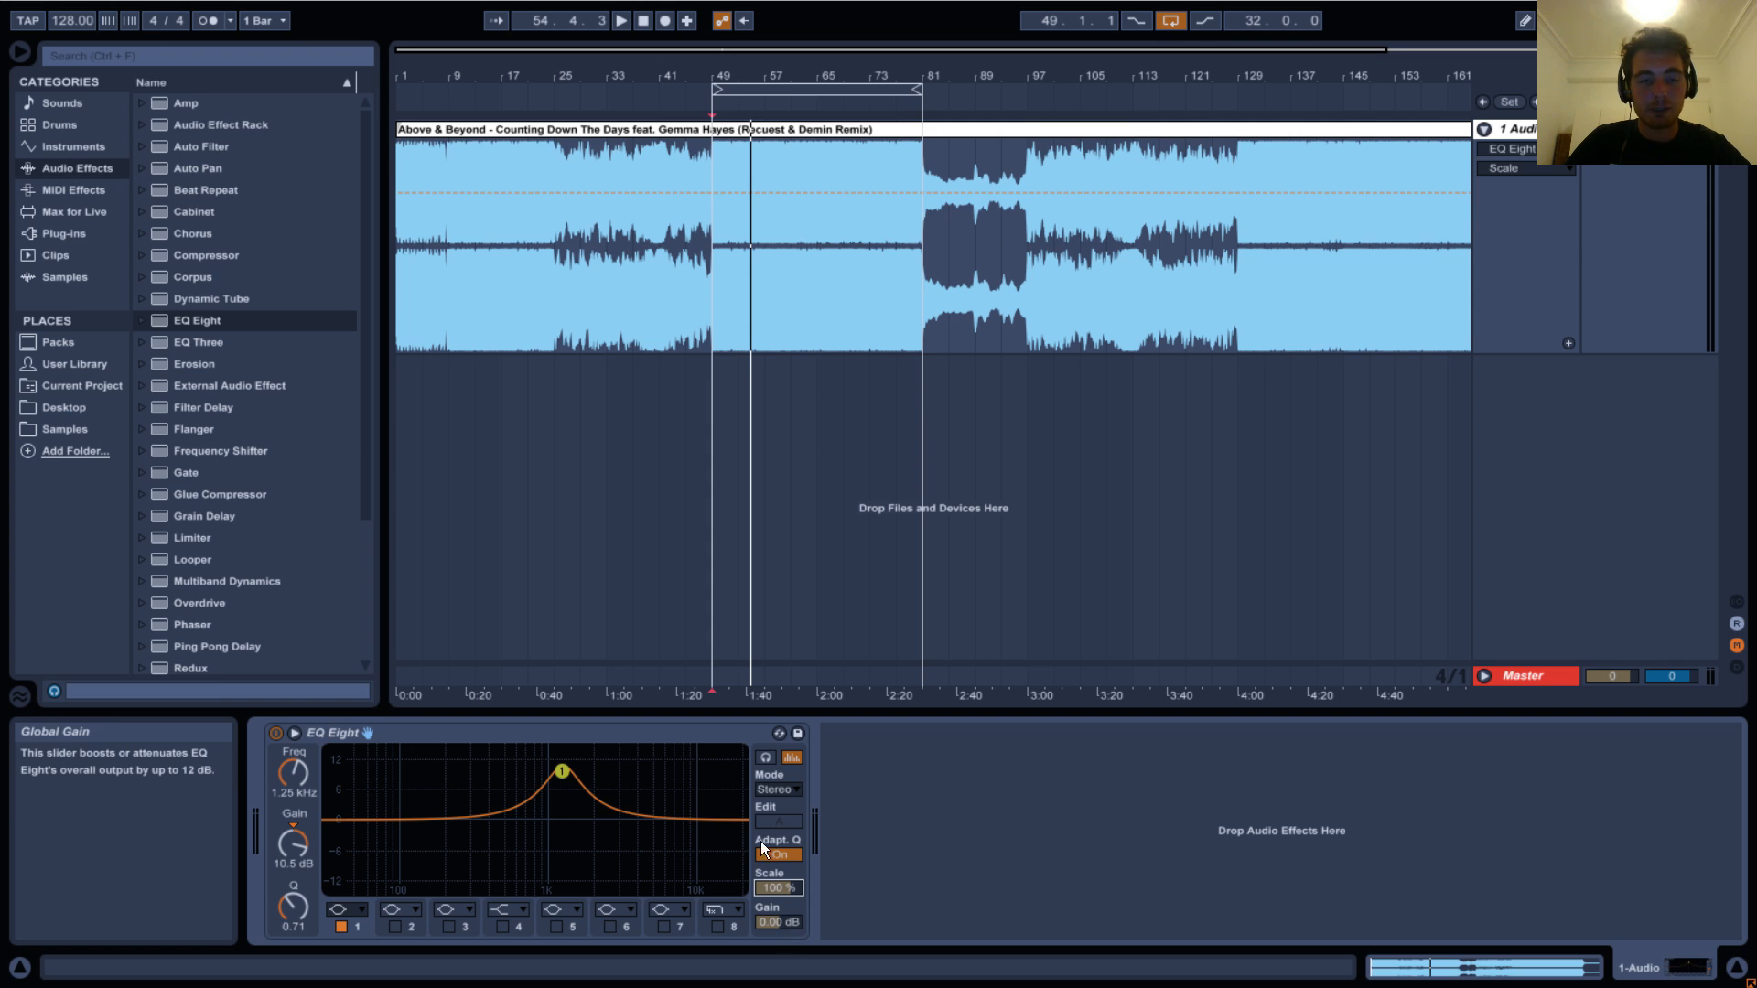
pyautogui.click(794, 922)
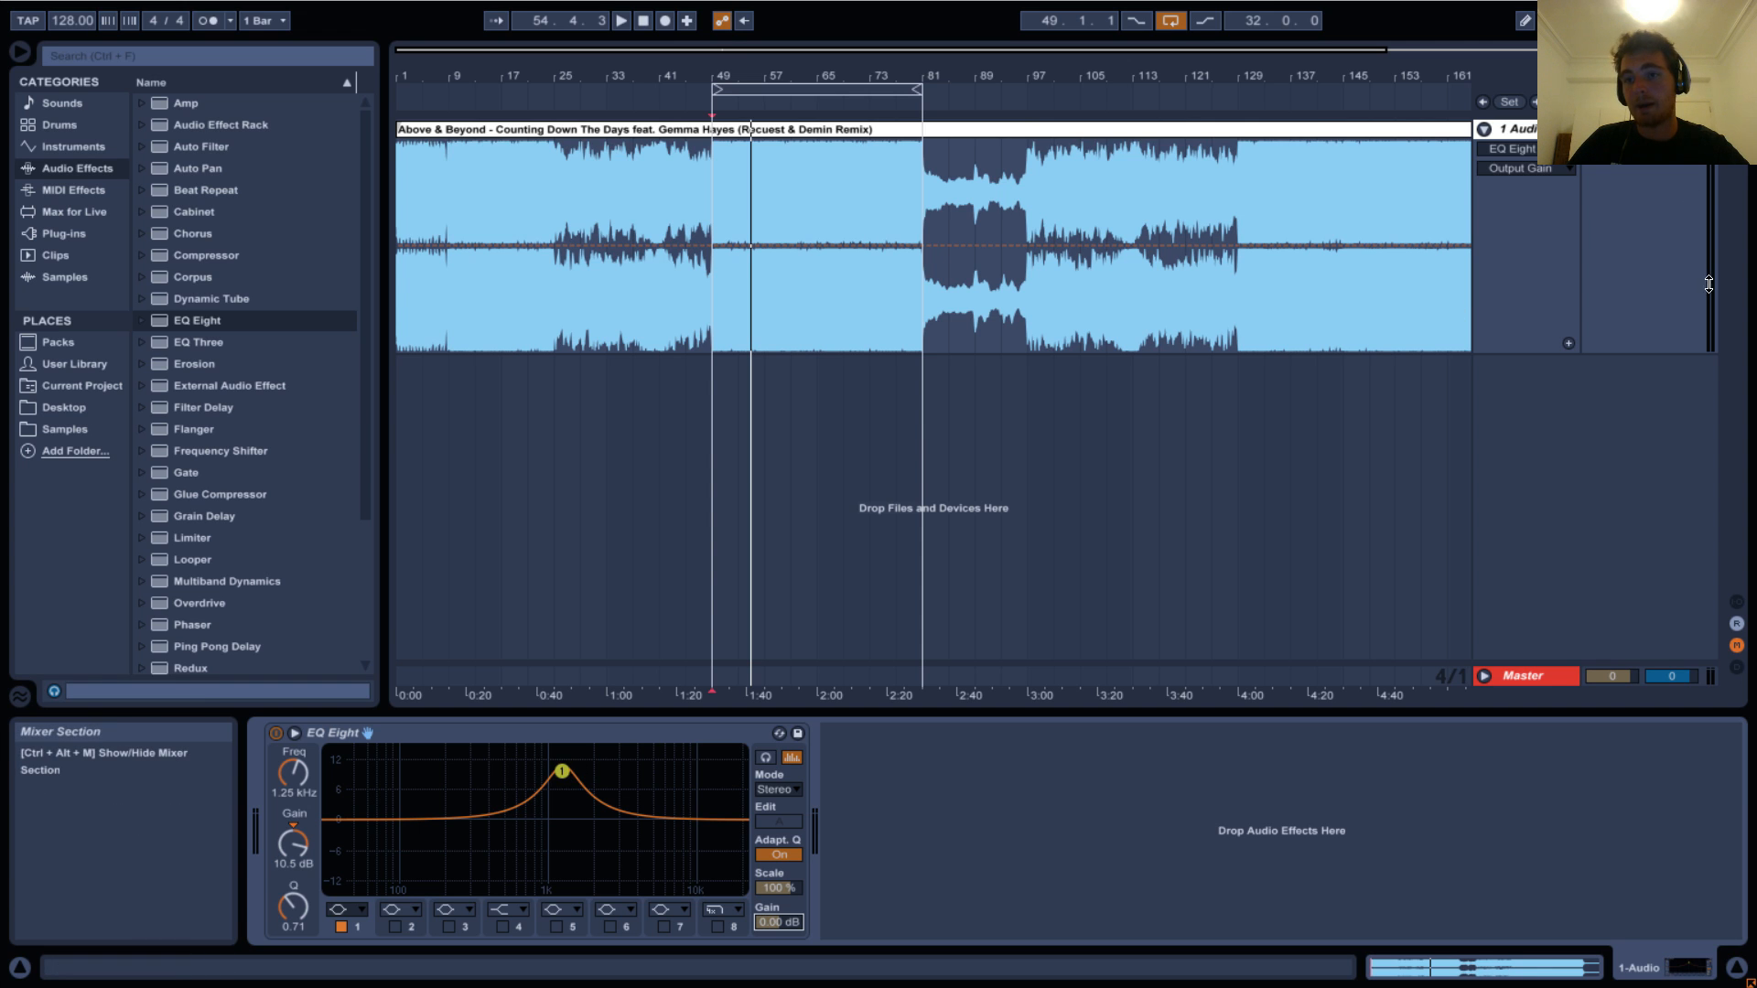
# Move band 1 down to about 72.1 Hz with 10.8 dB gain, keeping its Q at 0.71.
pyautogui.click(563, 772)
pyautogui.moveTo(563, 771); pyautogui.dragTo(386, 769)
pyautogui.moveTo(305, 903); pyautogui.dragTo(305, 904)
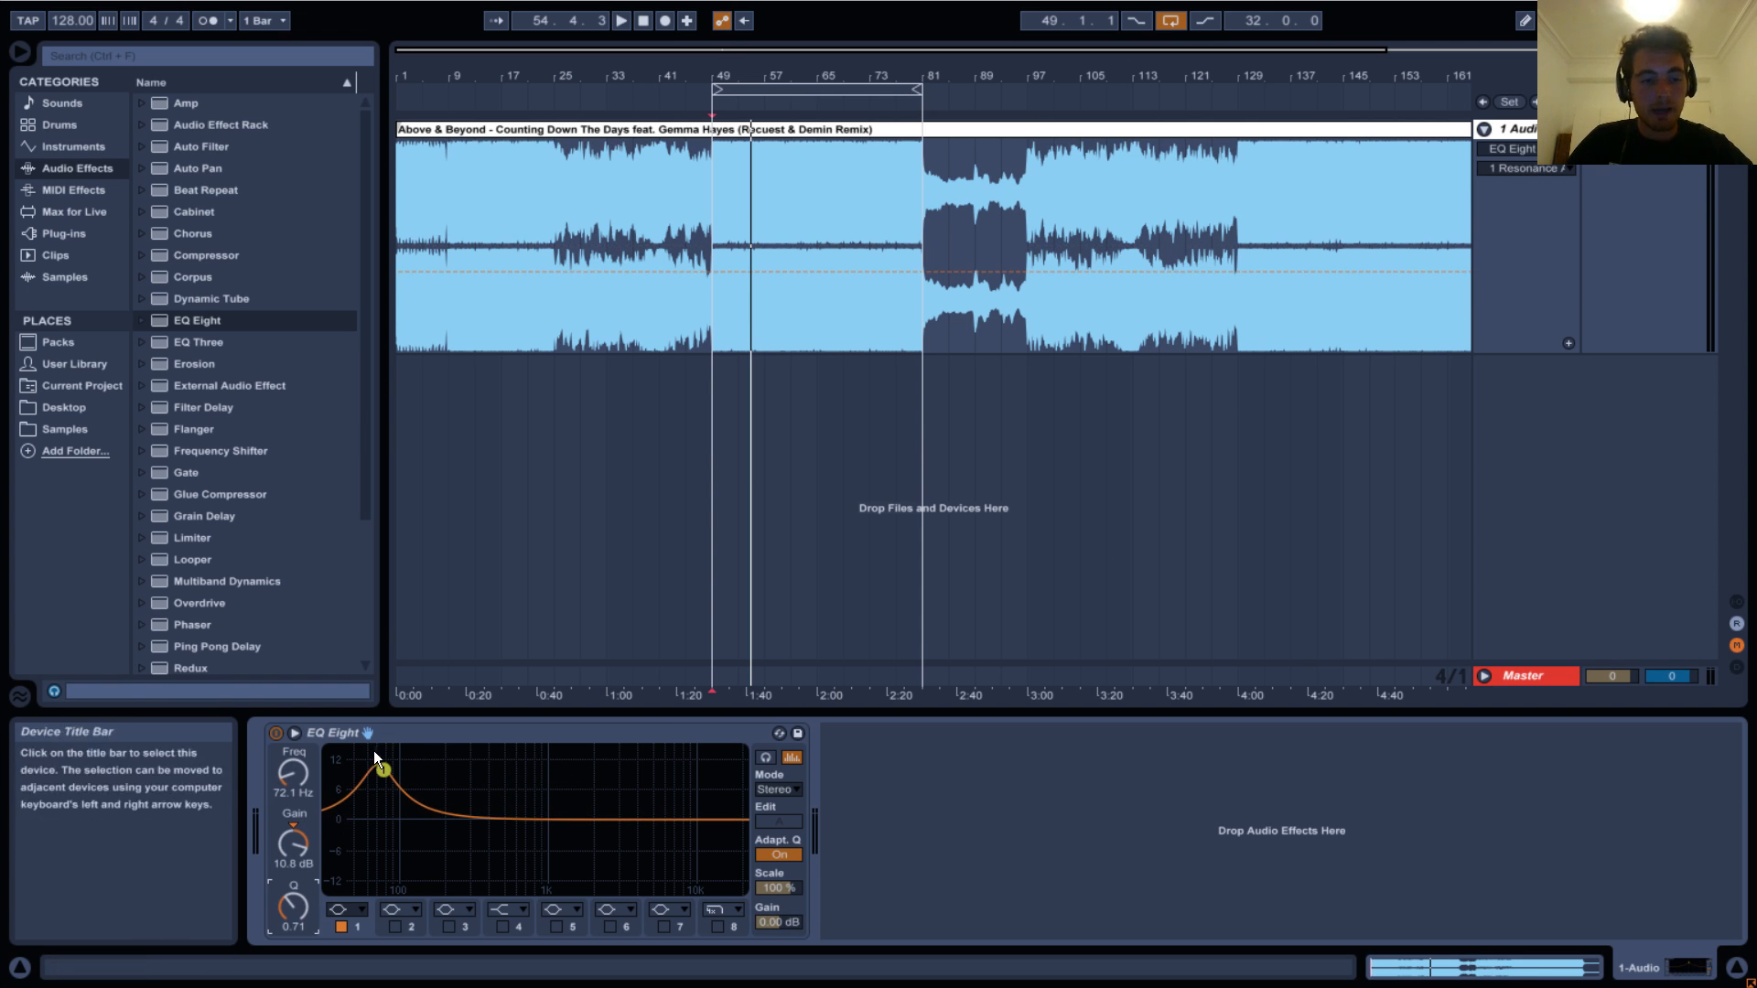
# Move band 1 to about 65.8 Hz with 12 dB gain and compare playback with the EQ active and bypassed.
pyautogui.moveTo(386, 764); pyautogui.dragTo(374, 756)
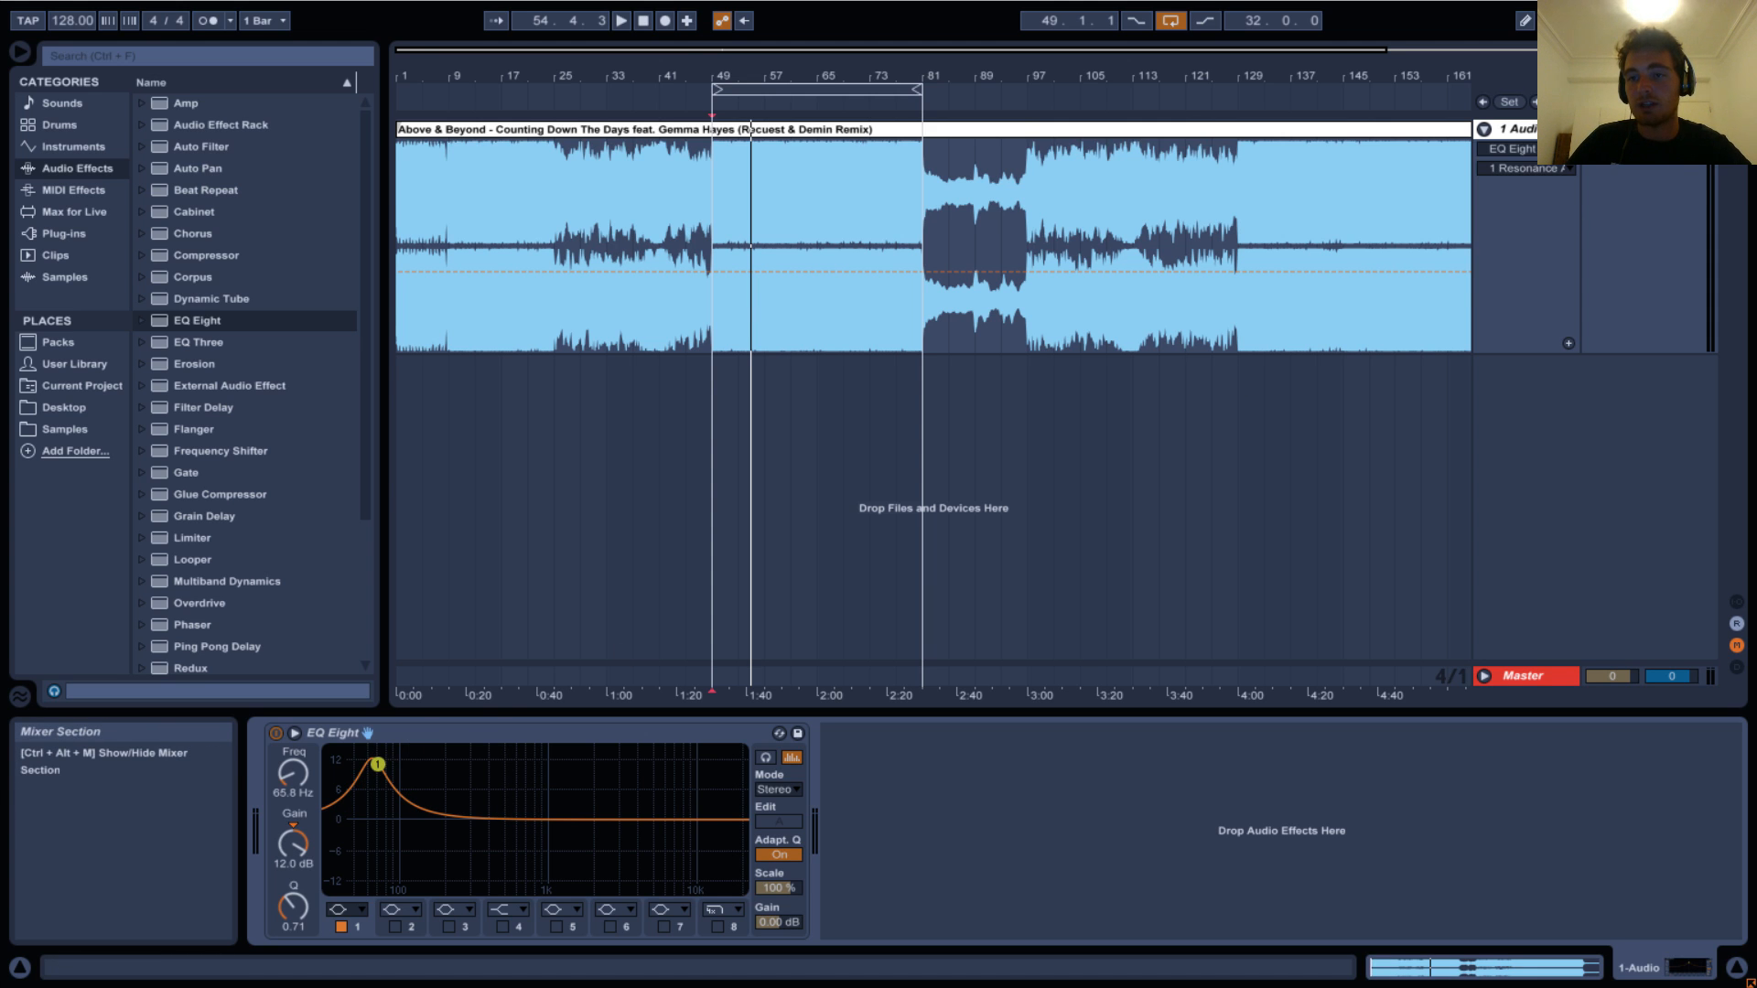
pyautogui.press('space')
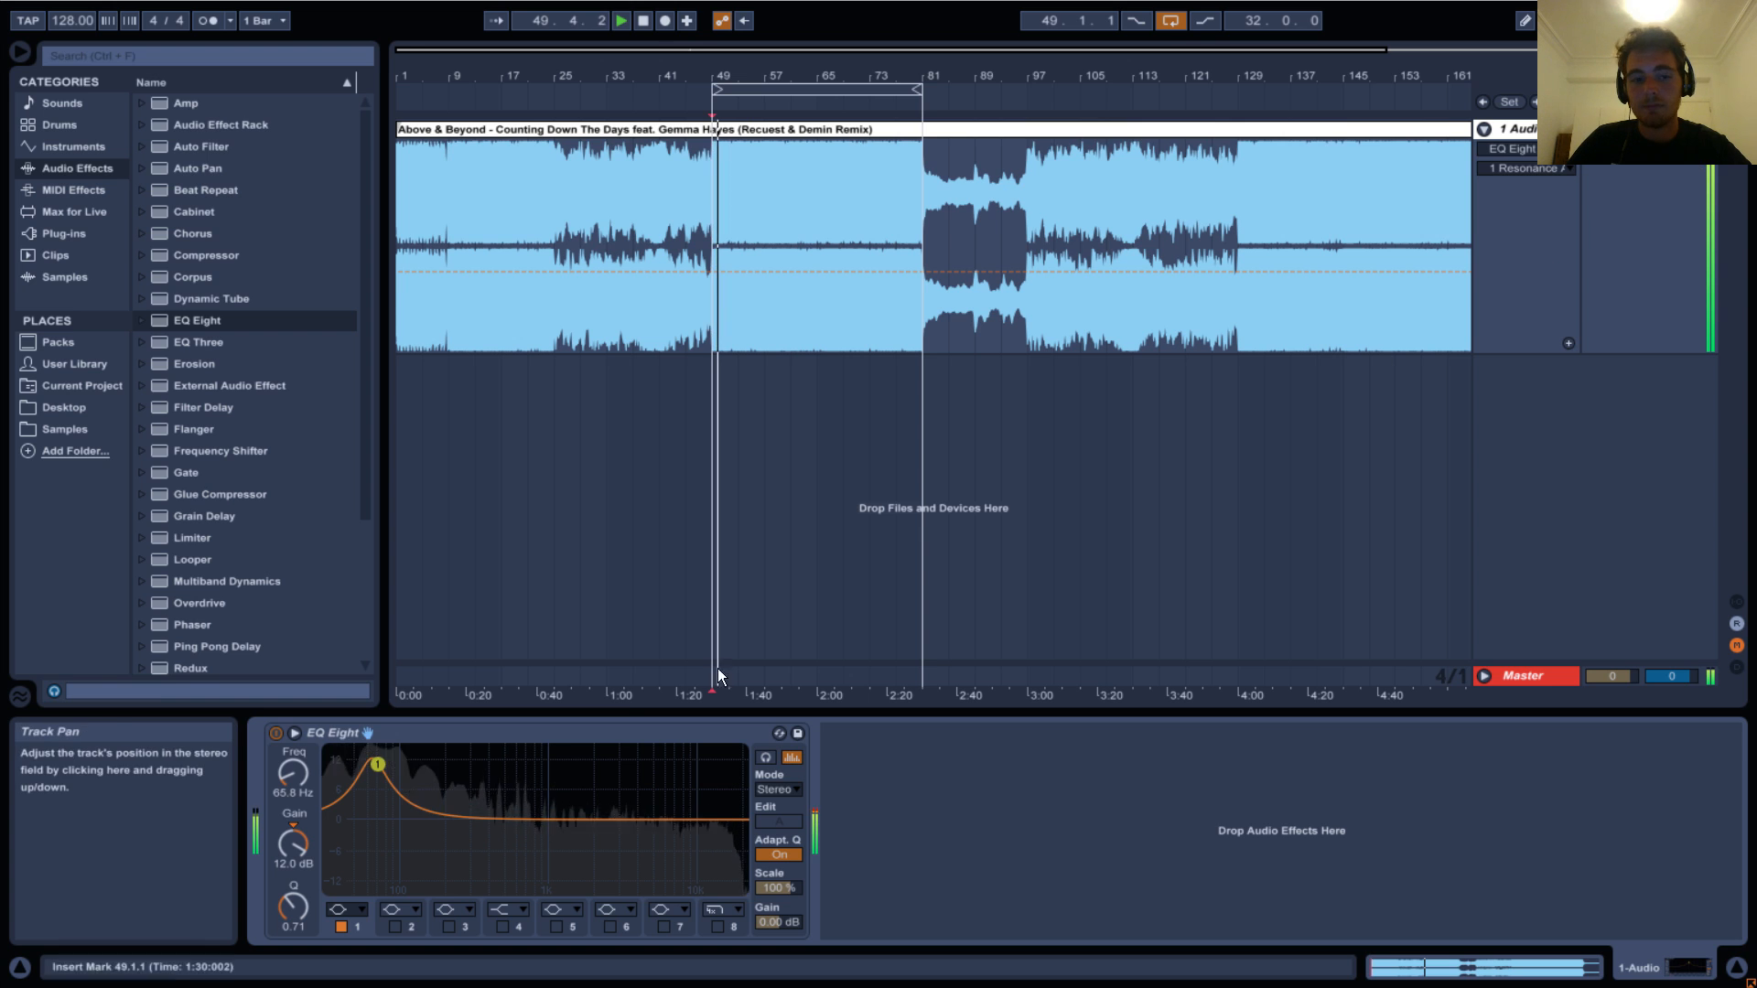
pyautogui.click(275, 733)
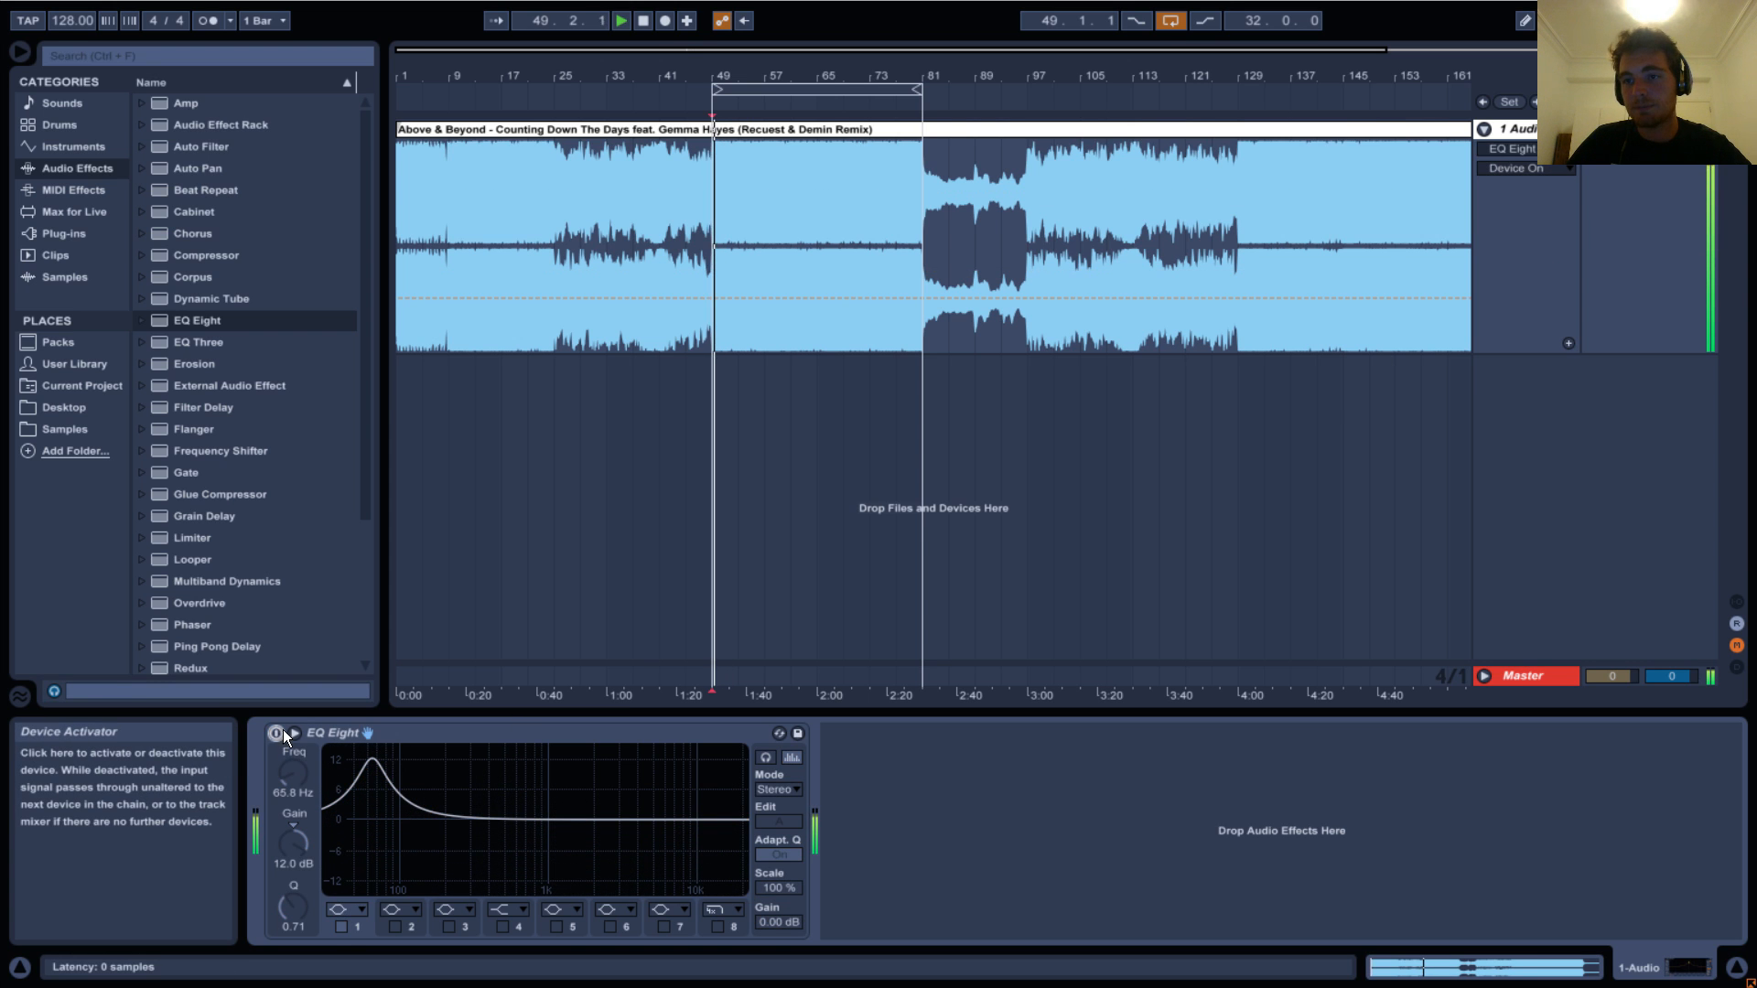
pyautogui.press('space')
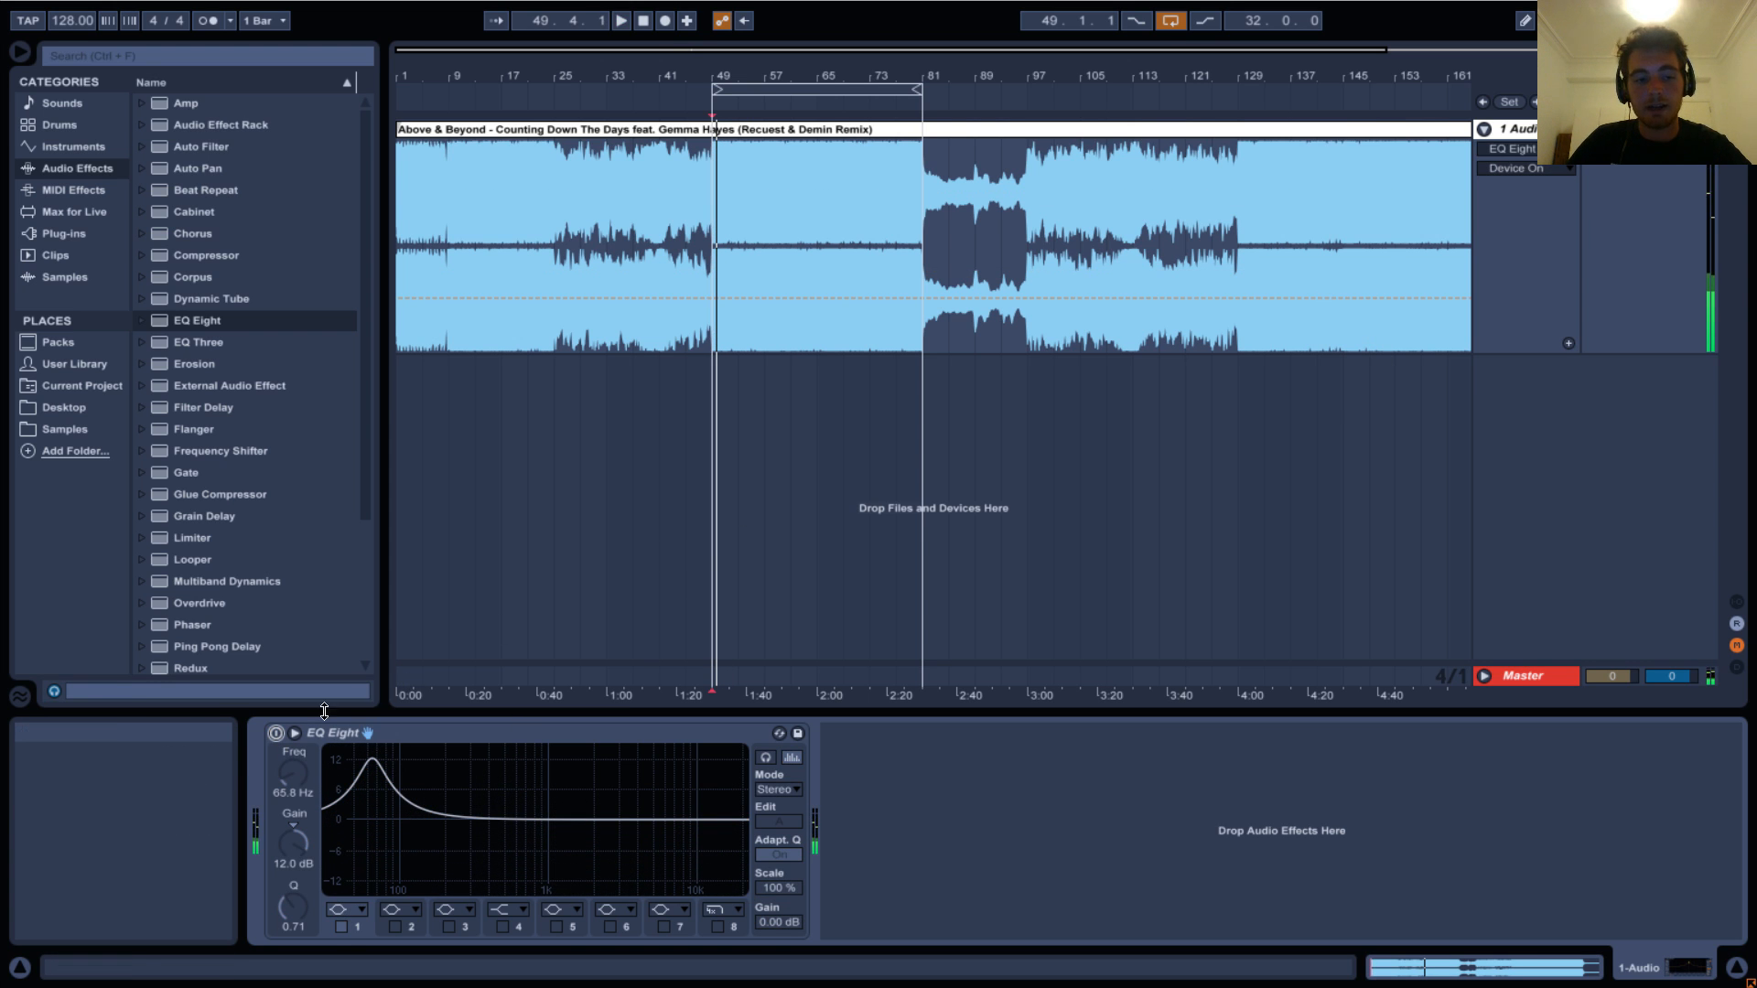
pyautogui.click(275, 733)
pyautogui.press('space')
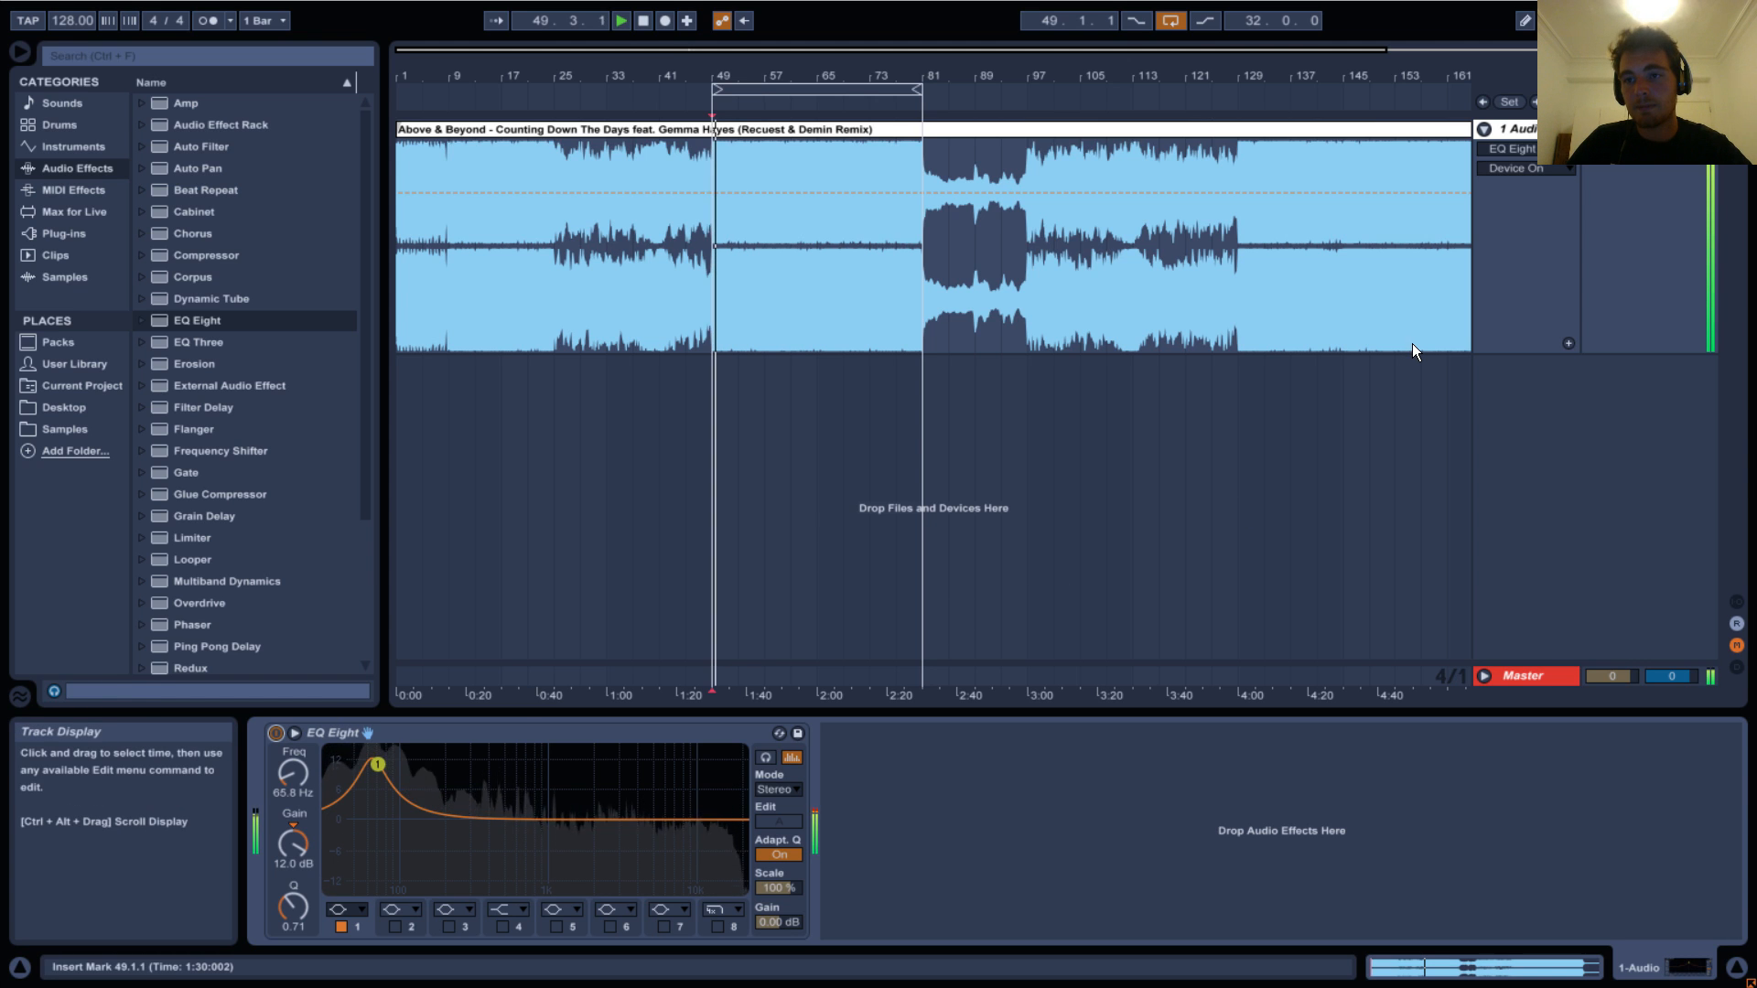
pyautogui.press('space')
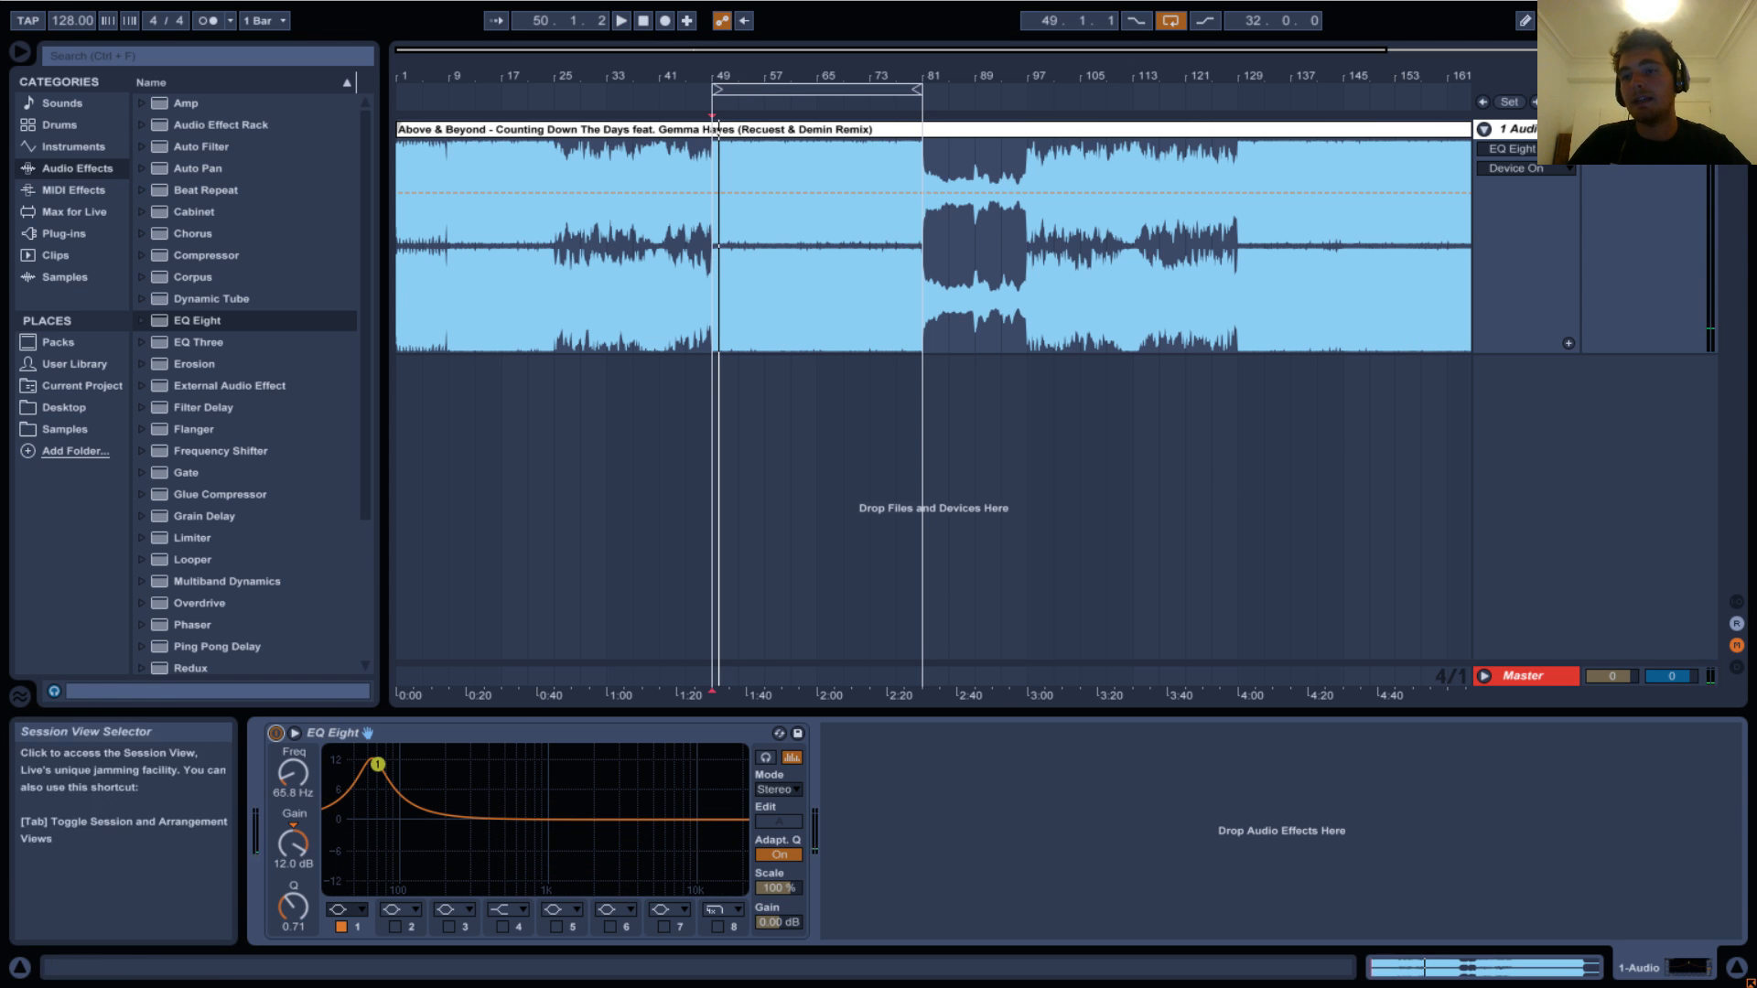
# Show the Session View mixer, lower the audio track's volume to about -8.72 dB during playback and reset it to 0 dB.
pyautogui.click(1736, 74)
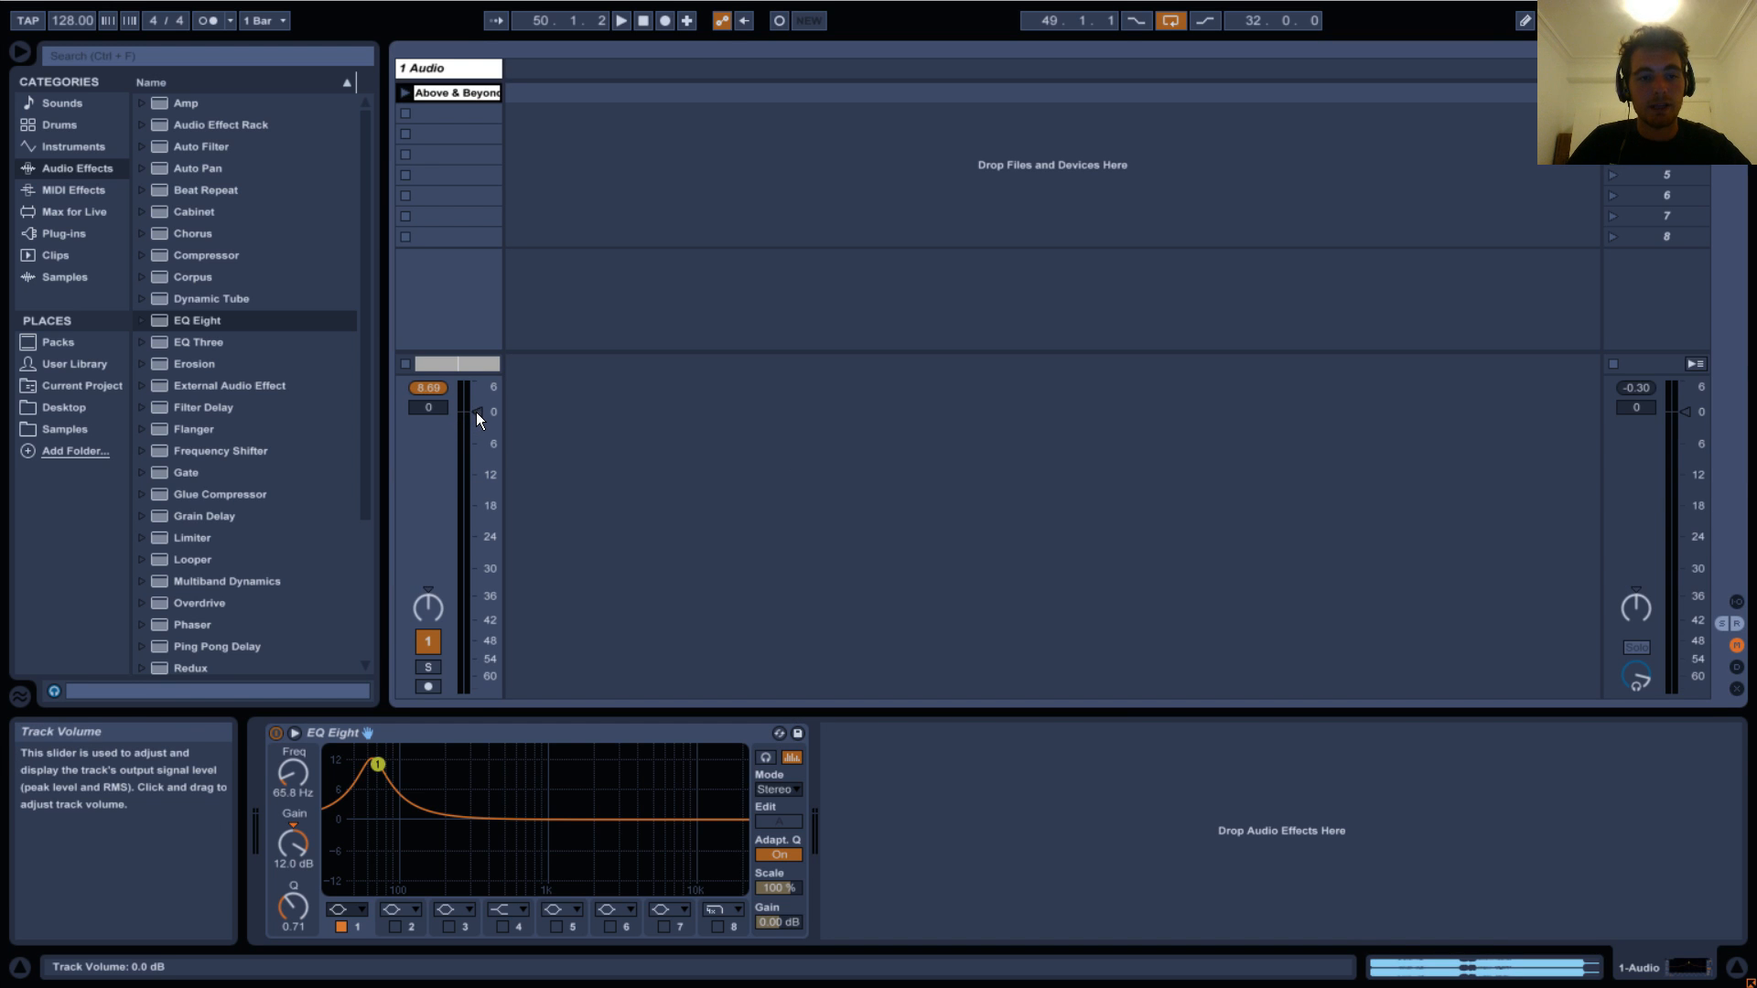
pyautogui.press('space')
pyautogui.moveTo(475, 415); pyautogui.dragTo(472, 458)
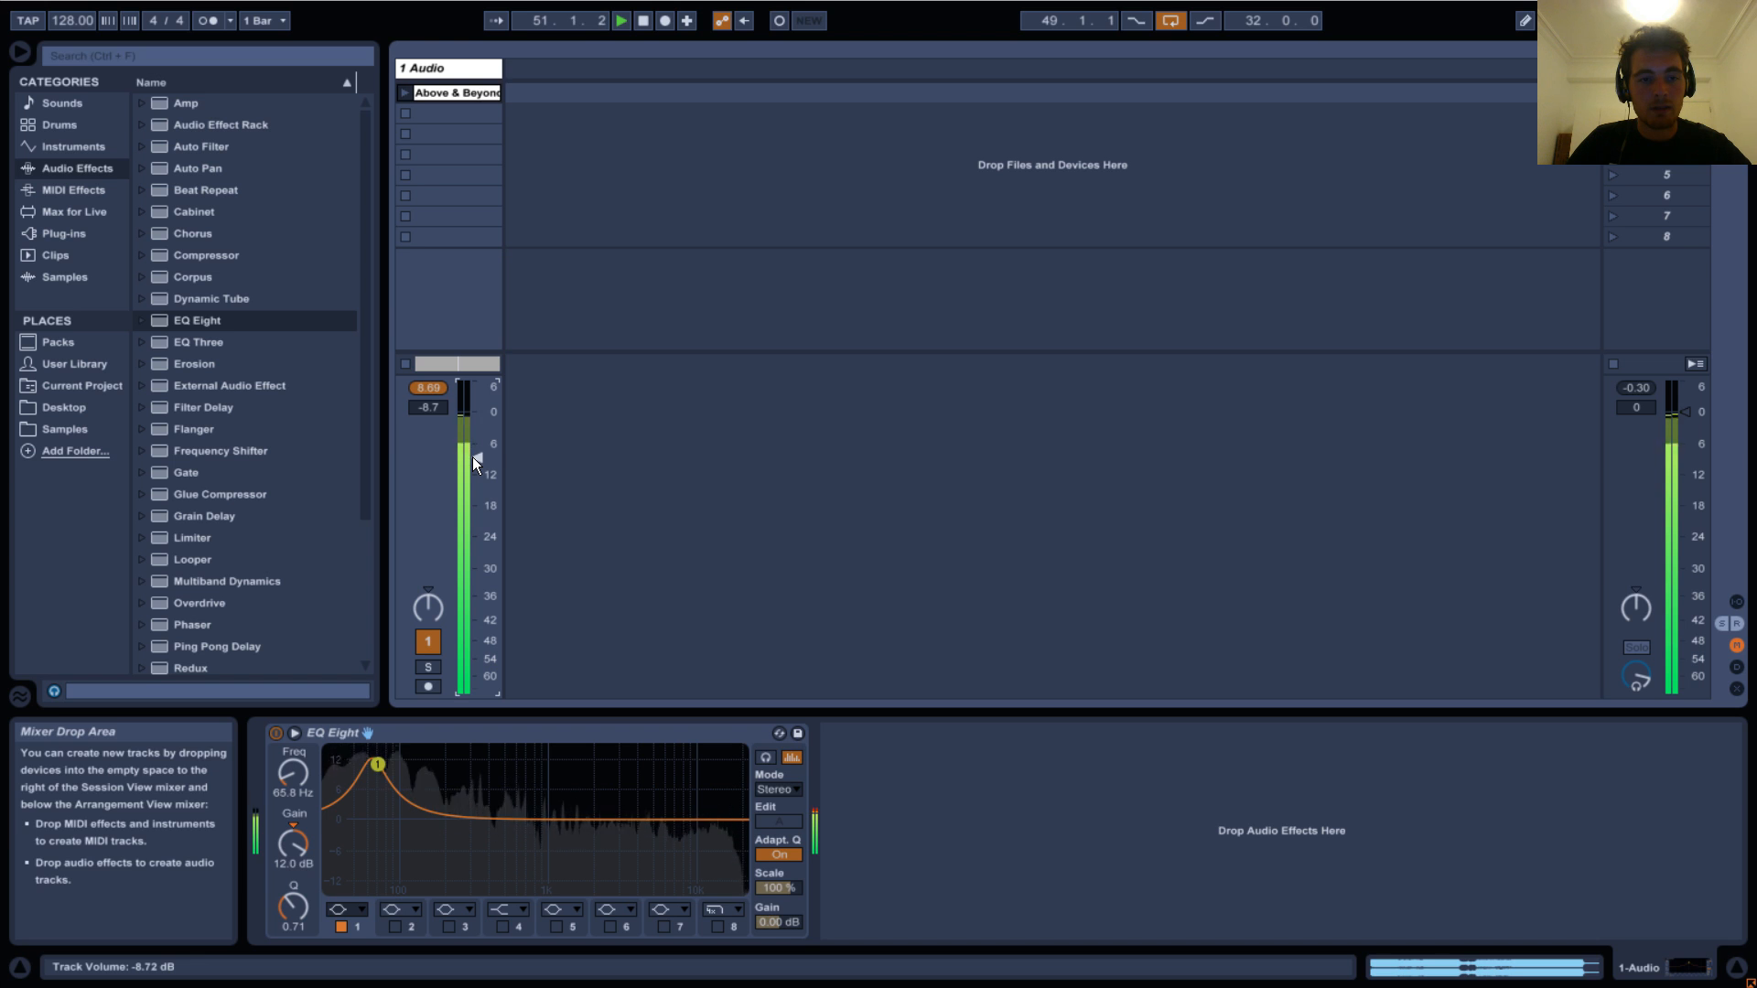
pyautogui.press('space')
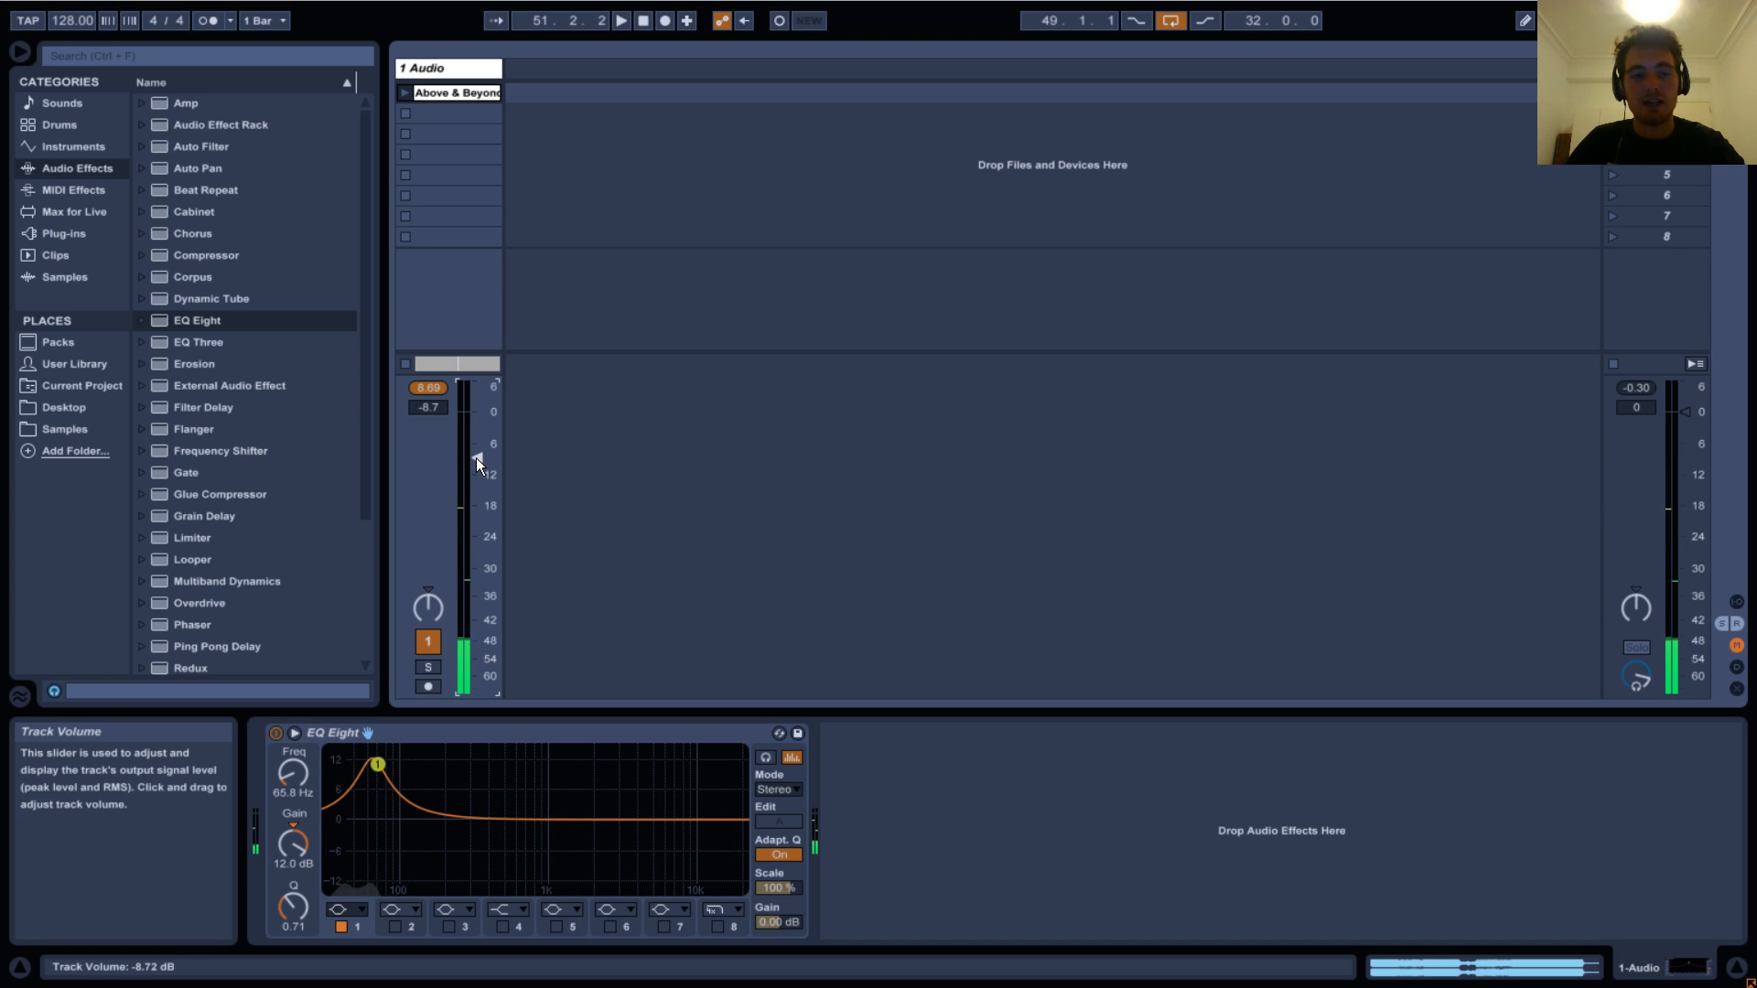
pyautogui.press('Delete')
pyautogui.press('space')
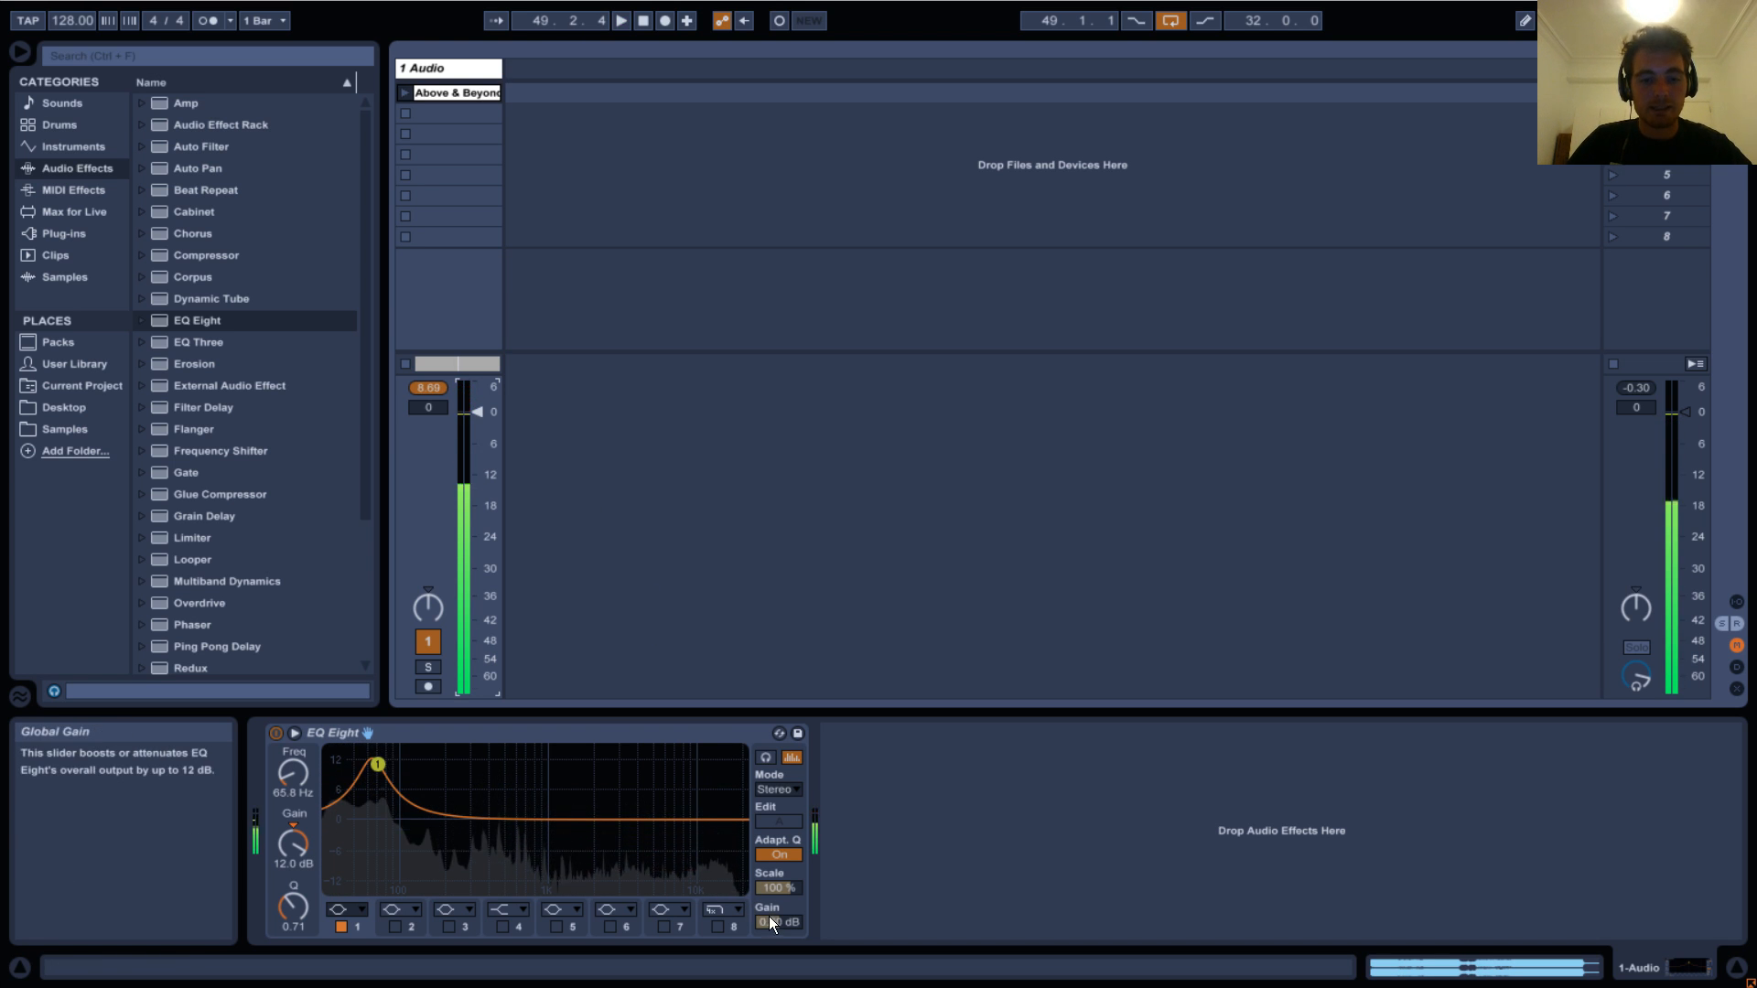
# Set the EQ's output gain to -9 dB, listen to the playback and reset the gain to 0 dB.
pyautogui.click(774, 924)
pyautogui.write('-9')
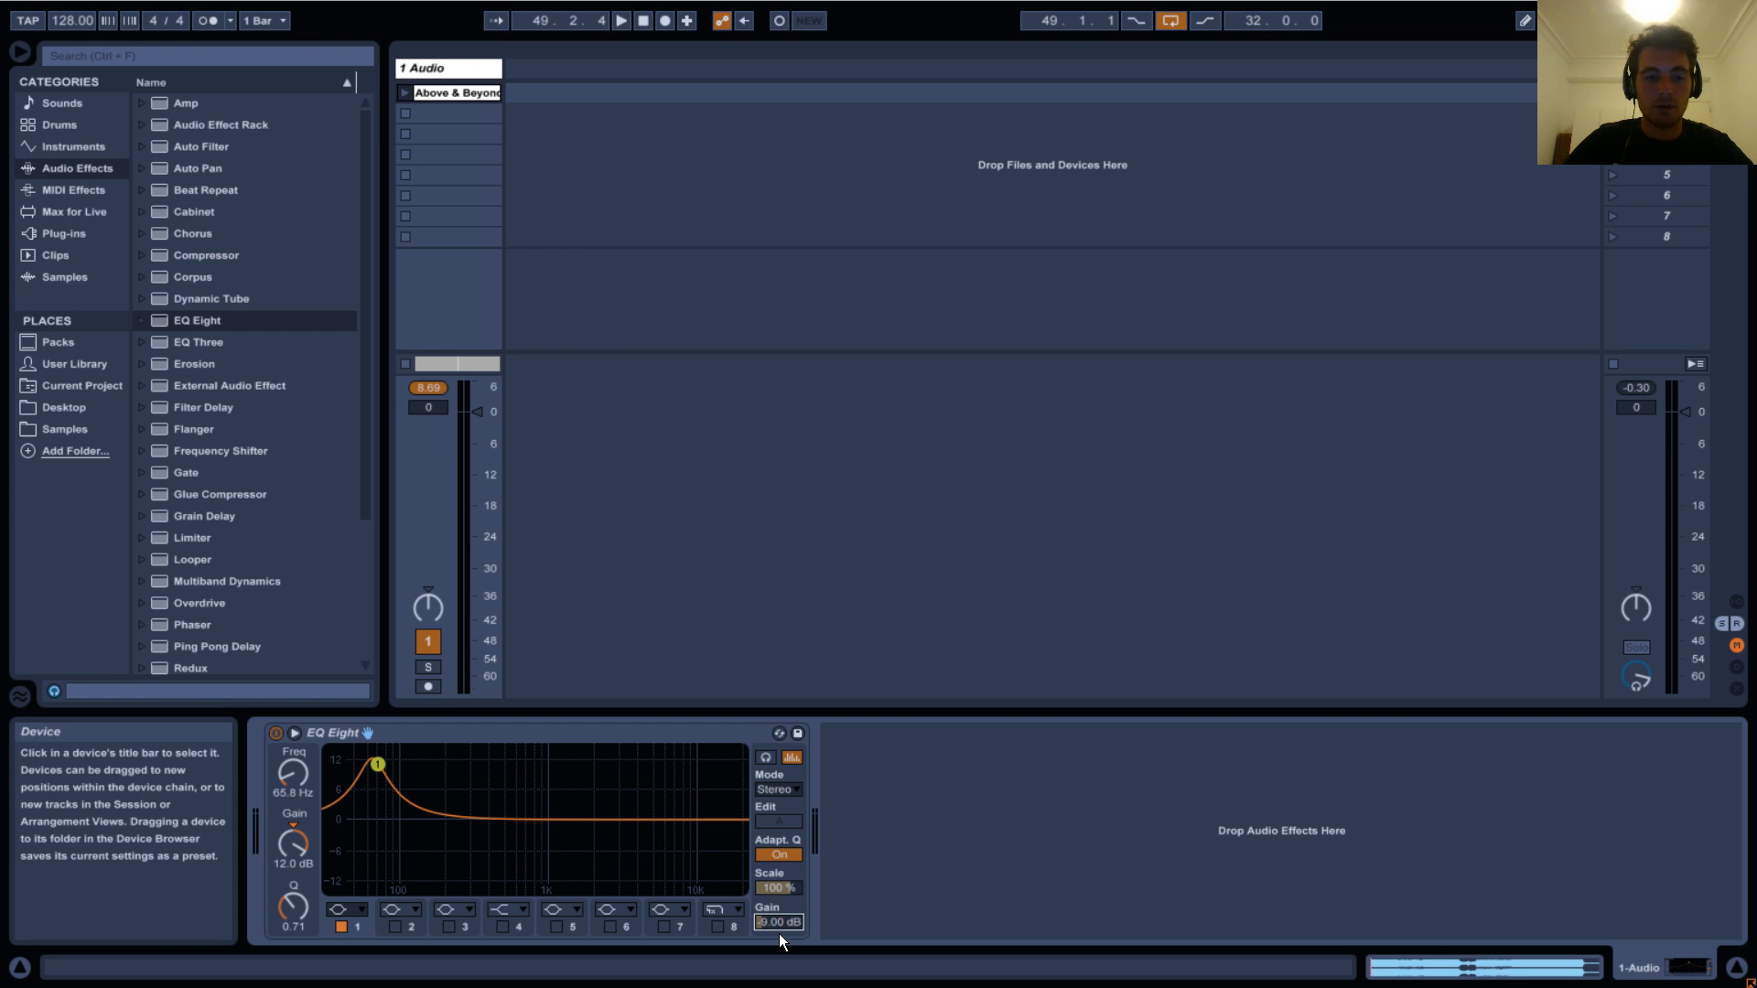
pyautogui.press('space')
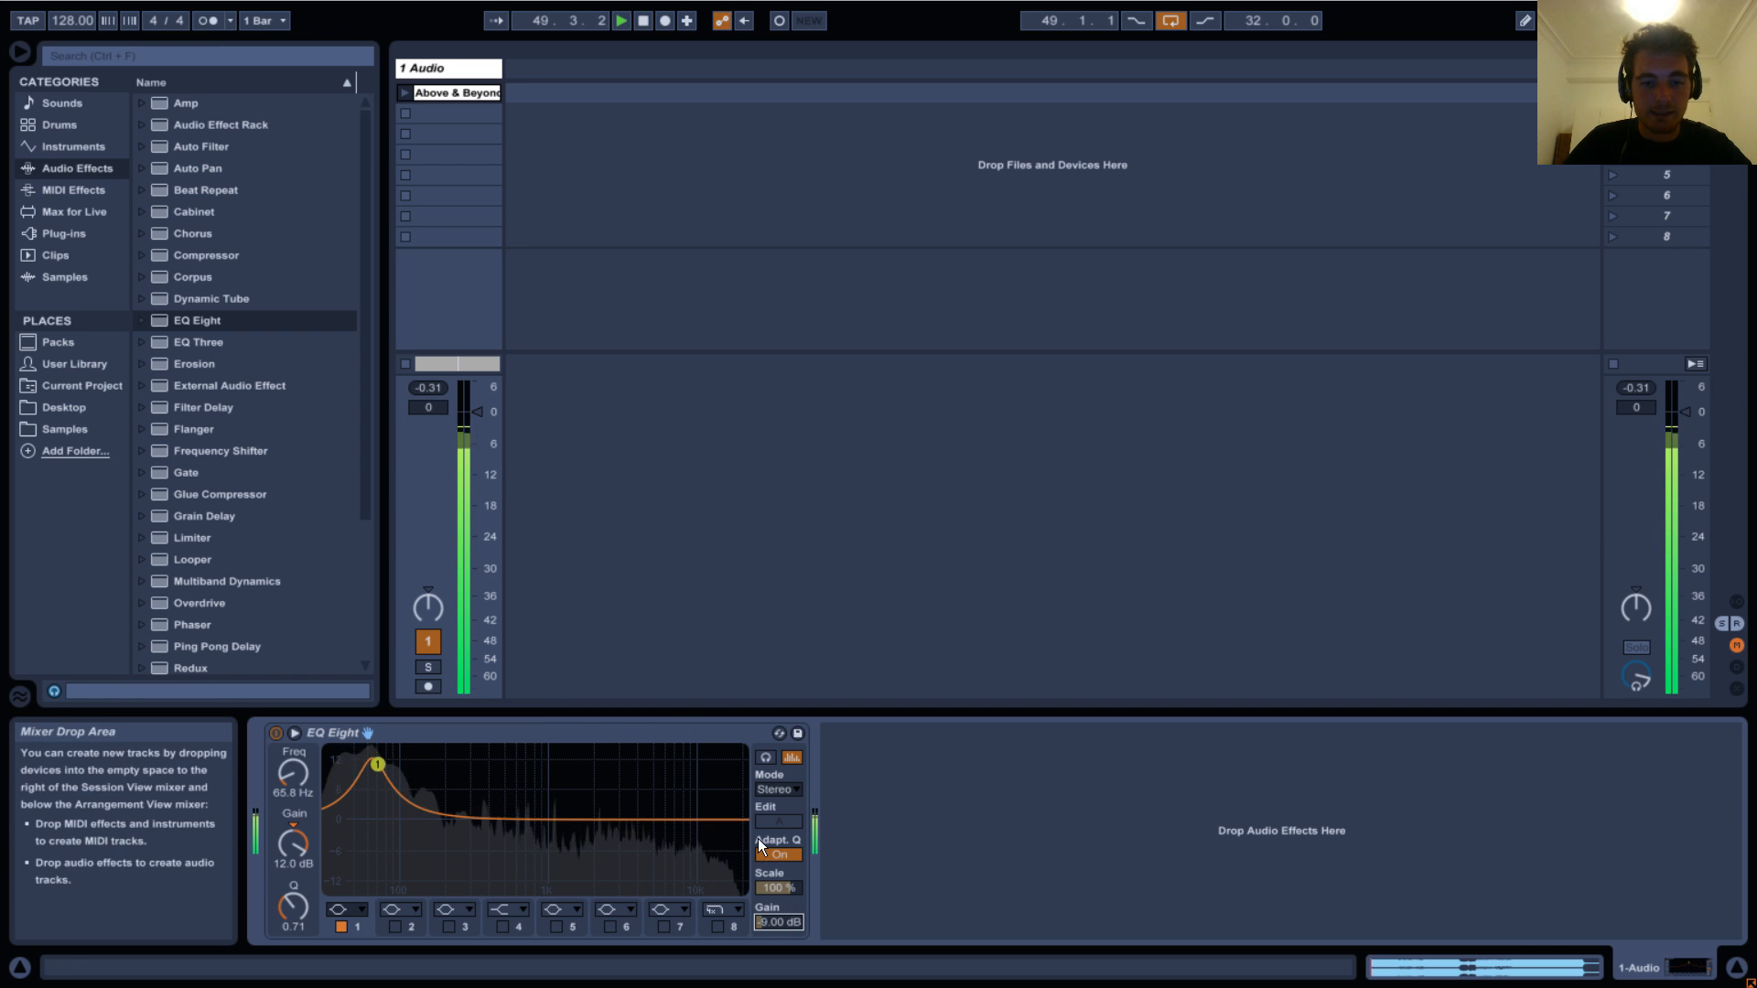
pyautogui.press('Delete')
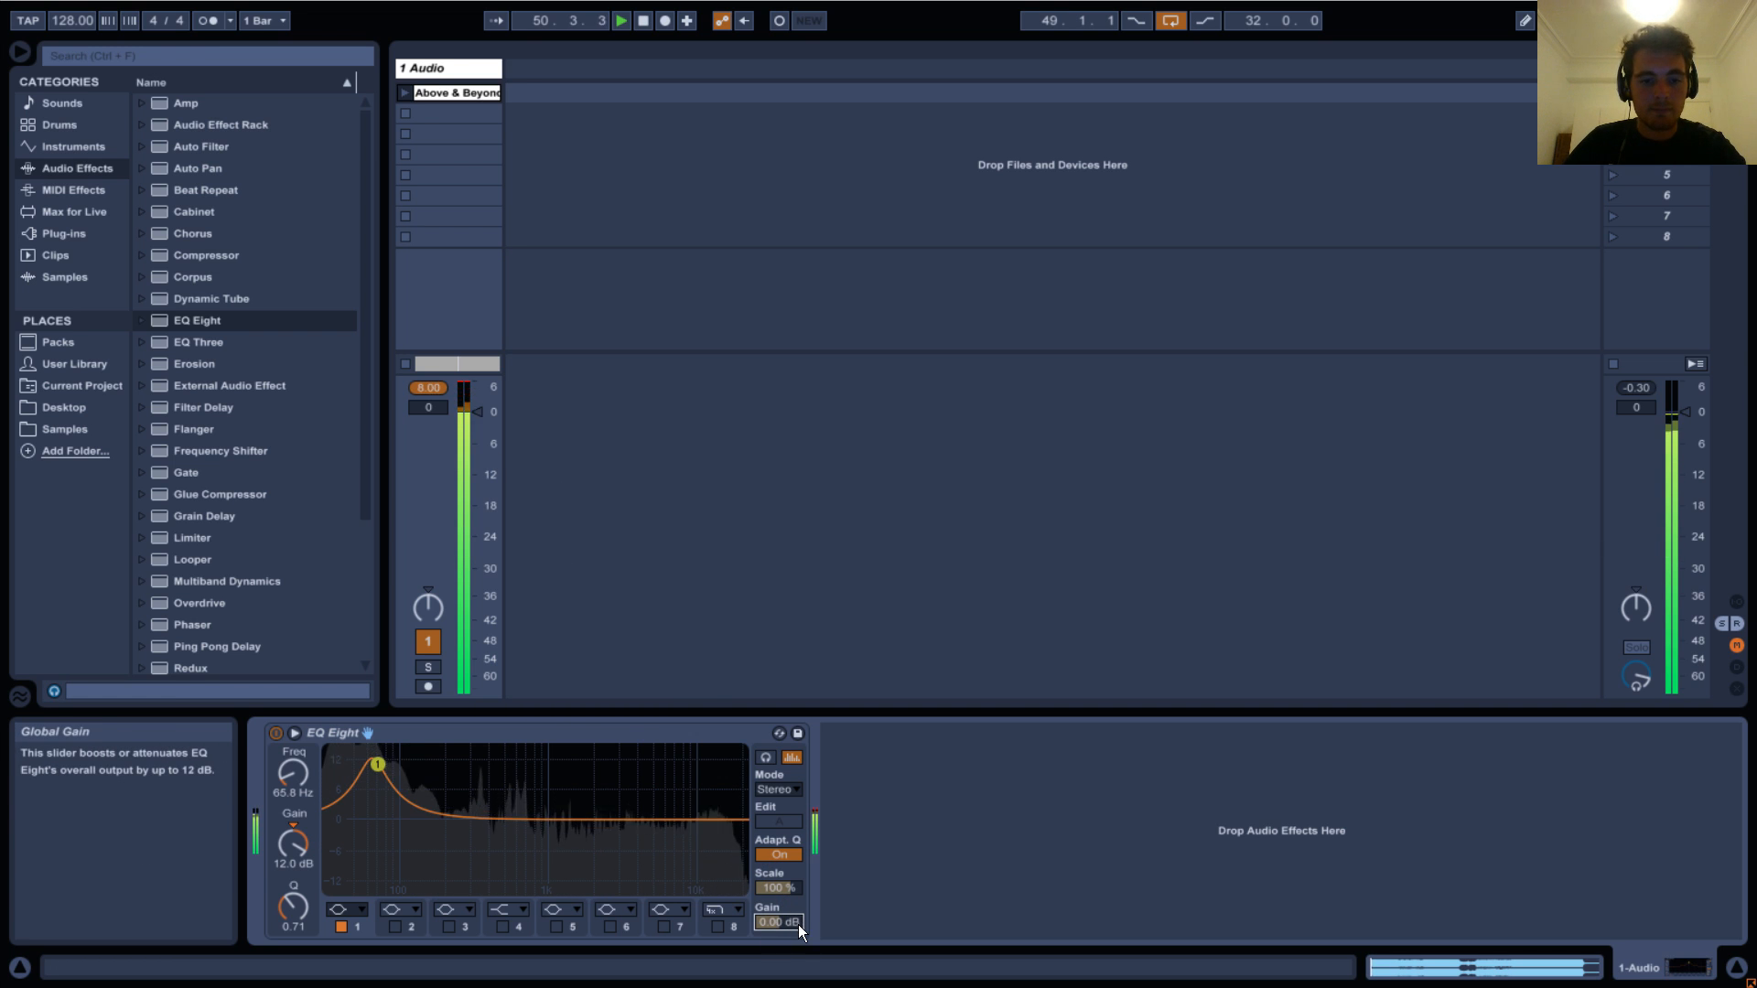
# Lower the EQ's output gain to about -3.38 dB and readjust it to about -2.25 dB.
pyautogui.moveTo(791, 925); pyautogui.dragTo(792, 886)
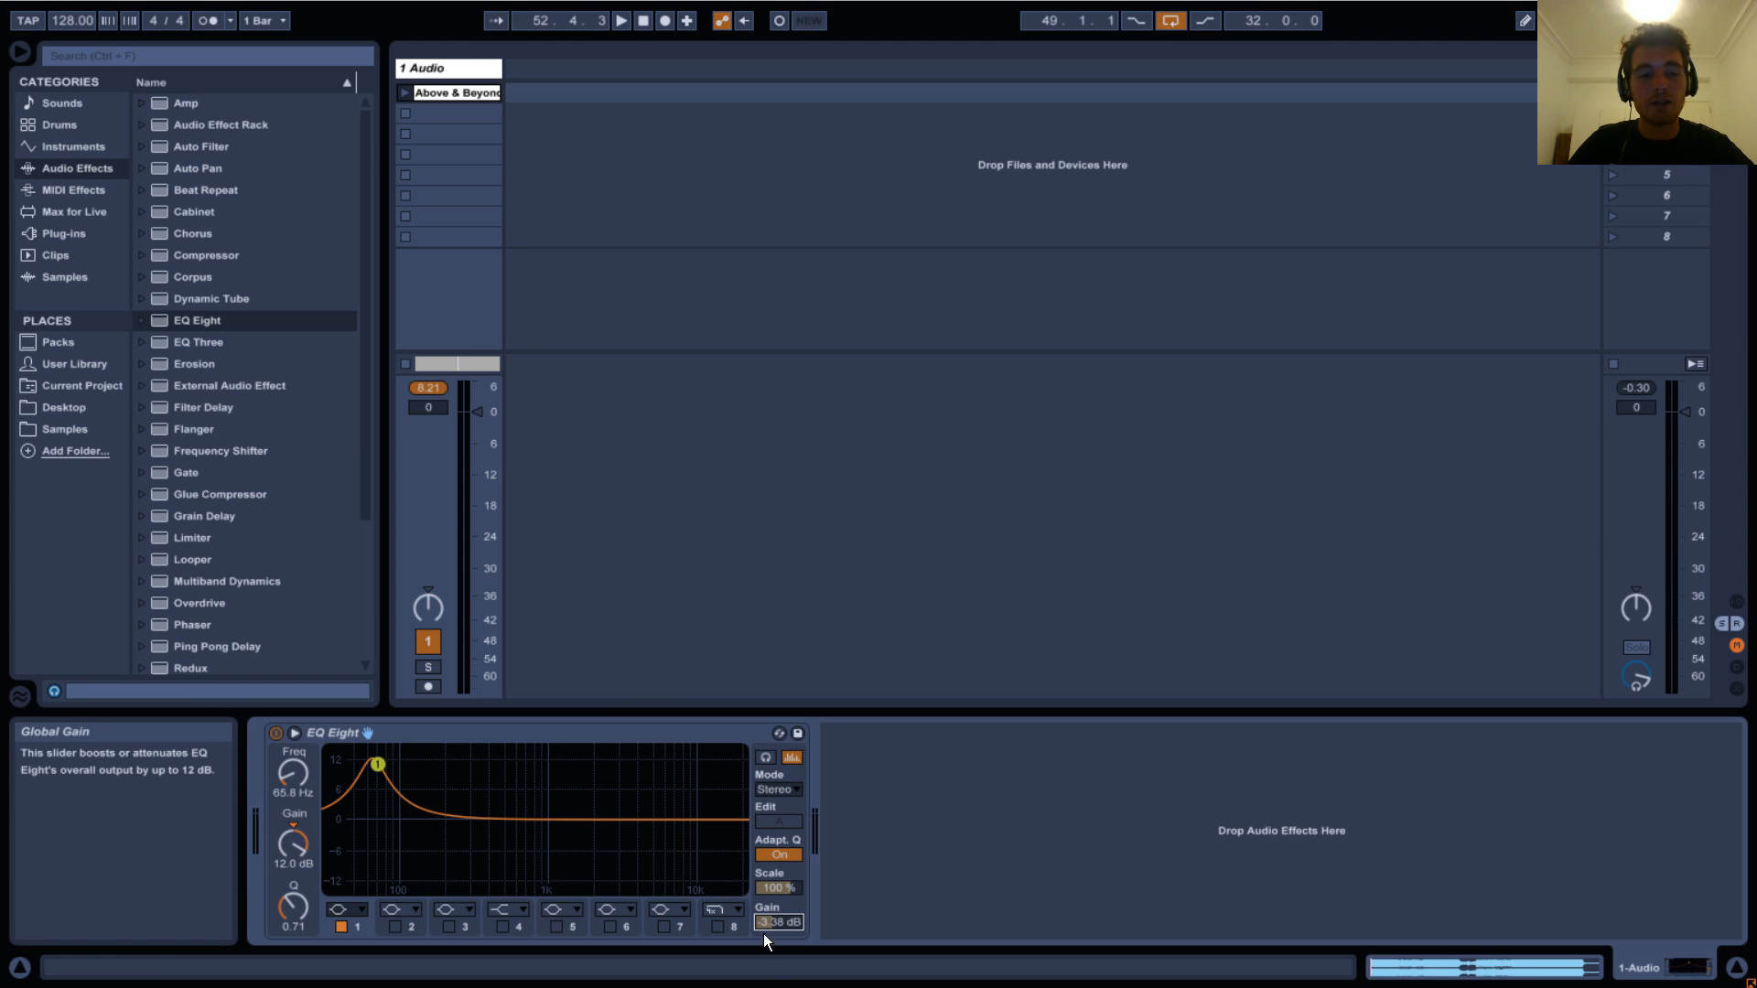
pyautogui.moveTo(480, 410)
pyautogui.mouseDown()
pyautogui.moveTo(485, 462)
pyautogui.moveTo(497, 404)
pyautogui.moveTo(501, 465)
pyautogui.moveTo(490, 406)
pyautogui.mouseUp()
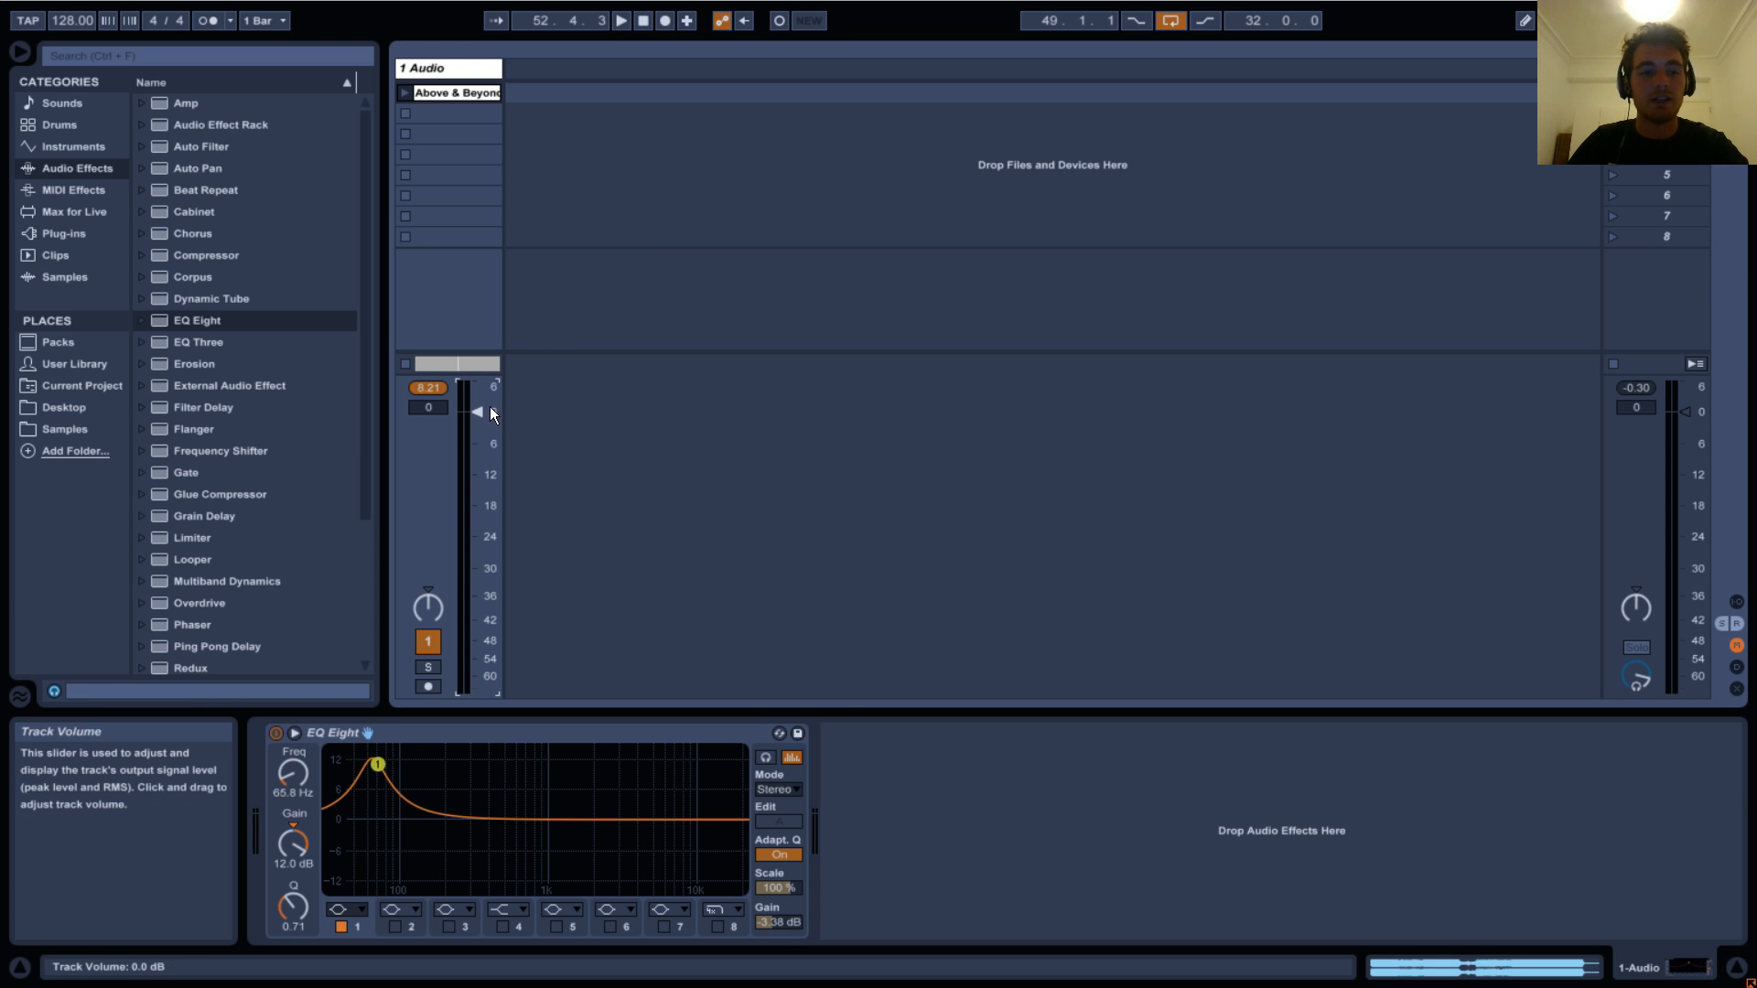
pyautogui.moveTo(769, 921)
pyautogui.mouseDown()
pyautogui.moveTo(773, 972)
pyautogui.moveTo(778, 908)
pyautogui.mouseUp()
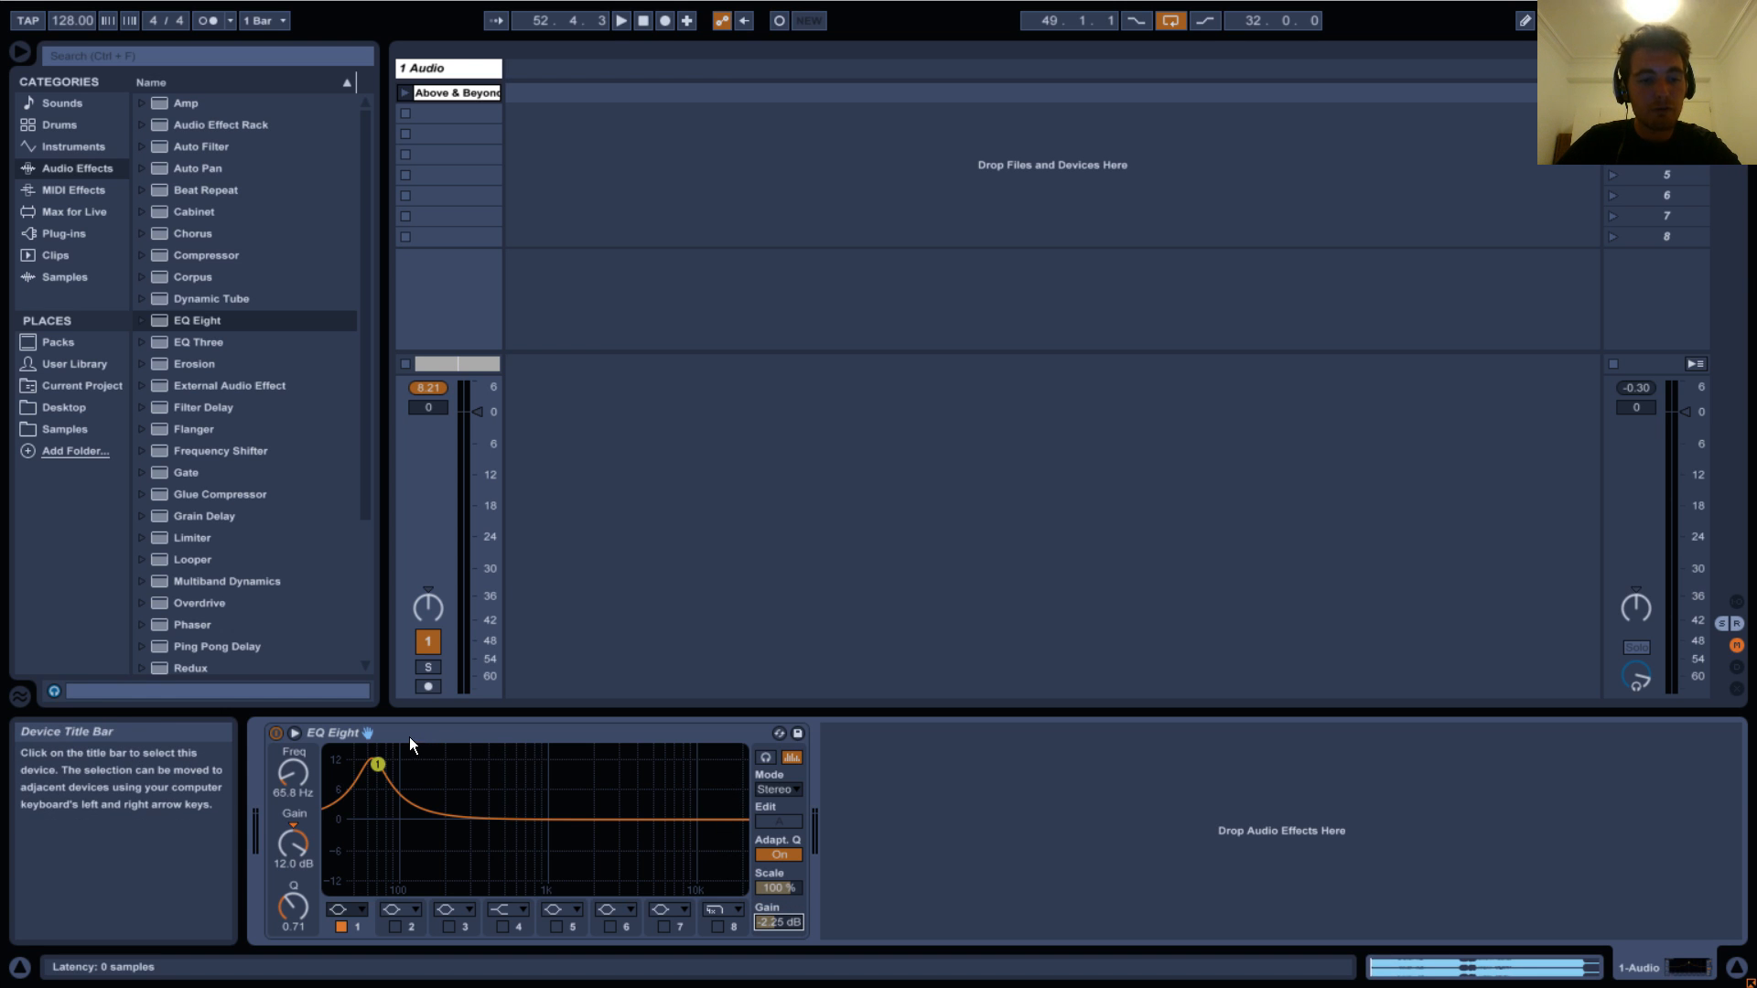
# Set band 1's gain to about 8.06 dB and turn the band into a steep (x4) low-cut filter at 500 Hz.
pyautogui.moveTo(376, 764); pyautogui.dragTo(527, 789)
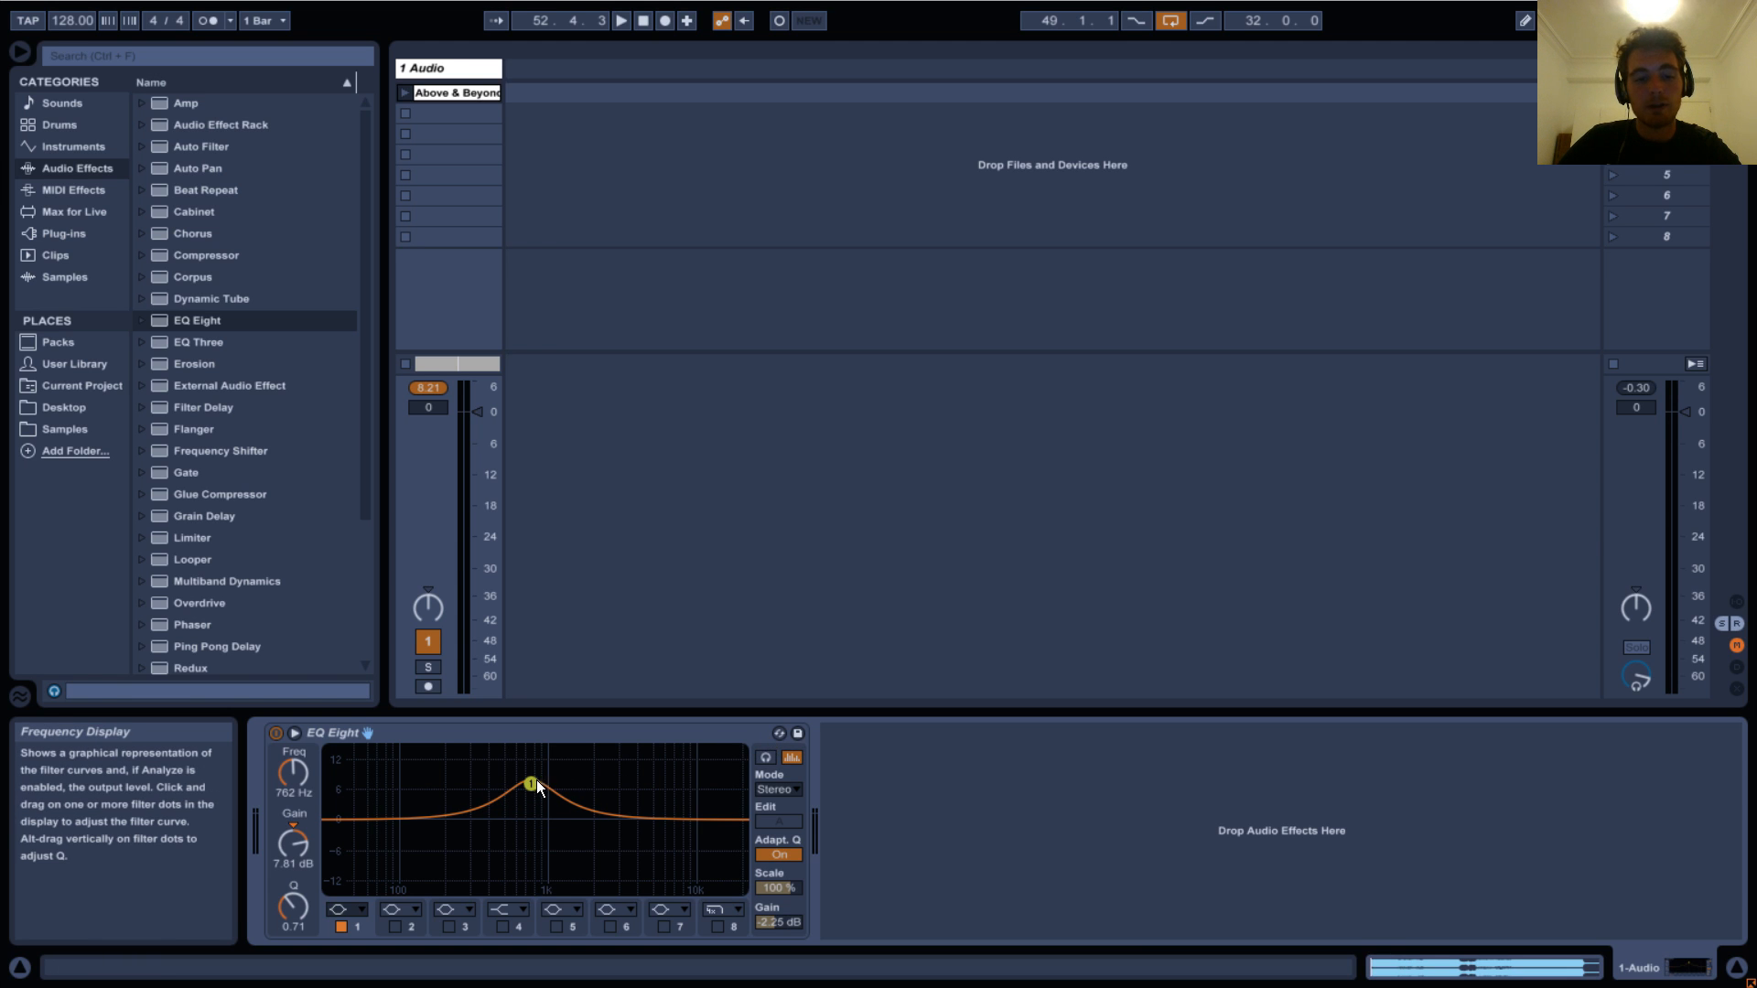
pyautogui.moveTo(534, 781); pyautogui.dragTo(595, 782)
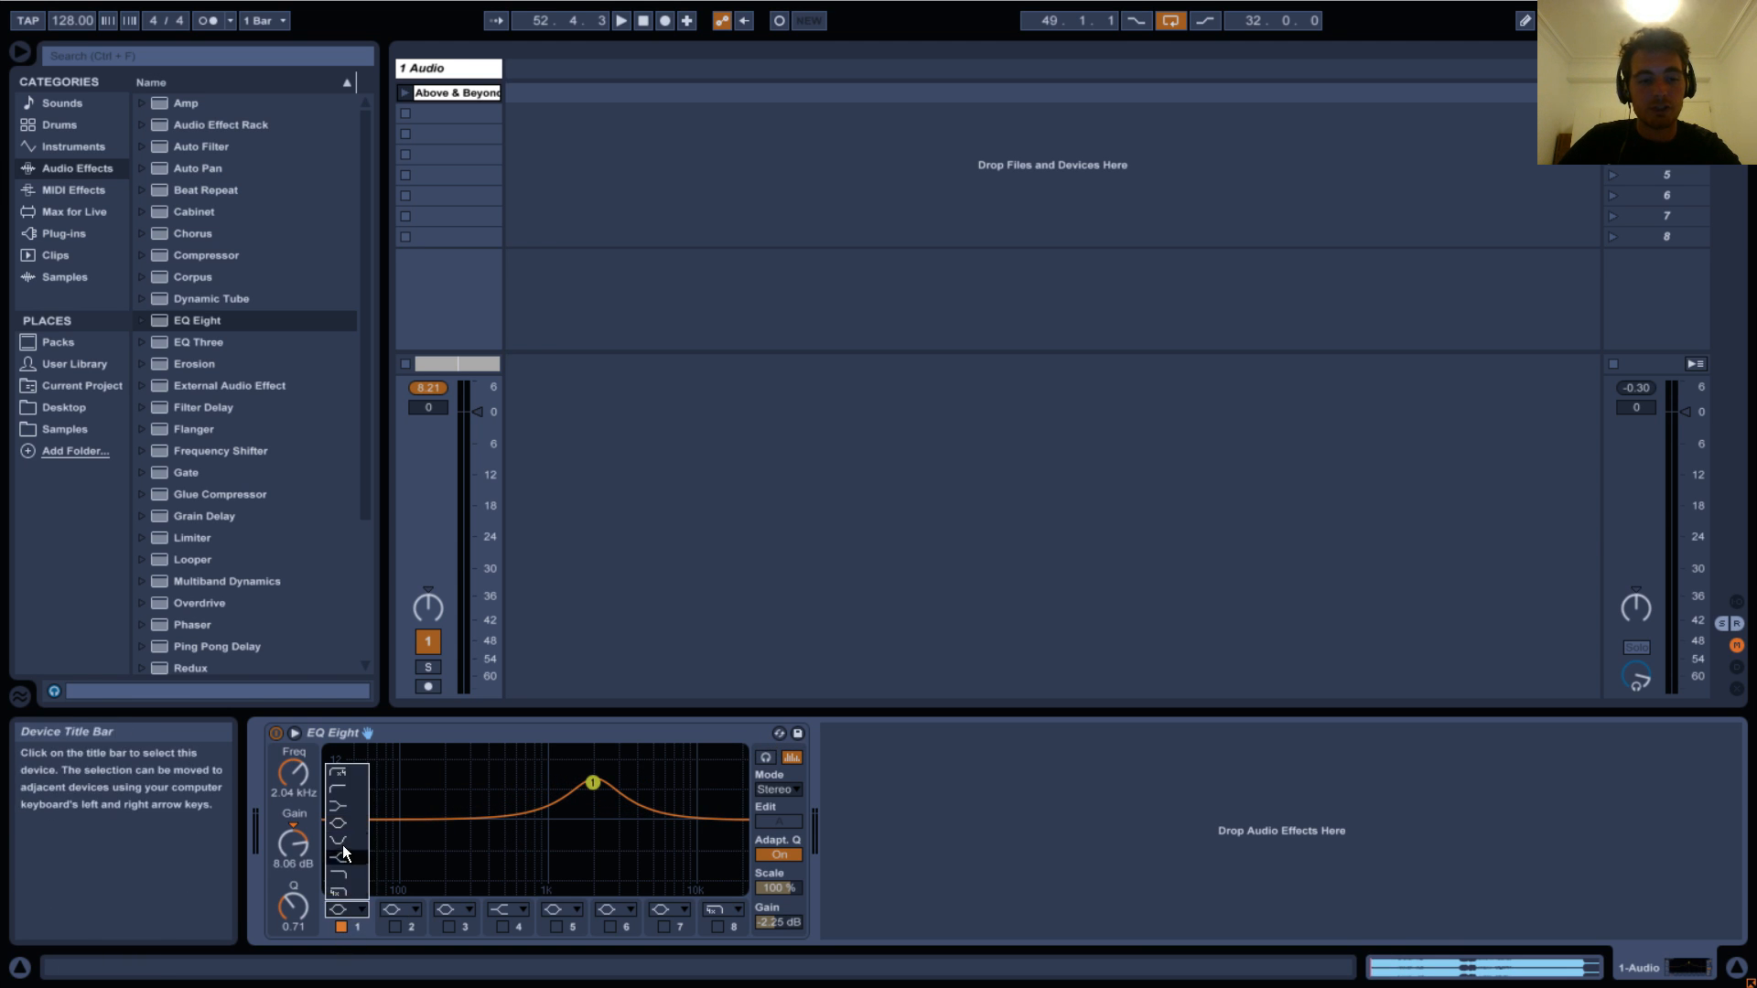
pyautogui.click(353, 914)
pyautogui.click(344, 785)
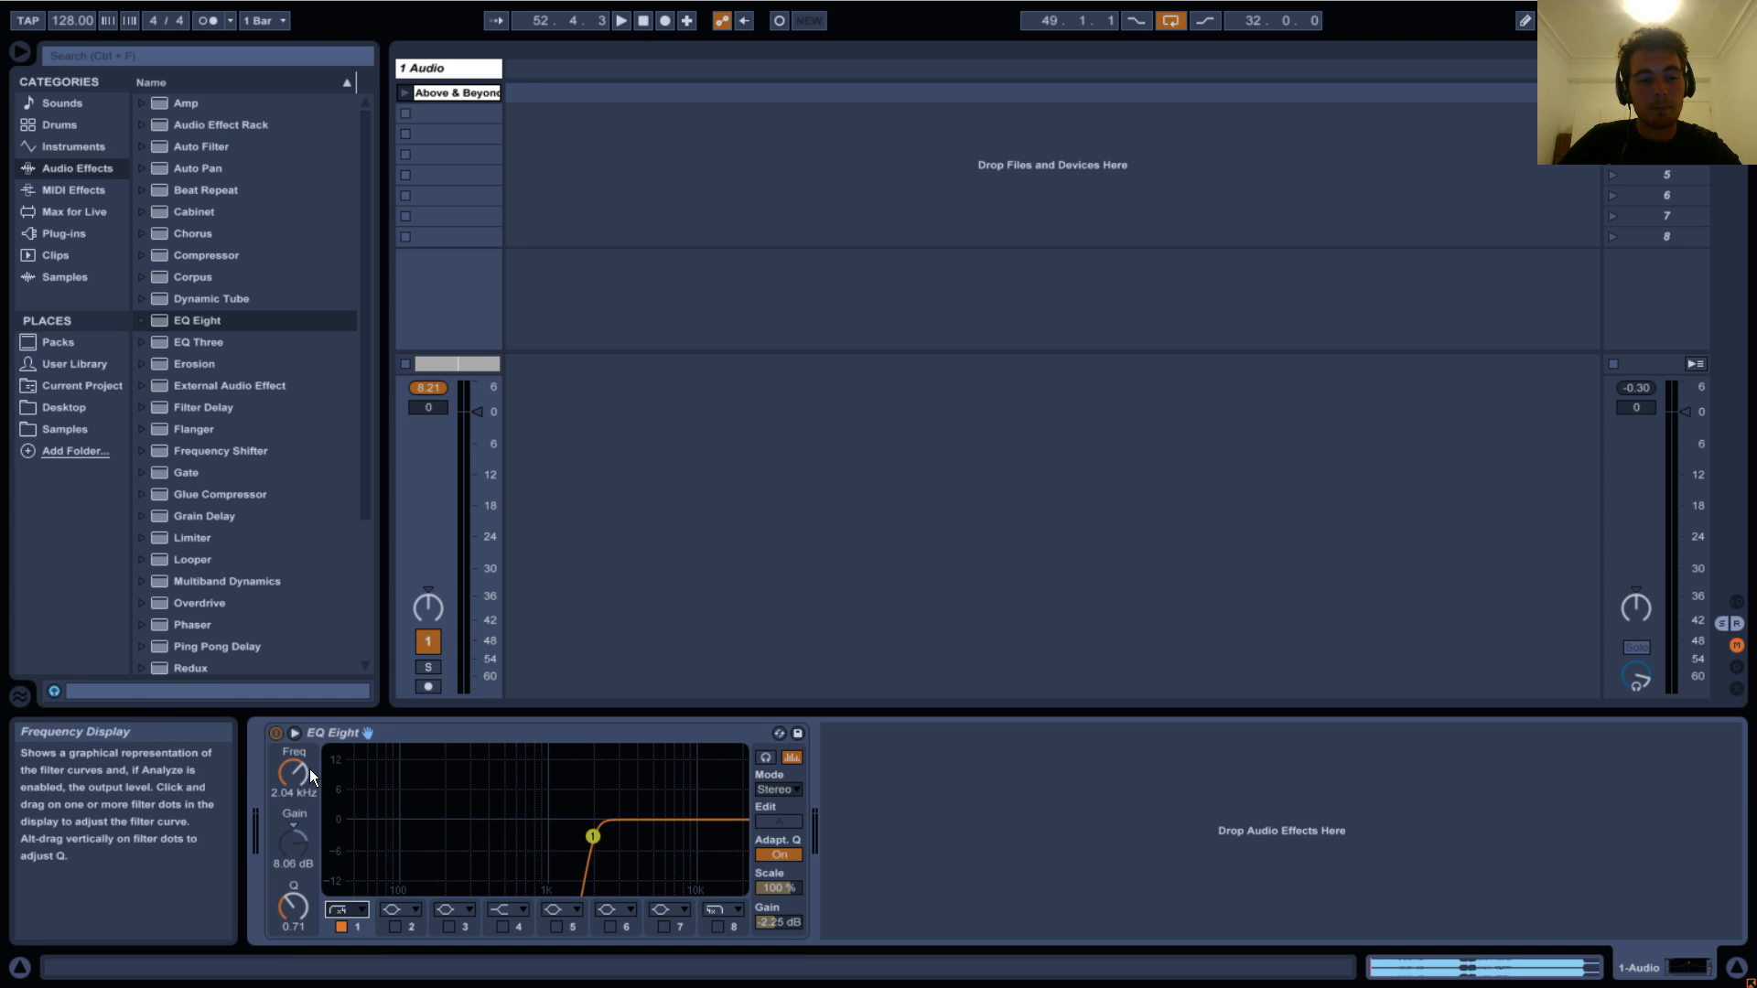
pyautogui.moveTo(296, 780); pyautogui.dragTo(297, 798)
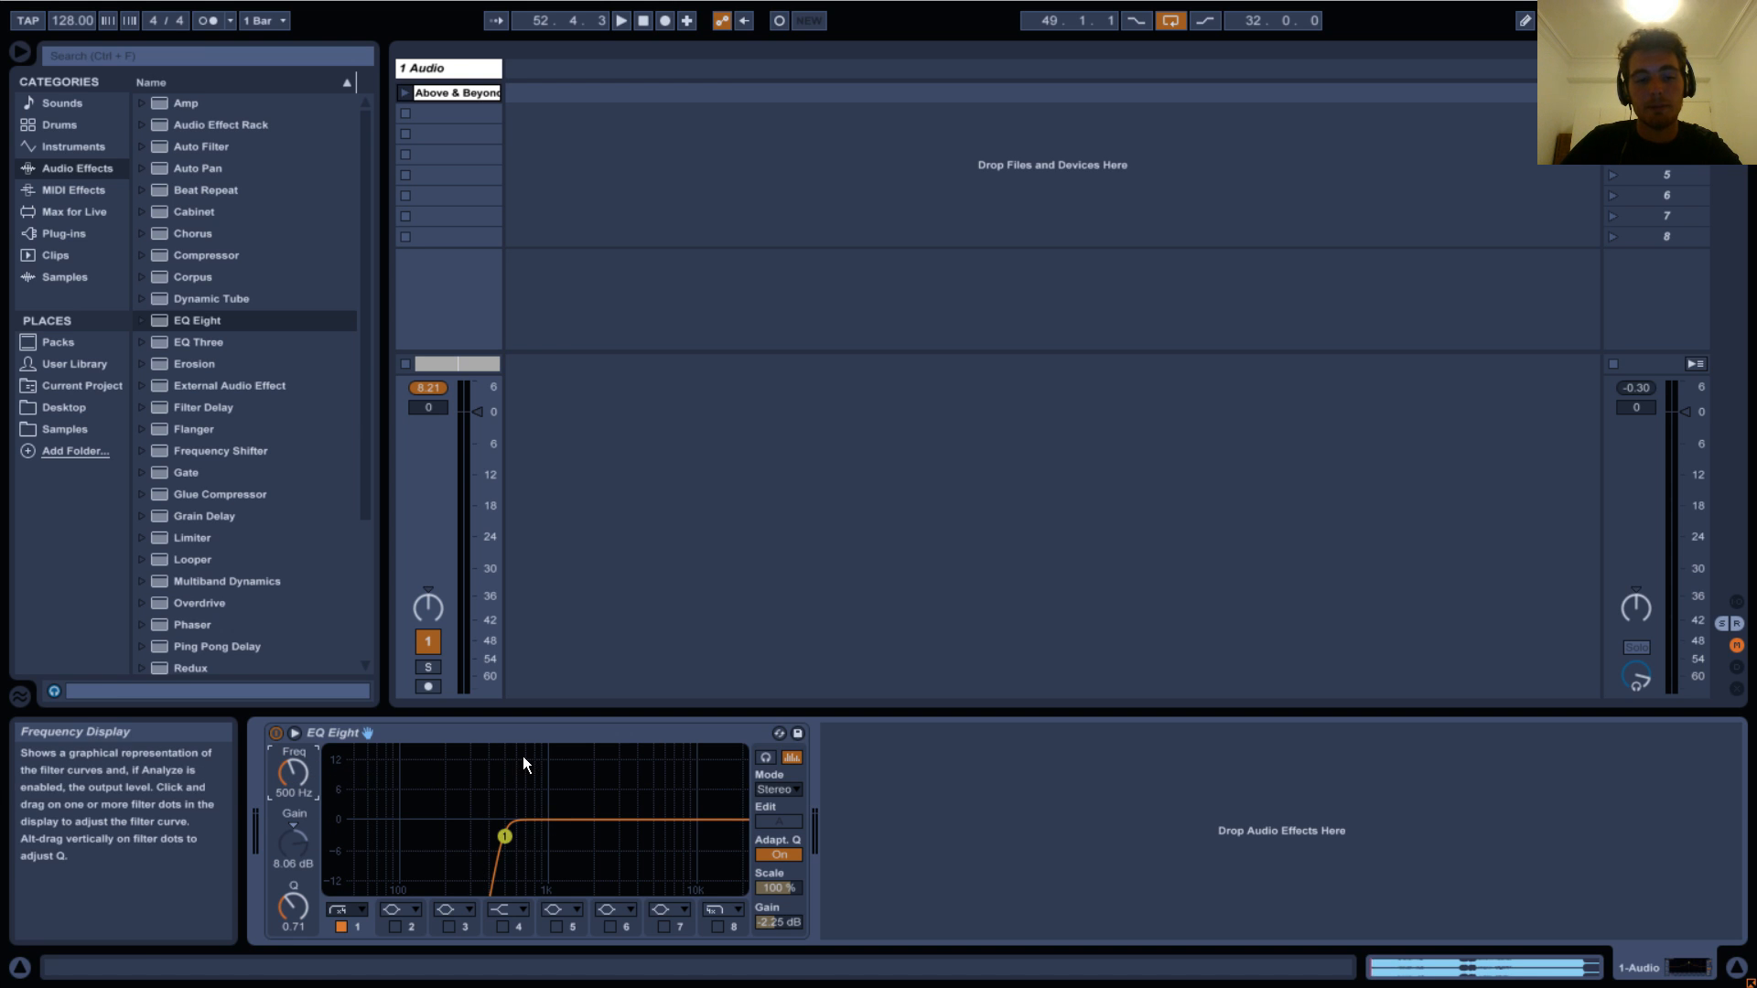
# Save the EQ Eight settings as a User Library preset named "500hz cut".
pyautogui.click(799, 737)
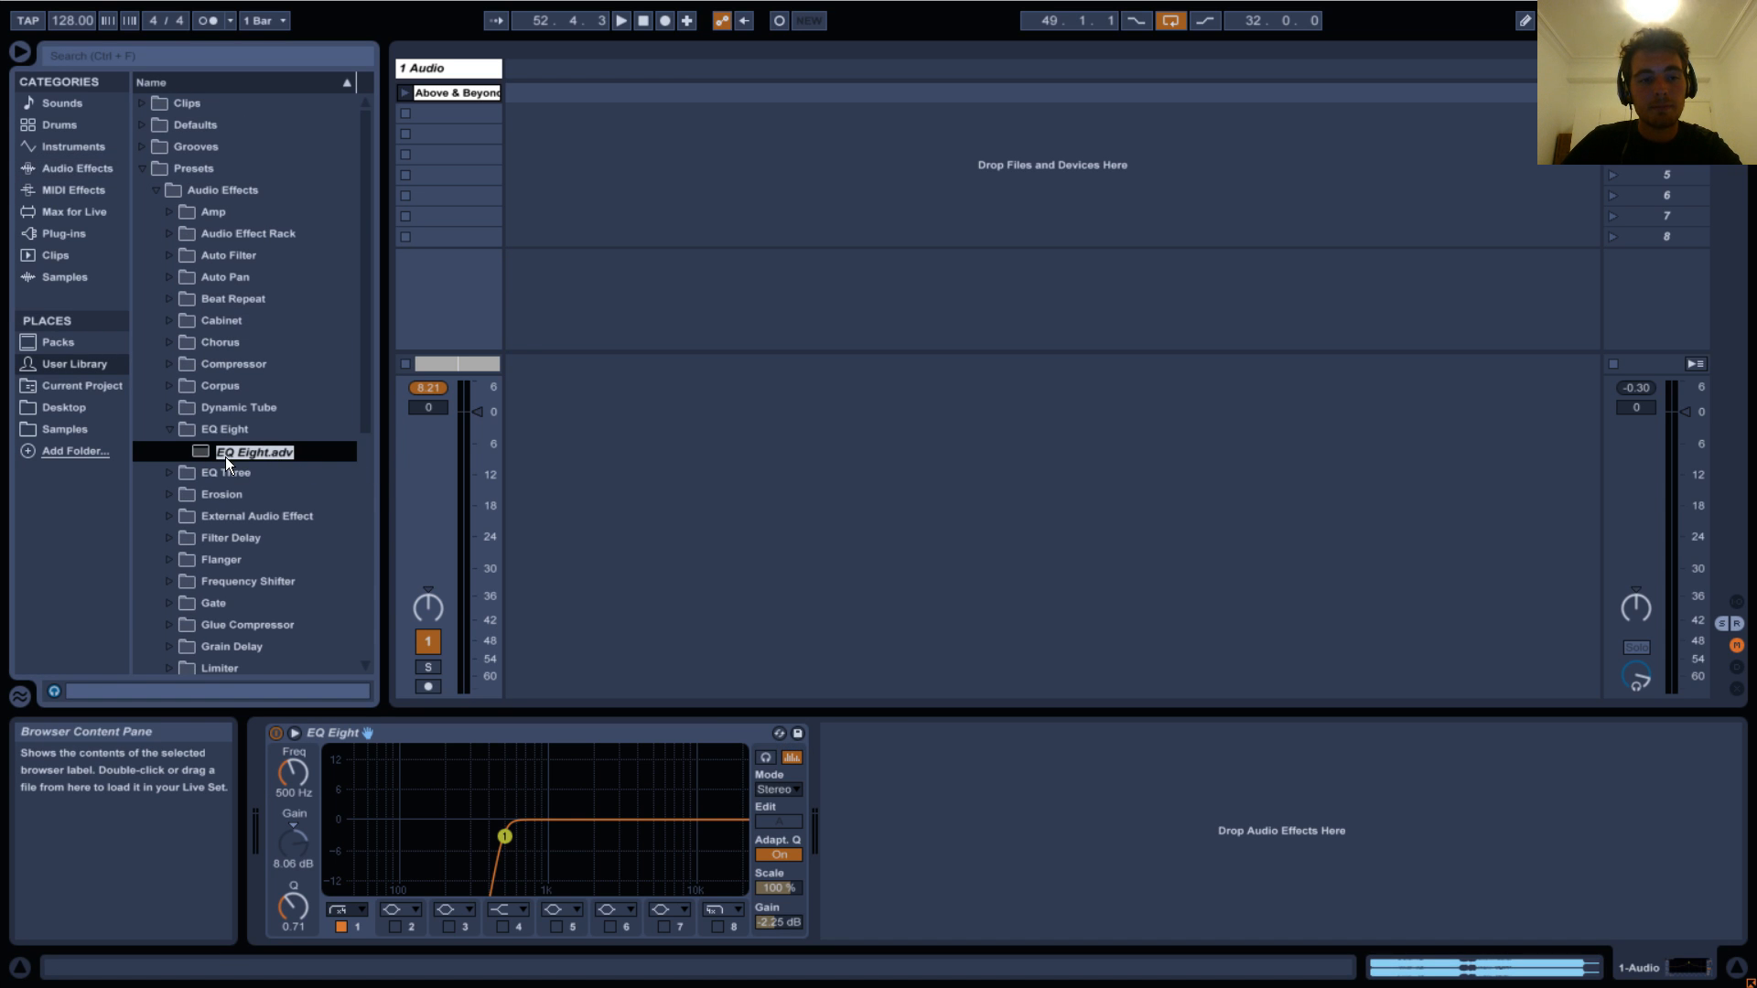
pyautogui.write('500')
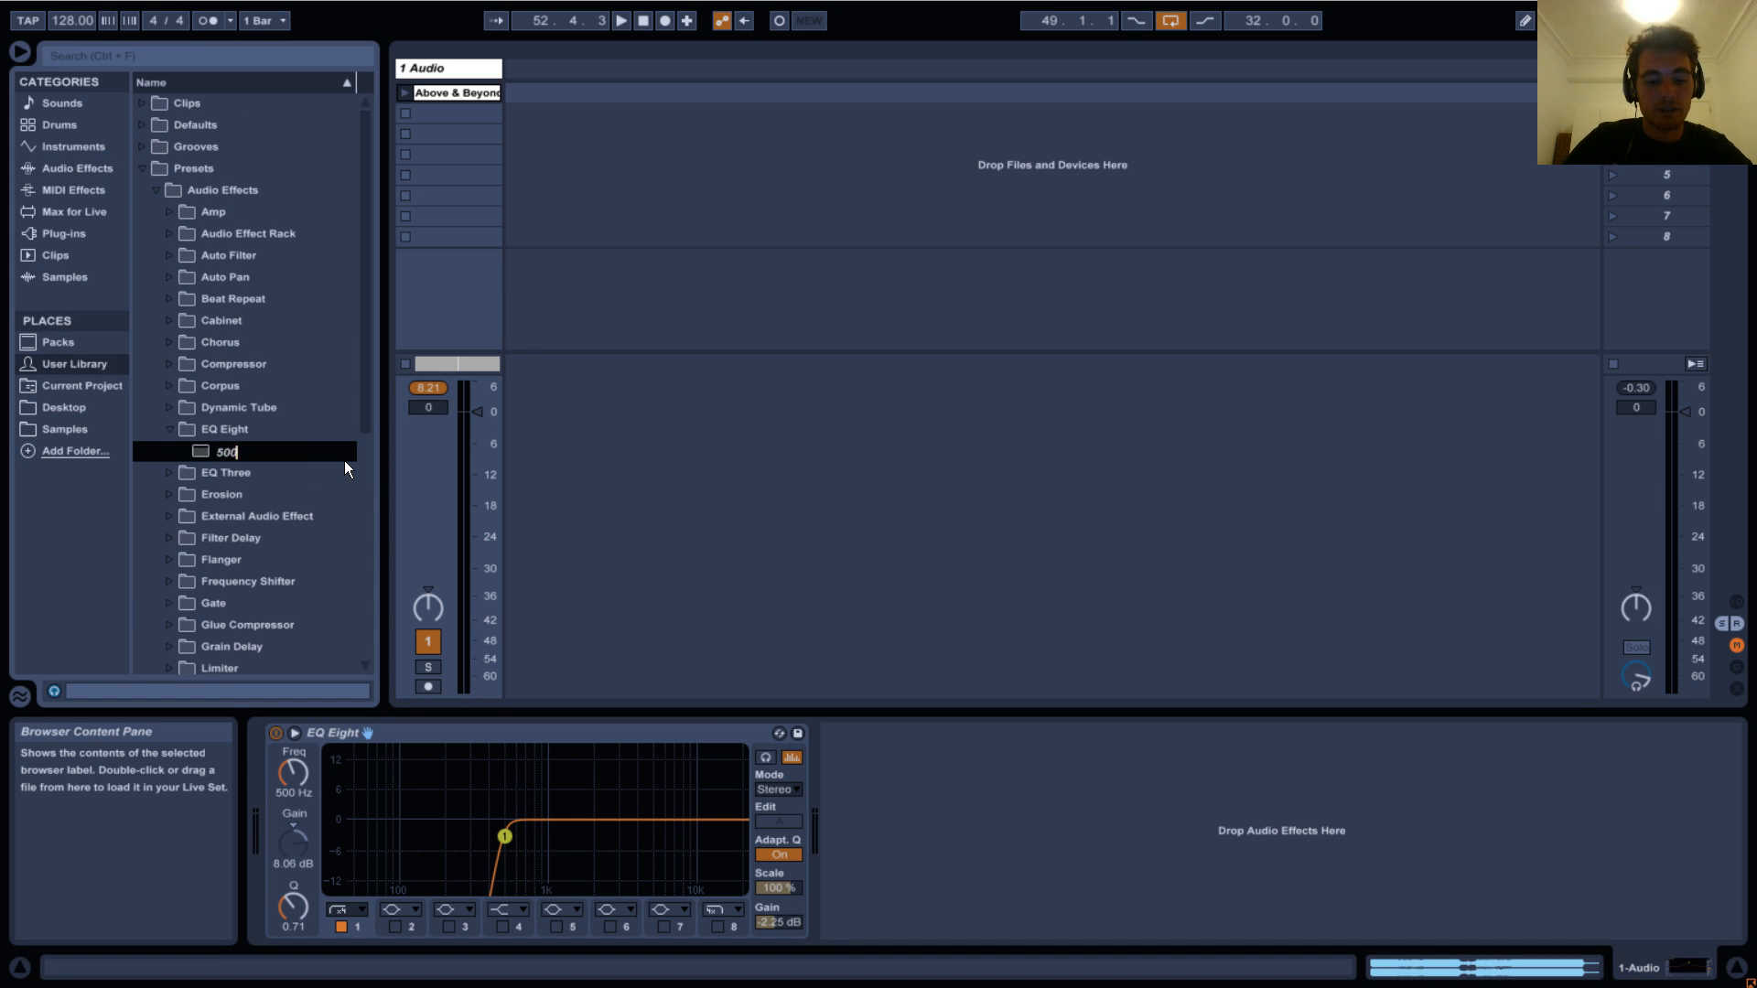
pyautogui.write('hz cut')
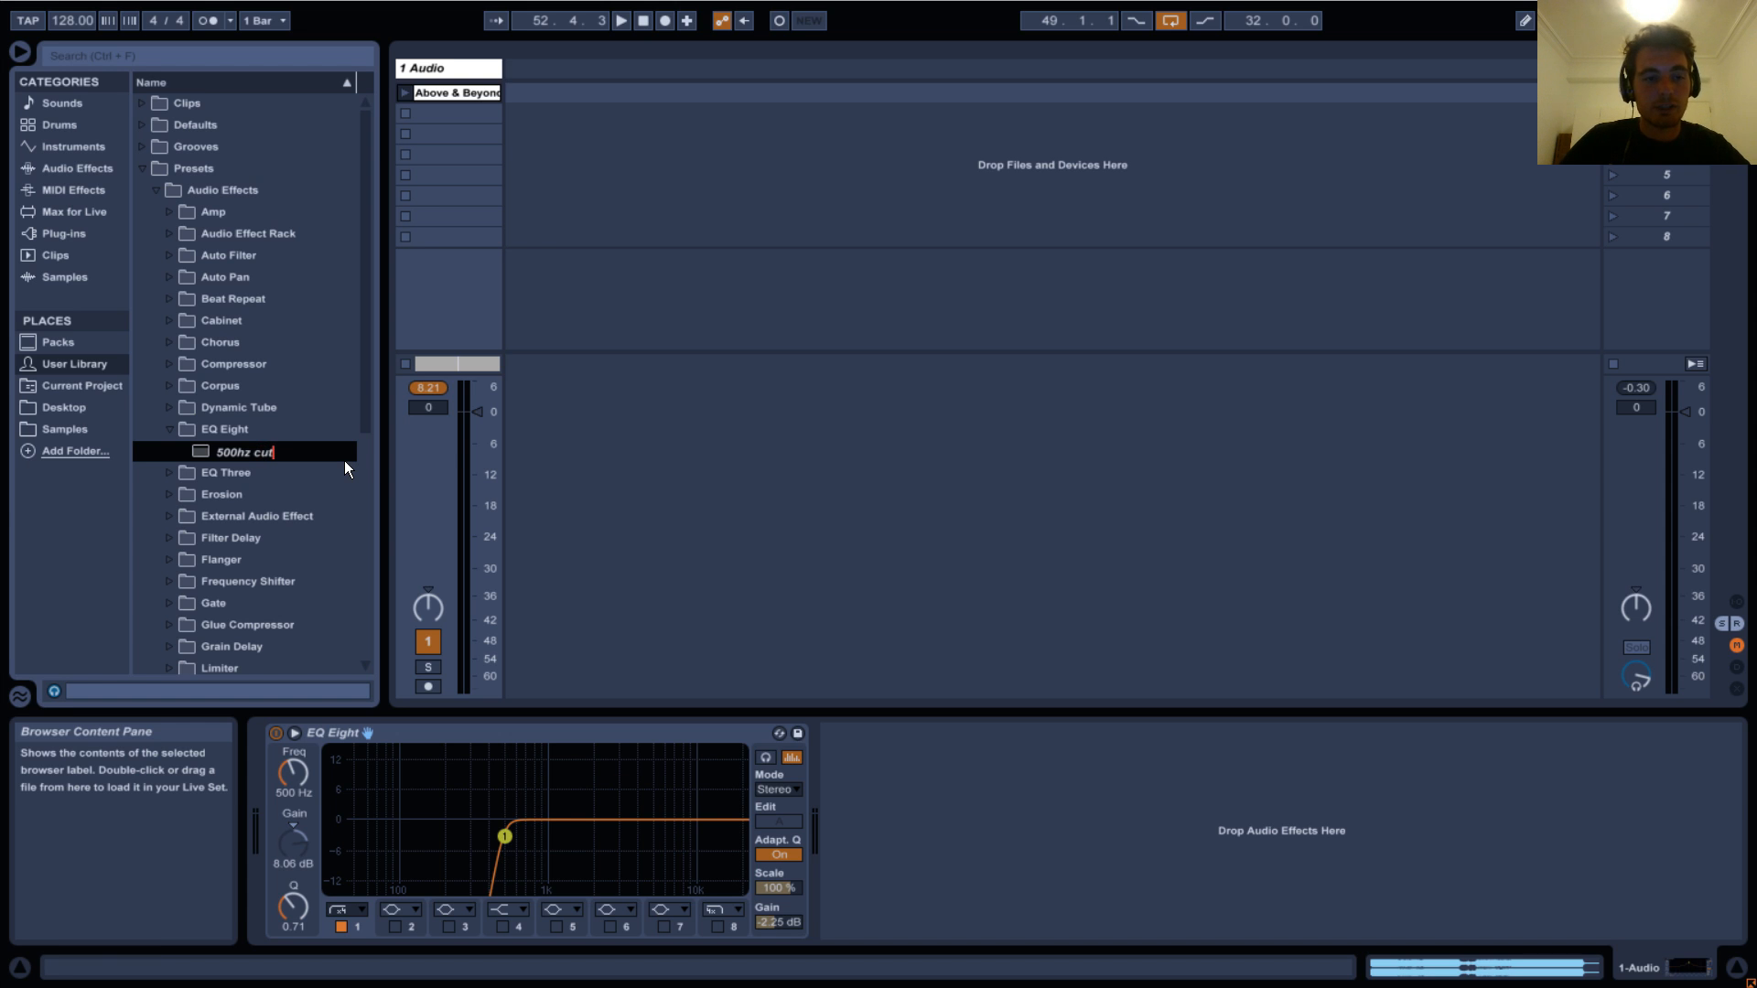
pyautogui.press('Return')
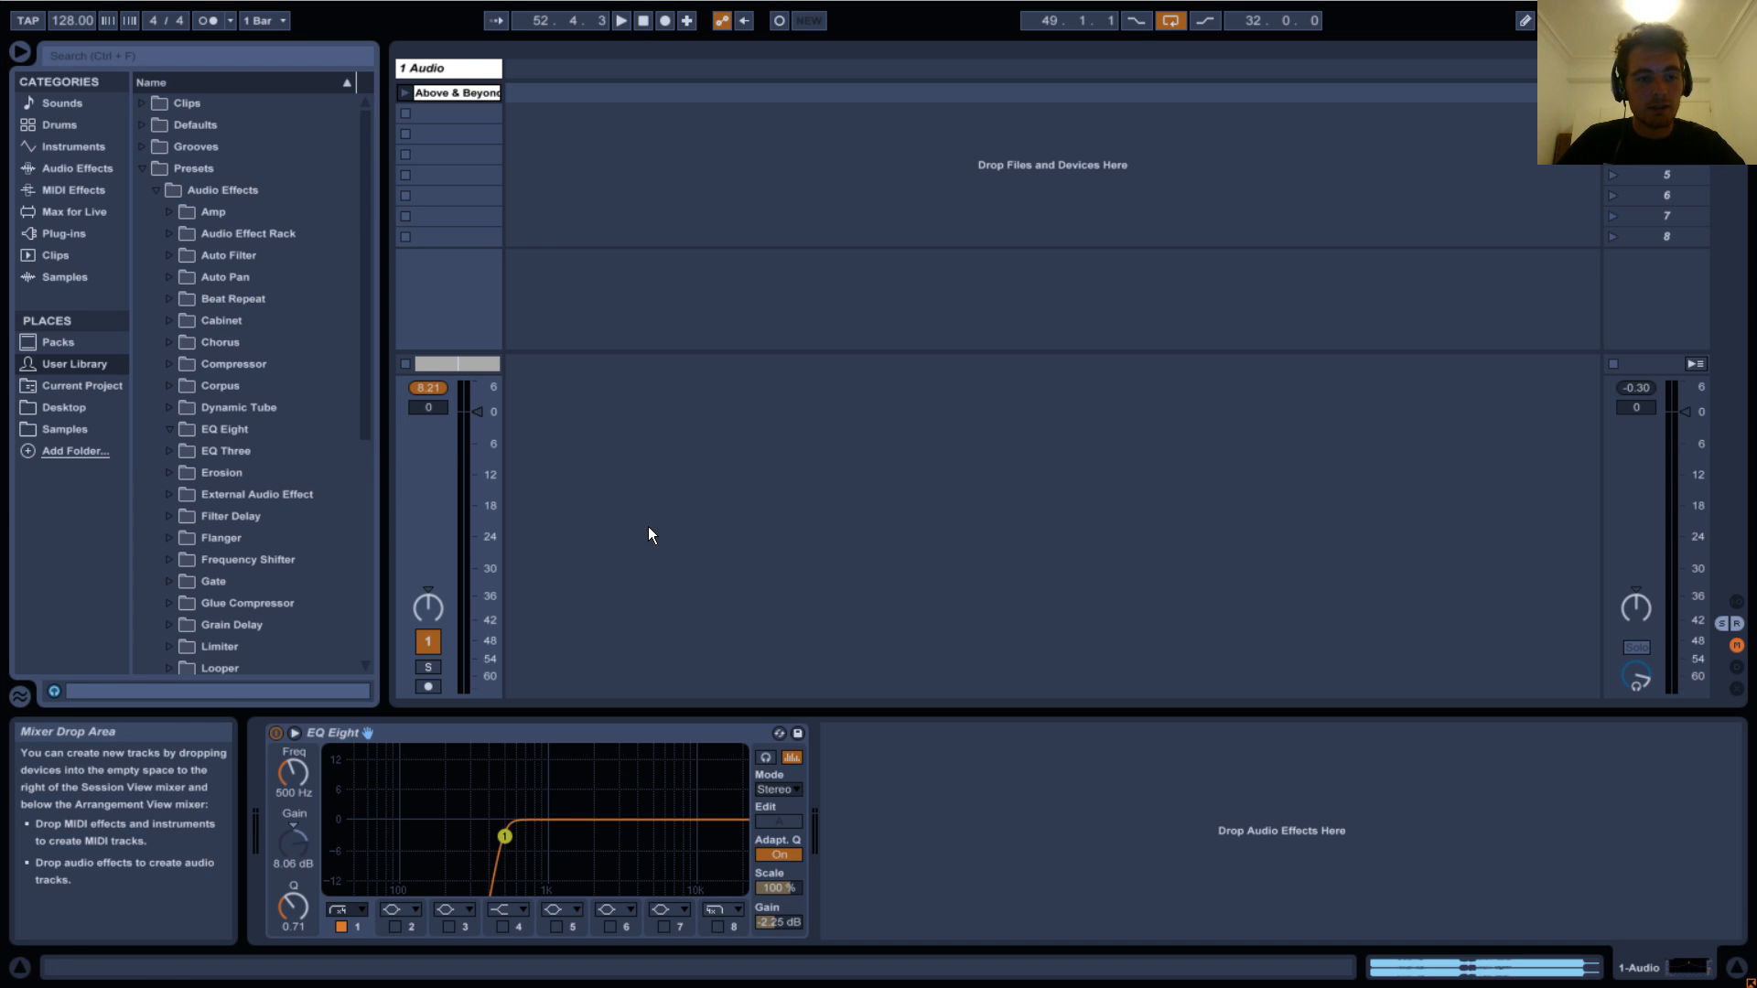
# Hot-swap the EQ Eight settings for the Kick EQ 1 drum preset, leave swap mode and collapse the EQ Eight preset list.
pyautogui.click(780, 734)
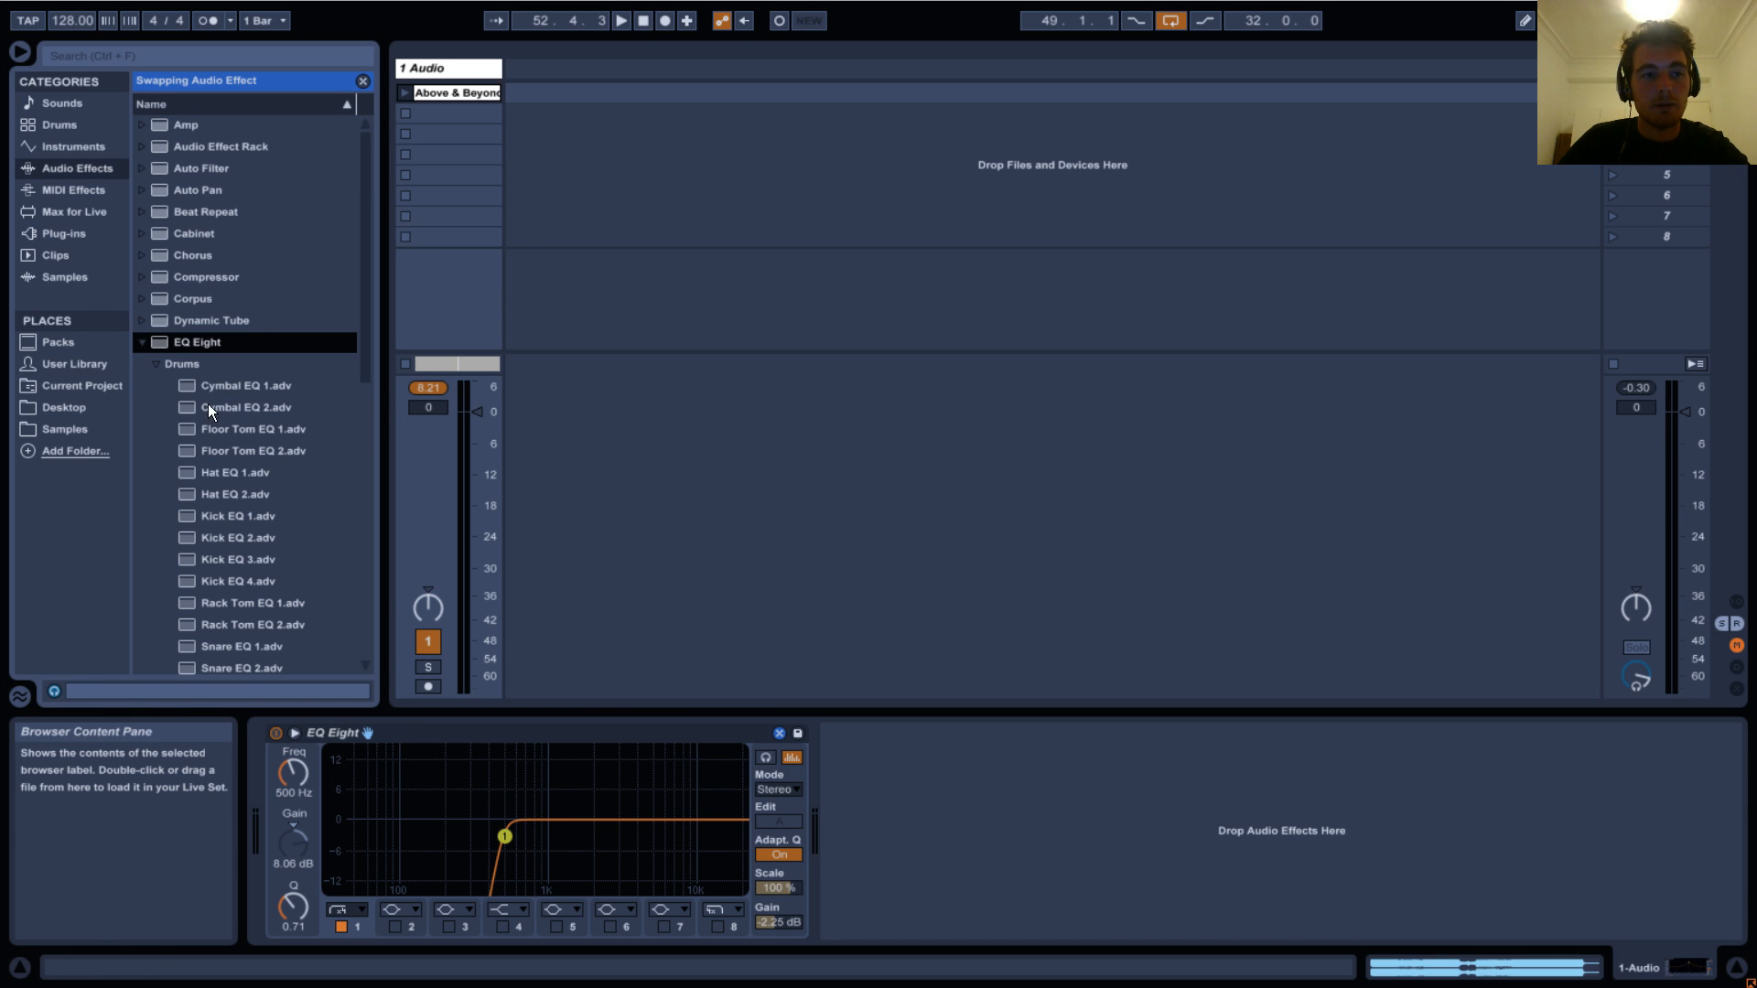
pyautogui.doubleClick(229, 519)
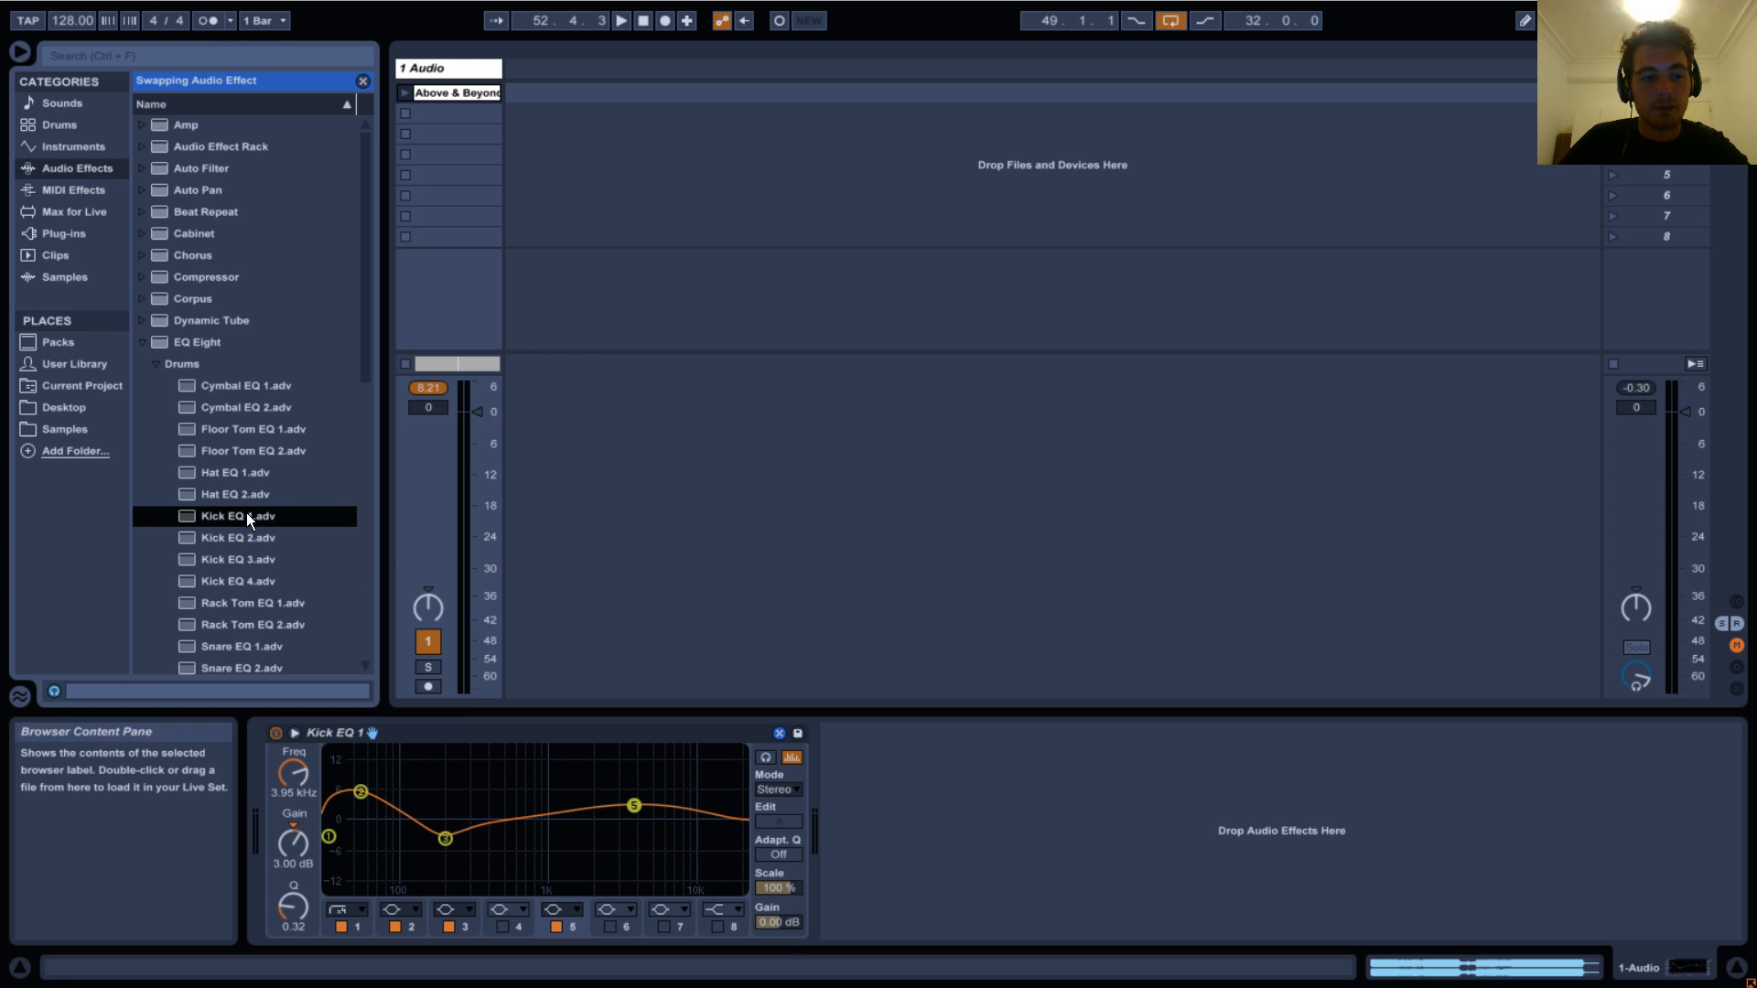
pyautogui.click(779, 734)
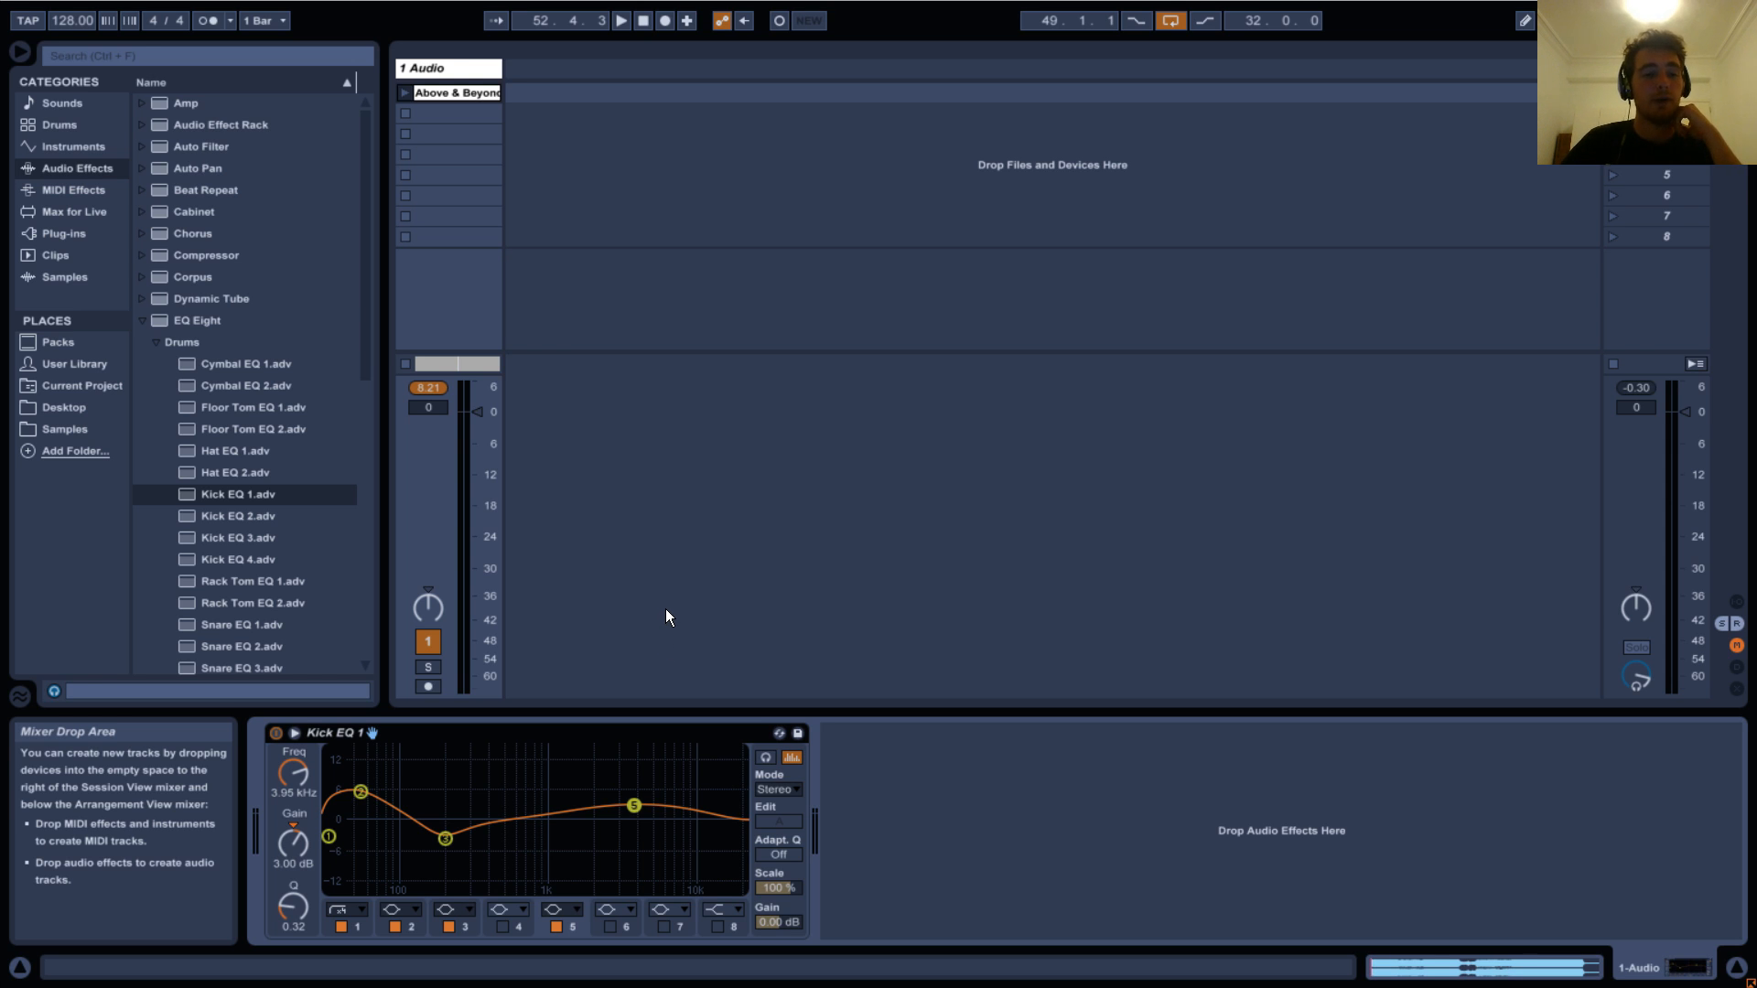
pyautogui.click(137, 325)
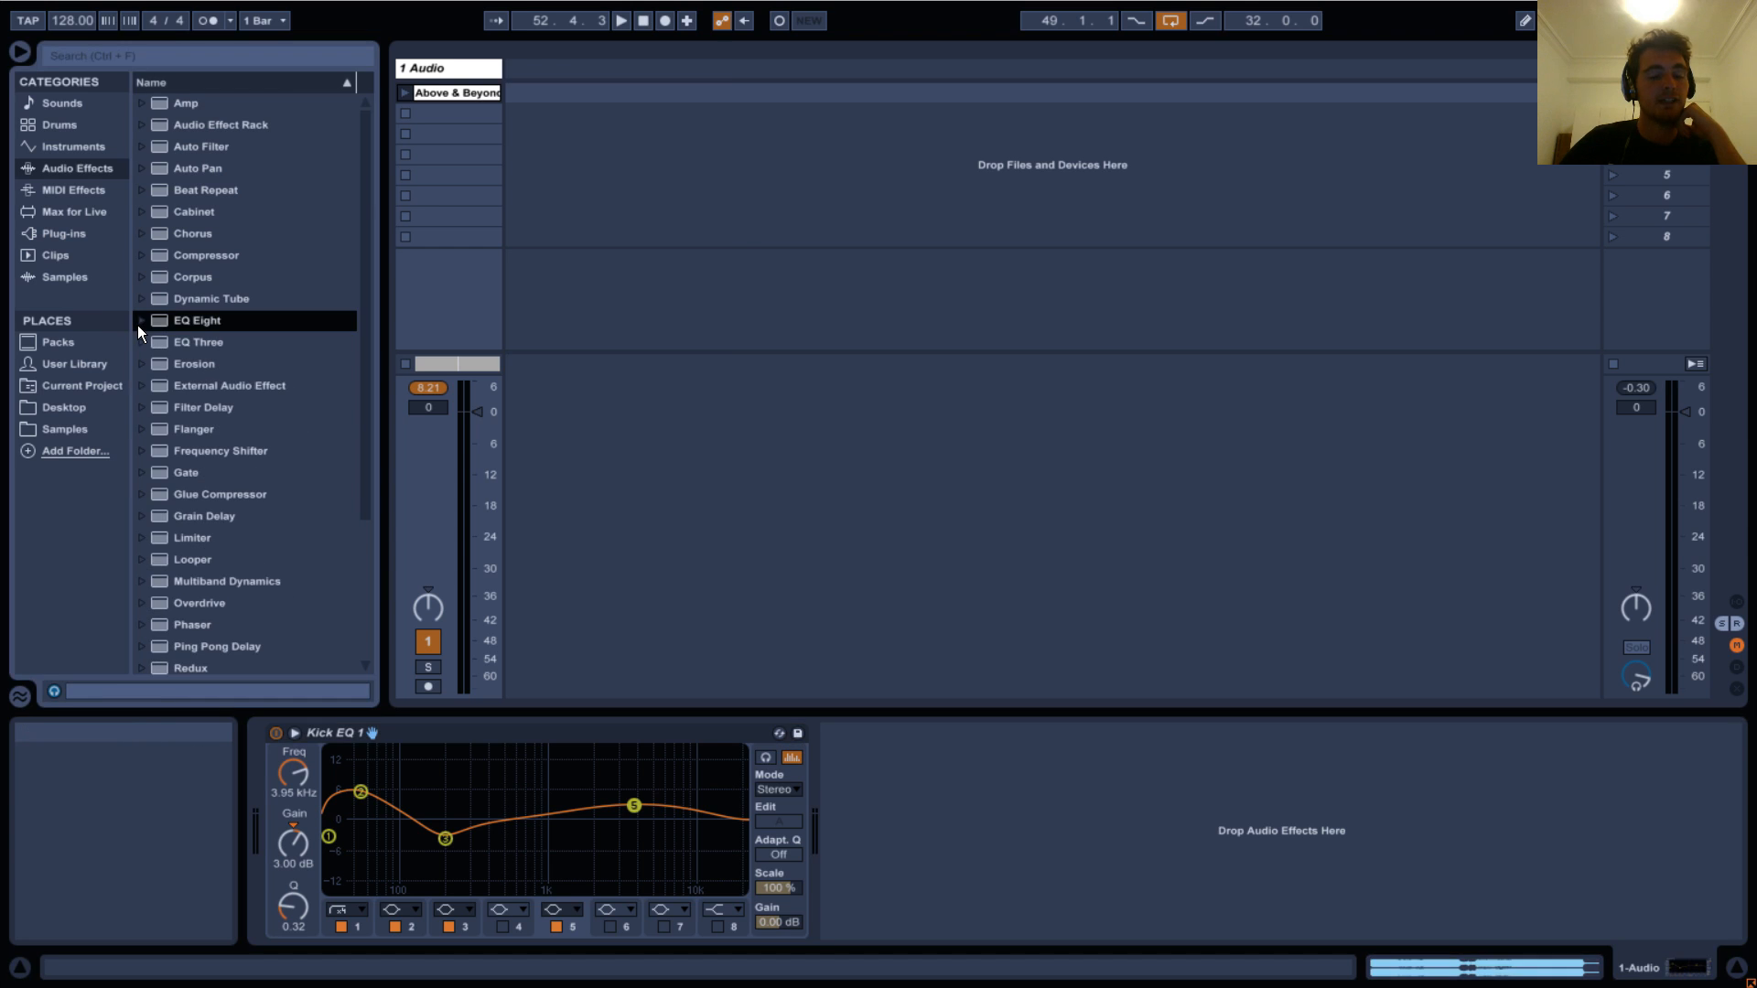